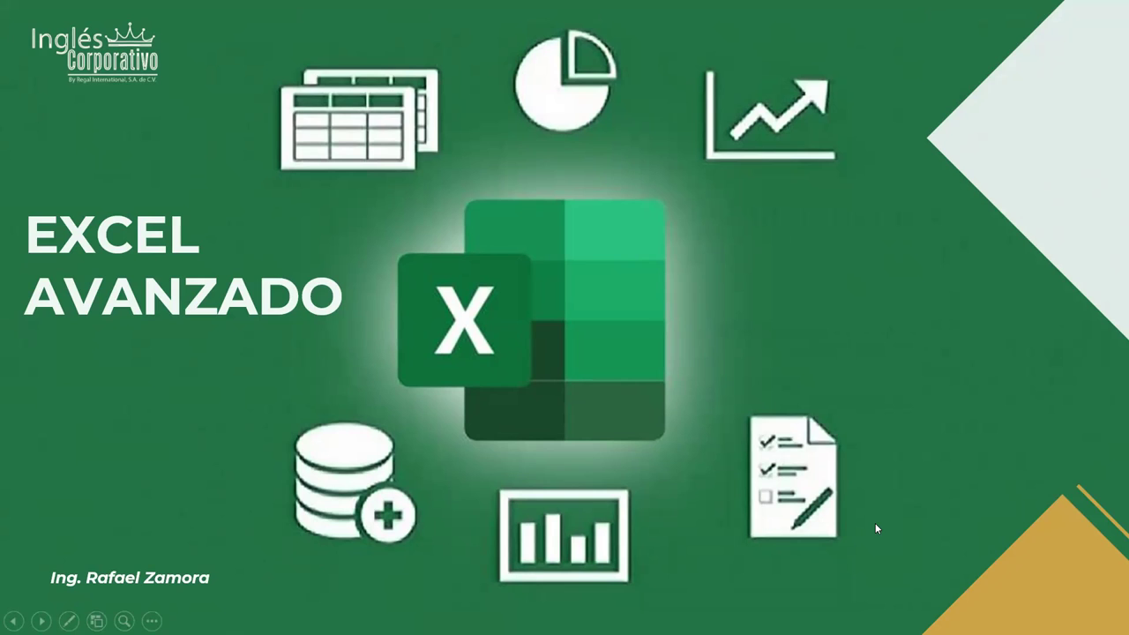
Advance the slideshow from the EXCEL AVANZADO cover to the Función INDIRECTO title slide.
click(728, 299)
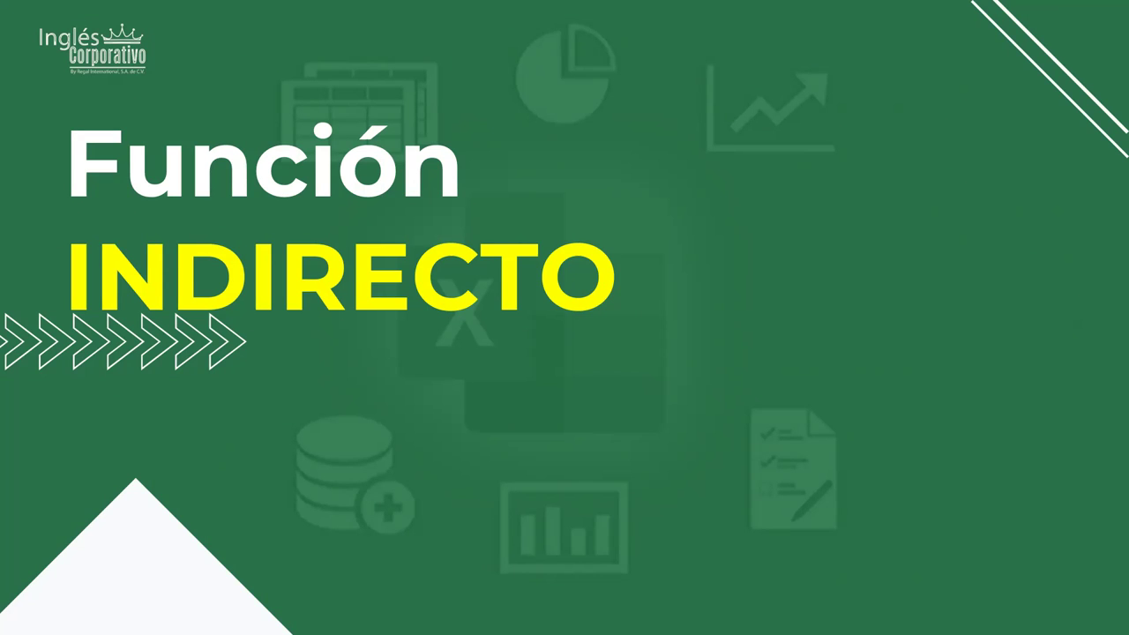
Advance to the Objetivo slide stating the goal of learning INDIRECTO.
click(556, 251)
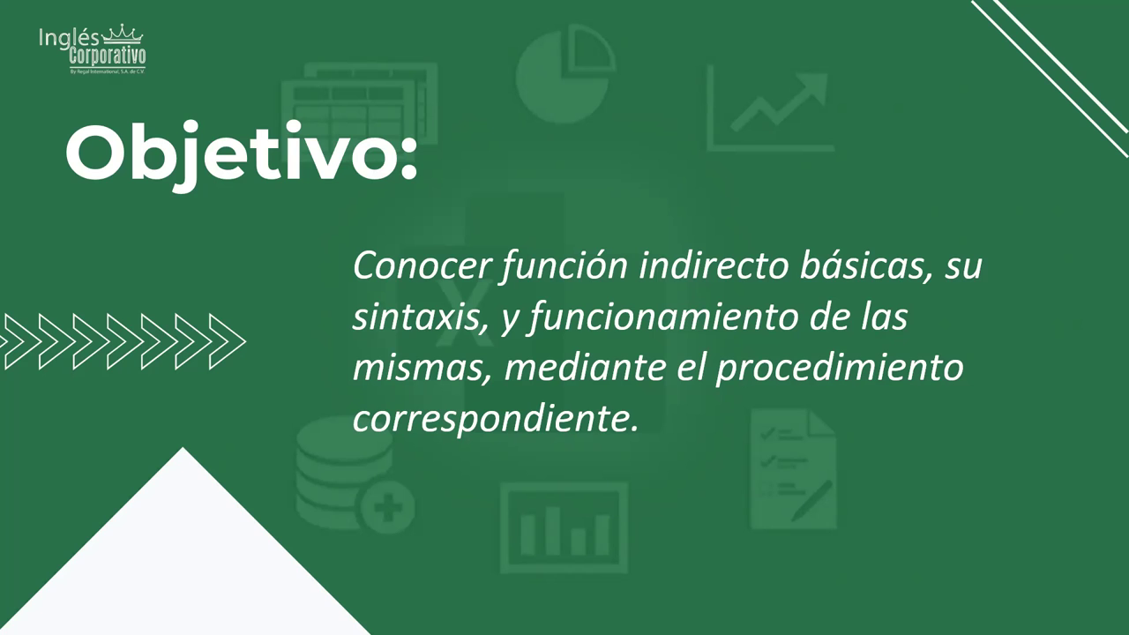
Move through the INDIRECTO explanation and Sintaxis slides.
key(Right)
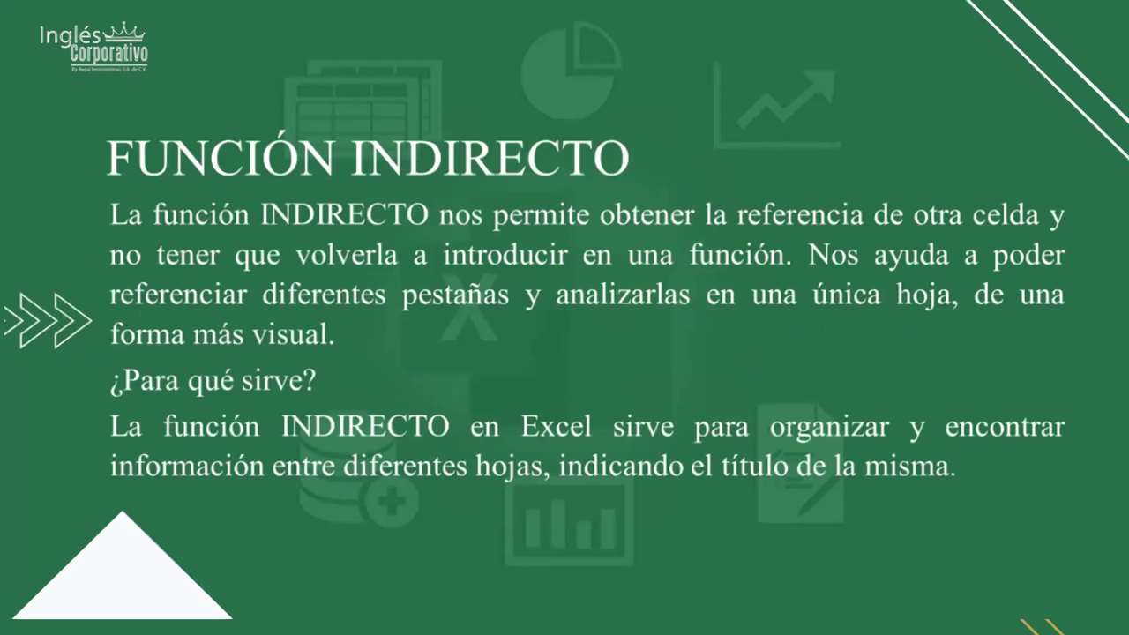
click(546, 378)
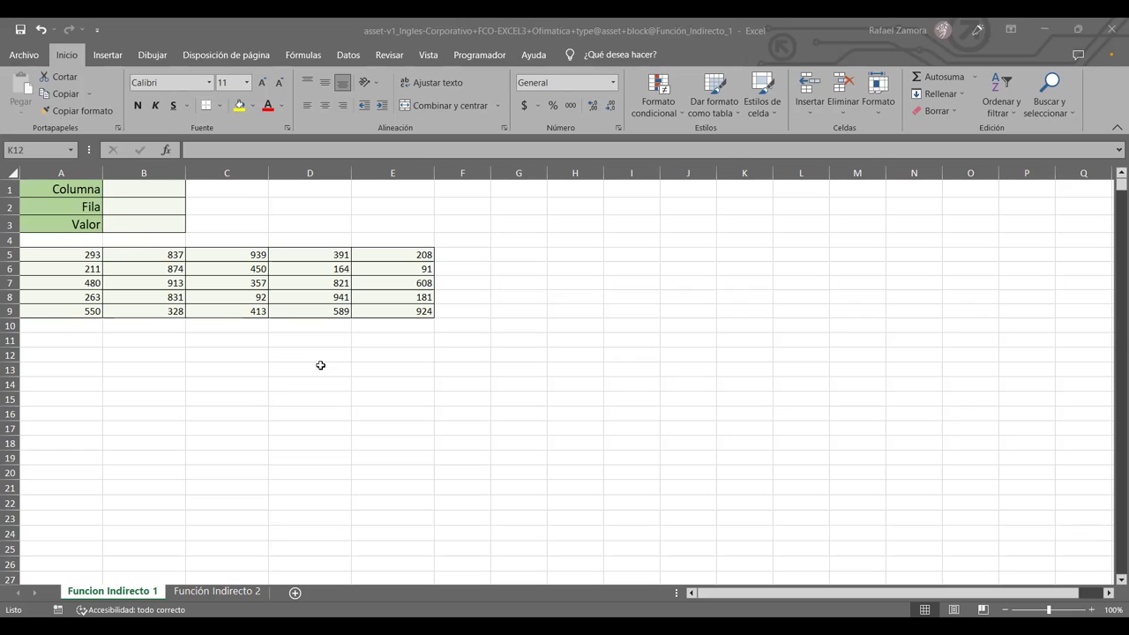
click(309, 399)
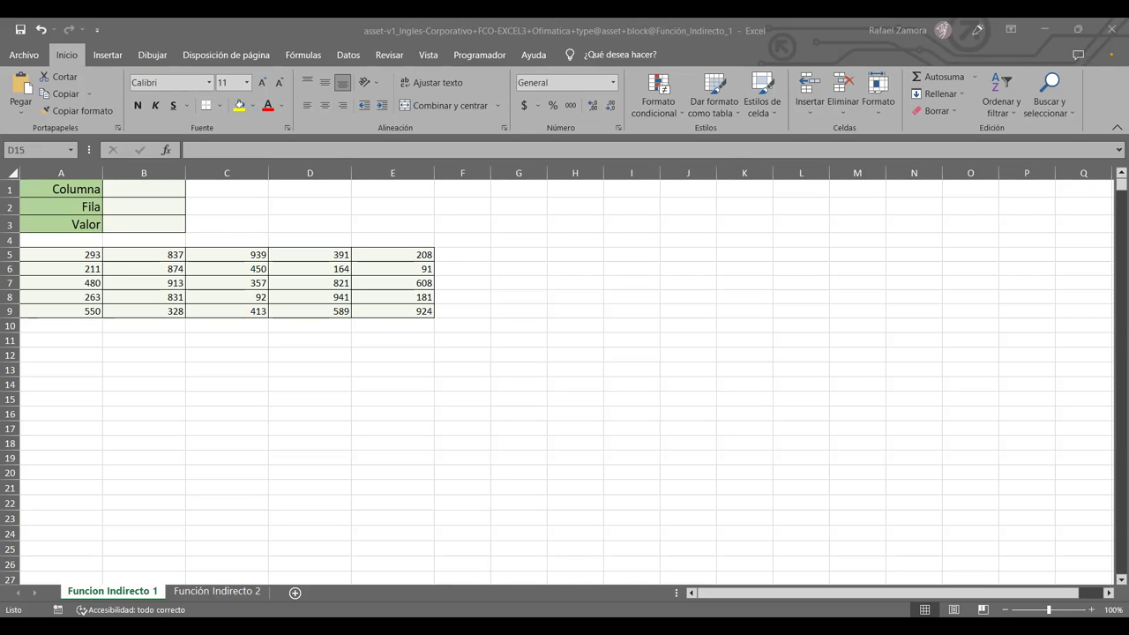
click(451, 129)
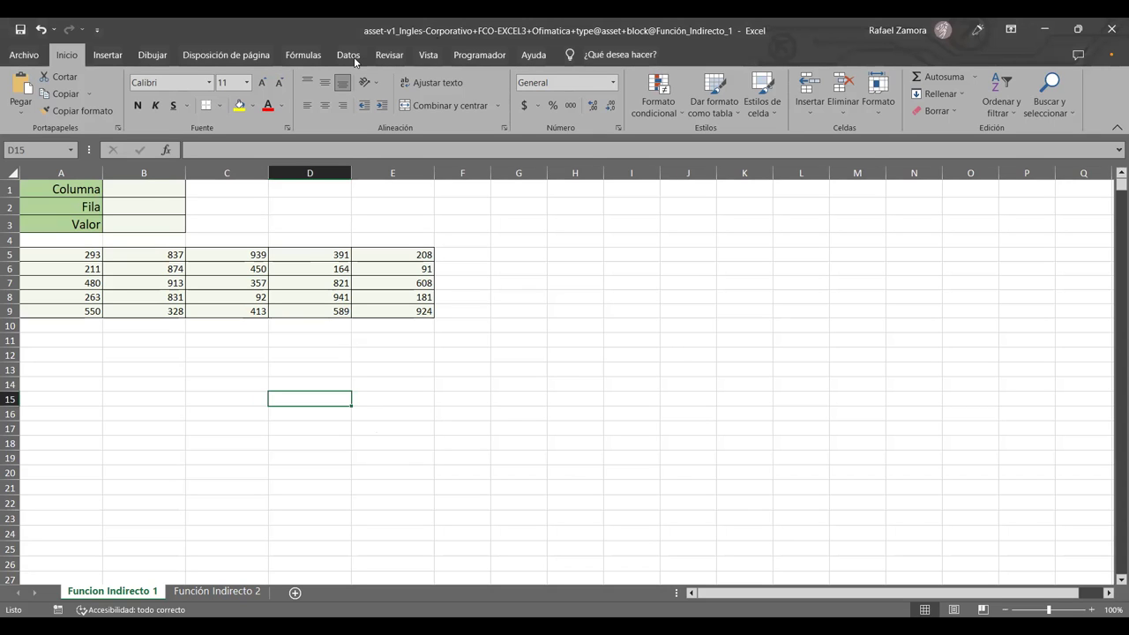
drag(61, 254, 411, 313)
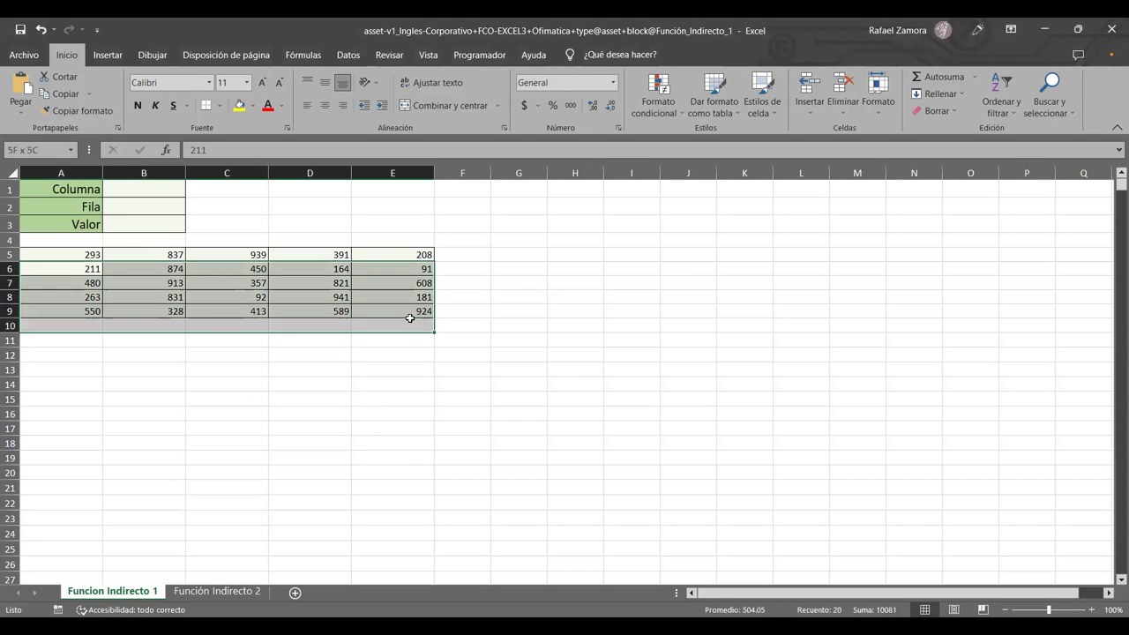
click(207, 313)
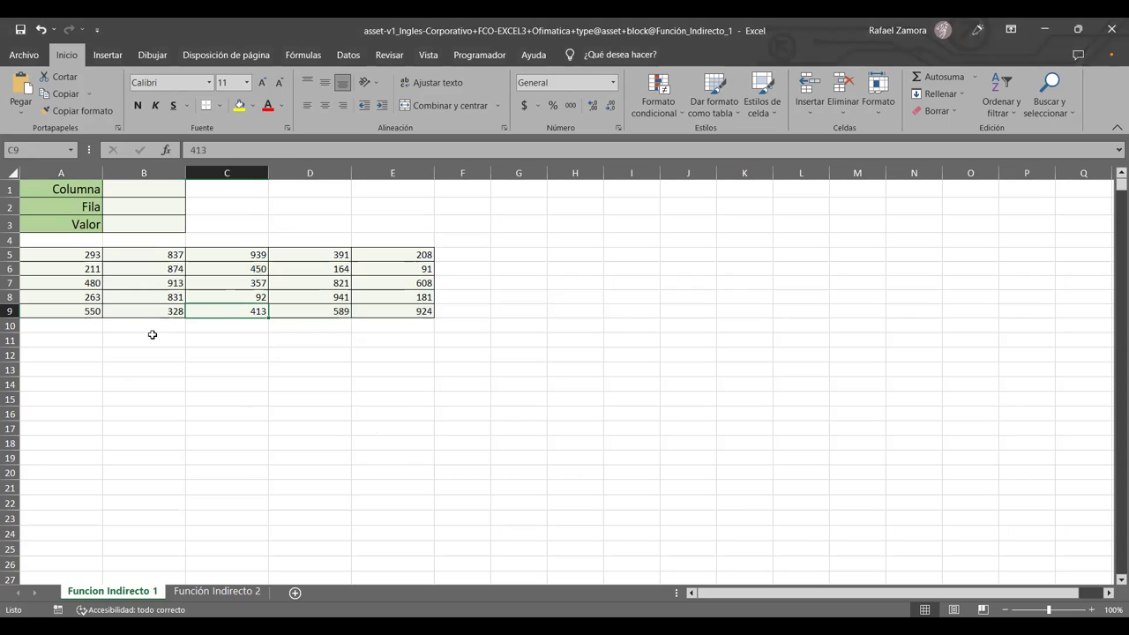
click(169, 282)
click(160, 188)
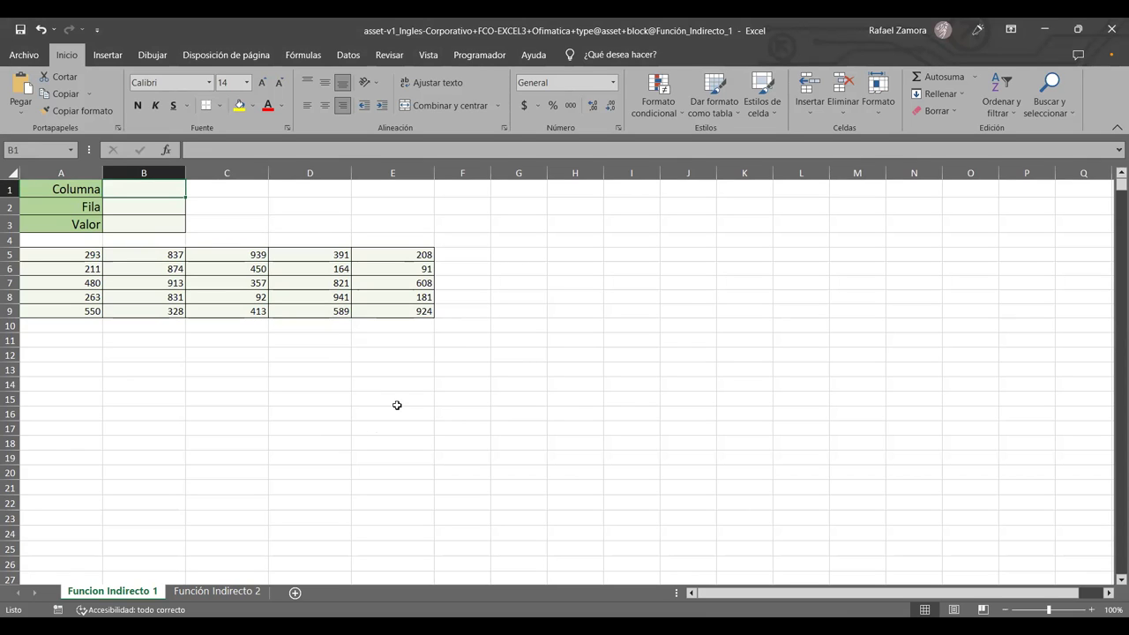
Enter D as the Columna letter in B1 and 7 as the Fila number in B2.
text(D)
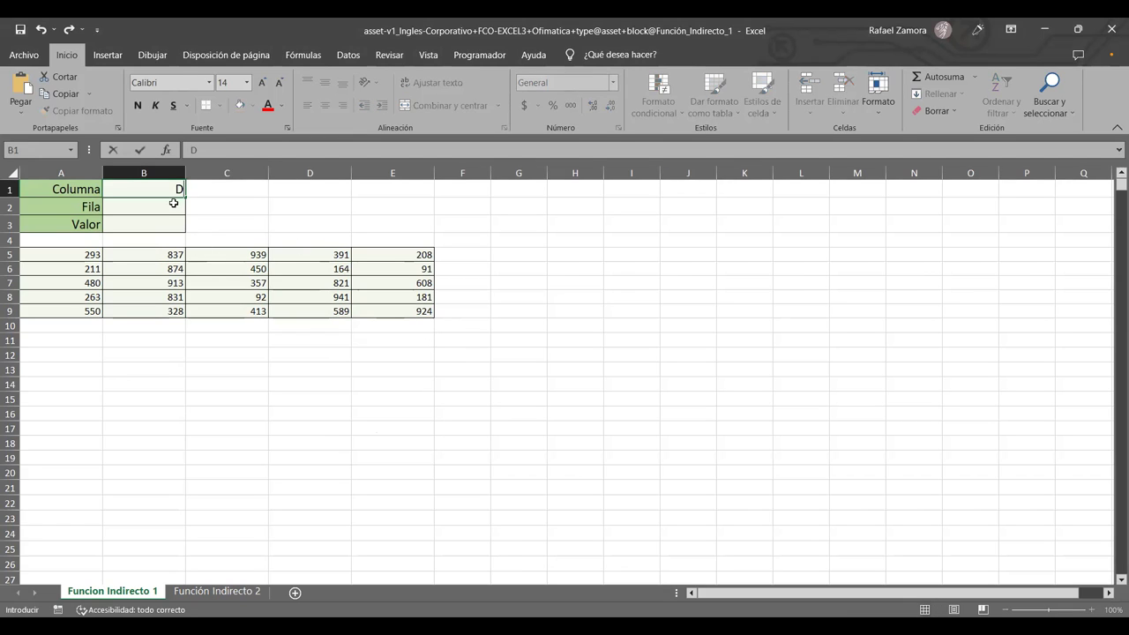
click(169, 205)
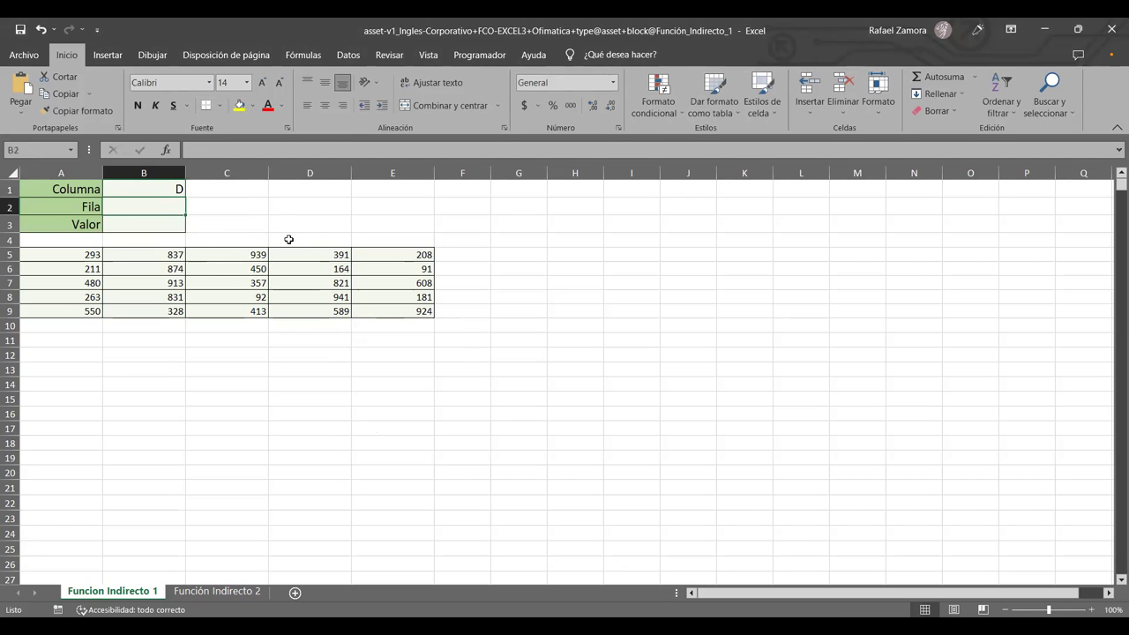
text(7)
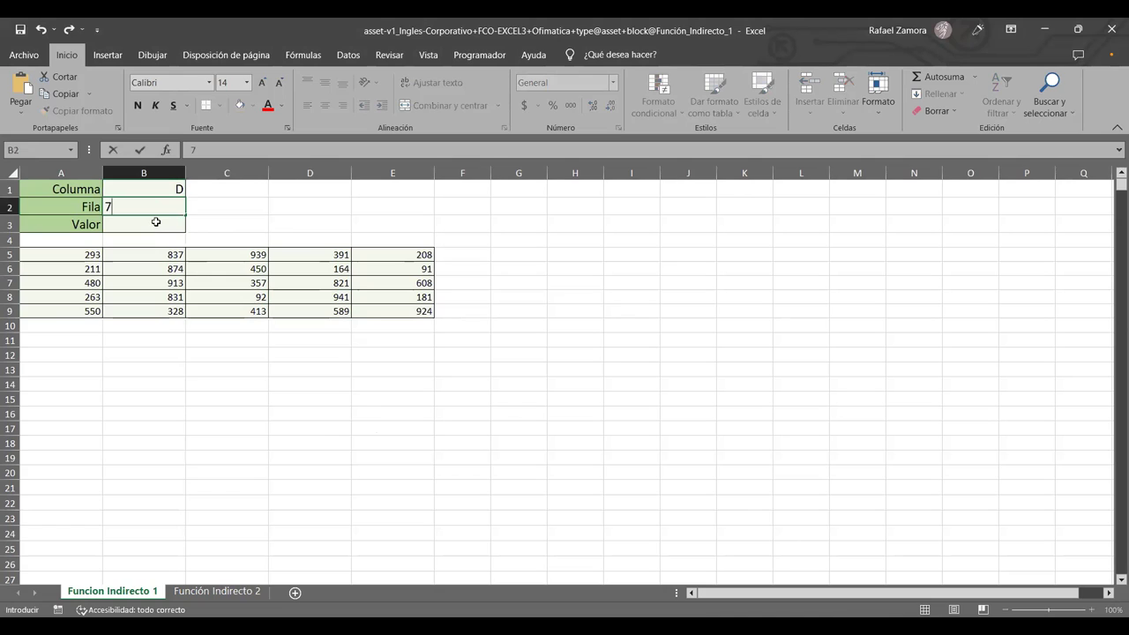
click(155, 225)
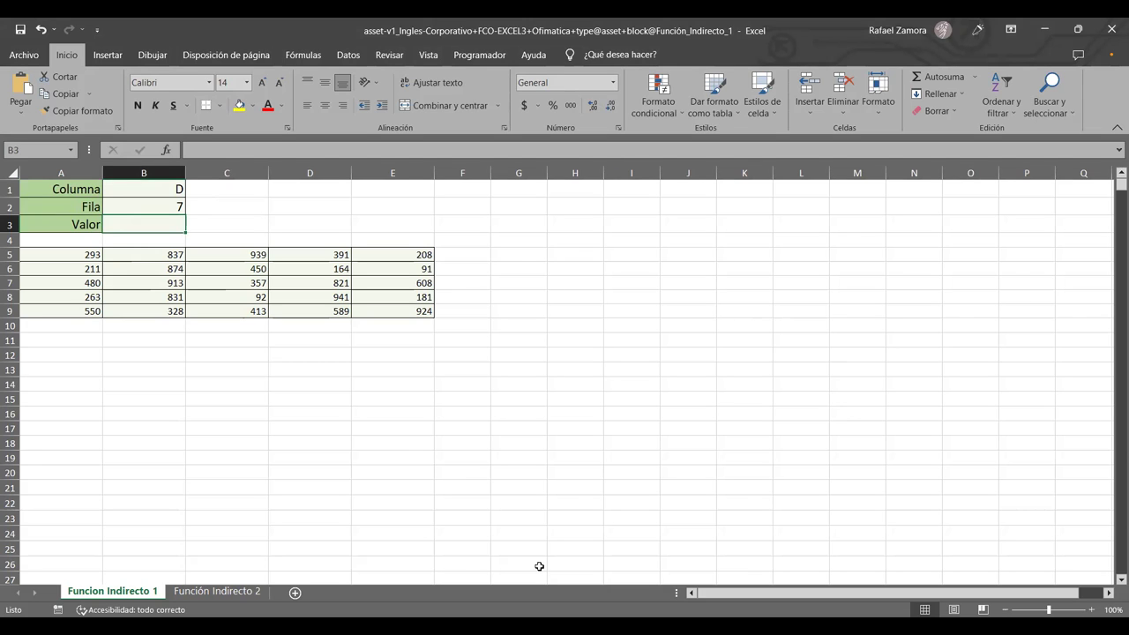
Enter =INDIRECTO(B1&B2) in the Valor cell B3, returning 821 from D7.
text(i)
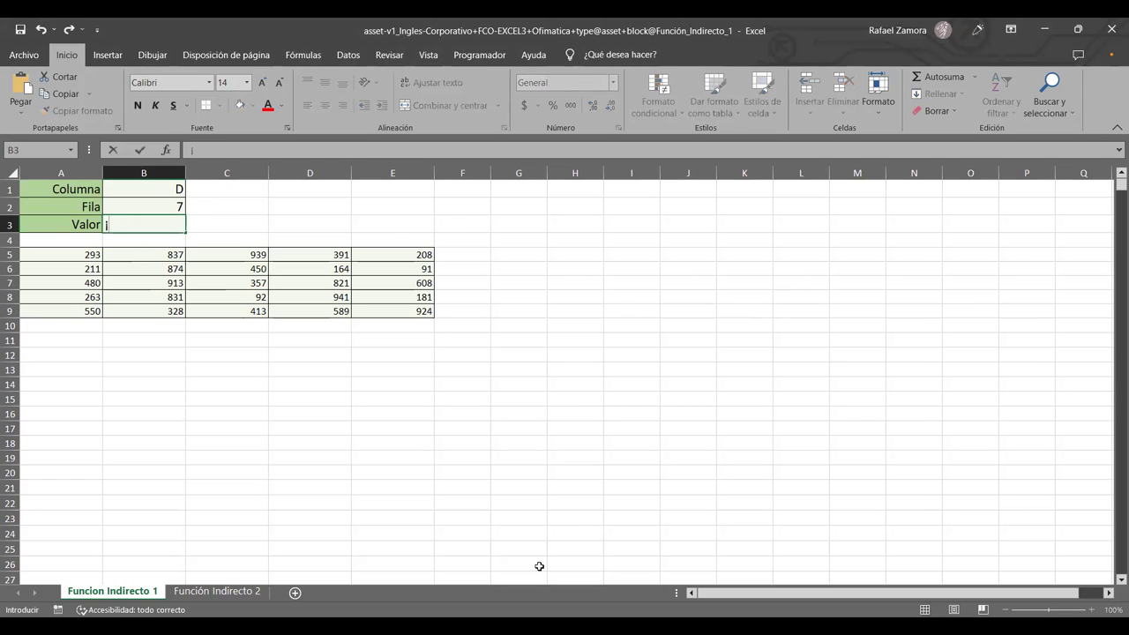
key(BackSpace)
text(=)
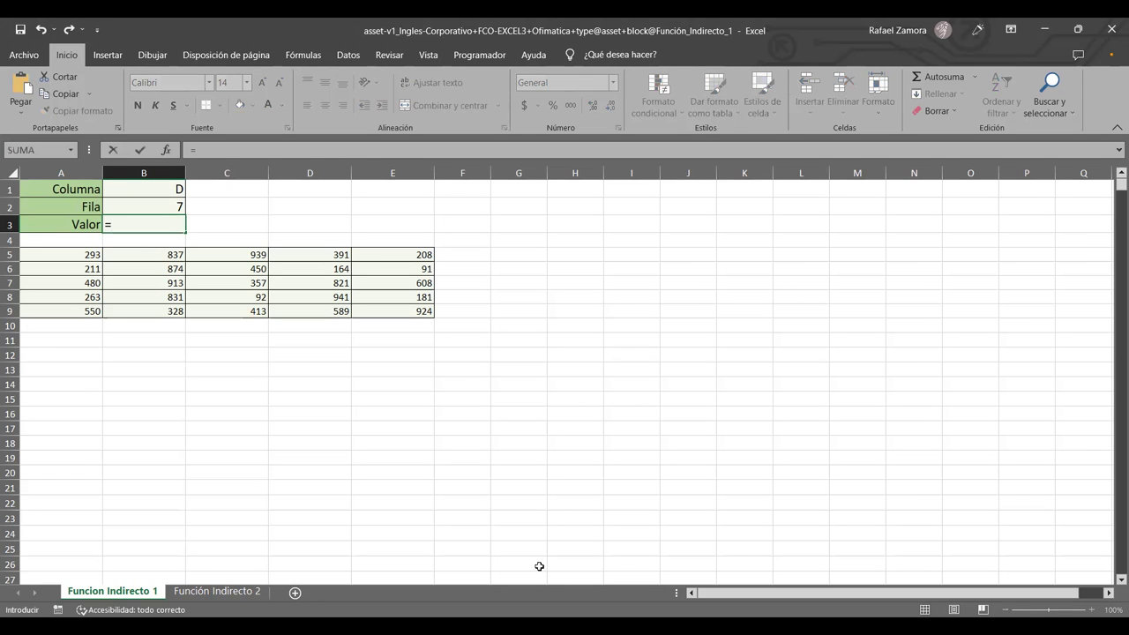
text(INDIRECTO()
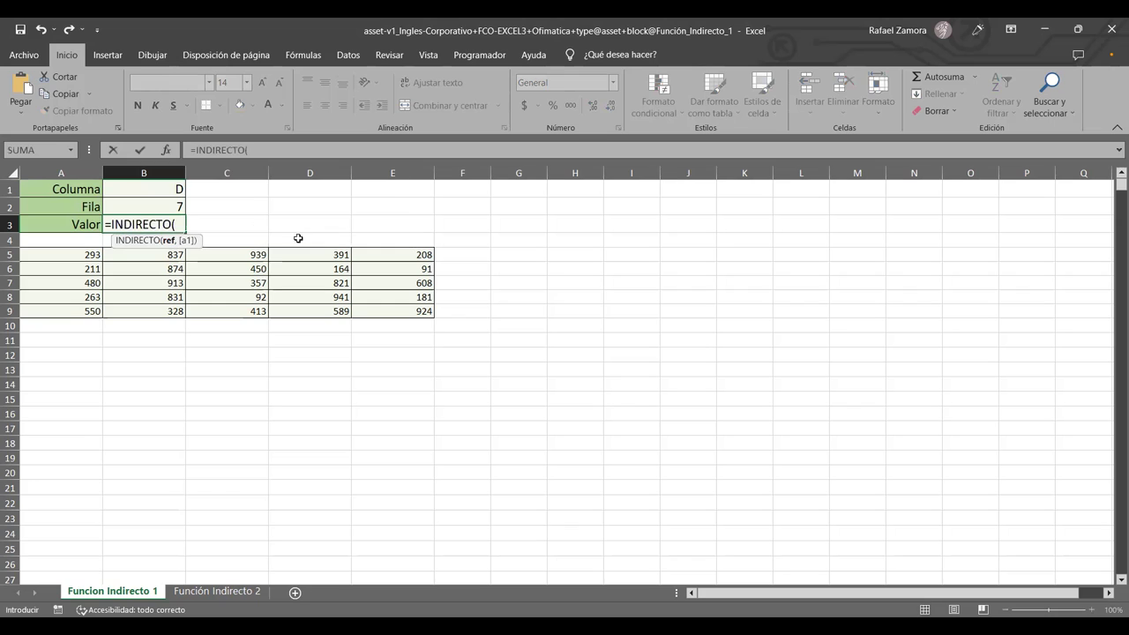
click(176, 189)
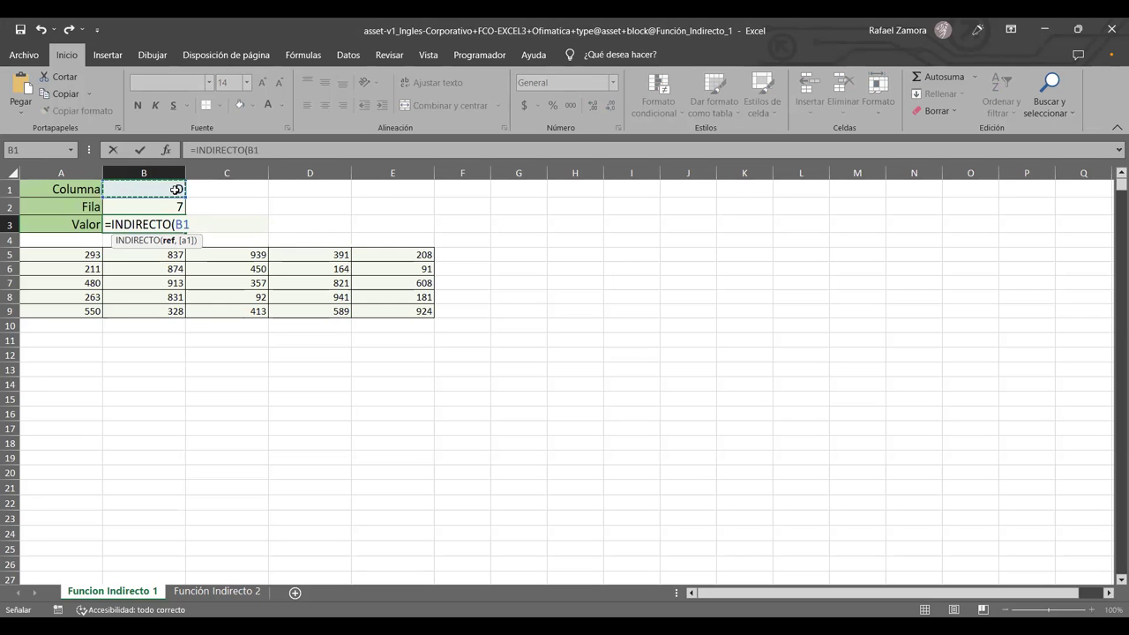
text(&)
click(168, 205)
text())
key(Return)
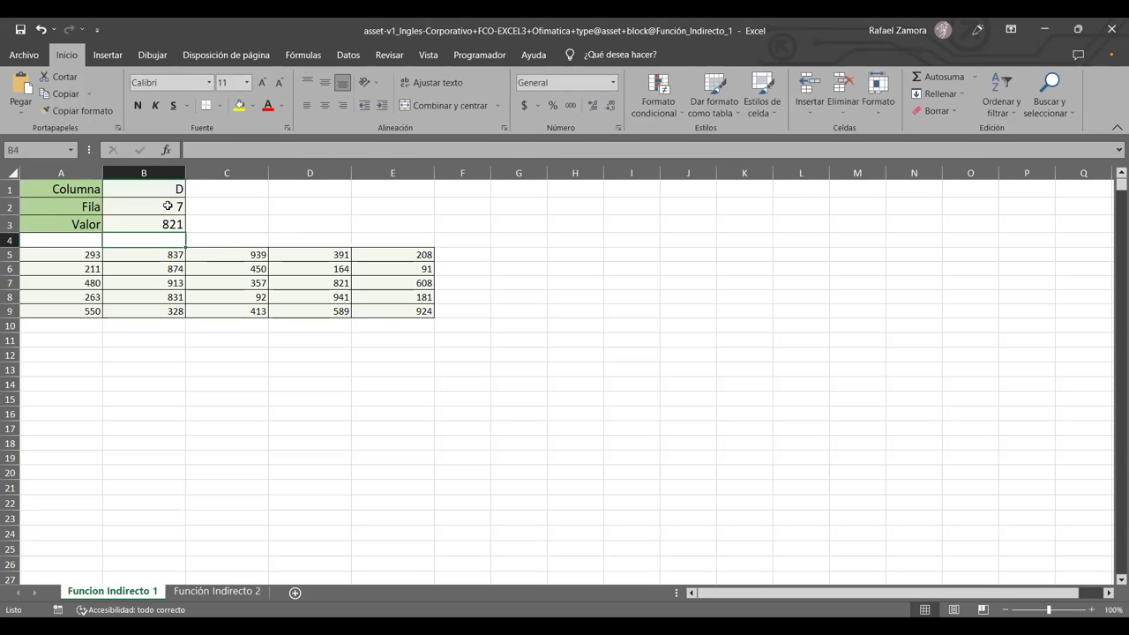
click(168, 225)
click(326, 173)
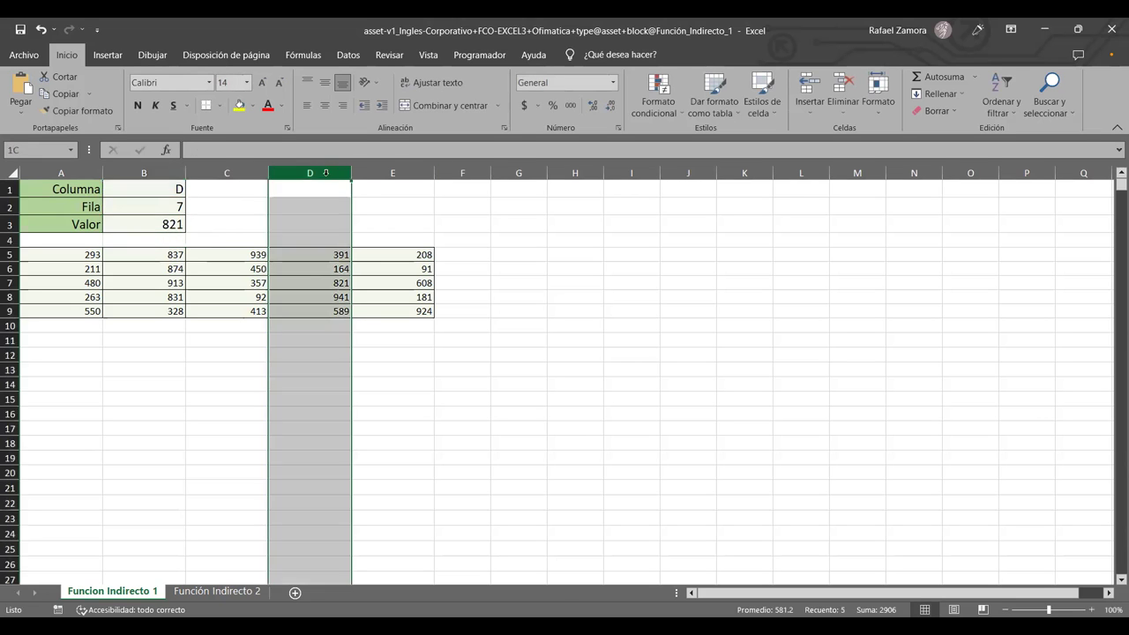
click(337, 284)
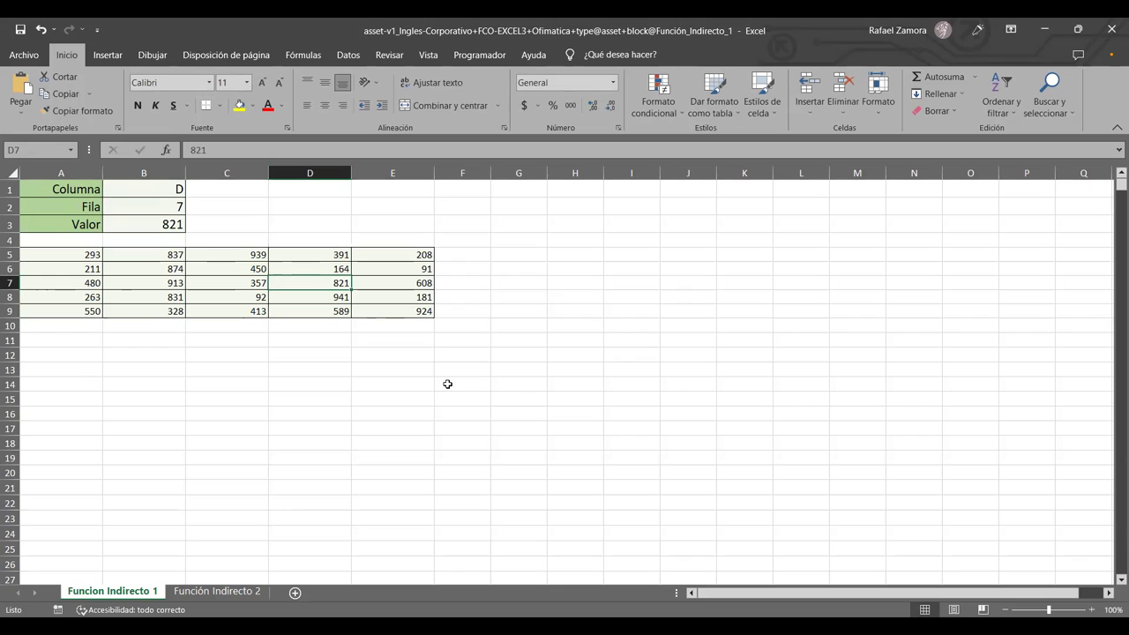
click(441, 386)
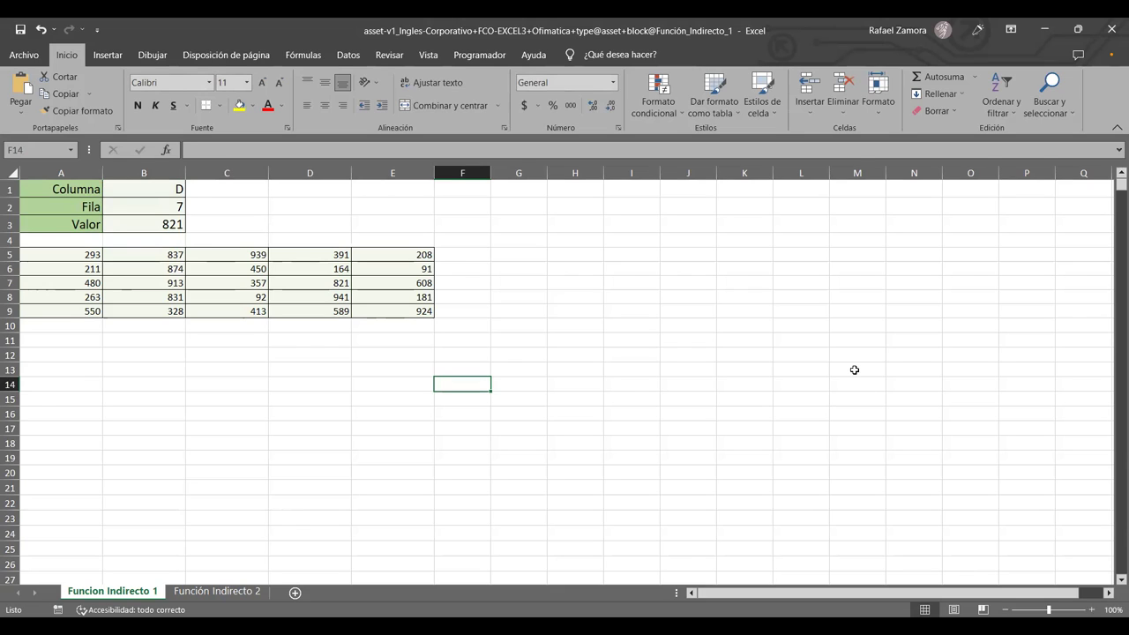
click(370, 365)
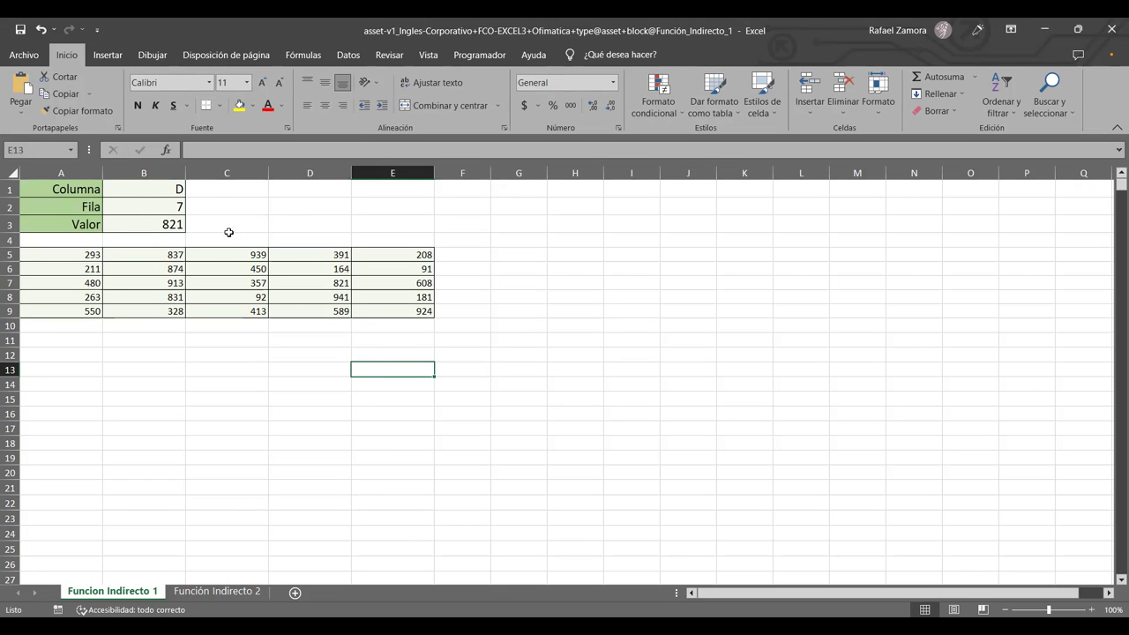
click(151, 185)
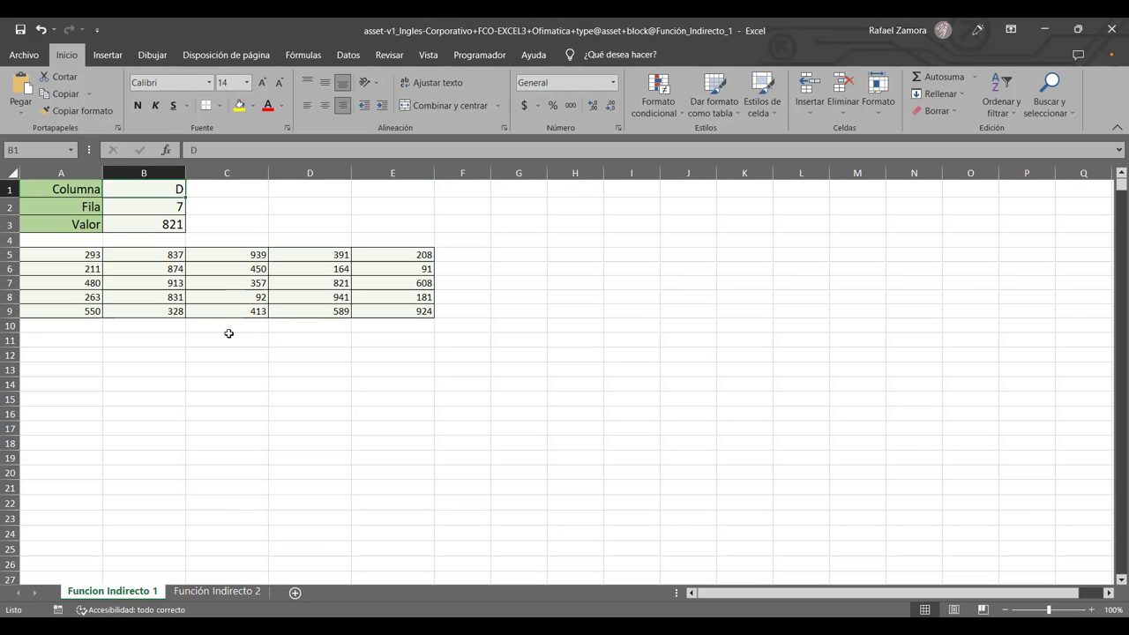
text(E)
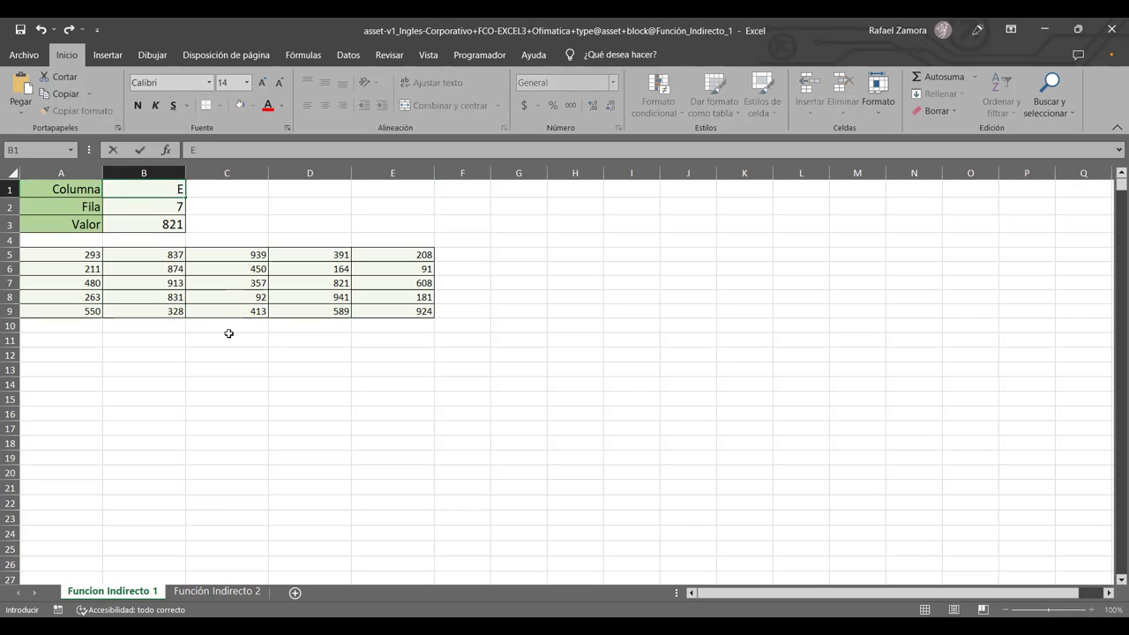
key(Return)
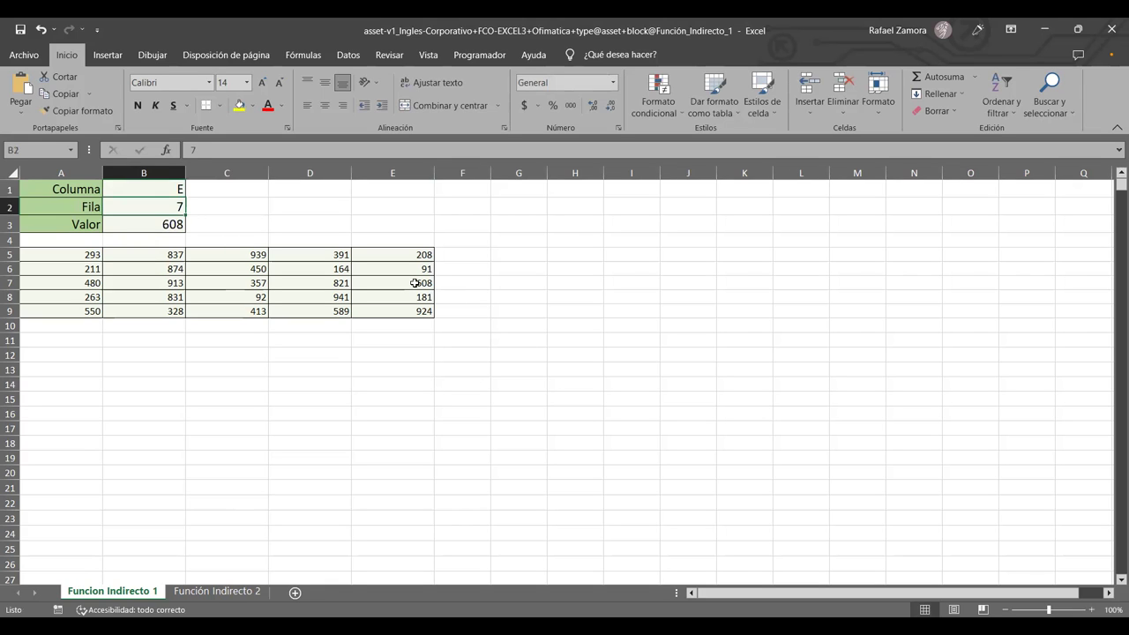
click(415, 283)
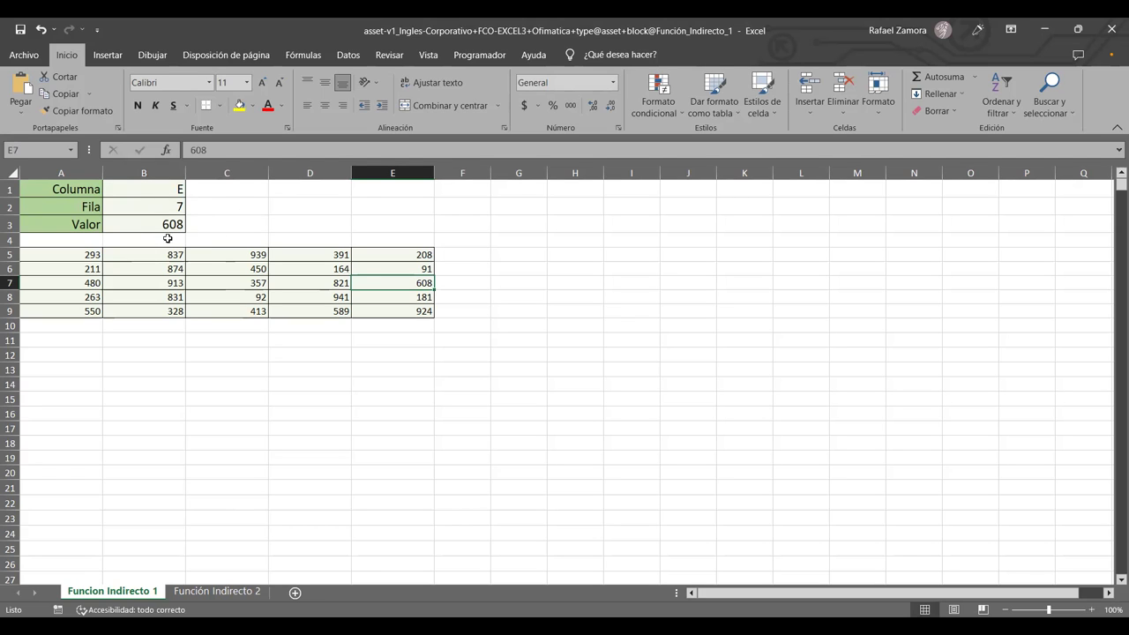
drag(175, 189, 178, 208)
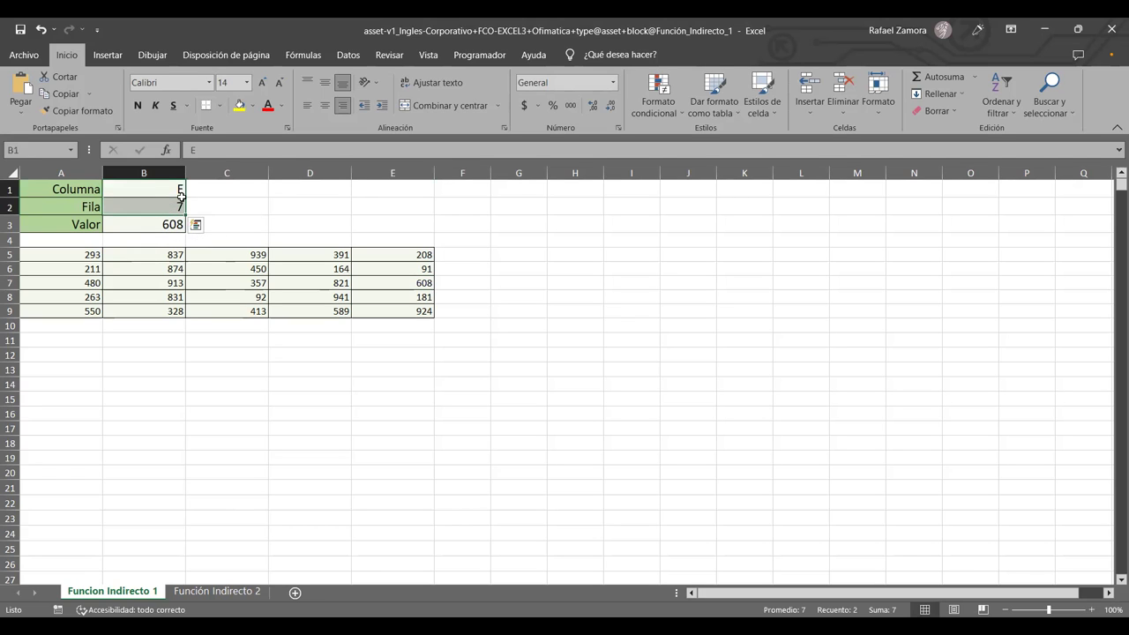
click(180, 193)
click(179, 207)
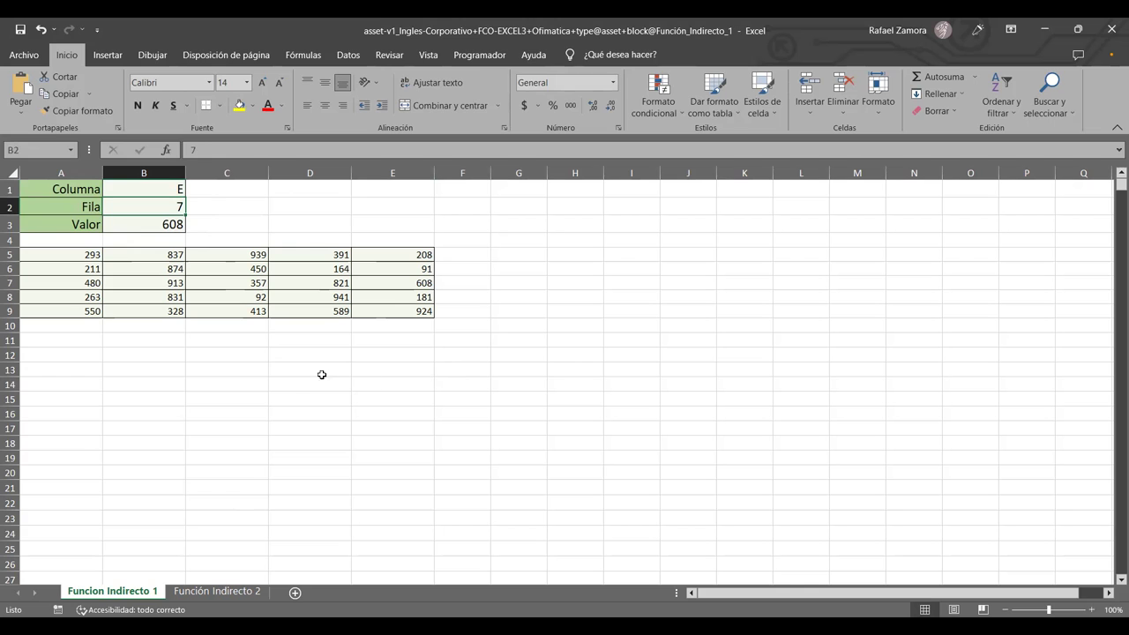
Switch to the Función Indirecto 2 sheet and scroll to its top.
click(218, 589)
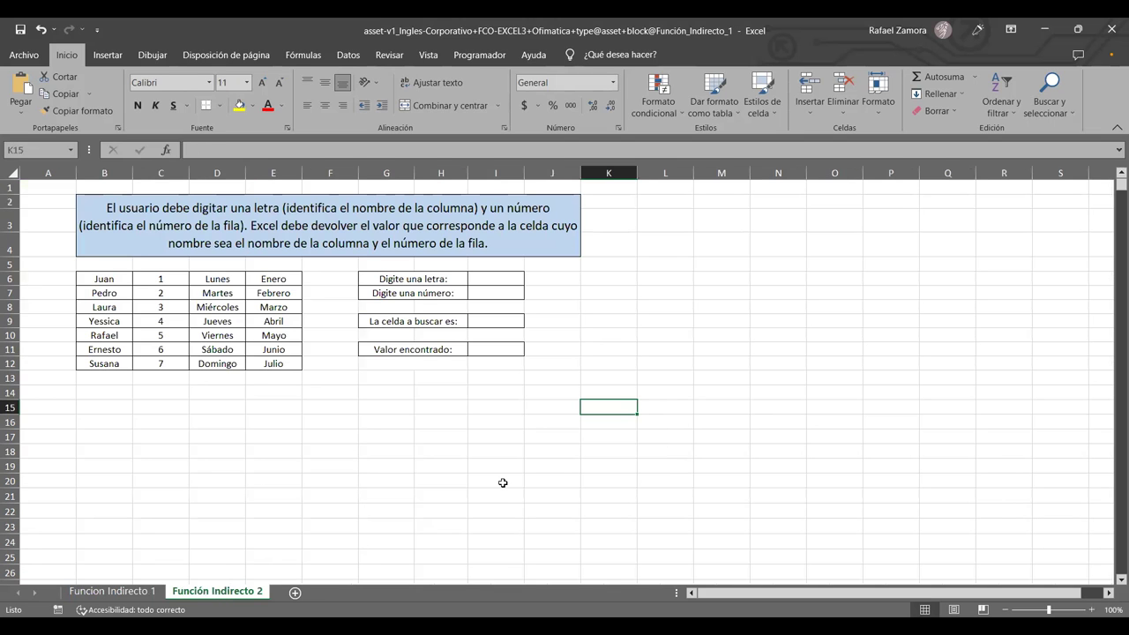
scroll(502, 482, up, 1)
scroll(590, 432, up, 1)
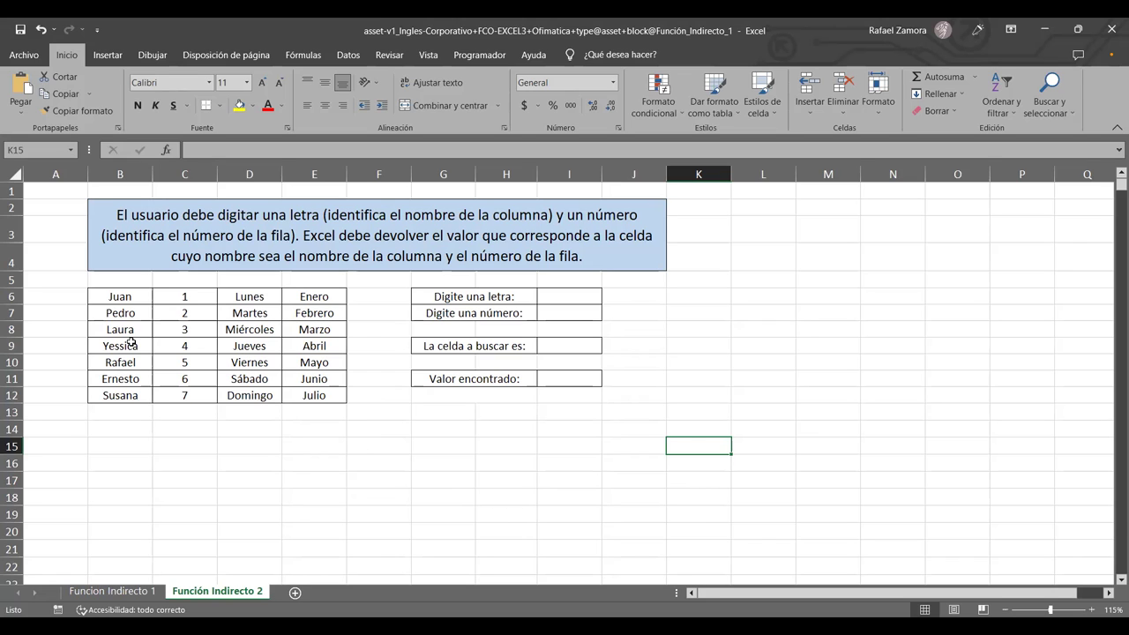
Highlight the B6:E12 table and its numbers, days and months columns, ending at I6.
drag(118, 296, 269, 396)
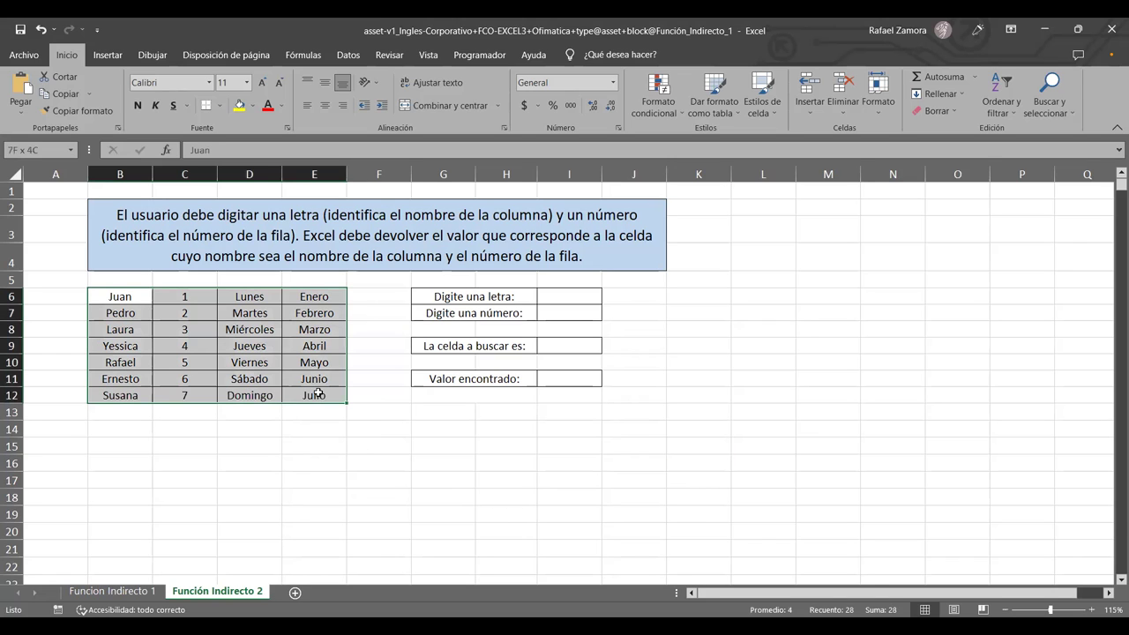
click(139, 298)
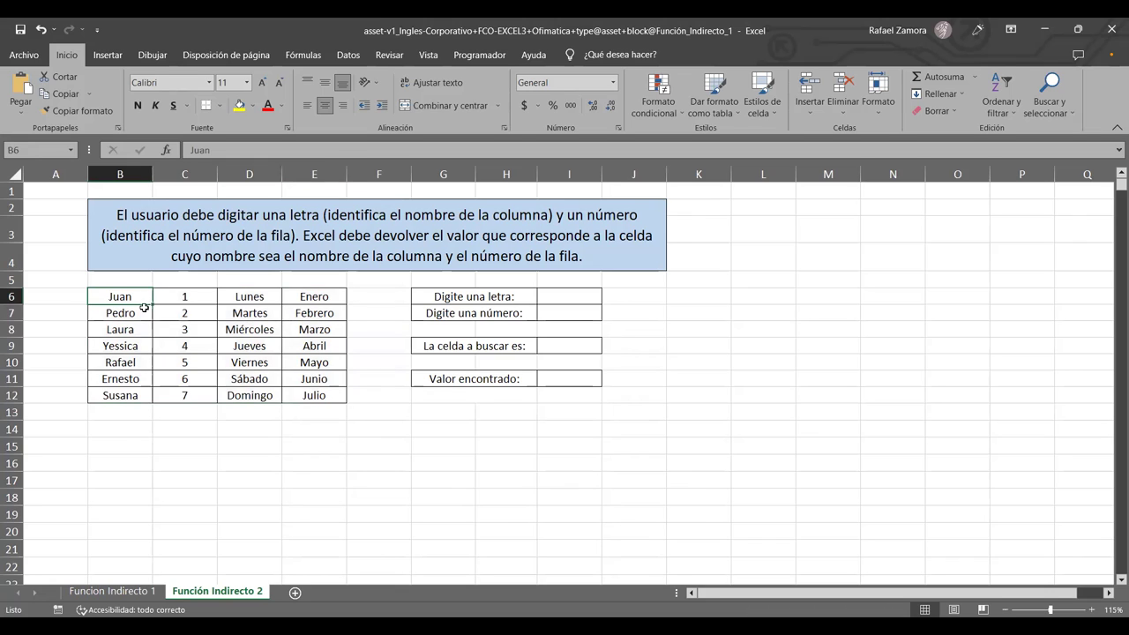
drag(201, 291, 185, 377)
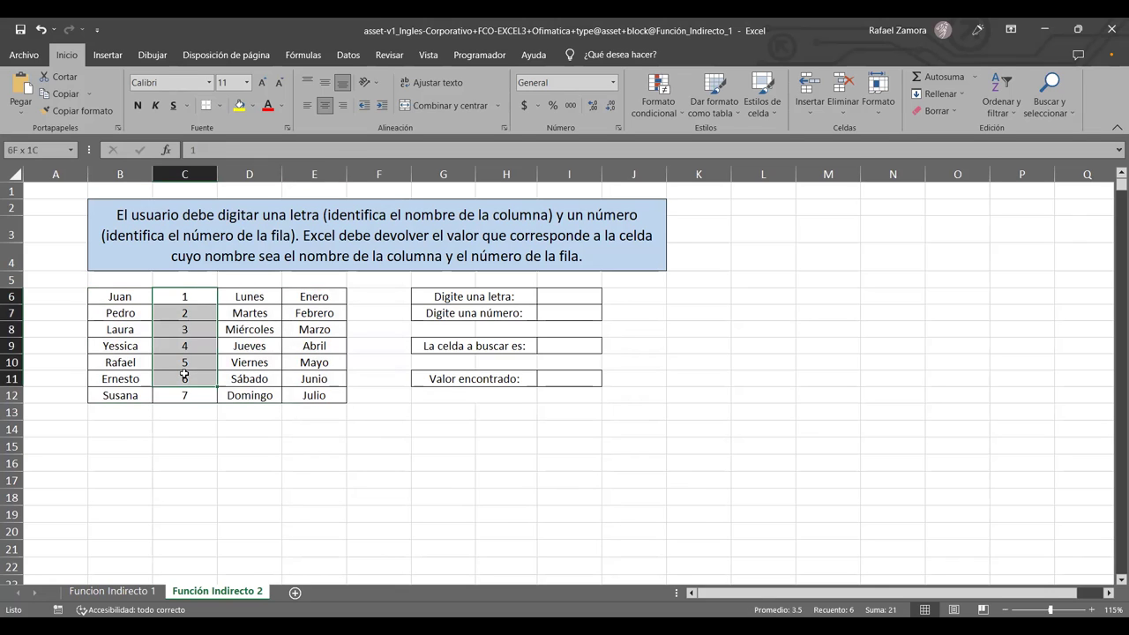
click(264, 302)
drag(264, 305, 256, 315)
click(335, 303)
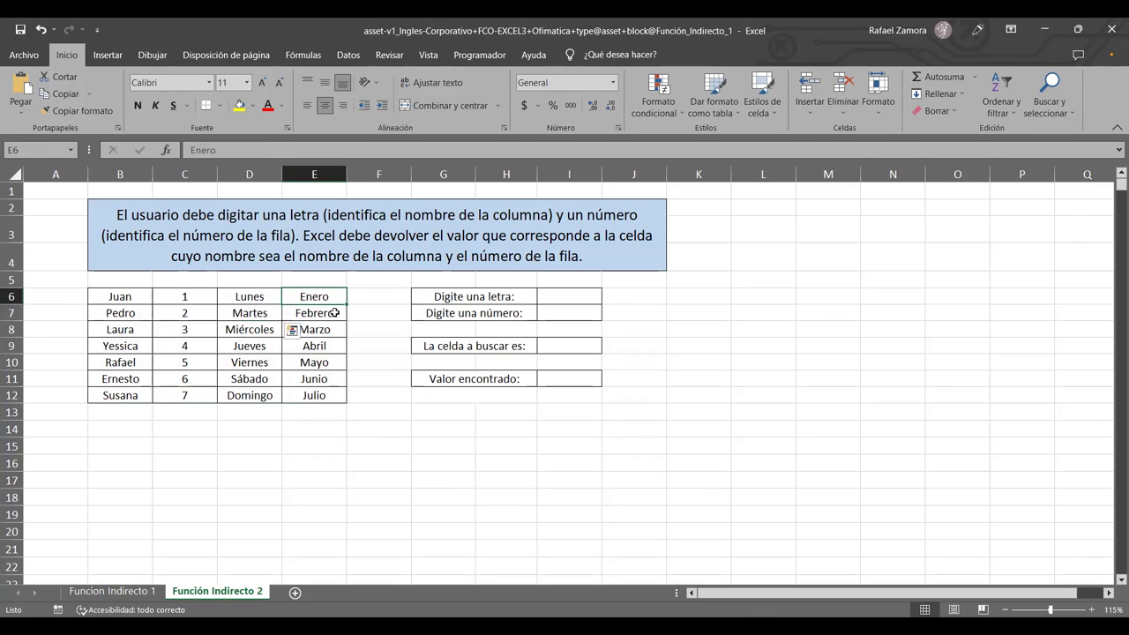
click(562, 298)
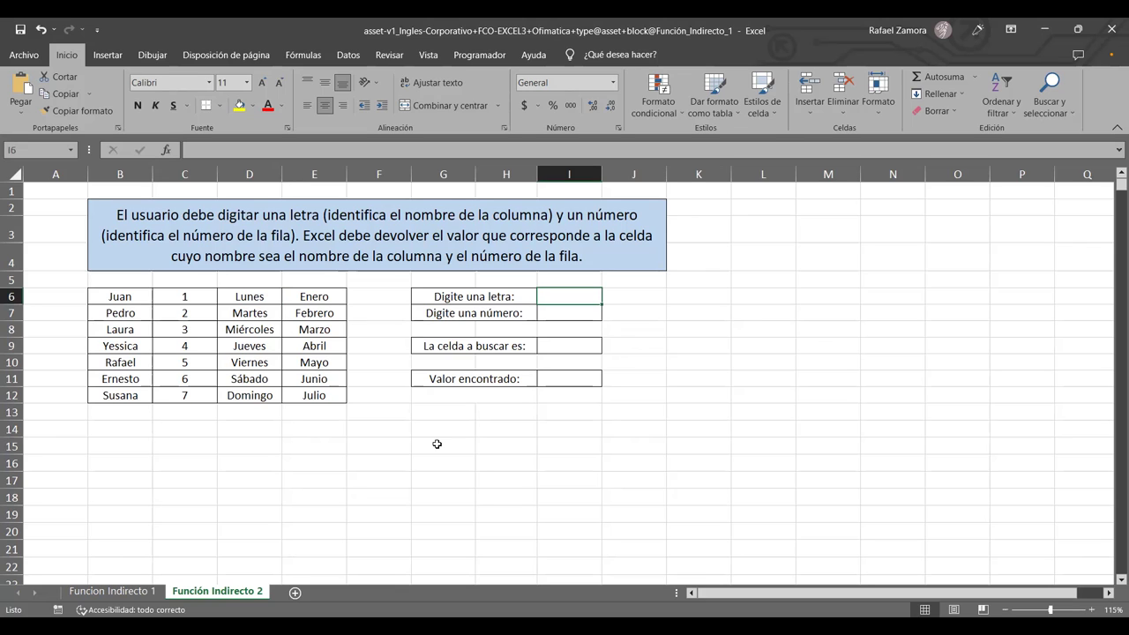
Enter letter C in I6, number 7 in I7 and cell C7 in I9.
text(C)
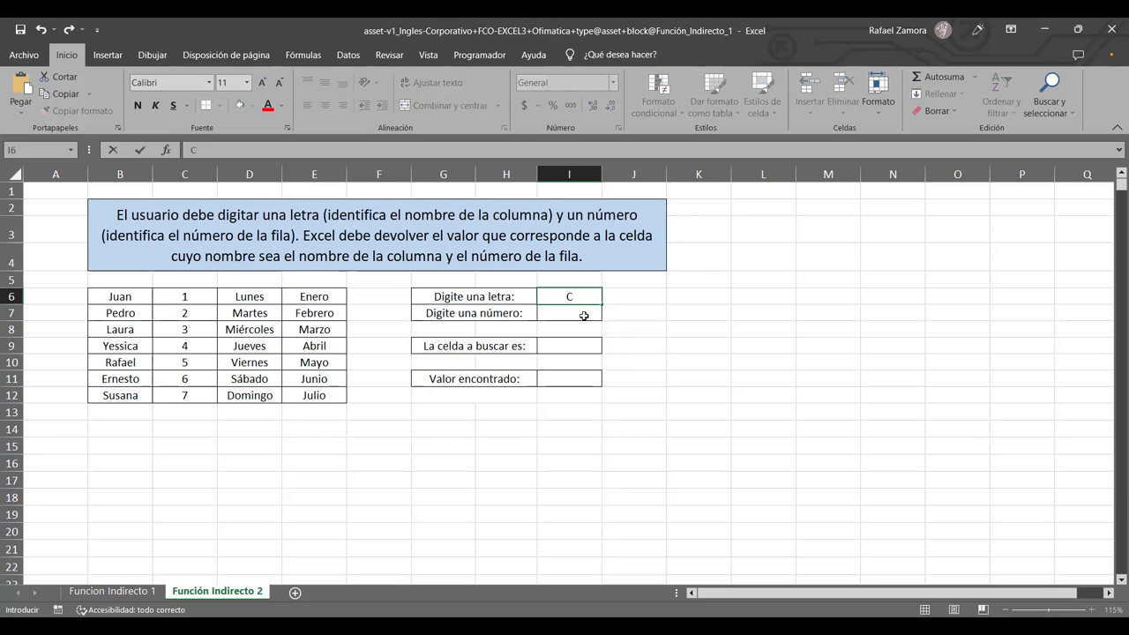
click(578, 317)
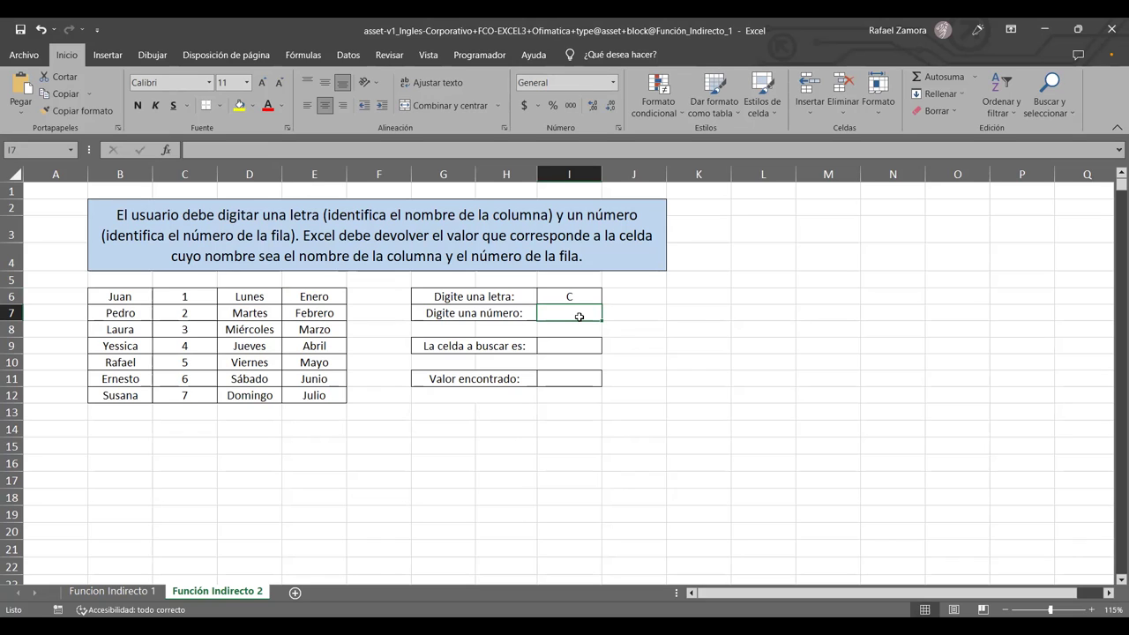
text(7)
click(573, 342)
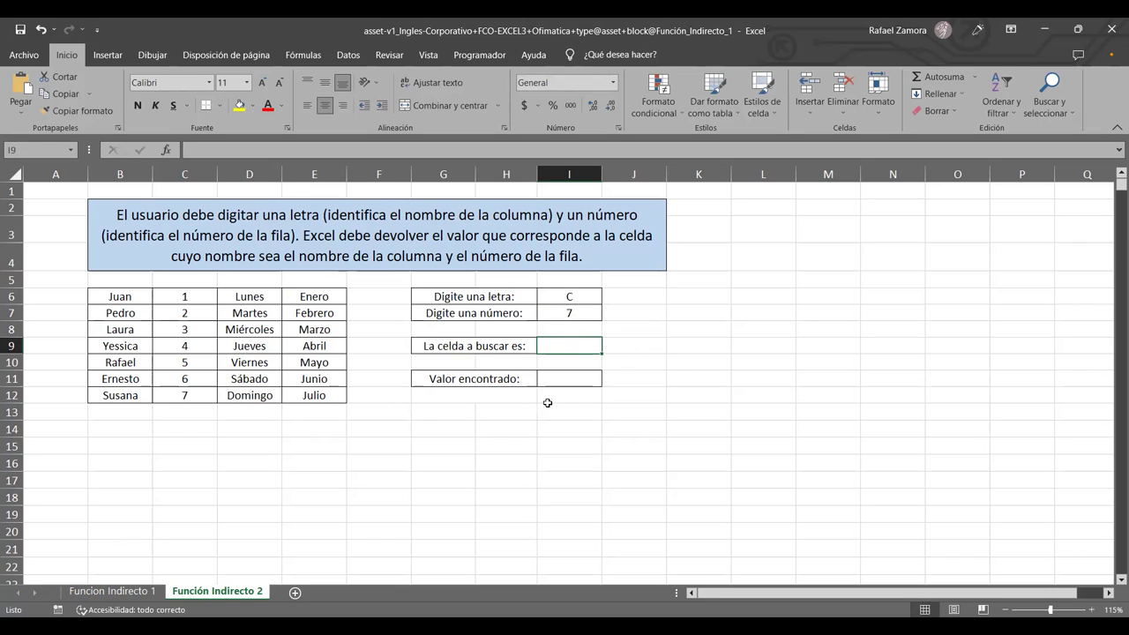
text(c)
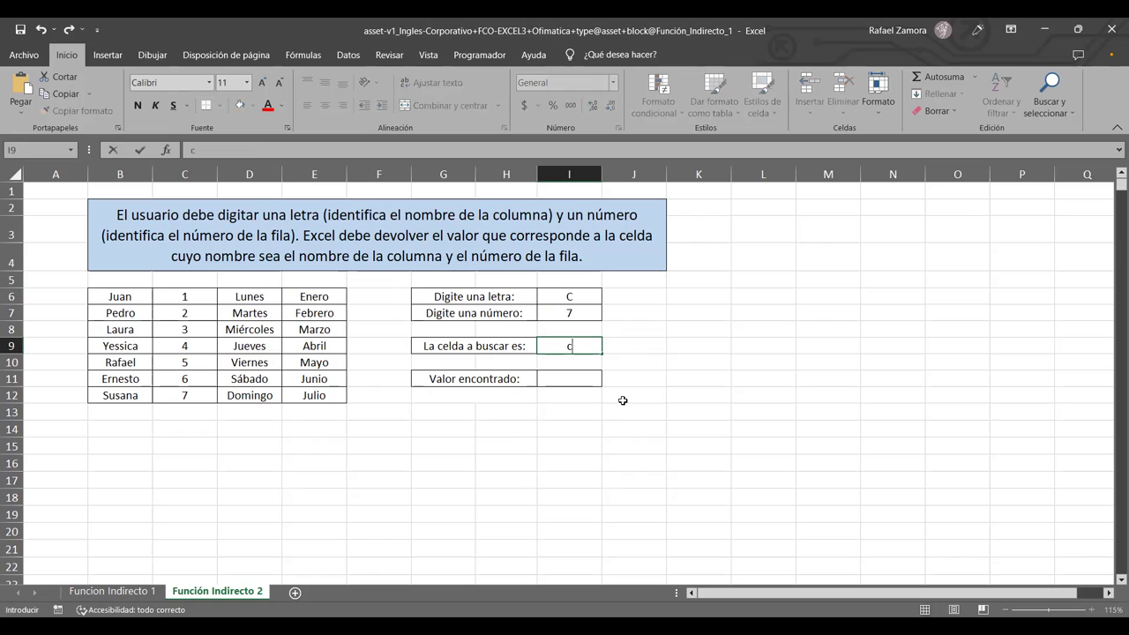
text(7)
key(BackSpace)
key(BackSpace)
text(C7)
key(Return)
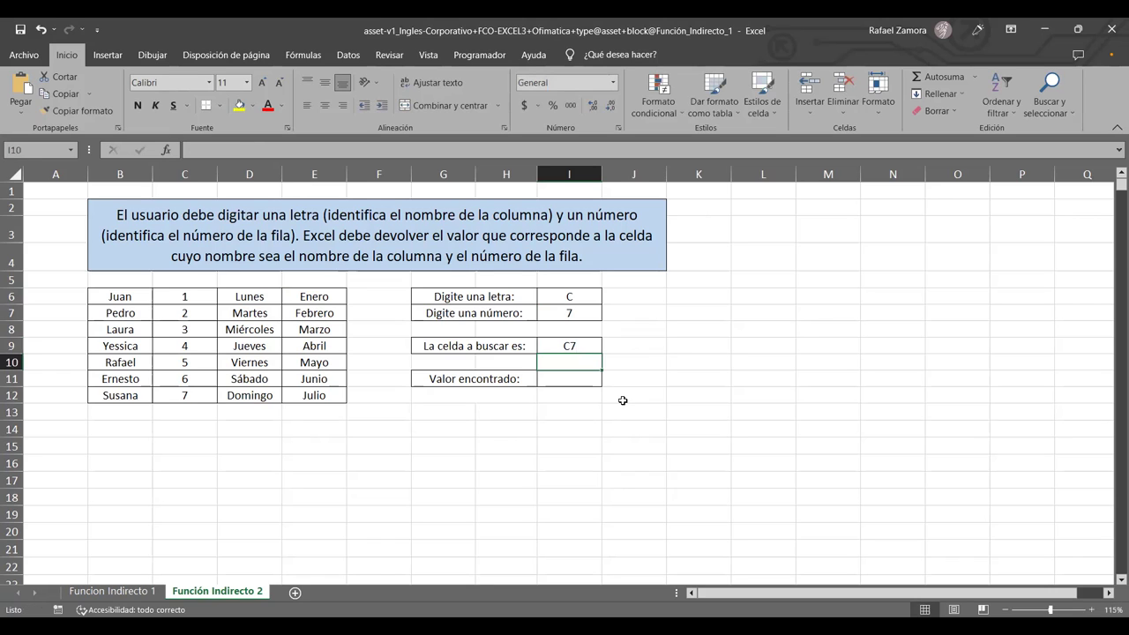
key(Down)
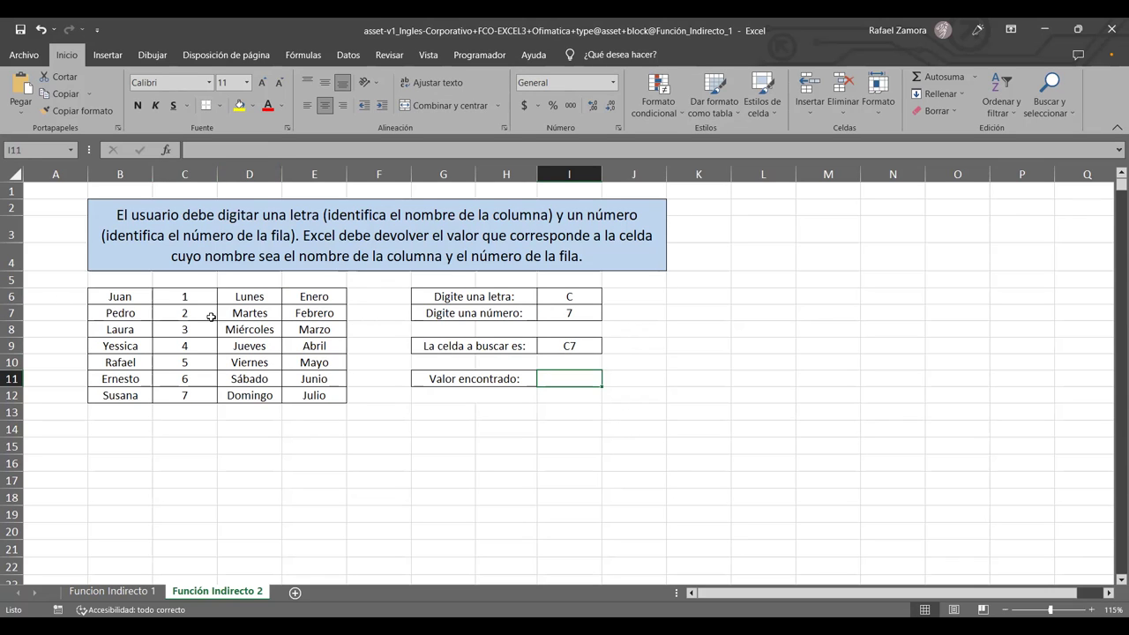
Look up C7 in the table and enter its value 2 in I11.
click(211, 316)
click(590, 381)
click(590, 428)
click(590, 381)
text(2)
click(569, 429)
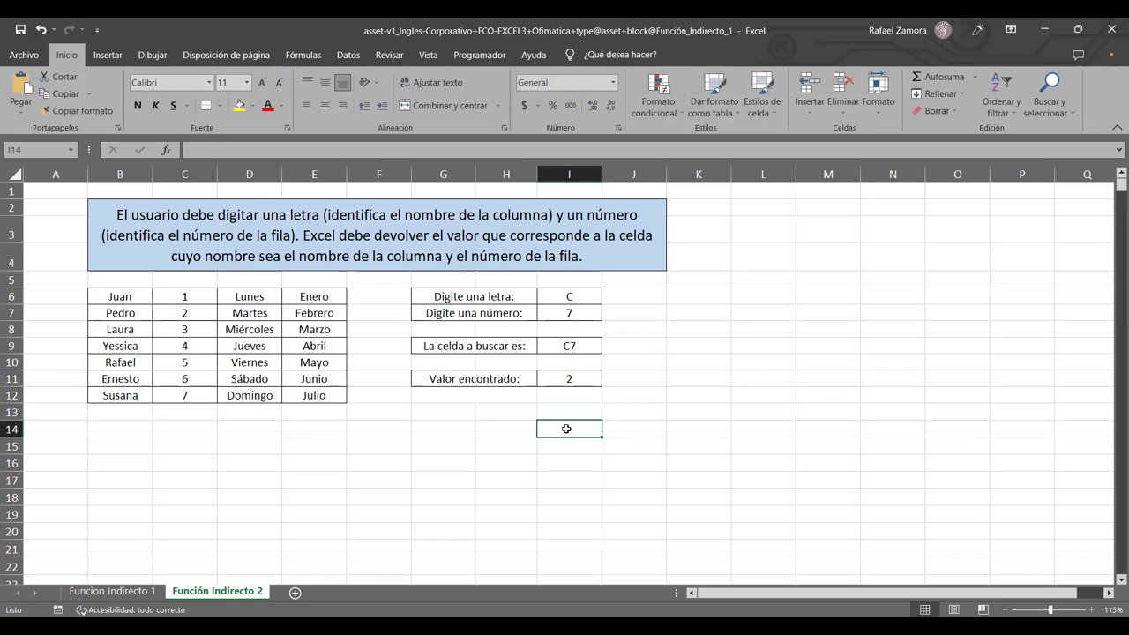
Fill the 'La celda a buscar es:' label G9:H9 yellow.
click(587, 352)
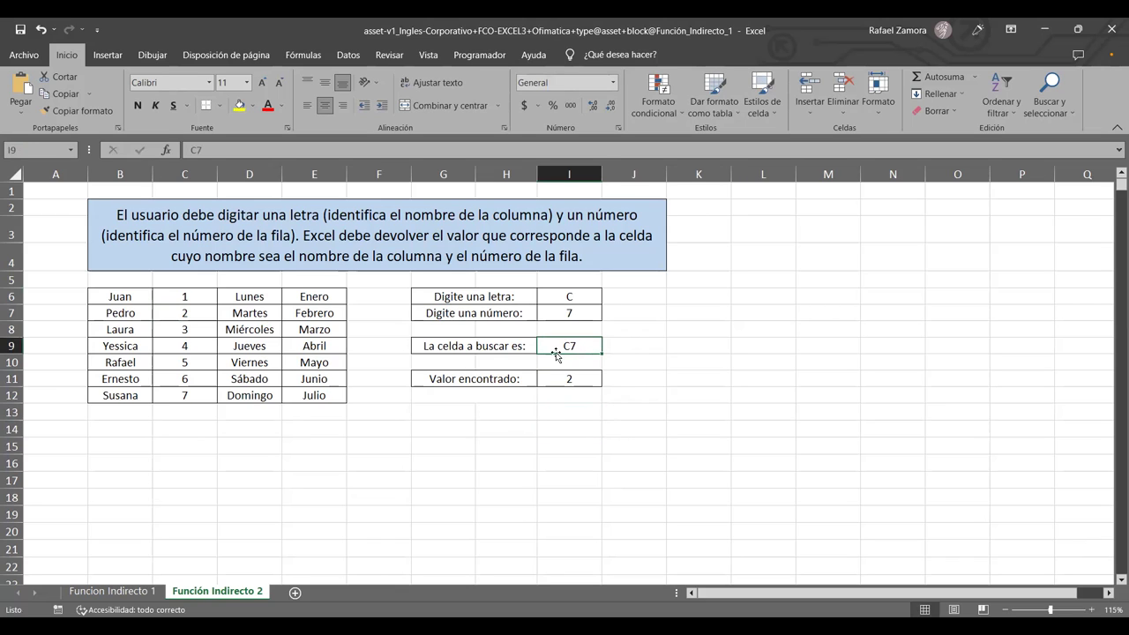
click(487, 351)
click(238, 105)
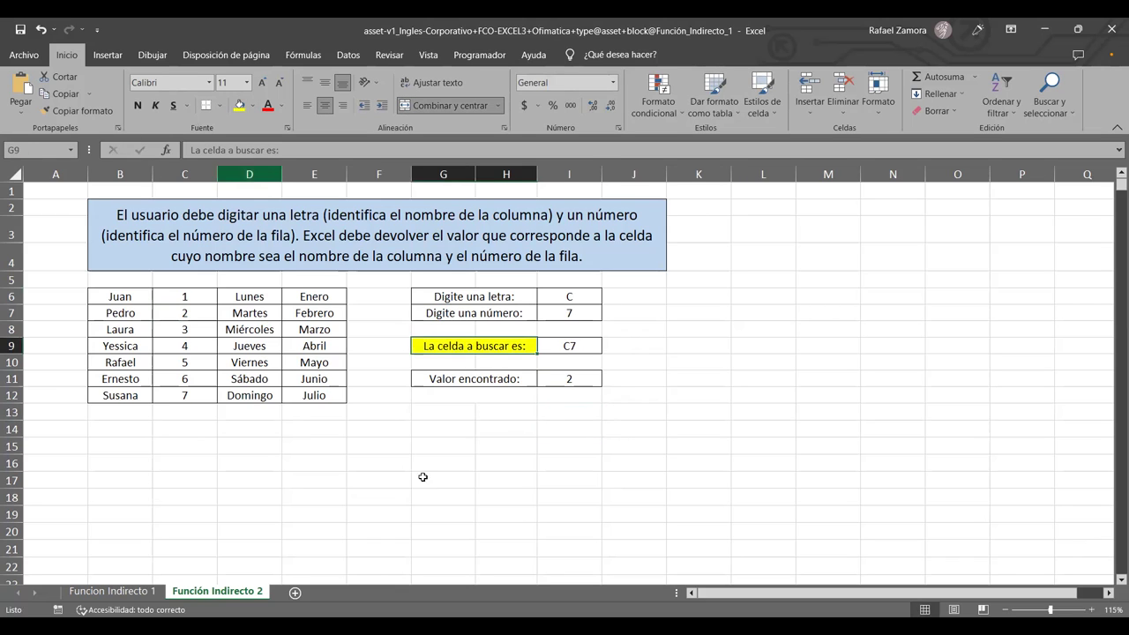
click(494, 496)
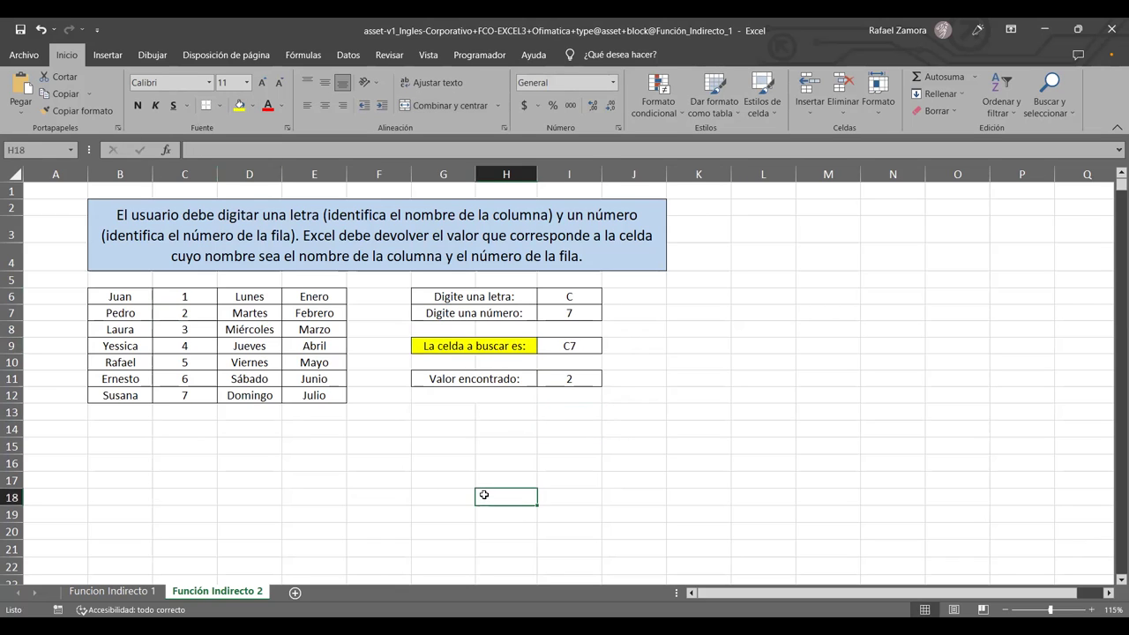
Clear the C7 entry from answer cell I9.
click(587, 347)
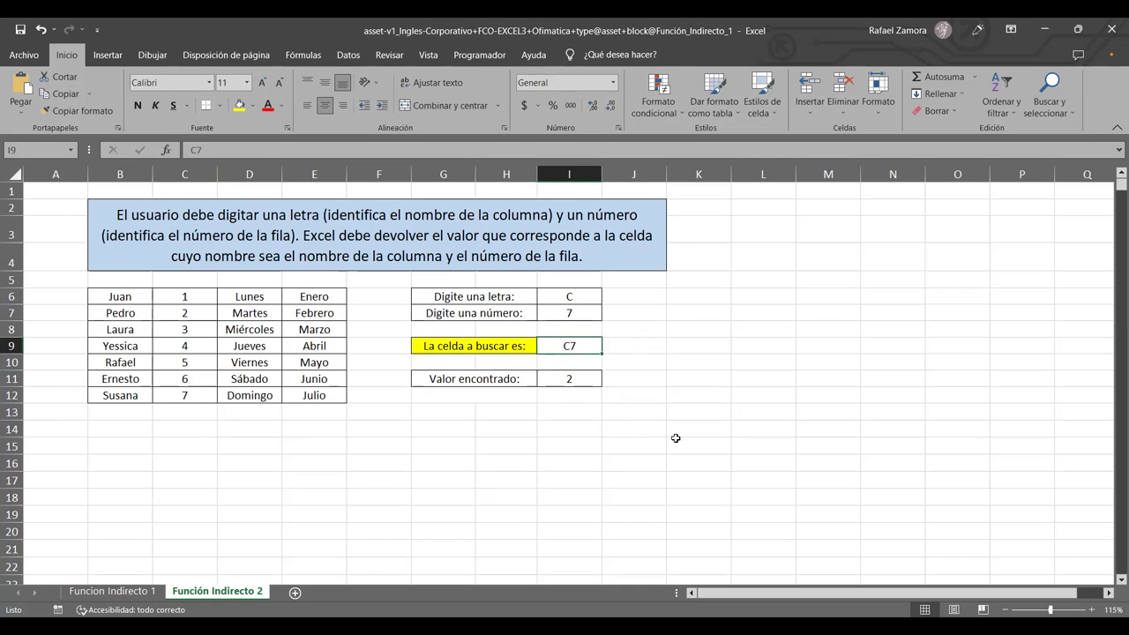
key(Delete)
click(675, 439)
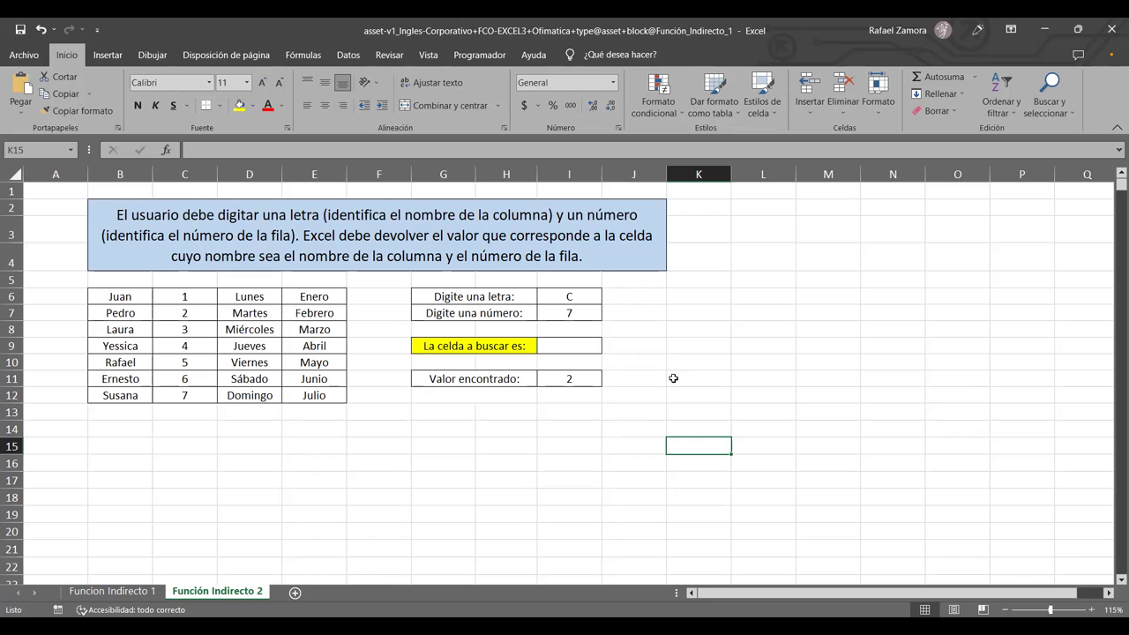
click(589, 347)
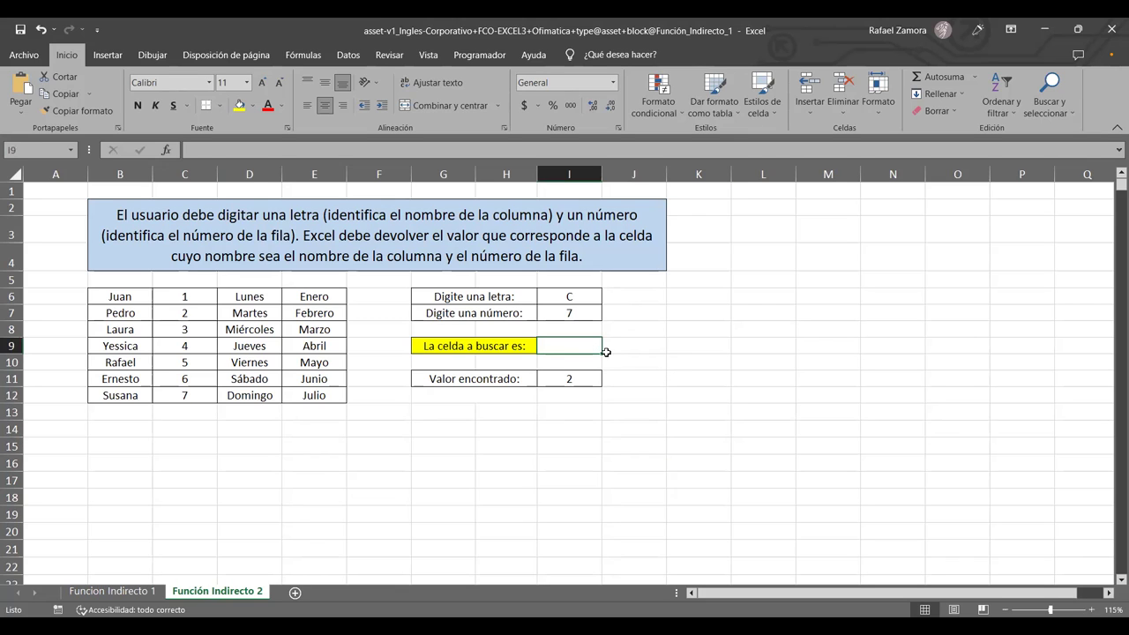
drag(593, 297, 590, 309)
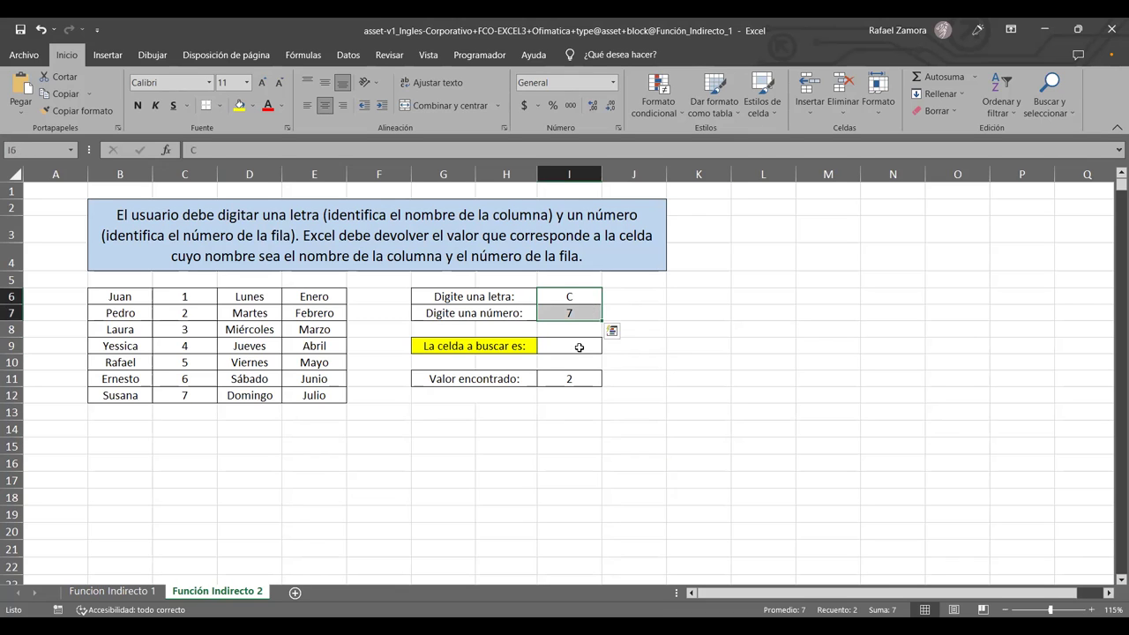
click(578, 349)
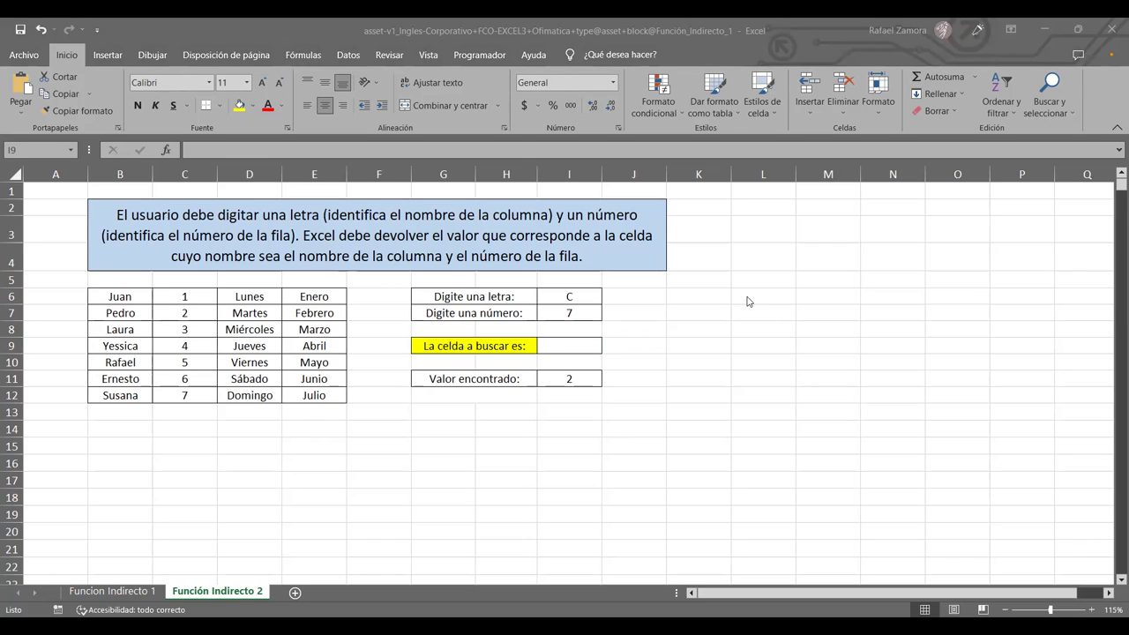
click(574, 343)
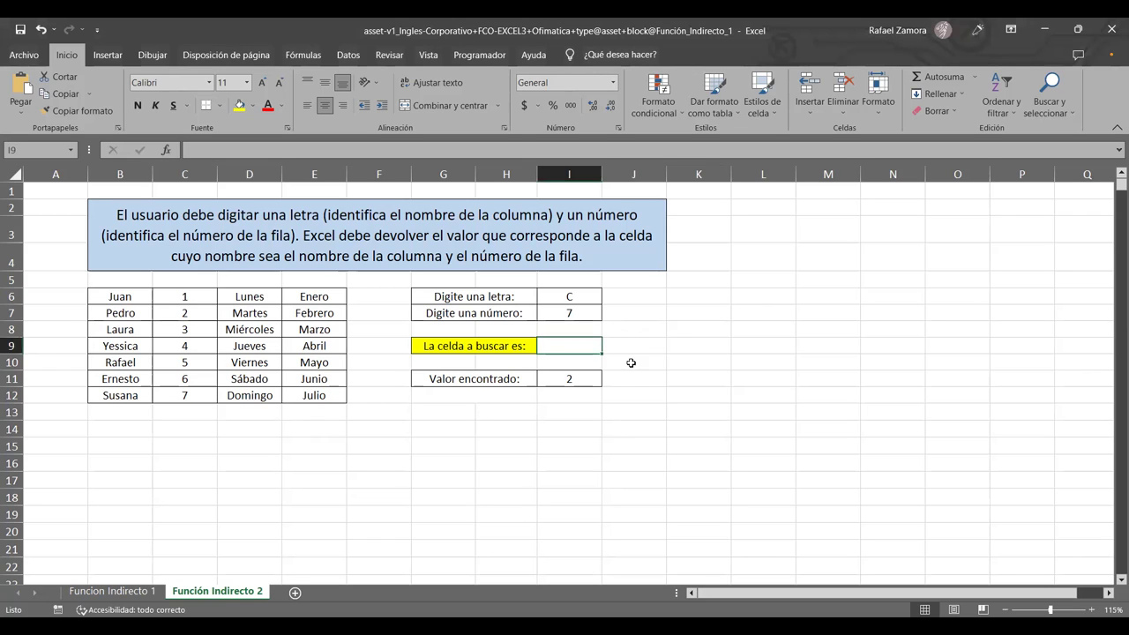
click(580, 343)
Enter =INDIRECTO(I6&I7) in I9 so it returns 2, then check the formula.
text(=)
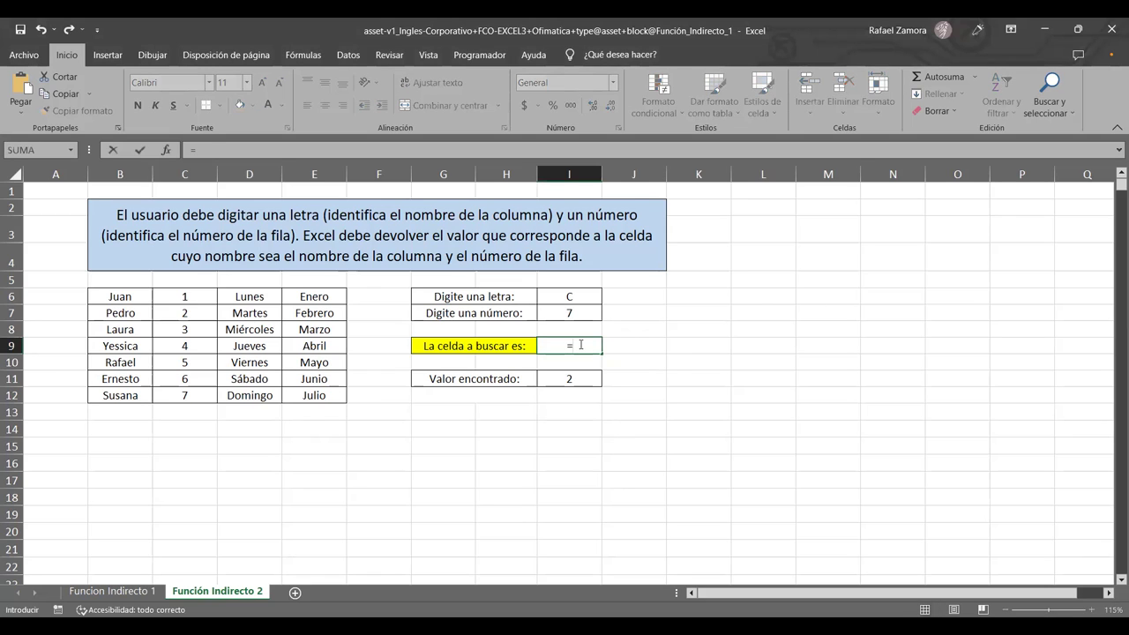
text(INDI)
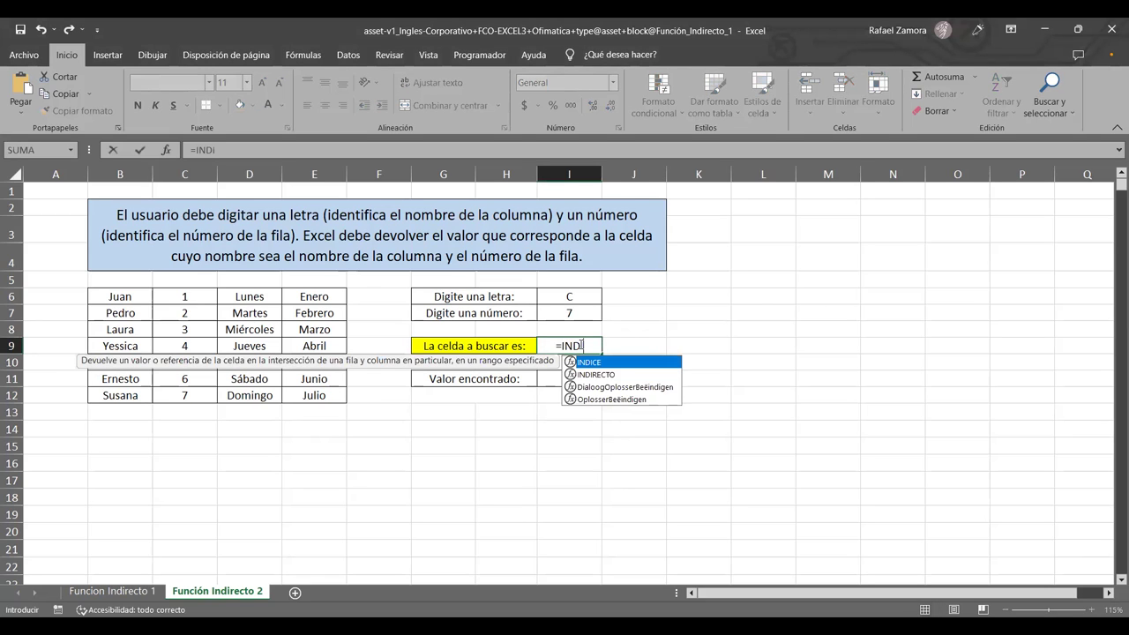
text(RECT)
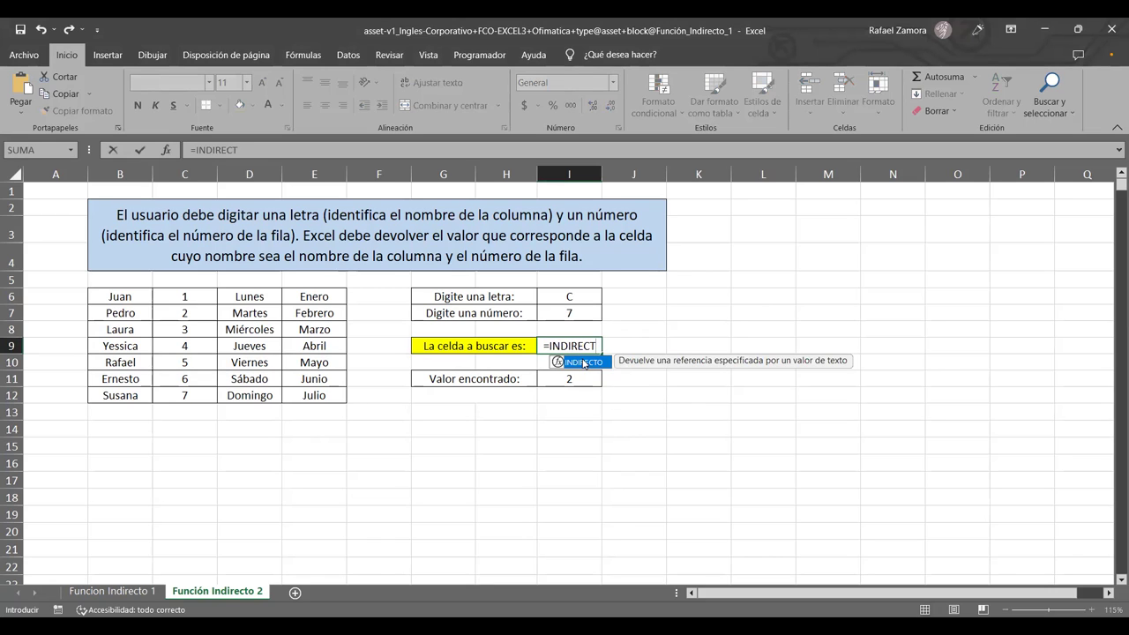
double_click(583, 362)
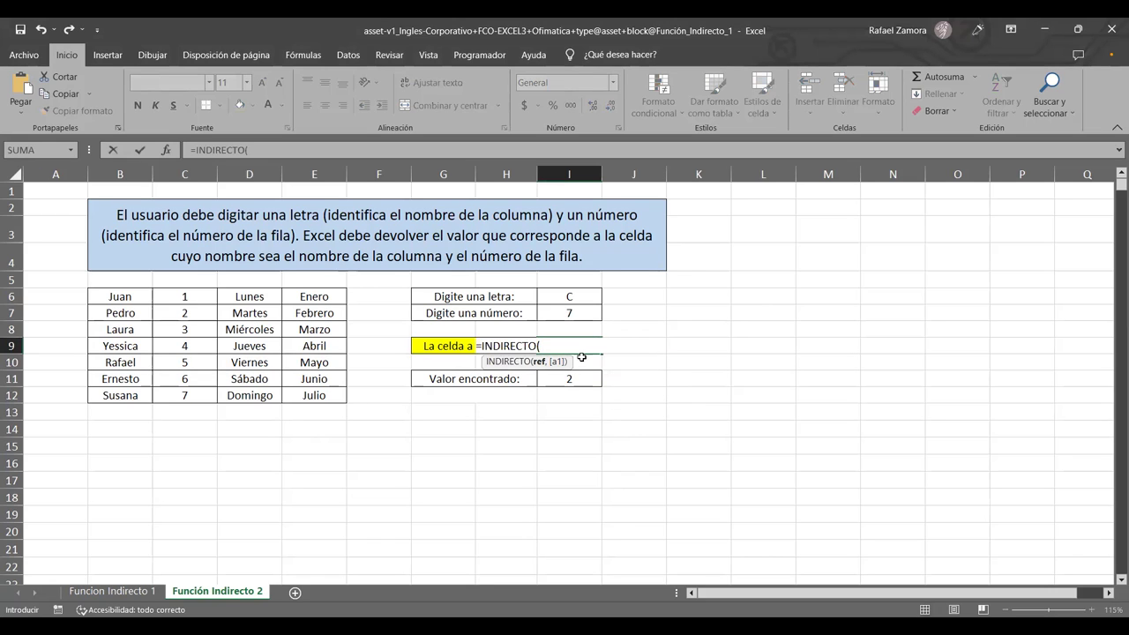
click(570, 296)
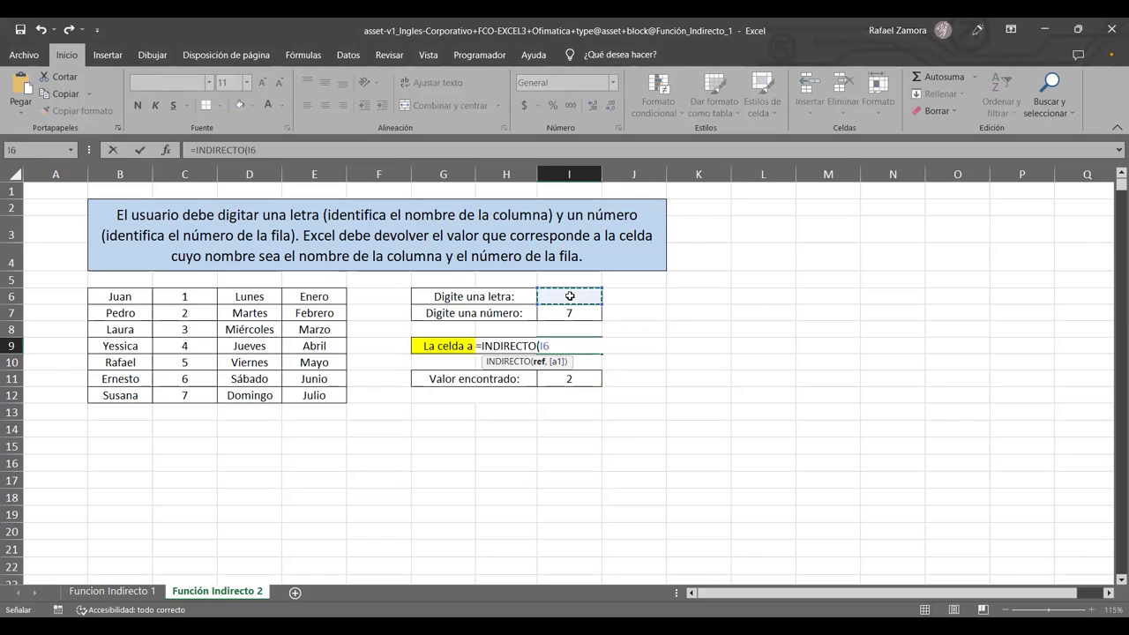
text(&)
click(573, 314)
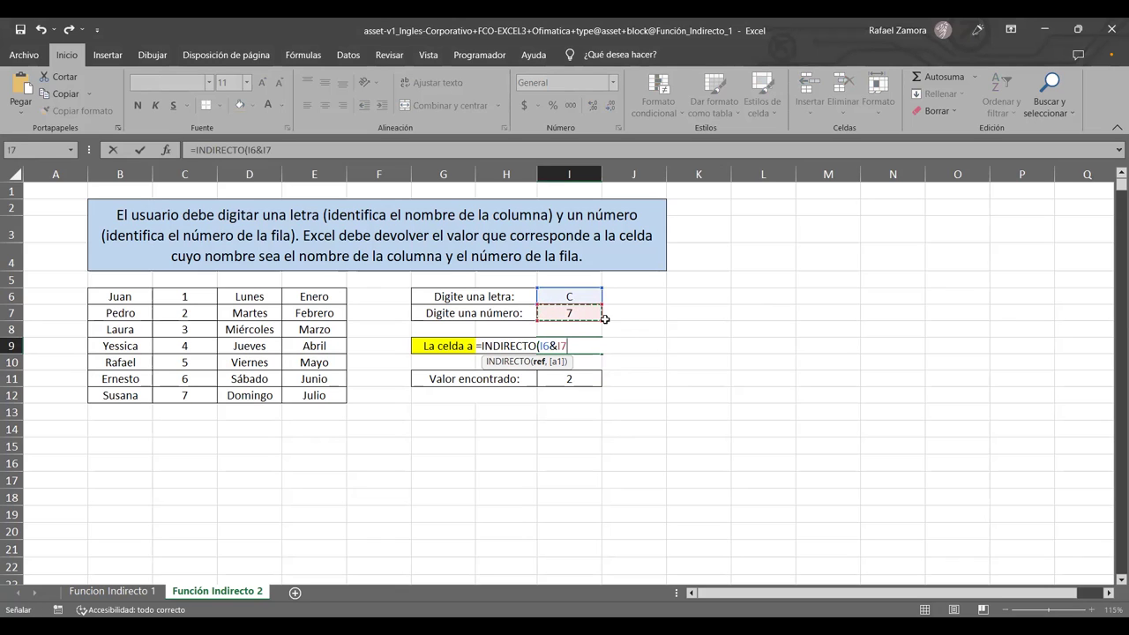
key(Return)
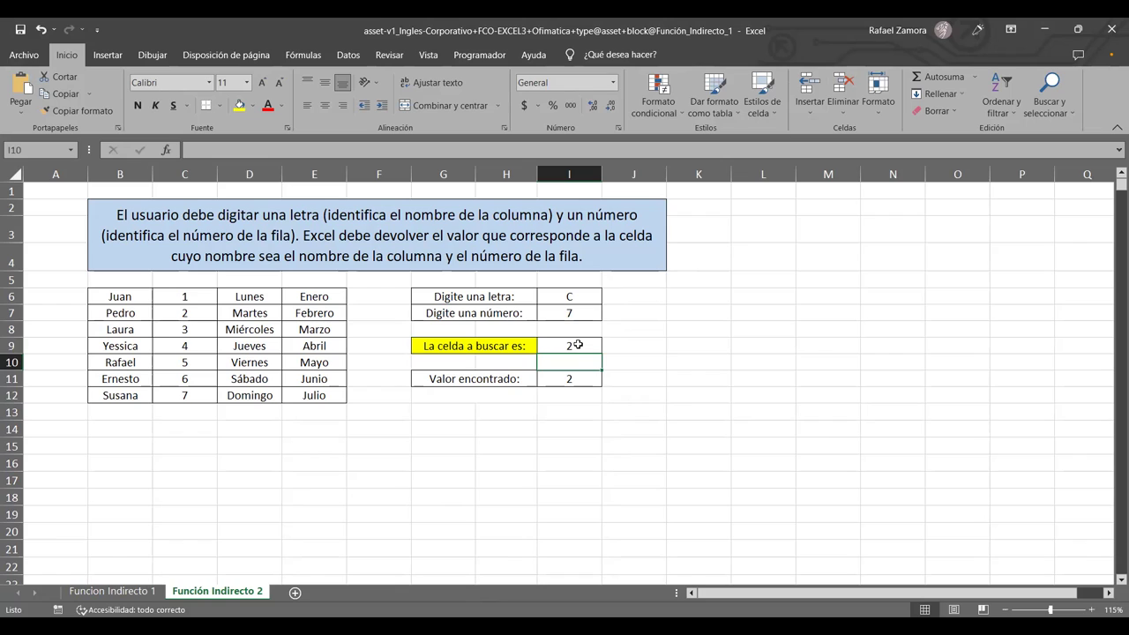
click(577, 345)
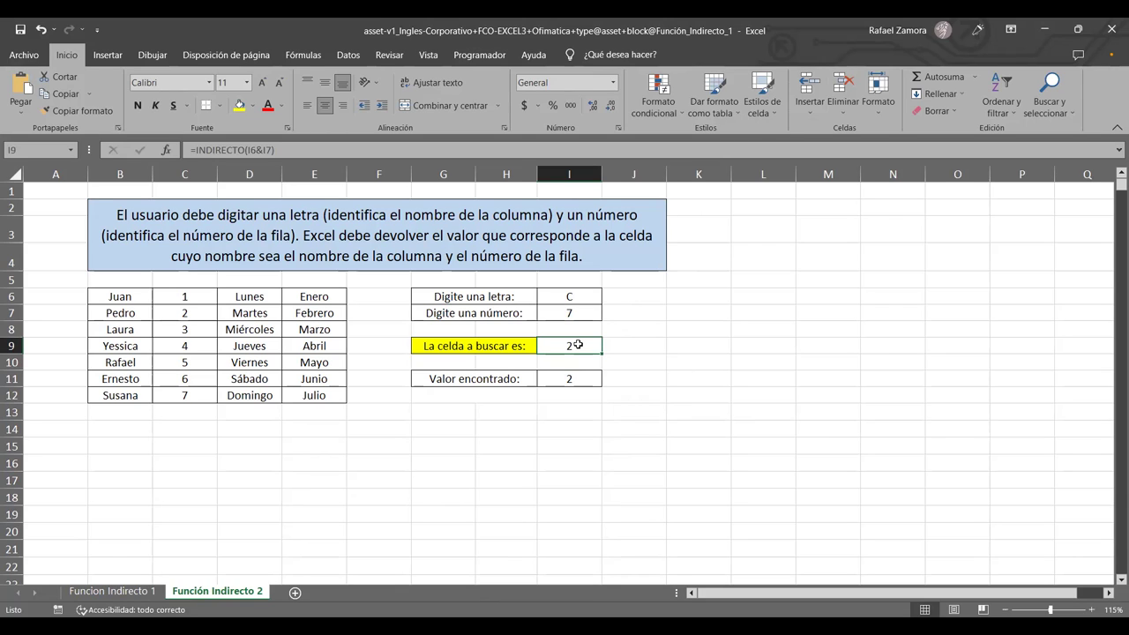
text(=)
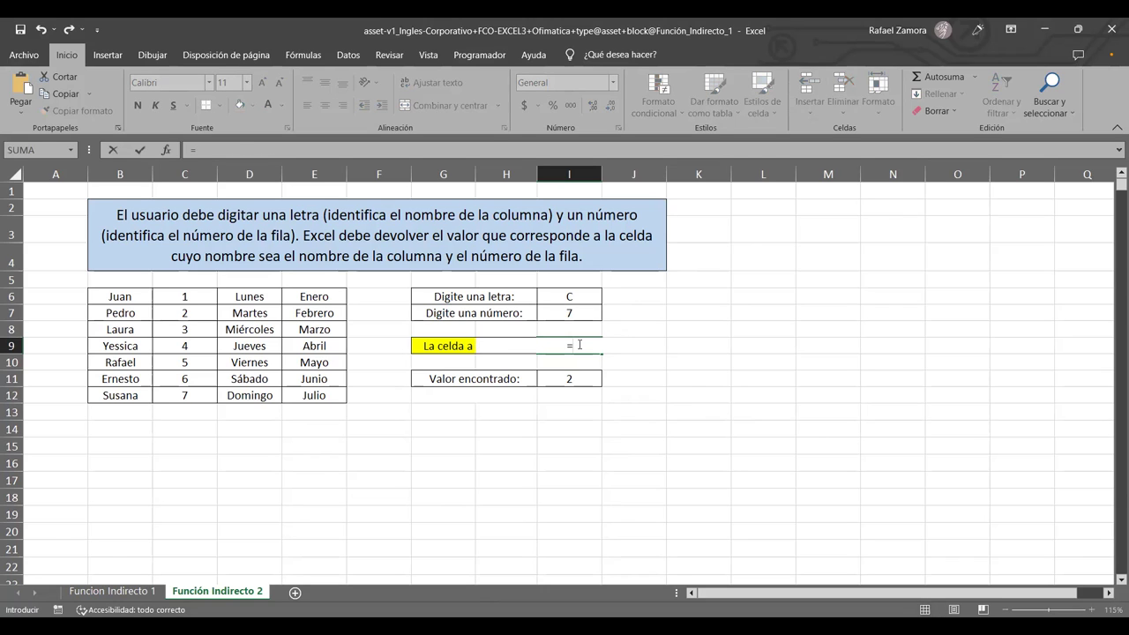
text(INDIRECTO)
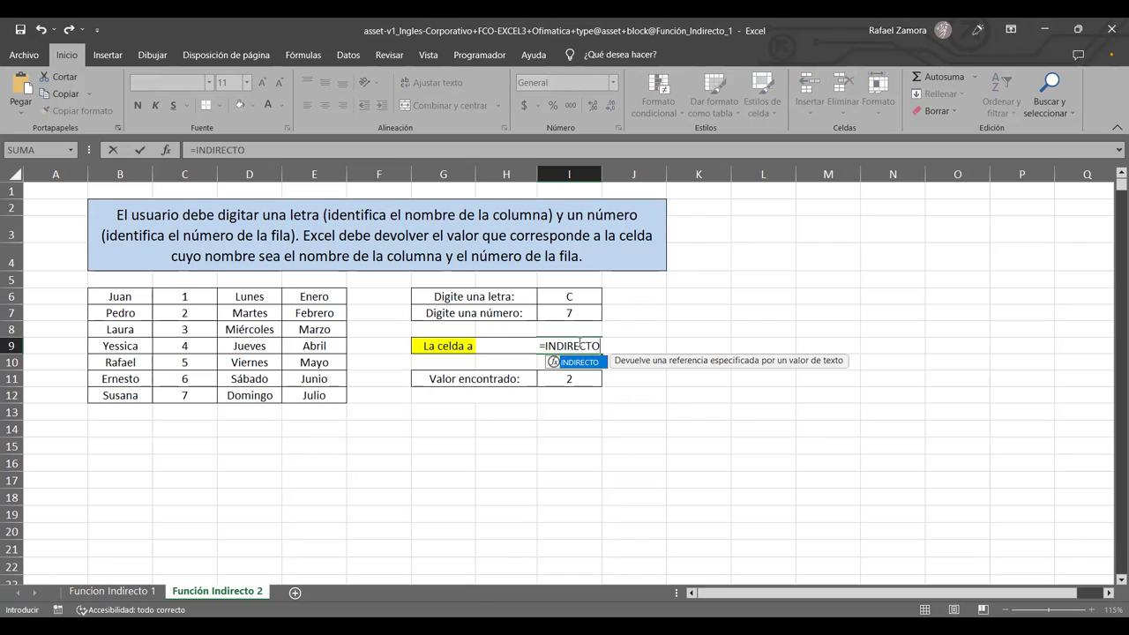
text(()
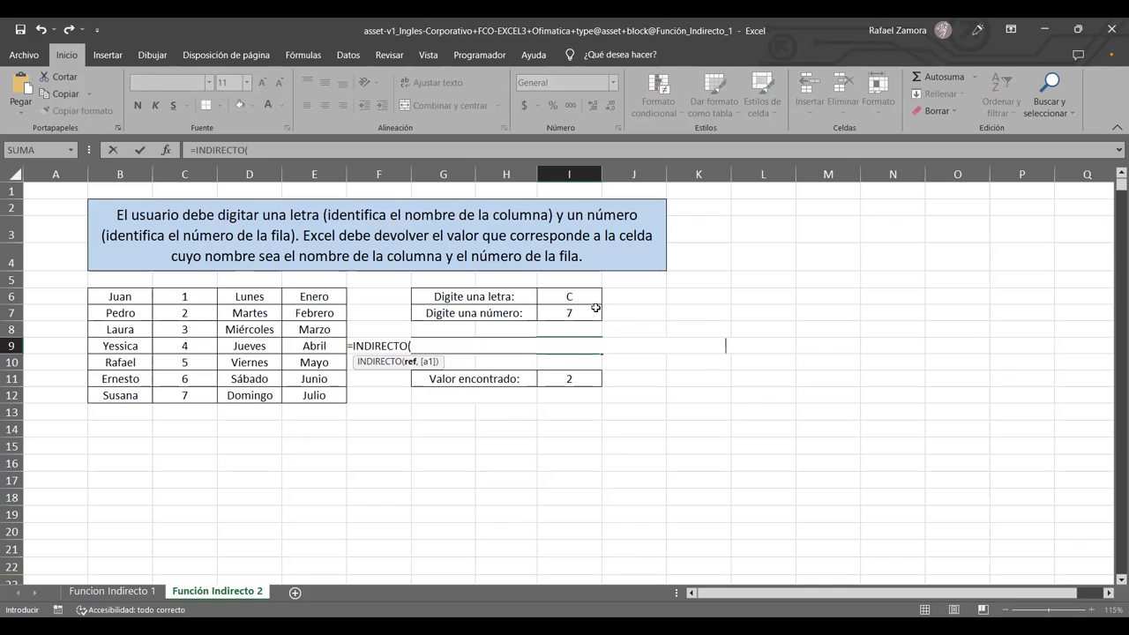
key(BackSpace)
key(BackSpace)
key(BackSpace)
key(BackSpace)
key(BackSpace)
key(BackSpace)
key(BackSpace)
key(BackSpace)
key(BackSpace)
key(BackSpace)
key(BackSpace)
key(BackSpace)
key(BackSpace)
key(BackSpace)
key(BackSpace)
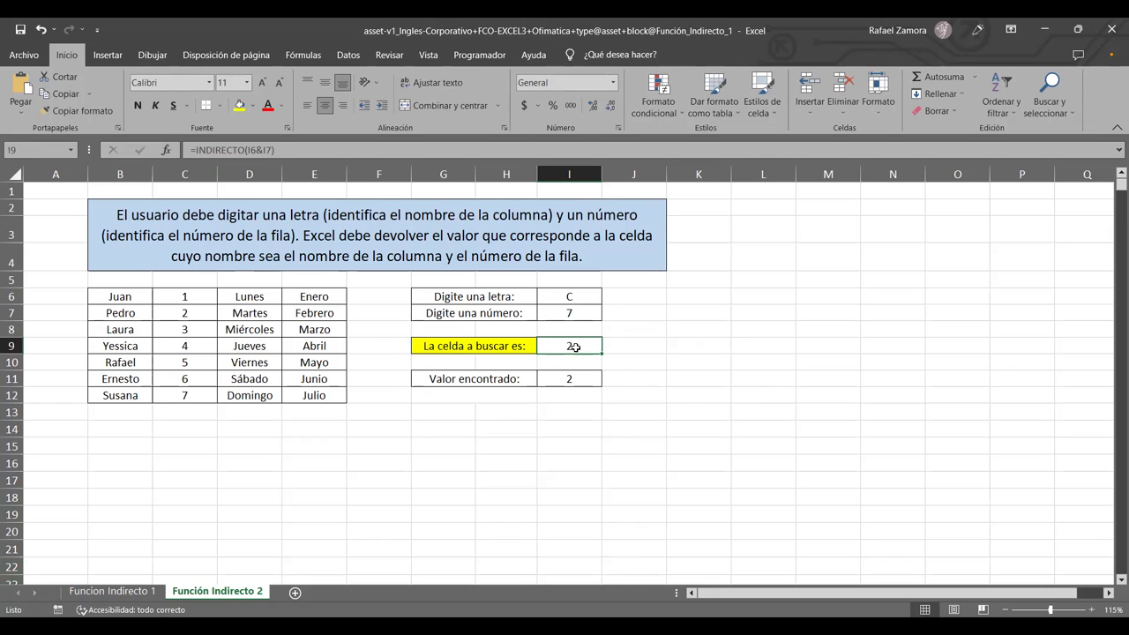
text(=)
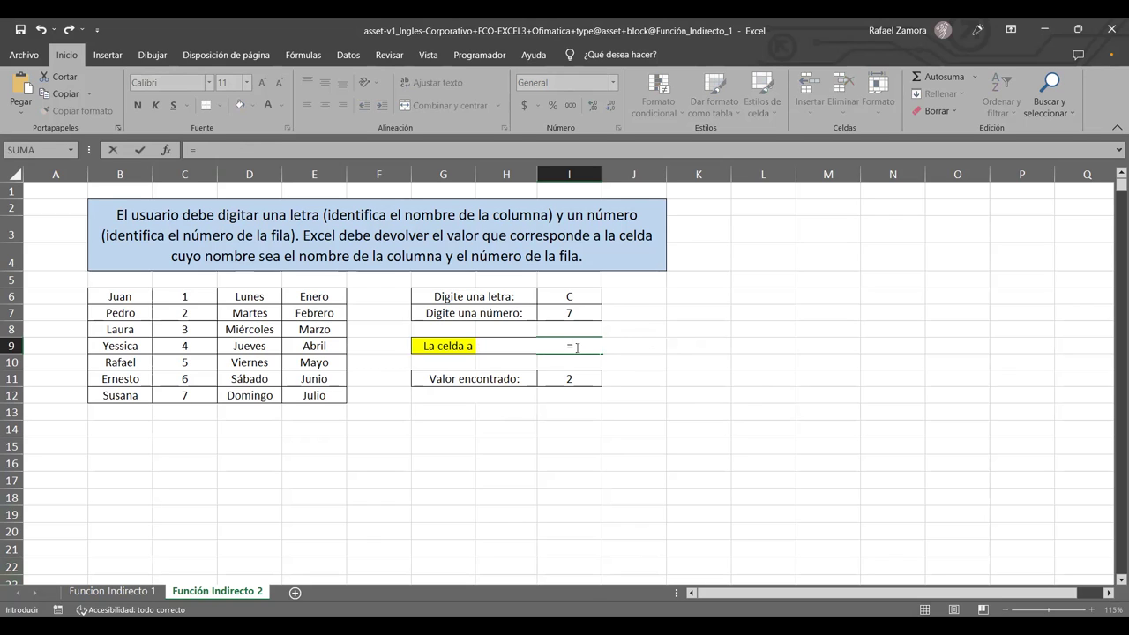
text(INDIRECTO)
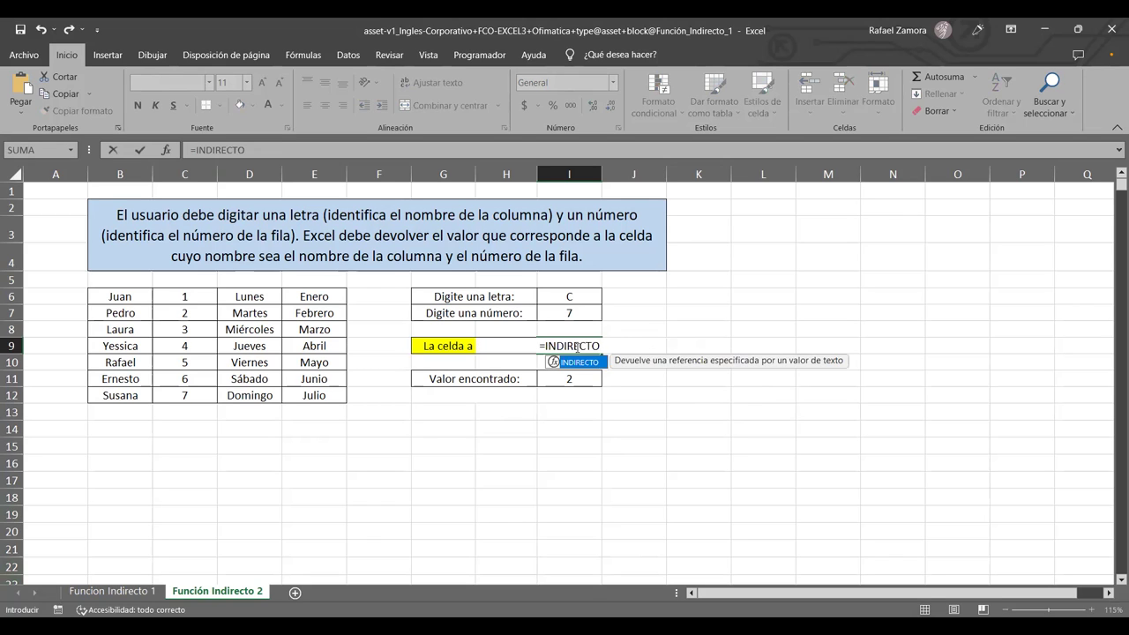
text(()
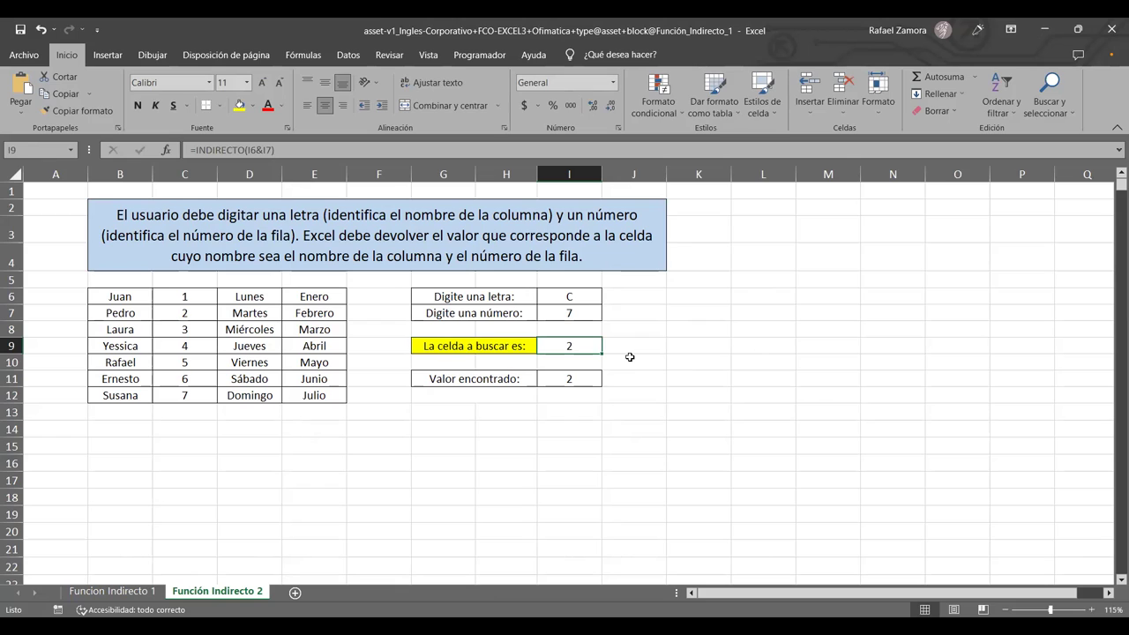
text(=)
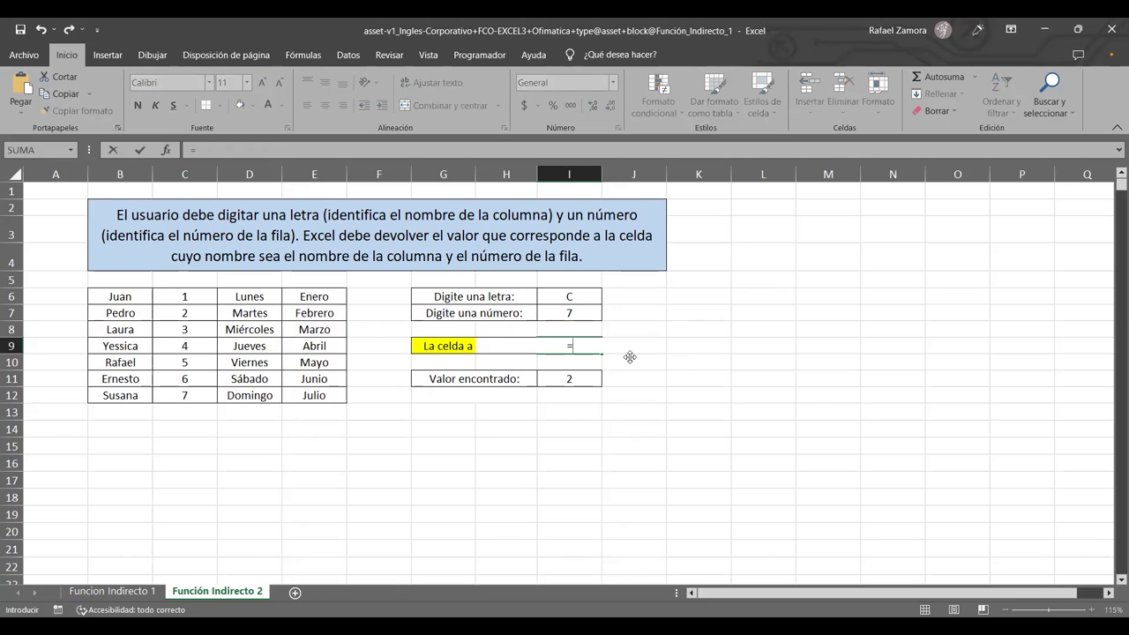
text(INDIRECTO)
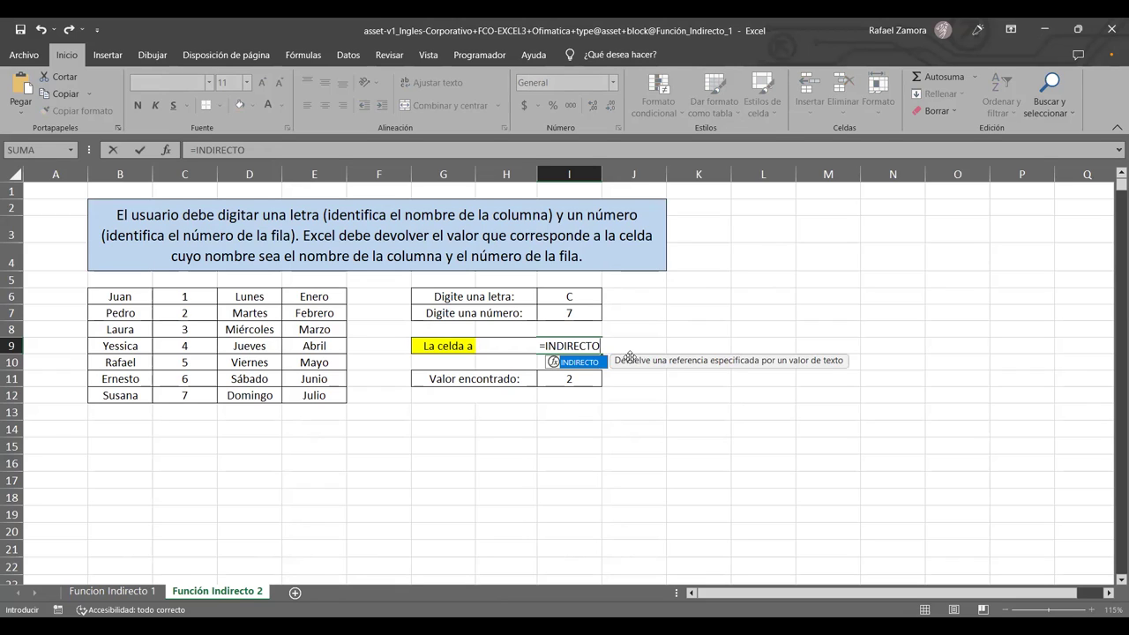
text(()
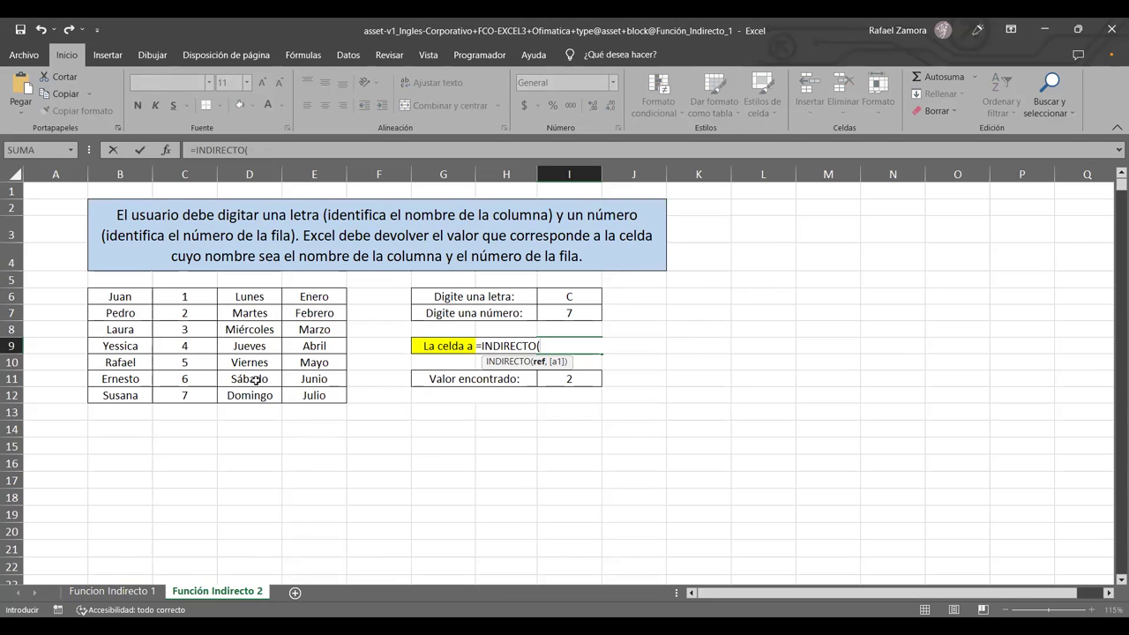
Rewrite the I9 formula as =INDIRECTO("D"&11) so it returns Sábado from D11.
click(255, 379)
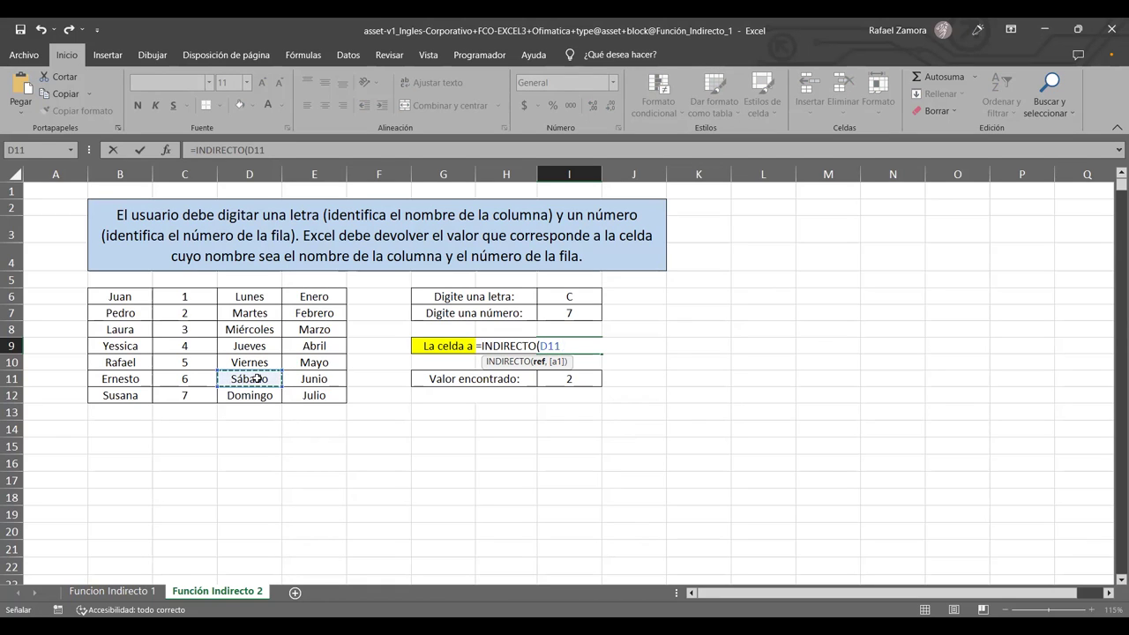
key(Left)
key(Left)
key(Right)
key(Right)
click(589, 344)
key(Left)
key(Left)
key(Left)
text(")
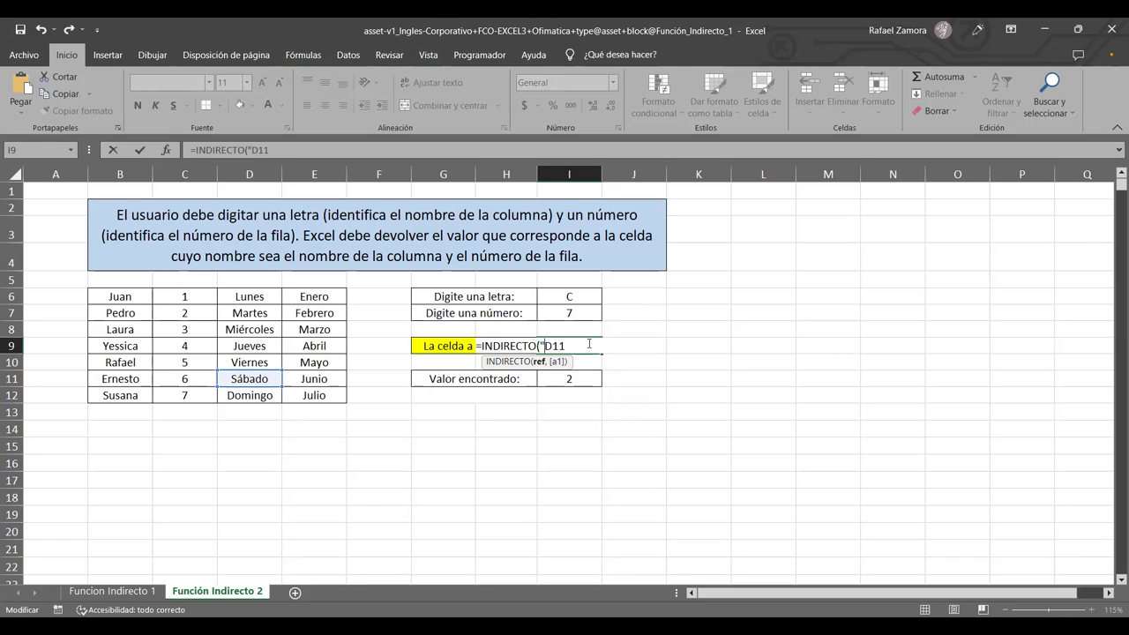
key(Right)
text(")
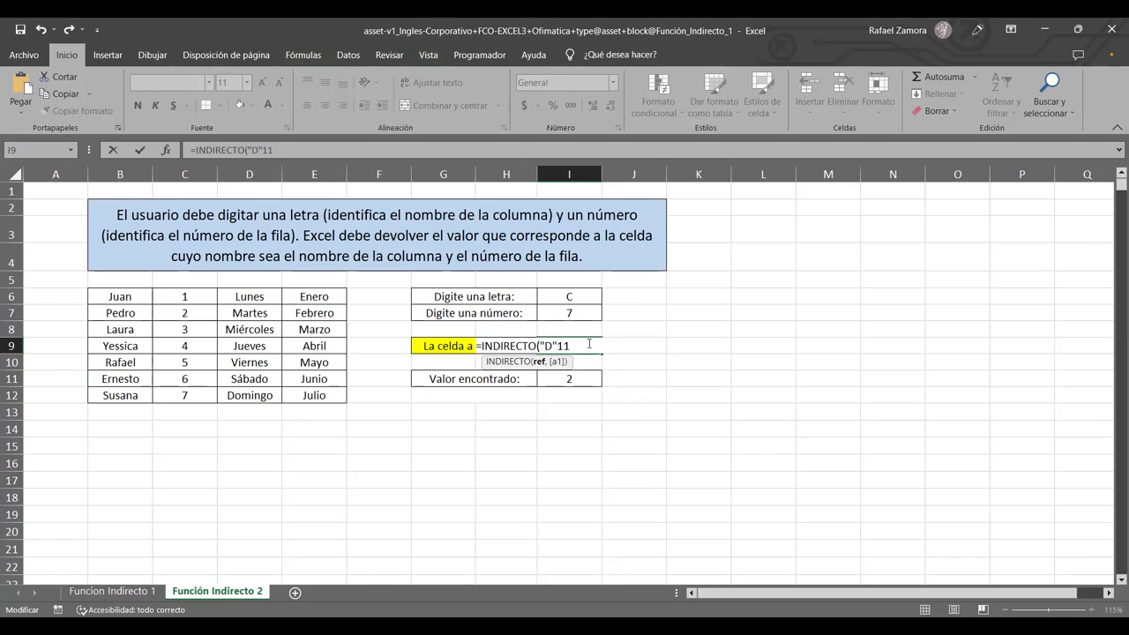
text(&)
key(Right)
key(Right)
text())
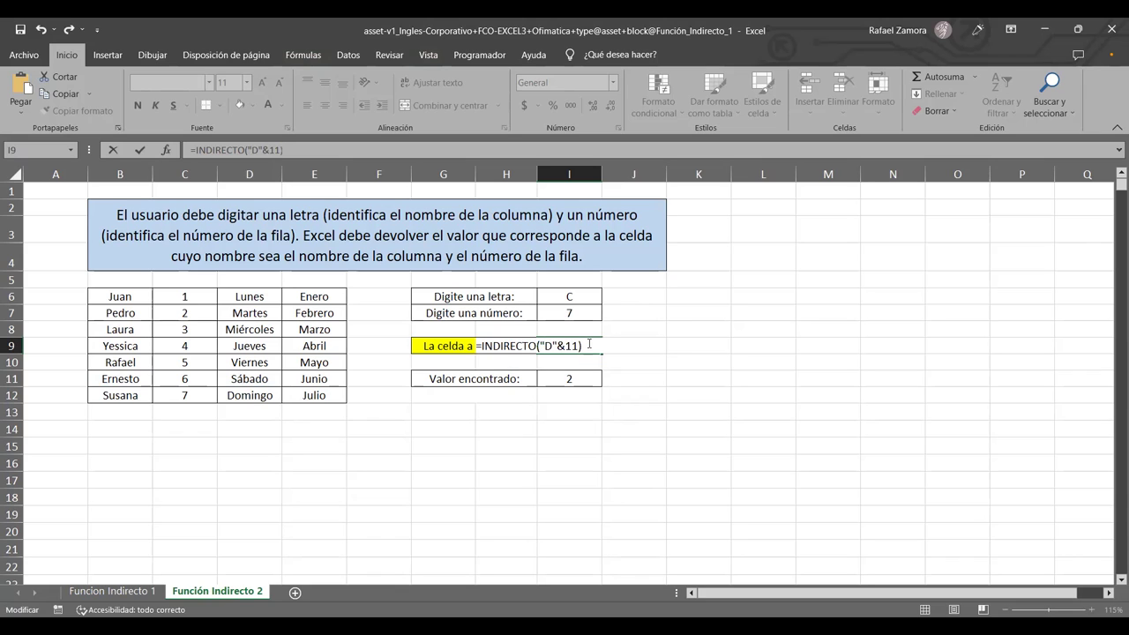
key(Return)
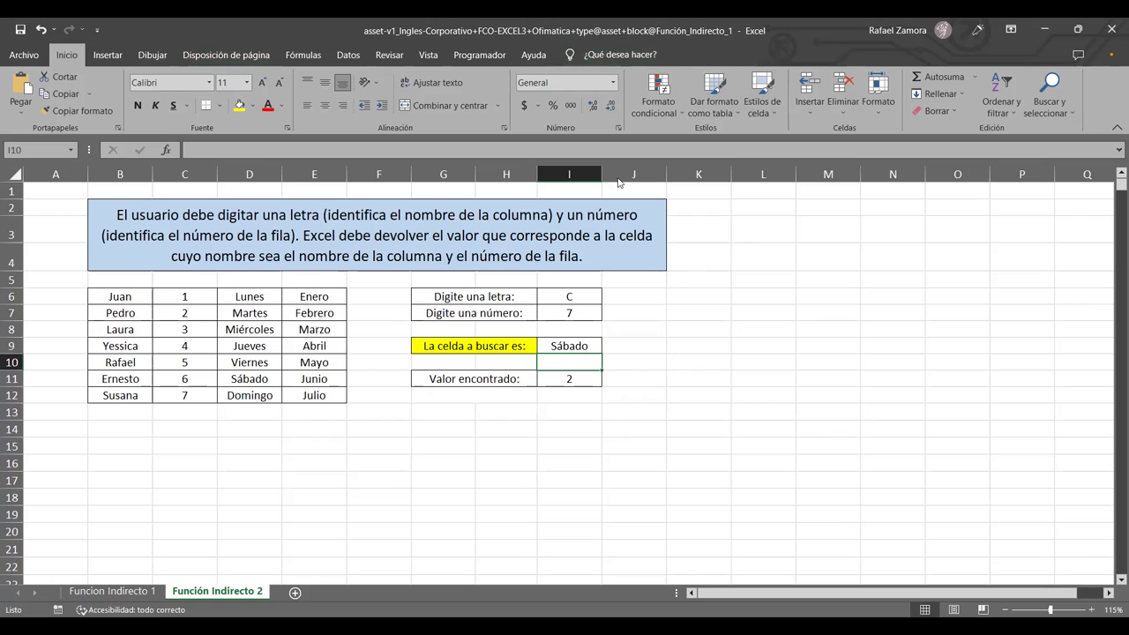
click(688, 374)
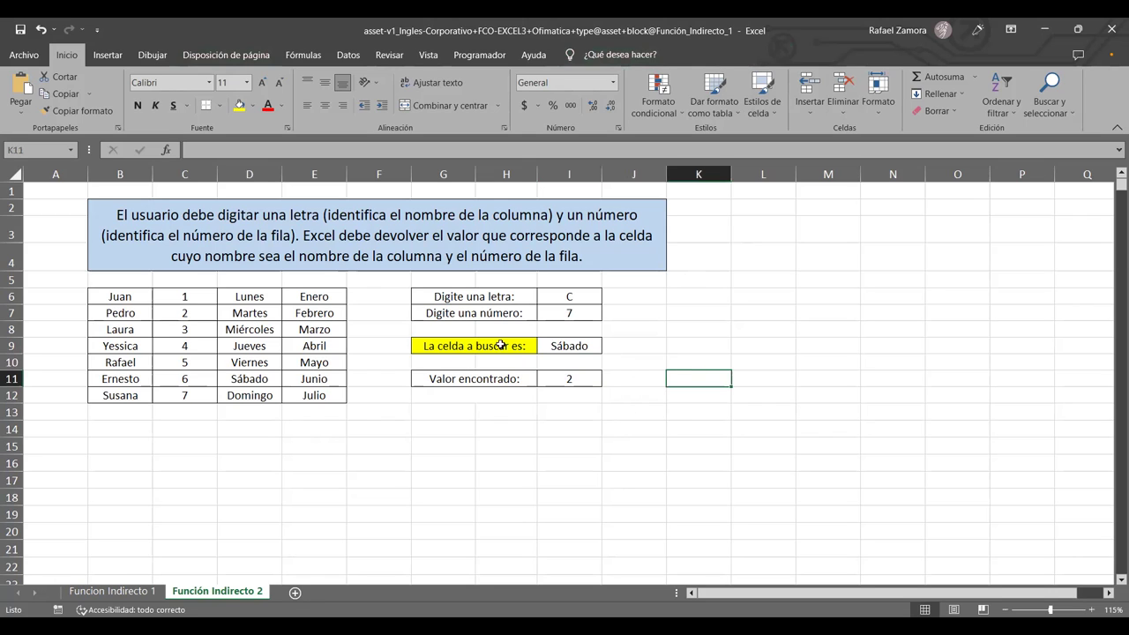
click(259, 377)
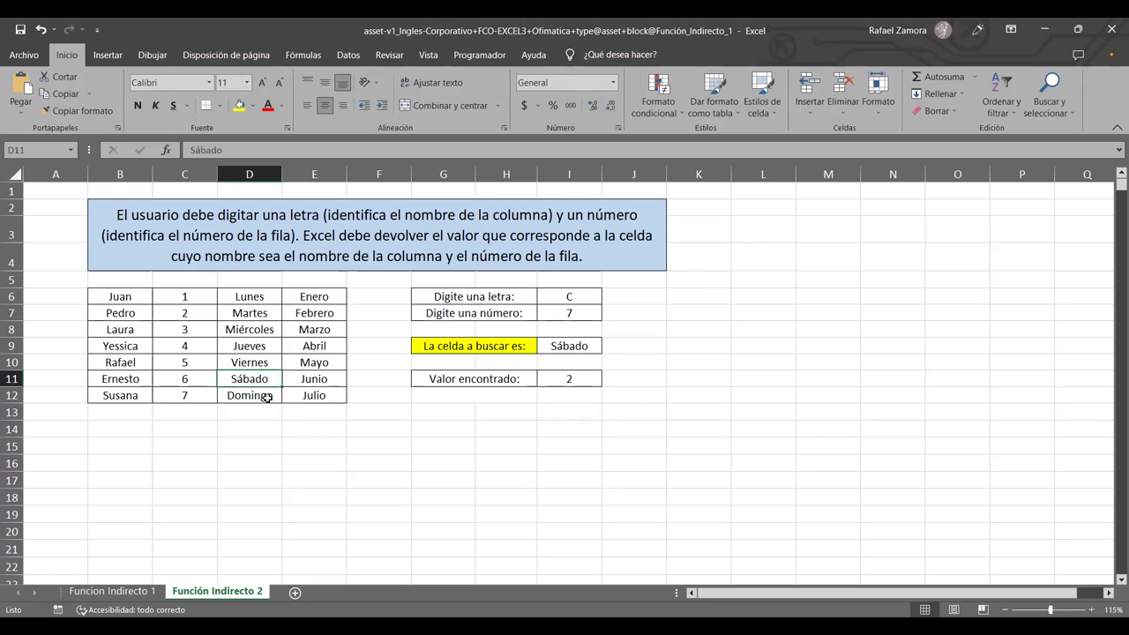
click(566, 346)
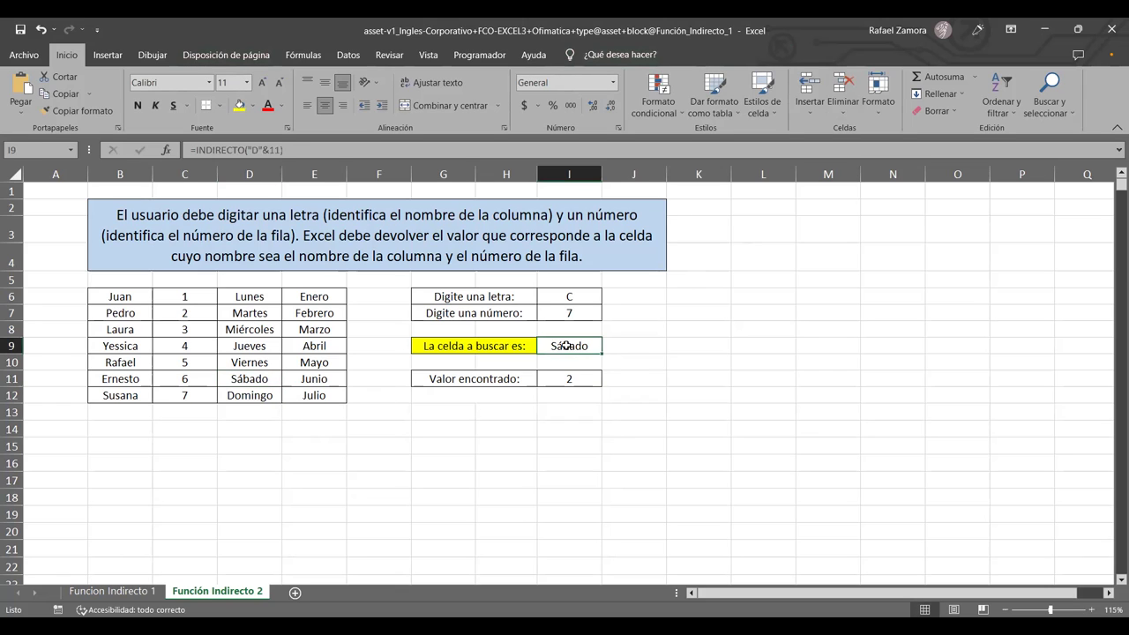
double_click(565, 345)
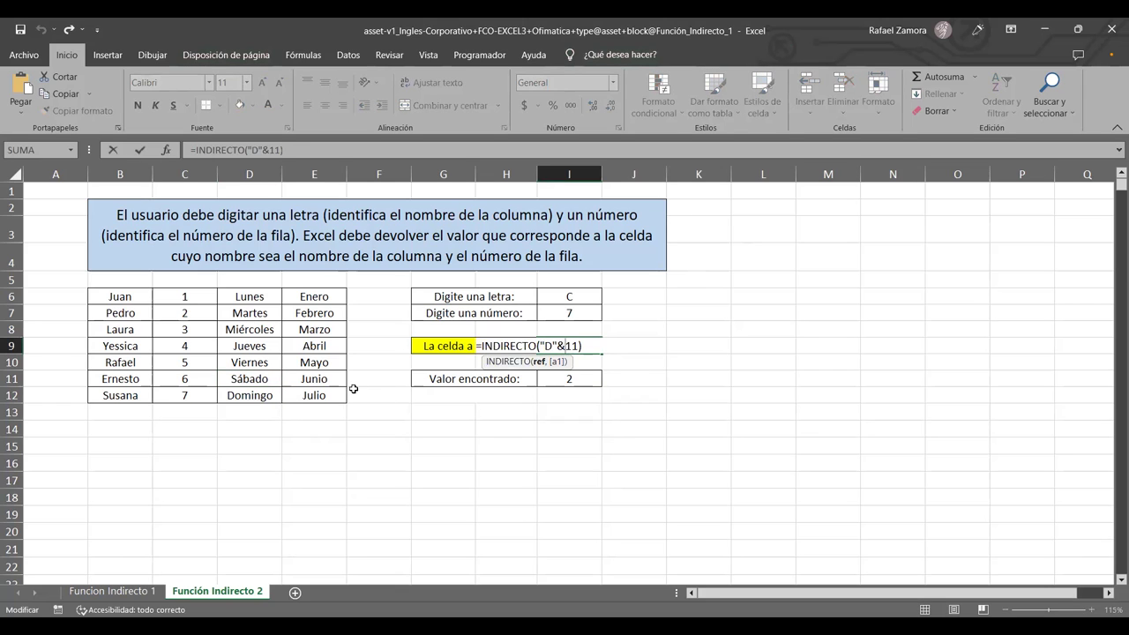
click(268, 381)
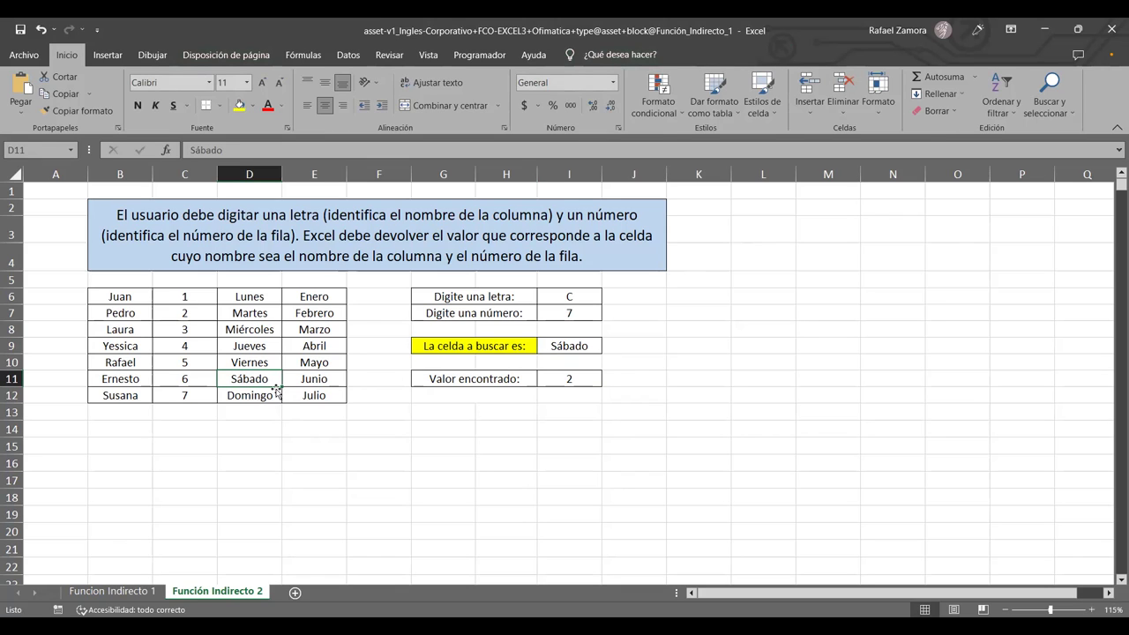
click(618, 460)
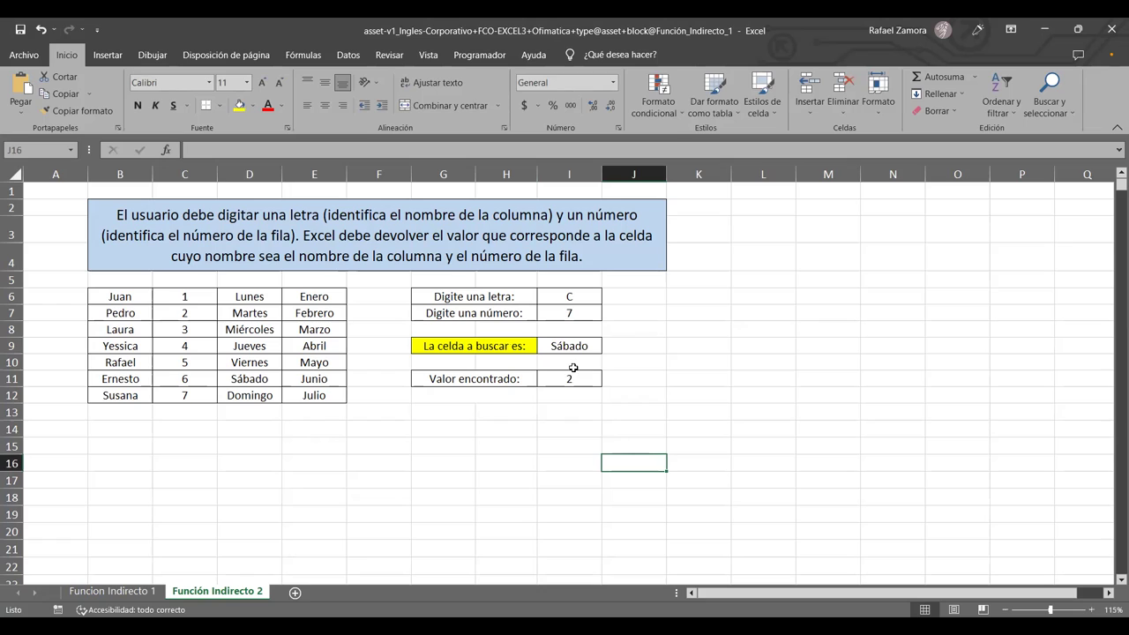
click(577, 380)
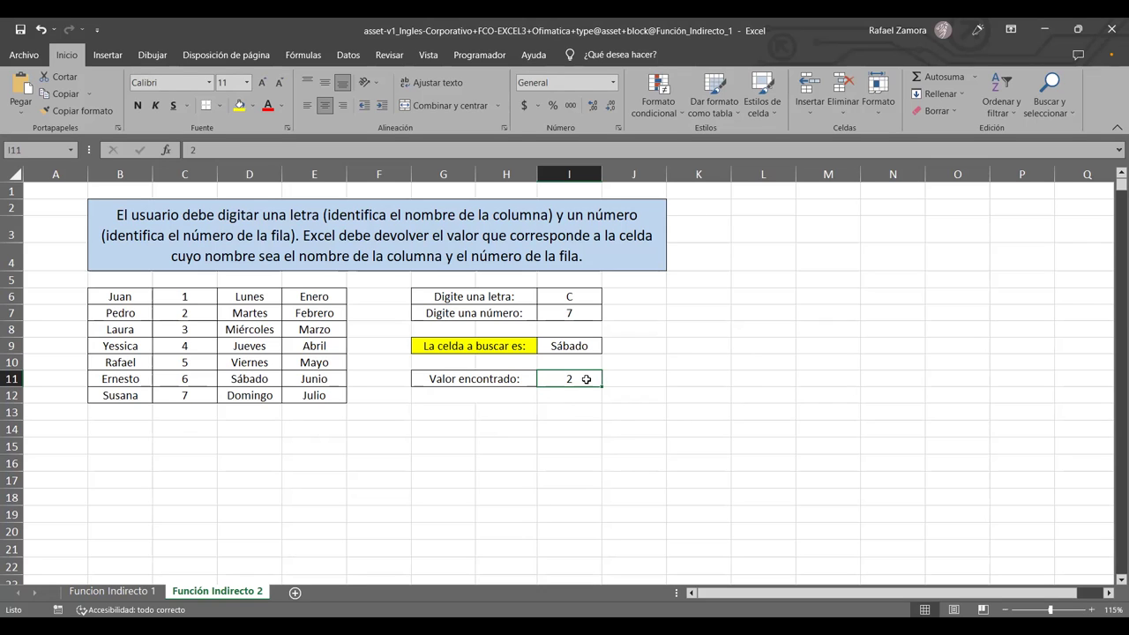
click(587, 344)
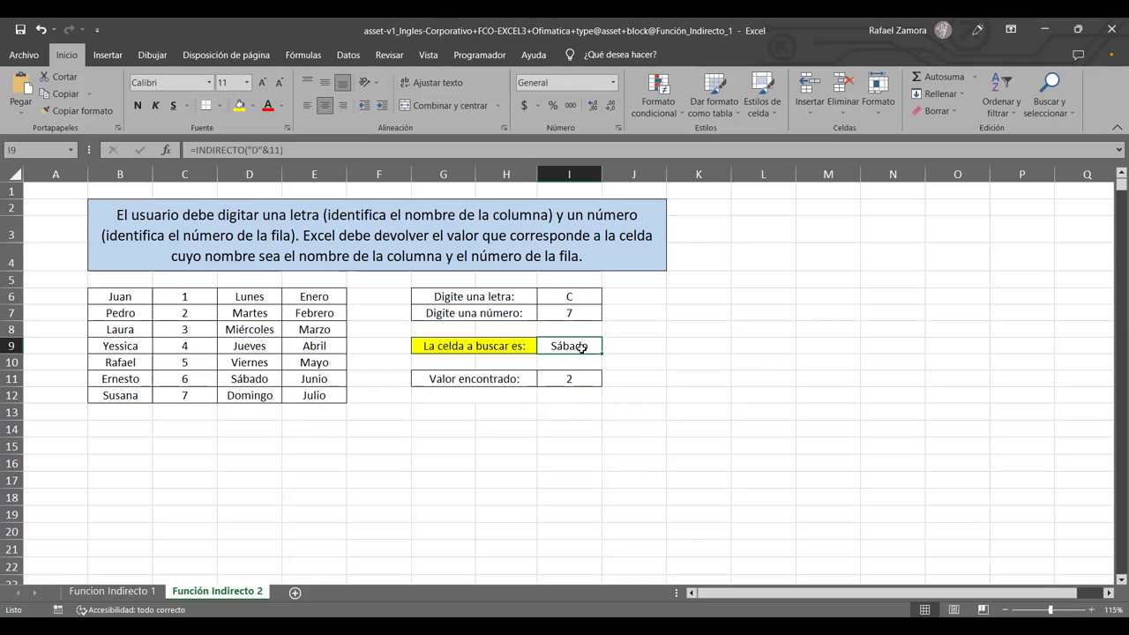
double_click(582, 346)
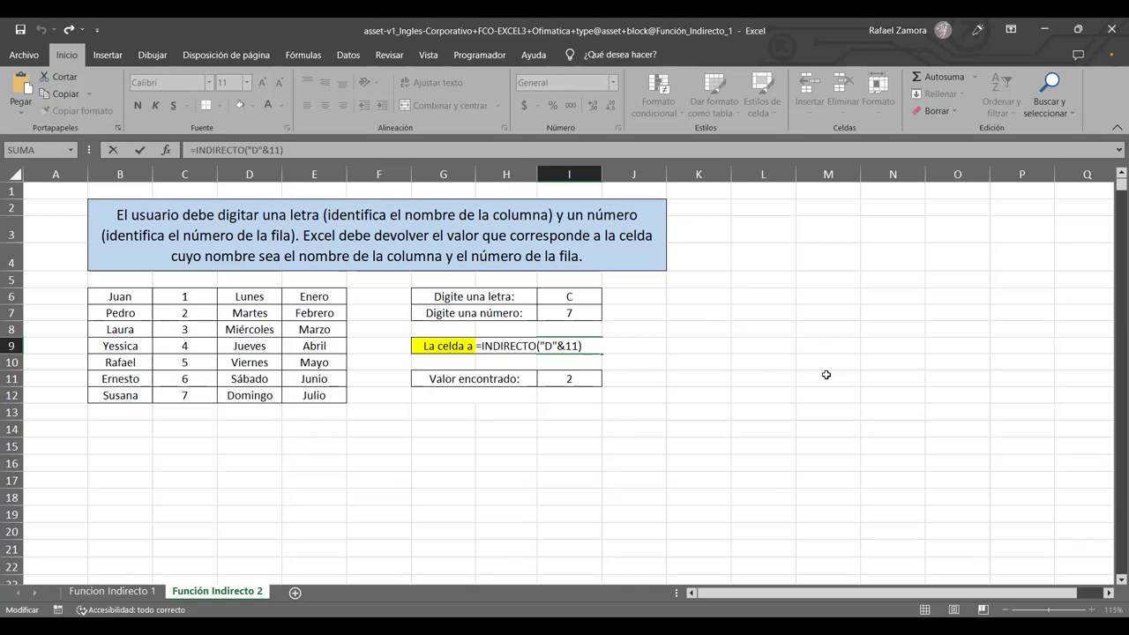
Change the I9 formula to =INDIRECTO("C"&8).
click(552, 347)
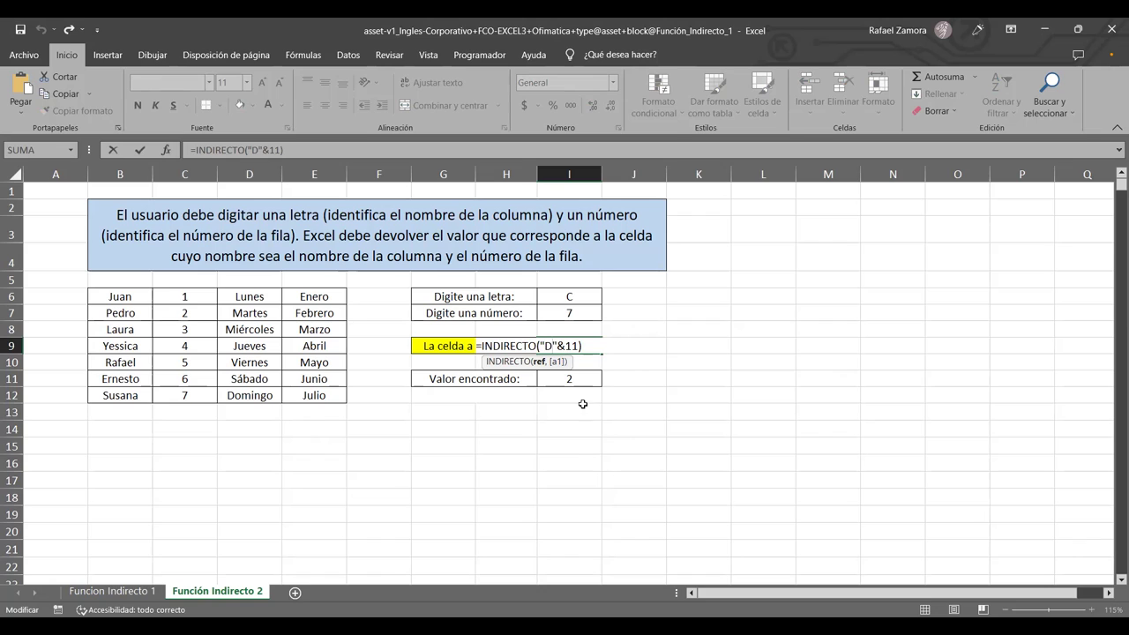
key(BackSpace)
text(C)
click(576, 345)
key(BackSpace)
key(BackSpace)
text(8)
key(Return)
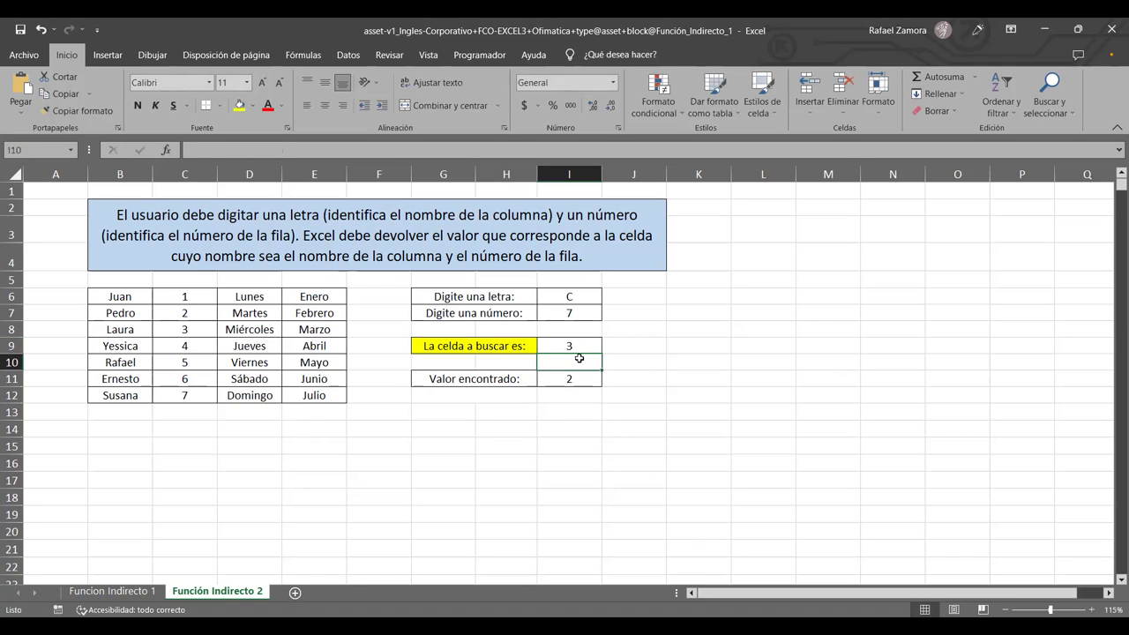
Edit I9 to =INDIRECTO("B"&8) so it returns Laura, then review the formula unchanged.
double_click(595, 346)
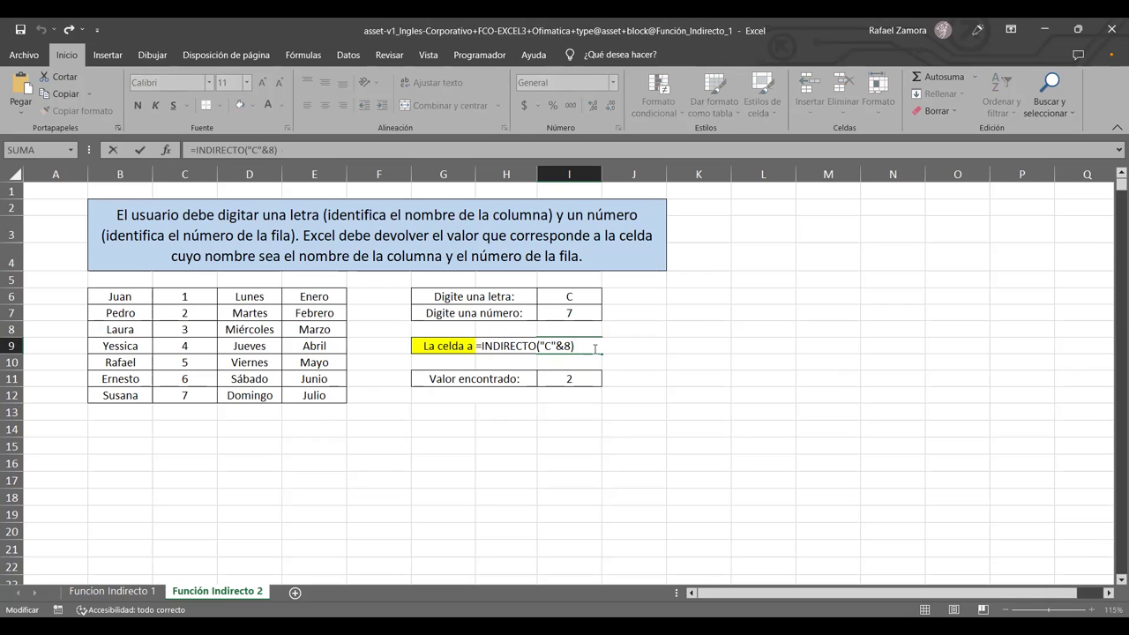
click(545, 345)
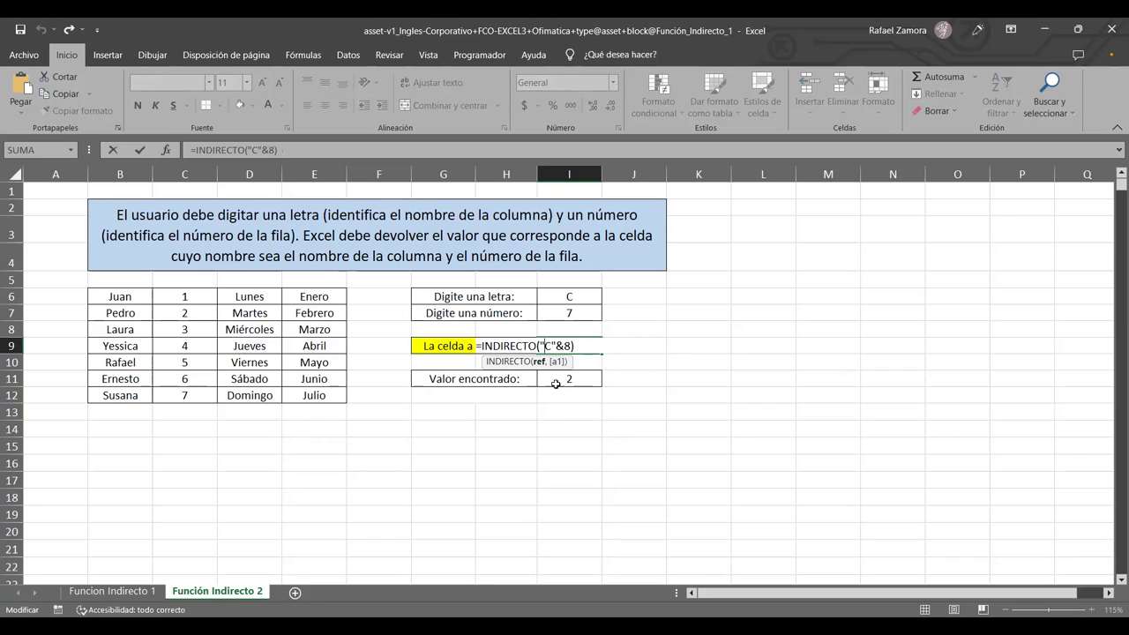
text(B)
key(Delete)
key(Return)
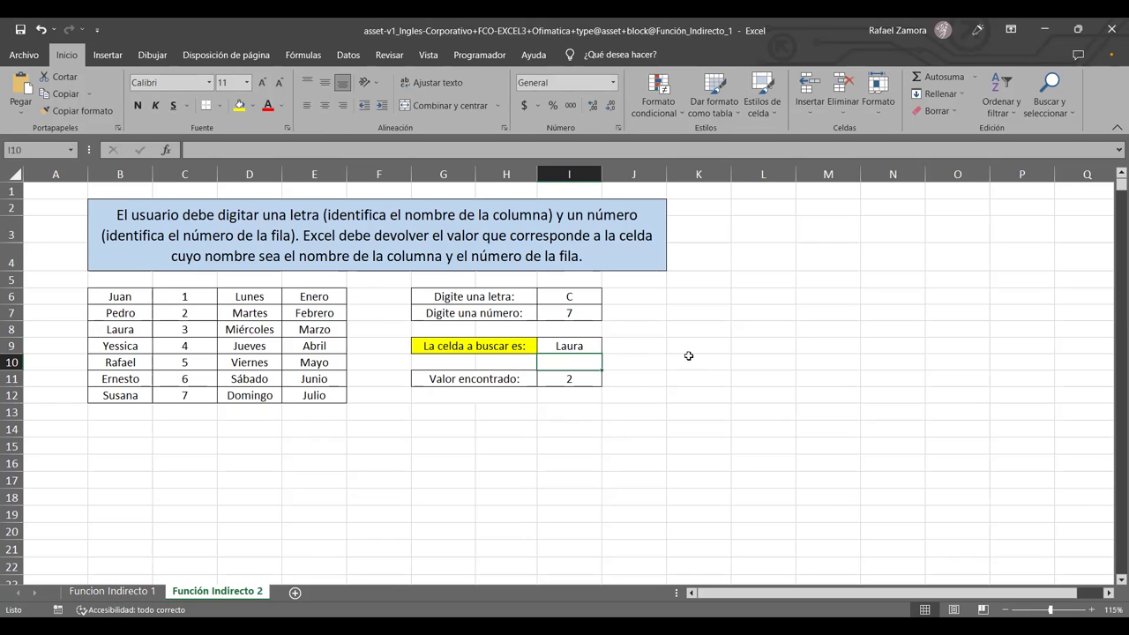
double_click(581, 347)
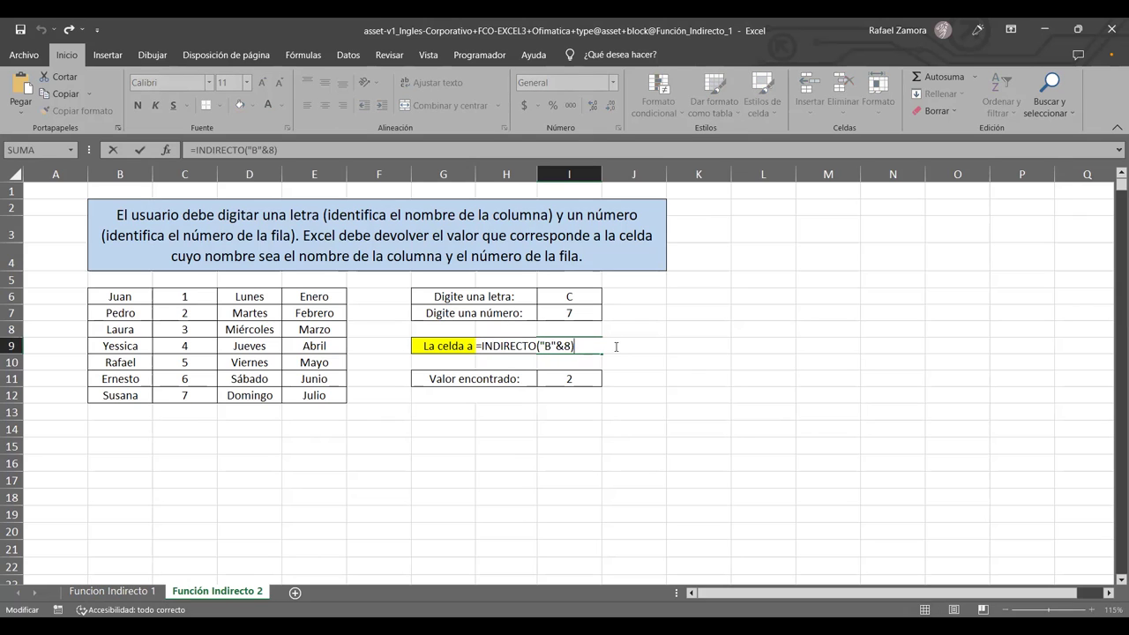
key(Escape)
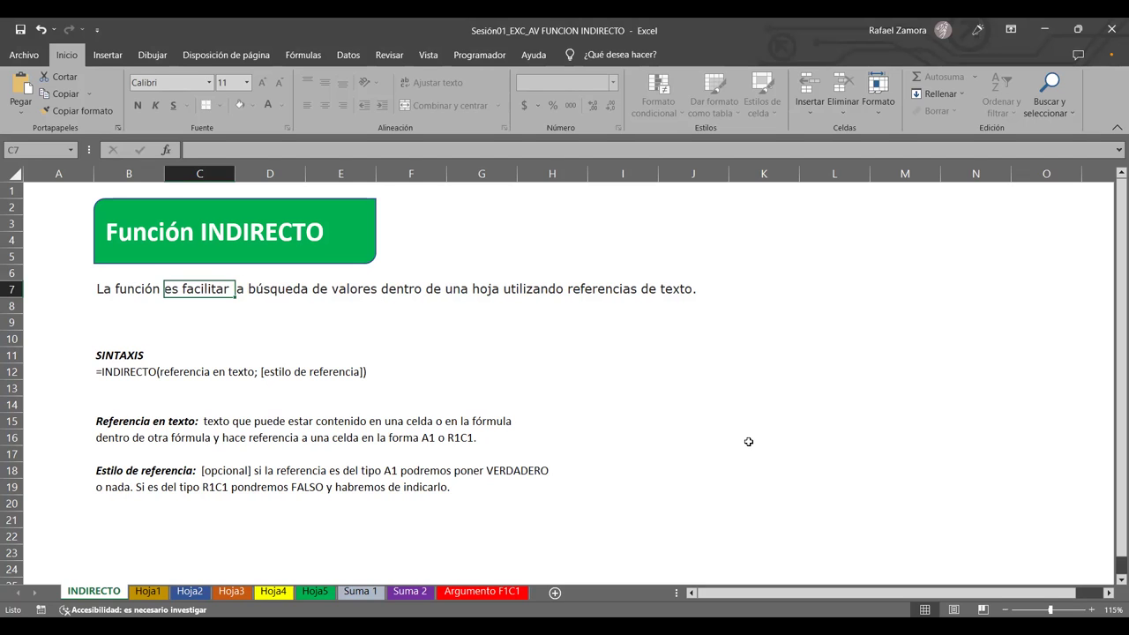
Look through Hoja1 and Hoja2, inspecting the formula behind cell C4.
click(159, 595)
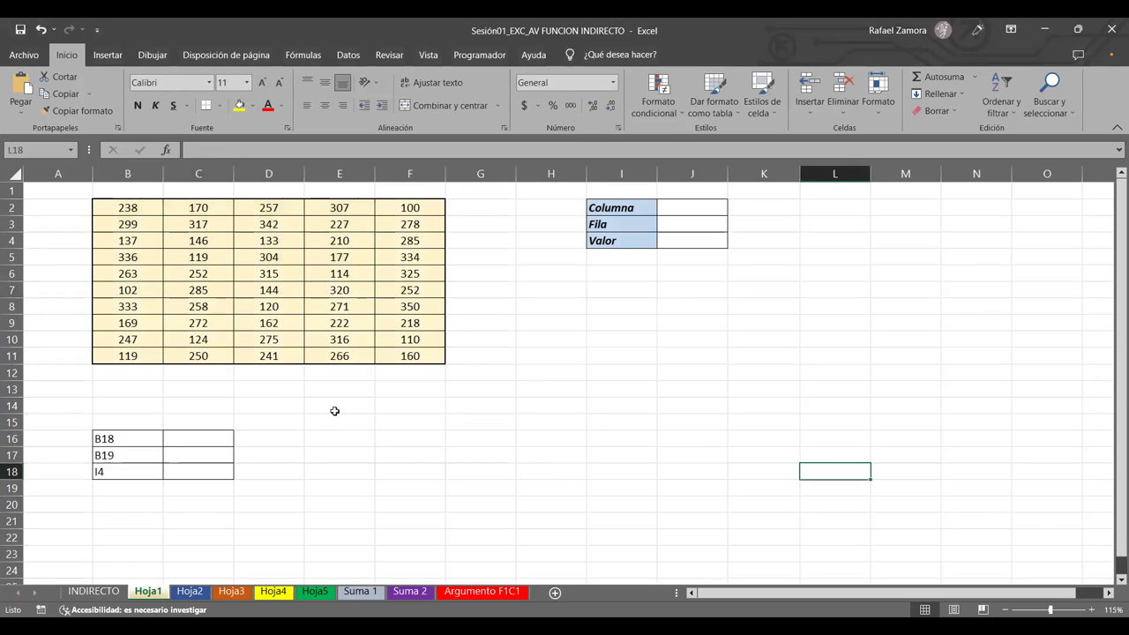
click(191, 594)
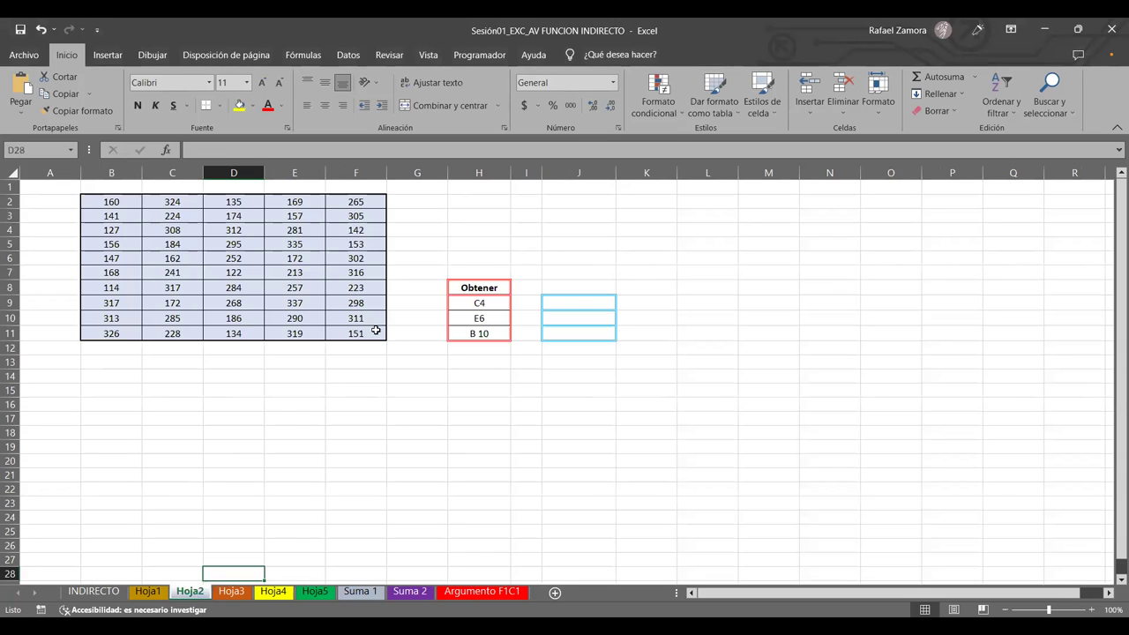
click(197, 235)
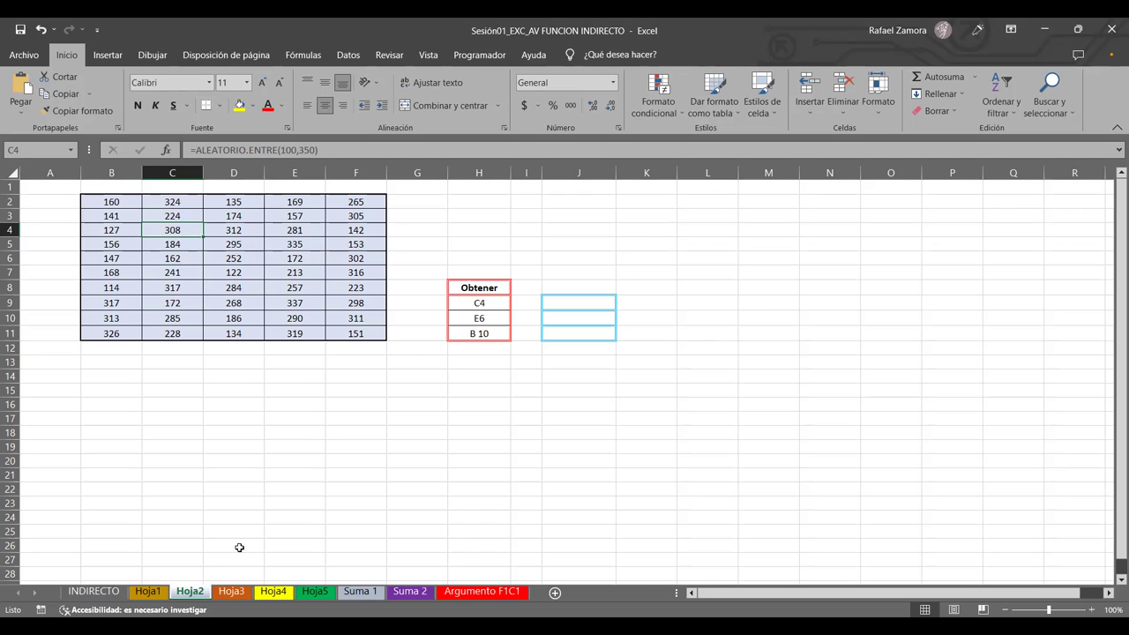
click(224, 350)
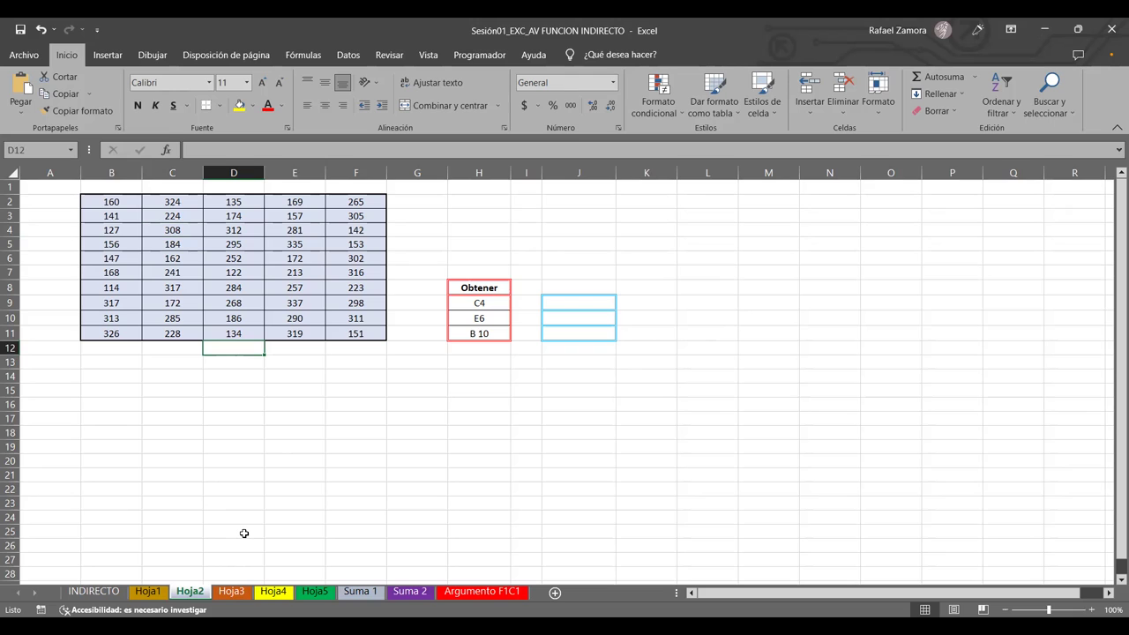
Go to Hoja3 and select cell H9 holding the letter C.
click(232, 598)
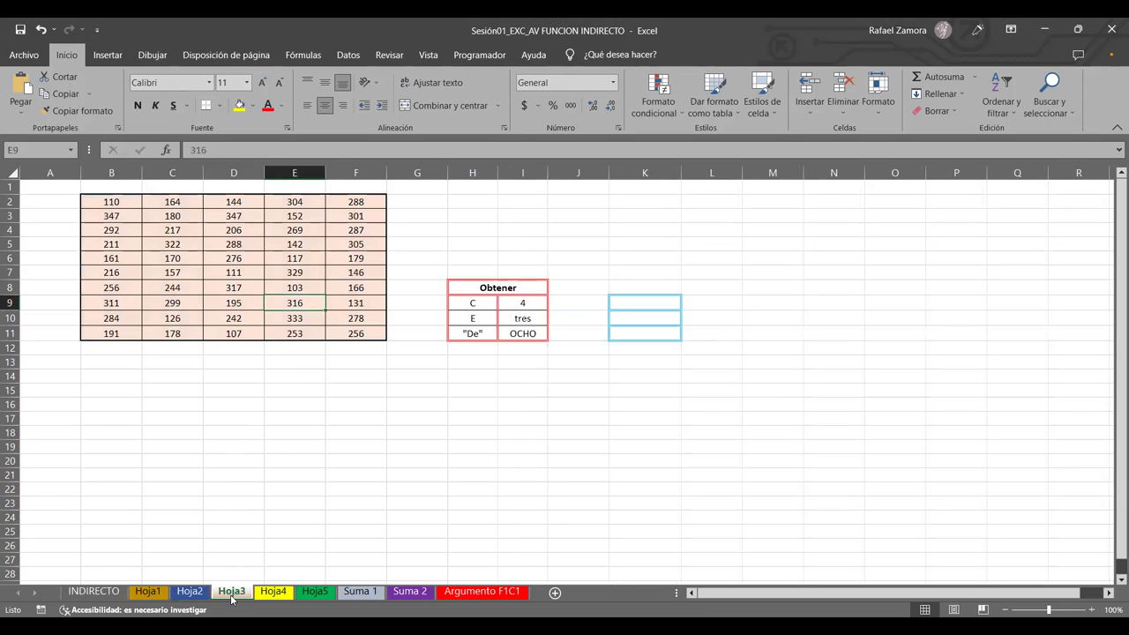
click(568, 434)
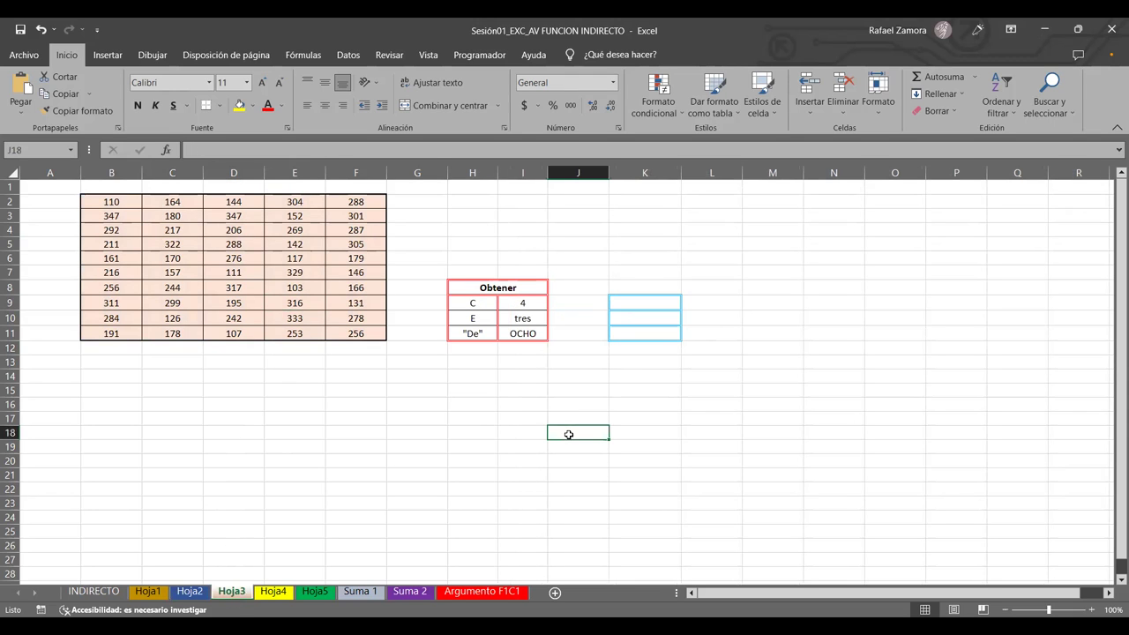
scroll(694, 371, up, 1)
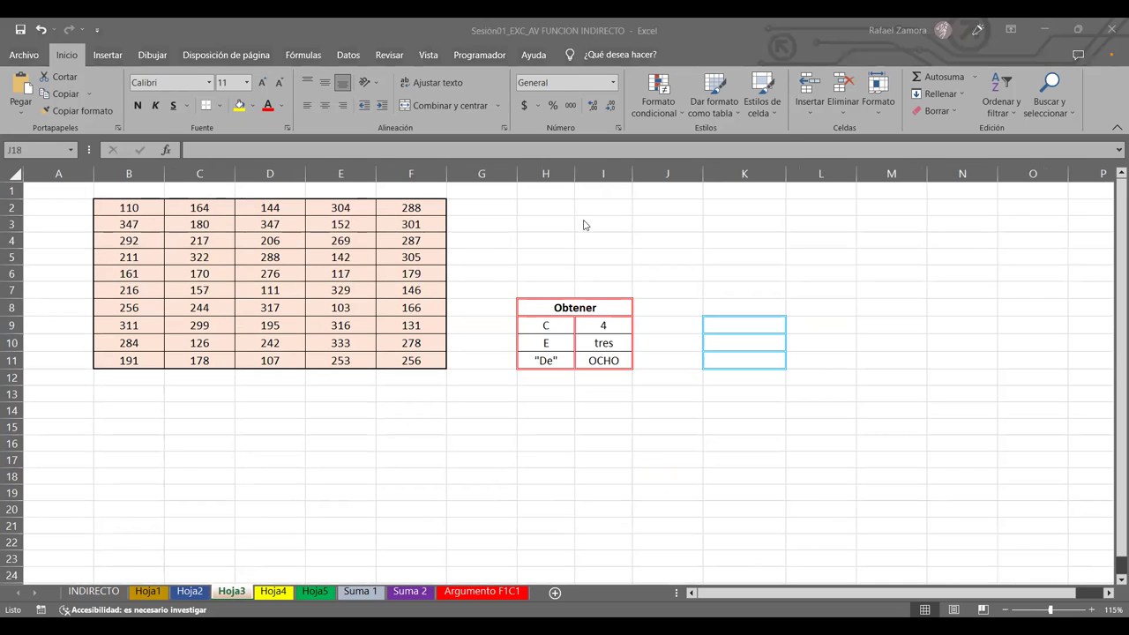
click(545, 328)
Enter =INDIRECTO(H9&I9) in K9, returning 120, and check it against table cell C4.
key(Right)
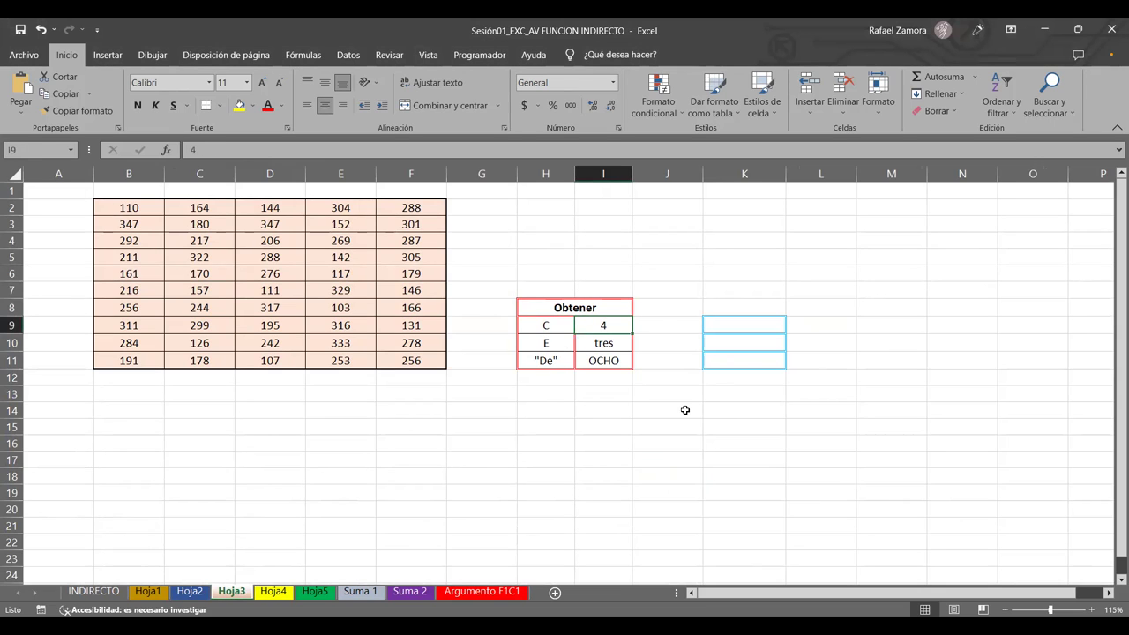
click(741, 324)
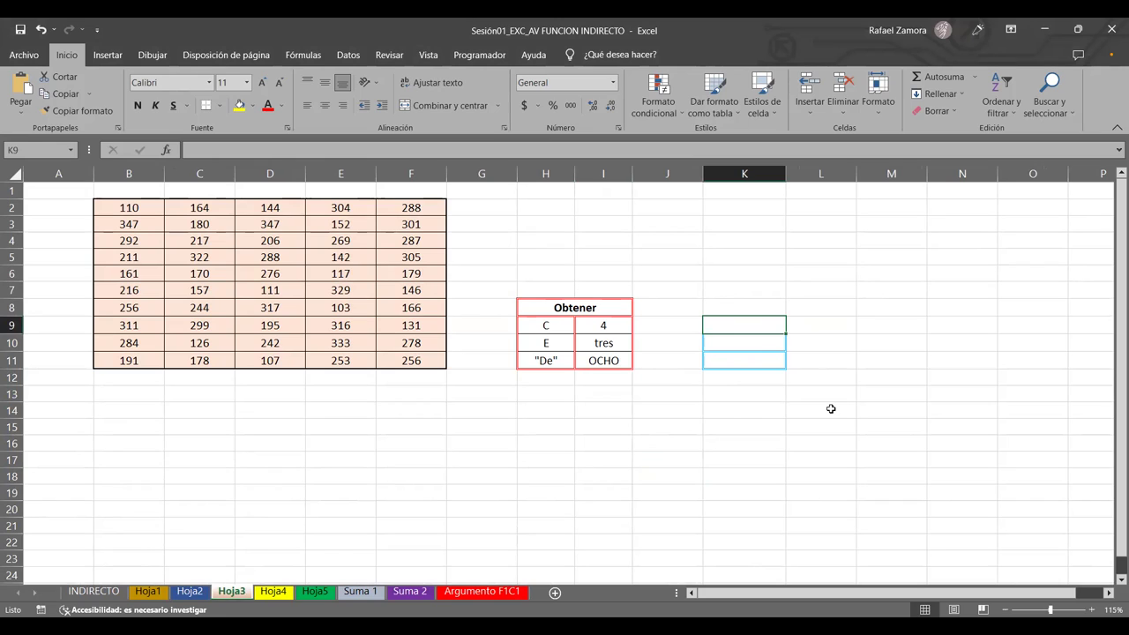
text(=)
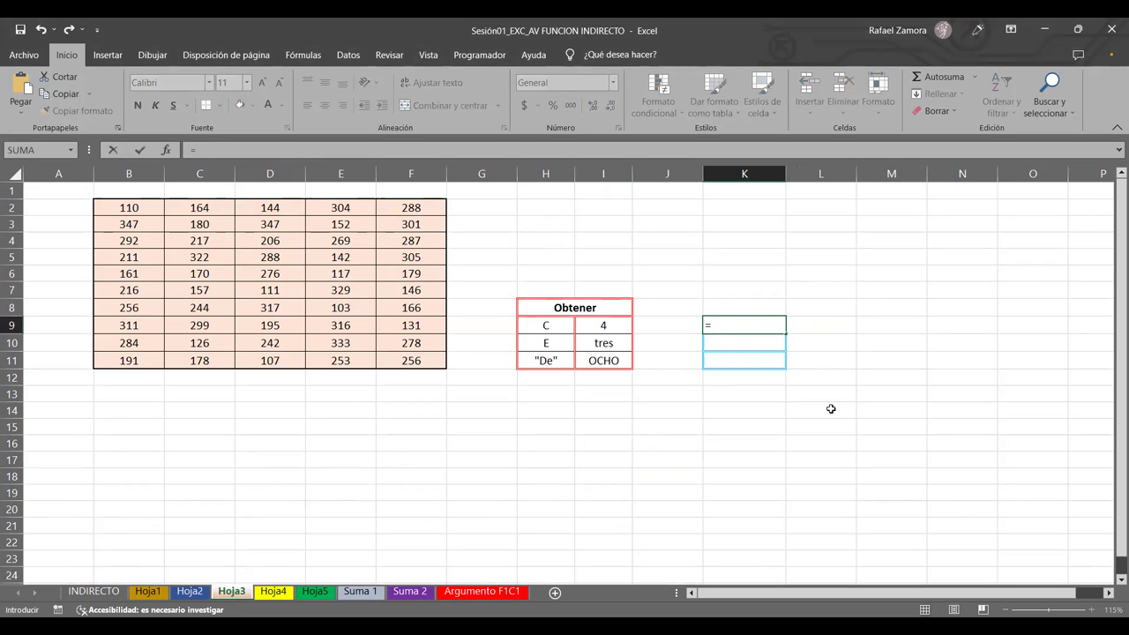
text(INDI)
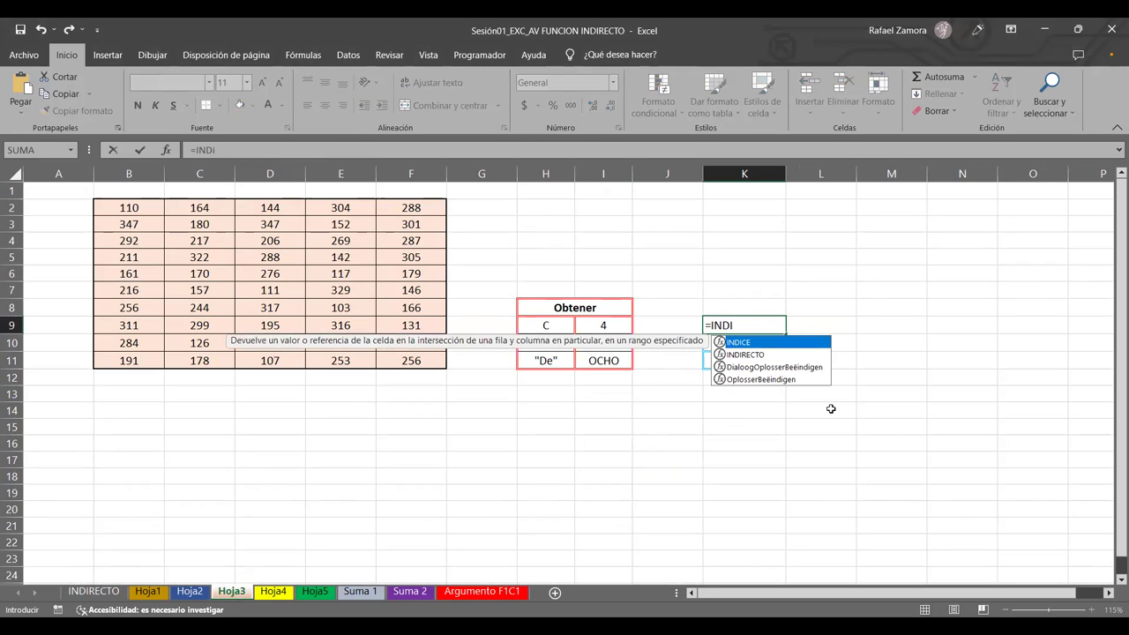
key(Down)
key(Tab)
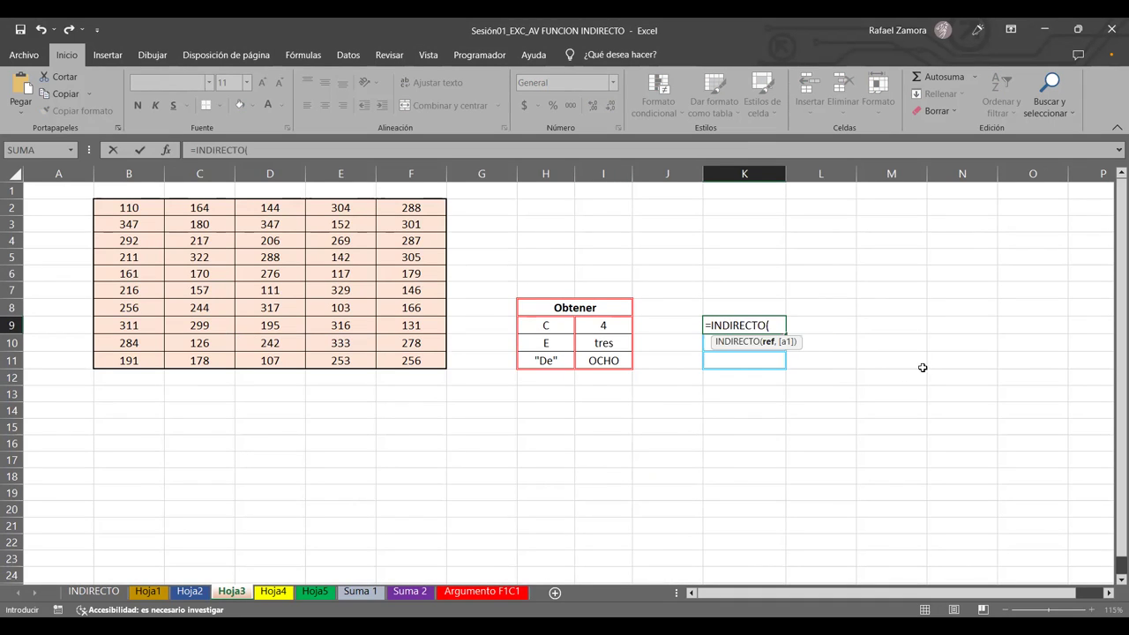
click(558, 325)
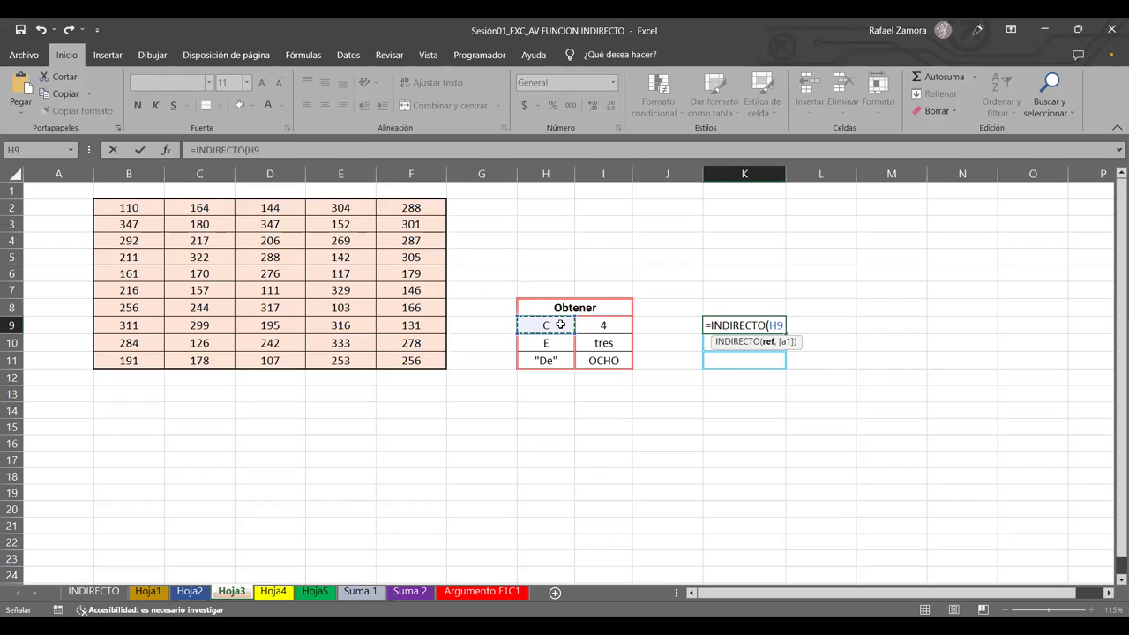
text(/)
key(BackSpace)
text(%)
key(BackSpace)
text(&)
click(616, 324)
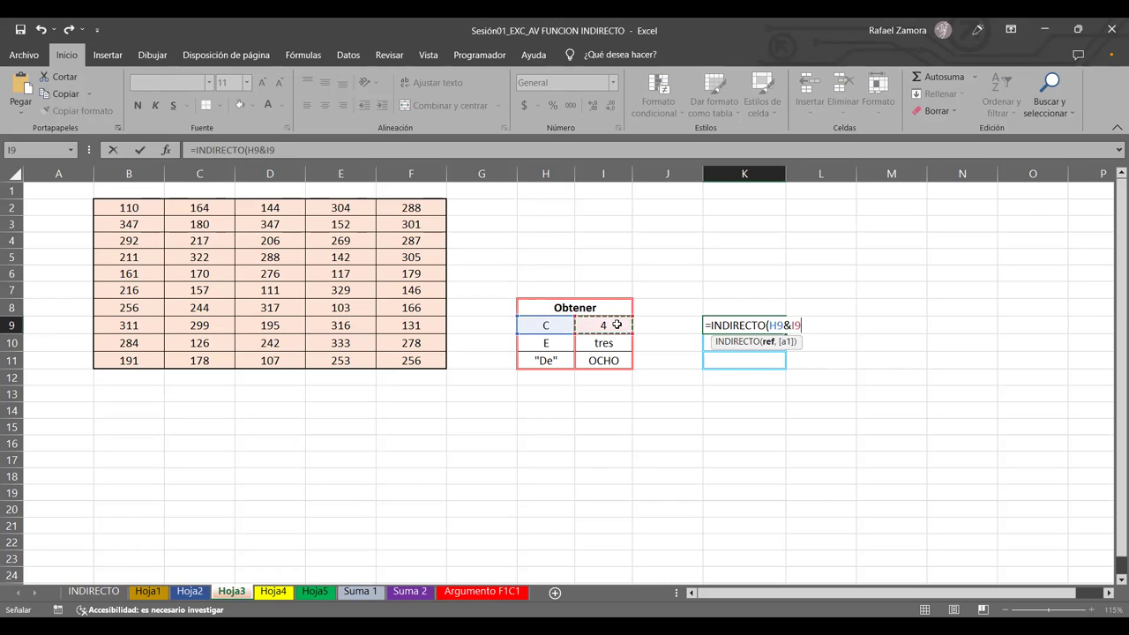
text())
key(Return)
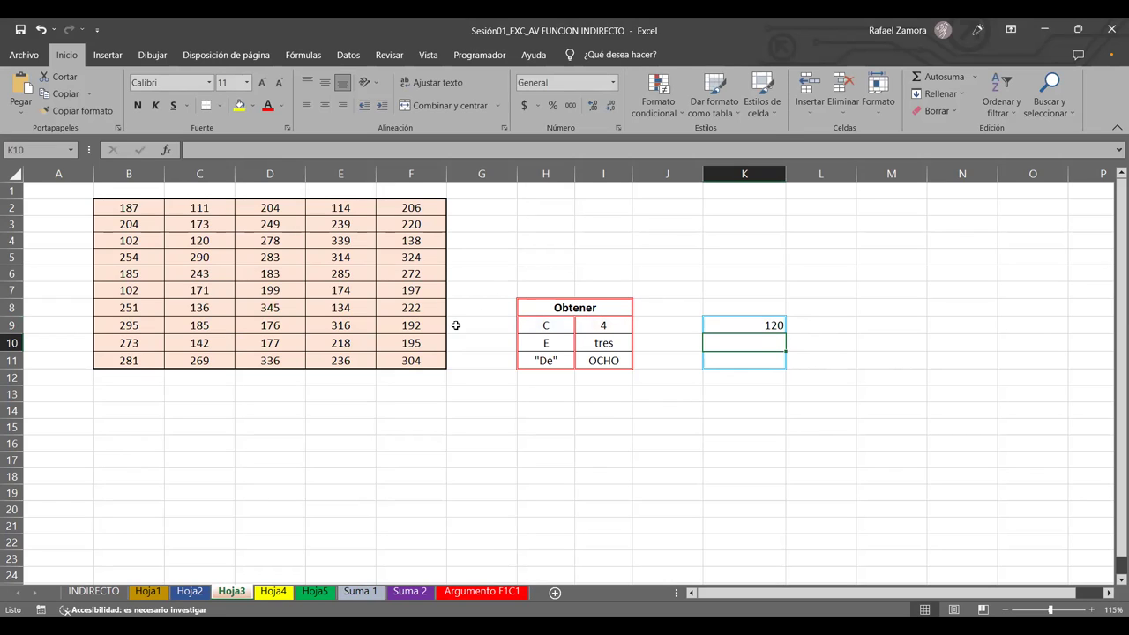
click(222, 243)
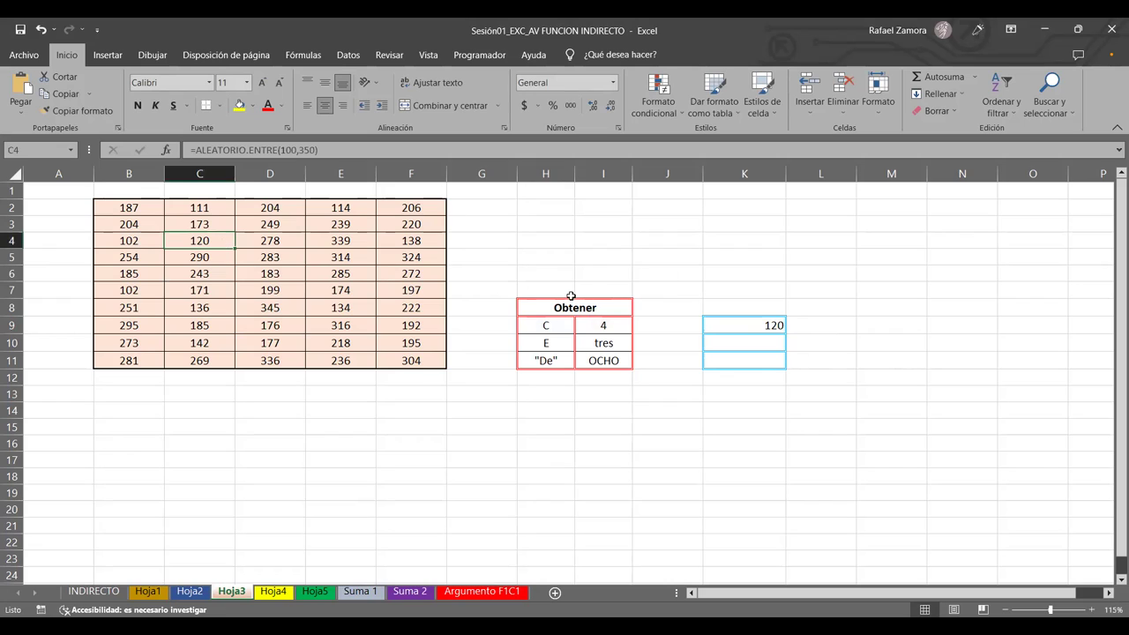
Fill table cell C4 (120) yellow.
click(238, 104)
click(538, 490)
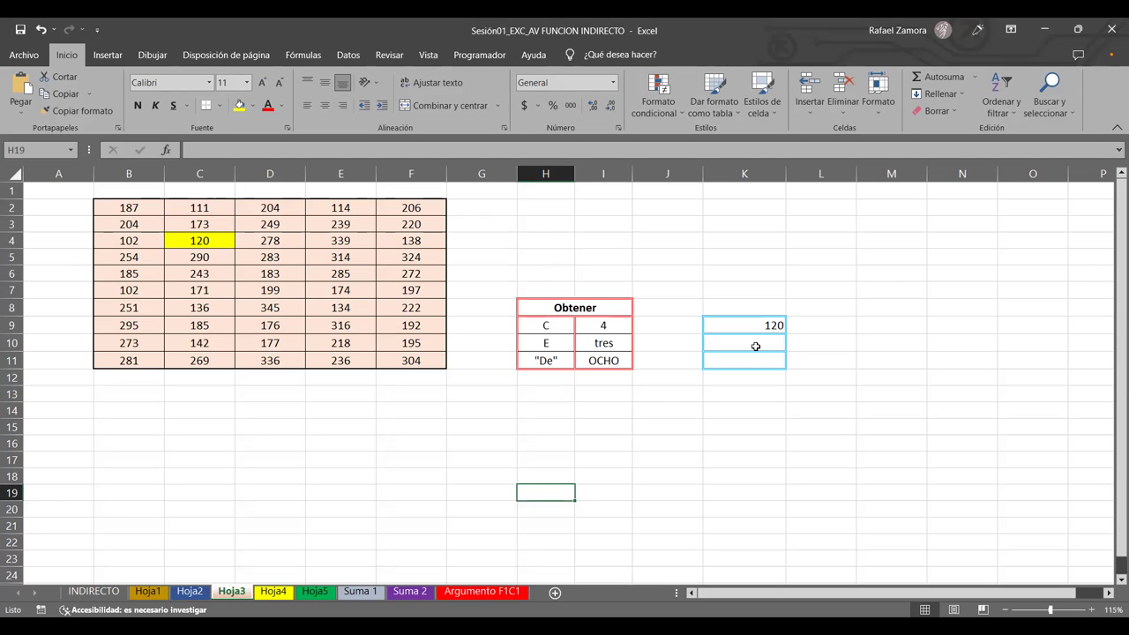
Enter =INDIRECTO(H10&3) in K10, returning 205, and fill table cell E3 yellow.
click(755, 347)
text(=)
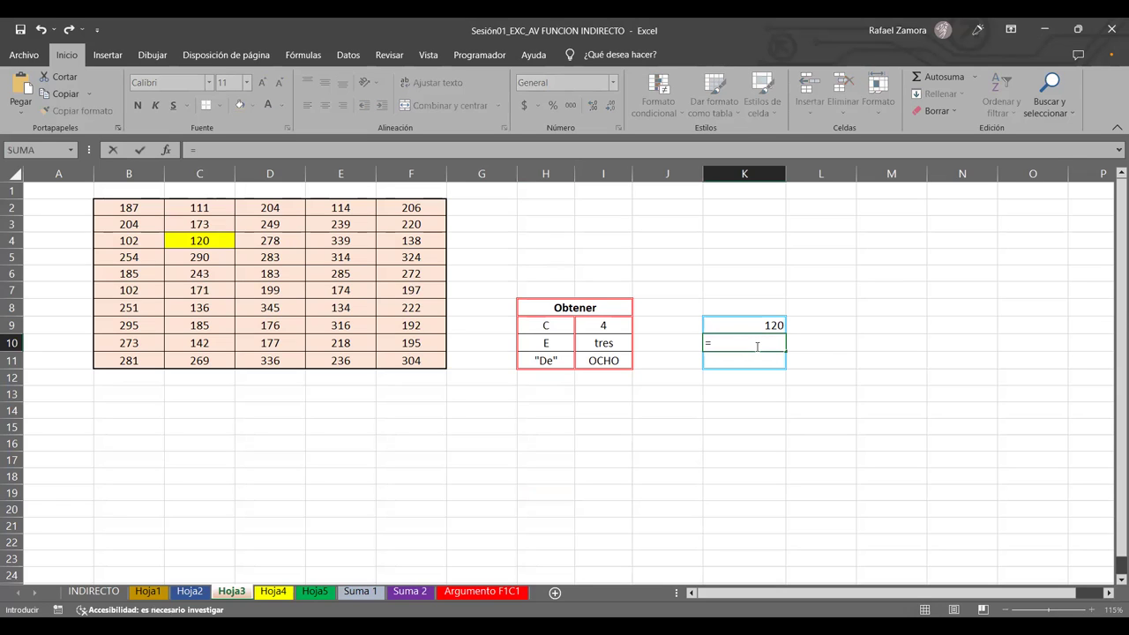
text(indi)
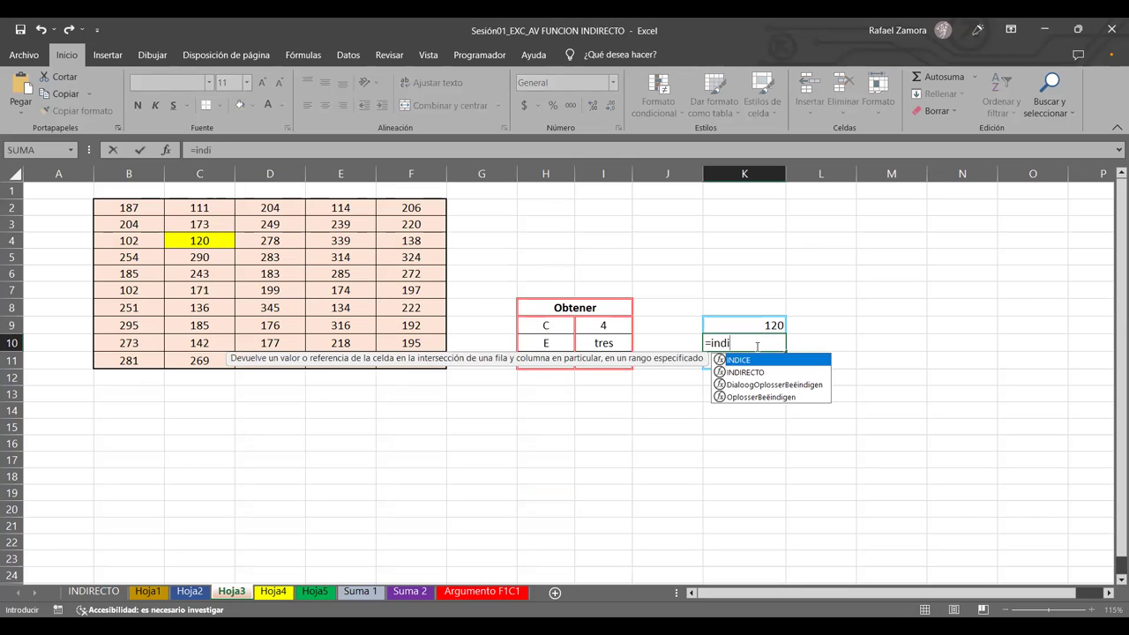
double_click(745, 372)
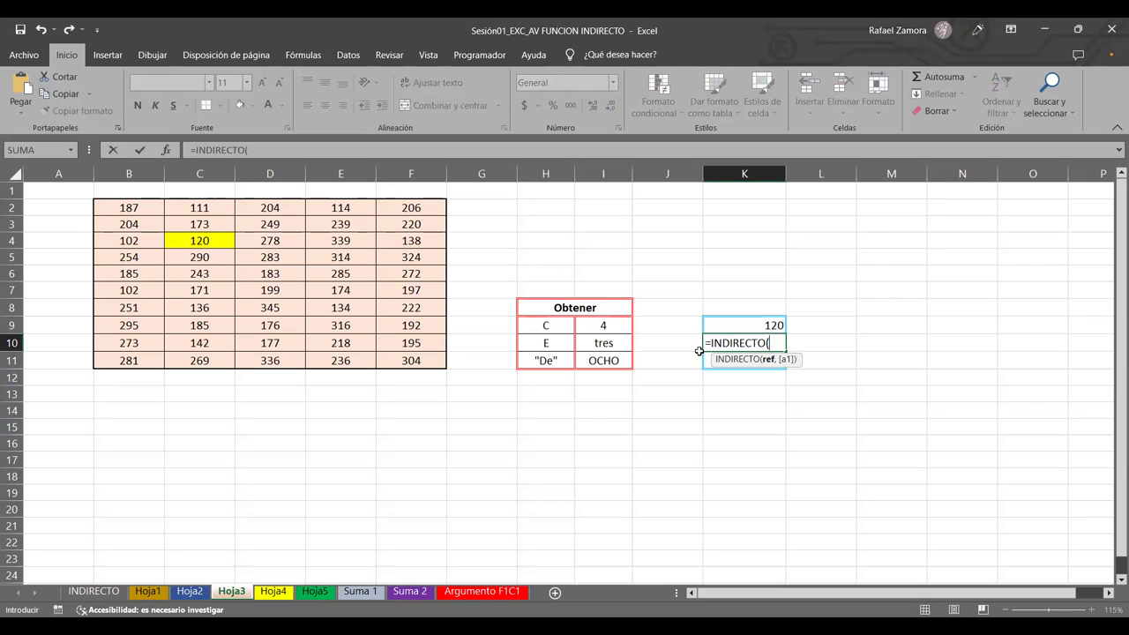
click(561, 346)
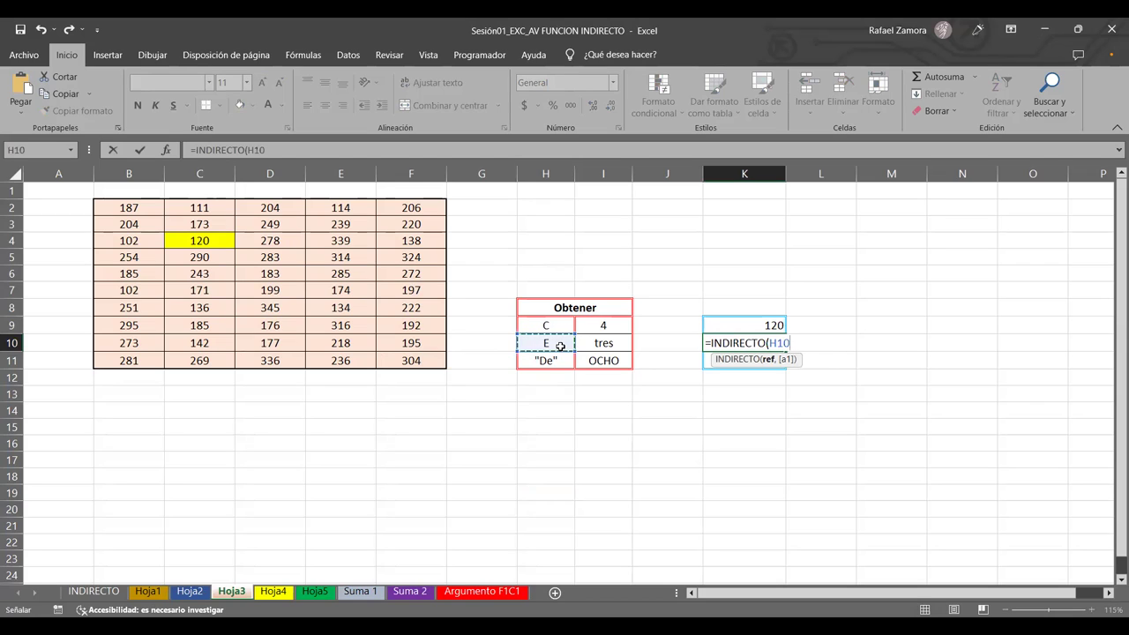
text(&)
text(3)
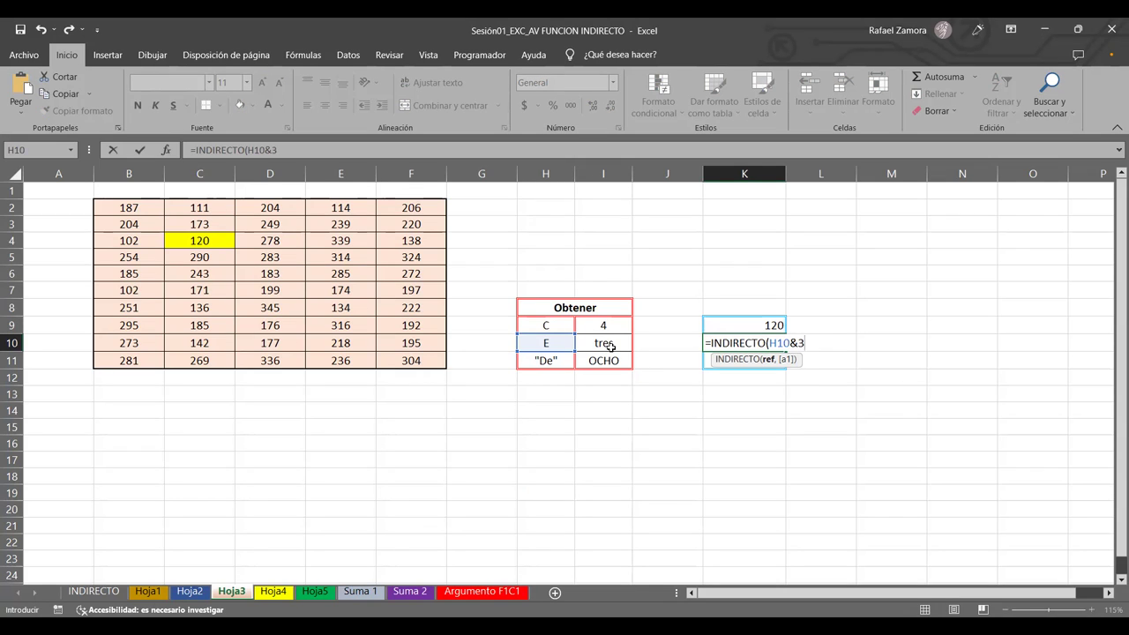
text())
key(Return)
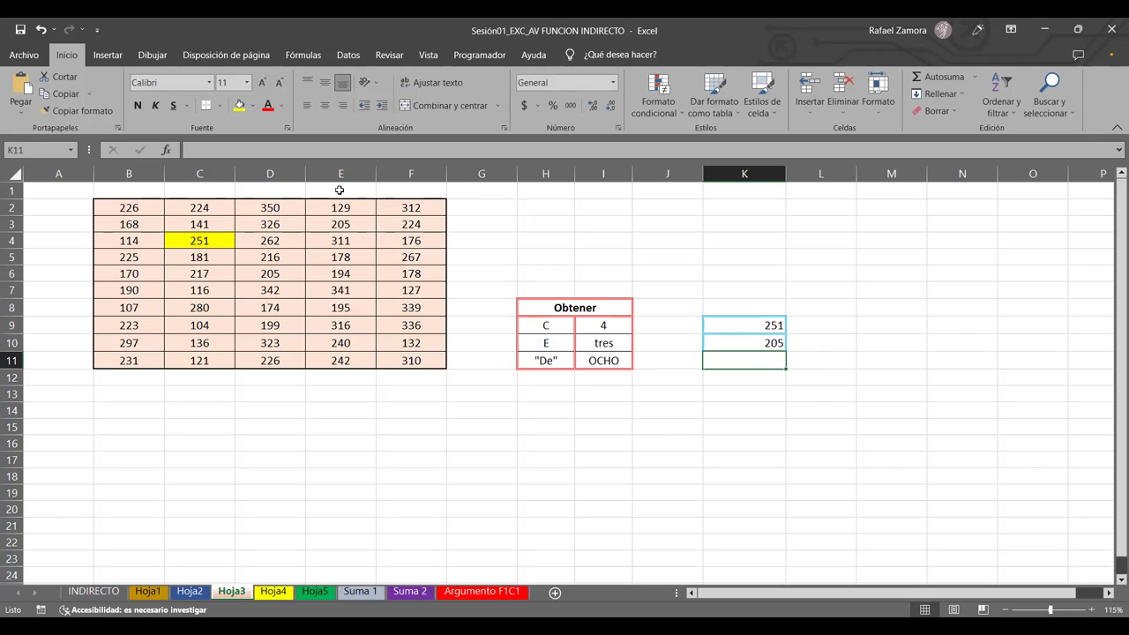
click(341, 223)
click(238, 105)
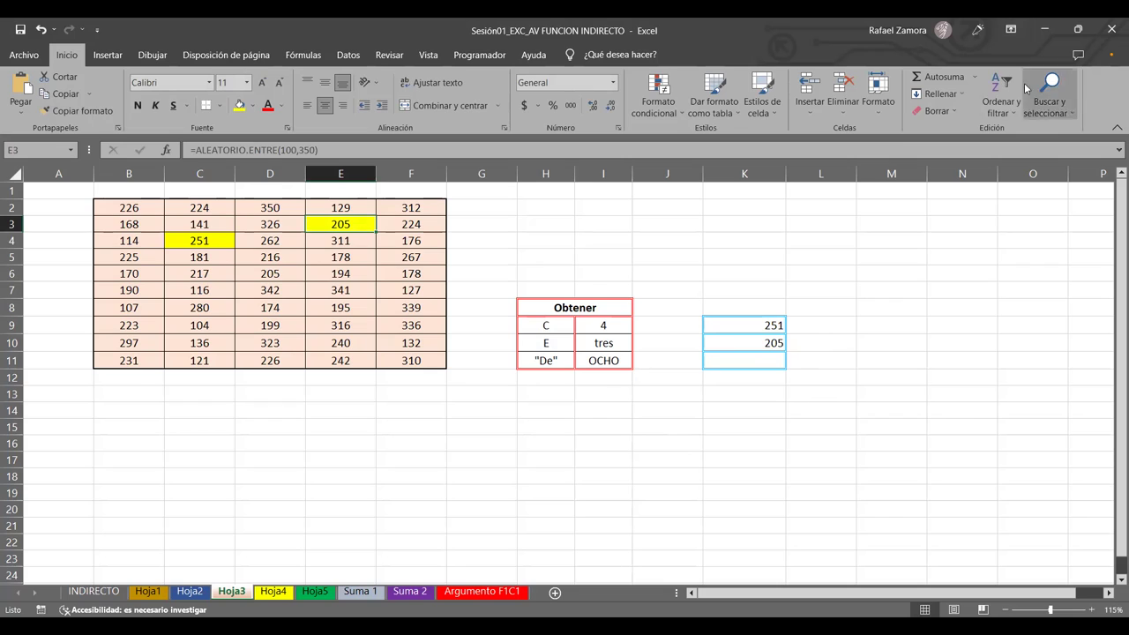
Enter =INDIRECTO("D"&8) in K11 to return 240 from cell D8.
click(753, 362)
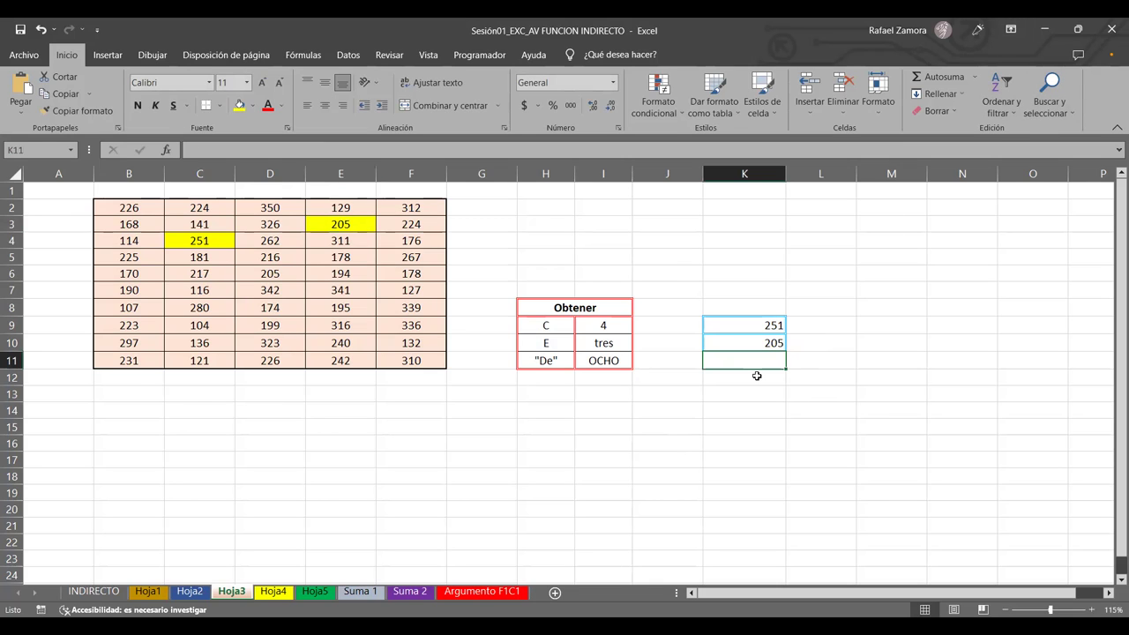
text(=)
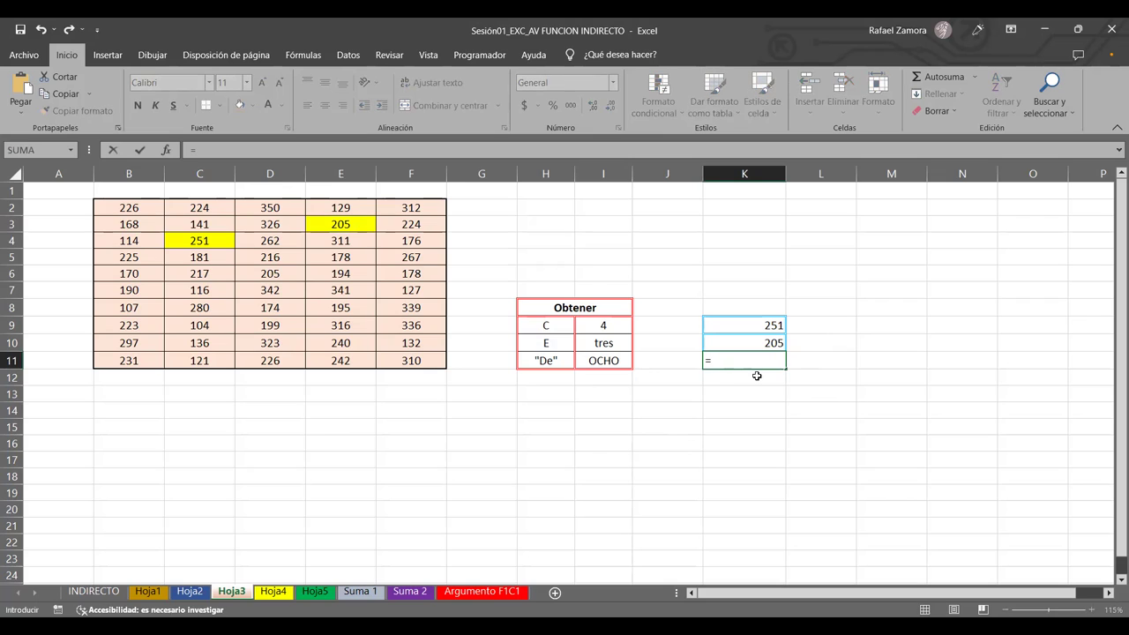
text(indir)
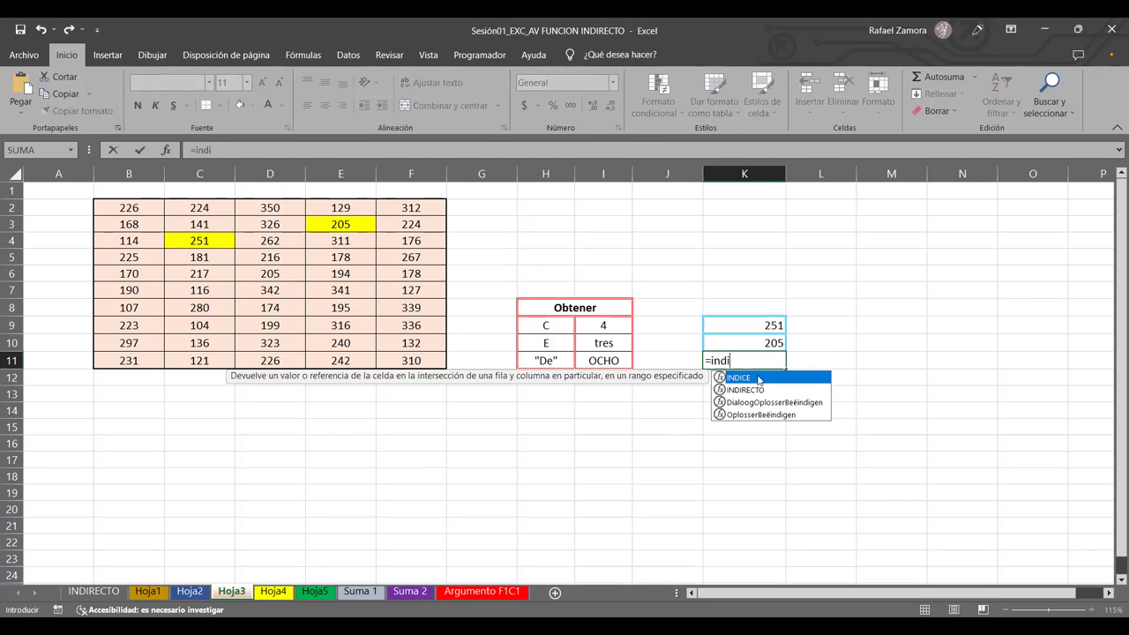
key(Tab)
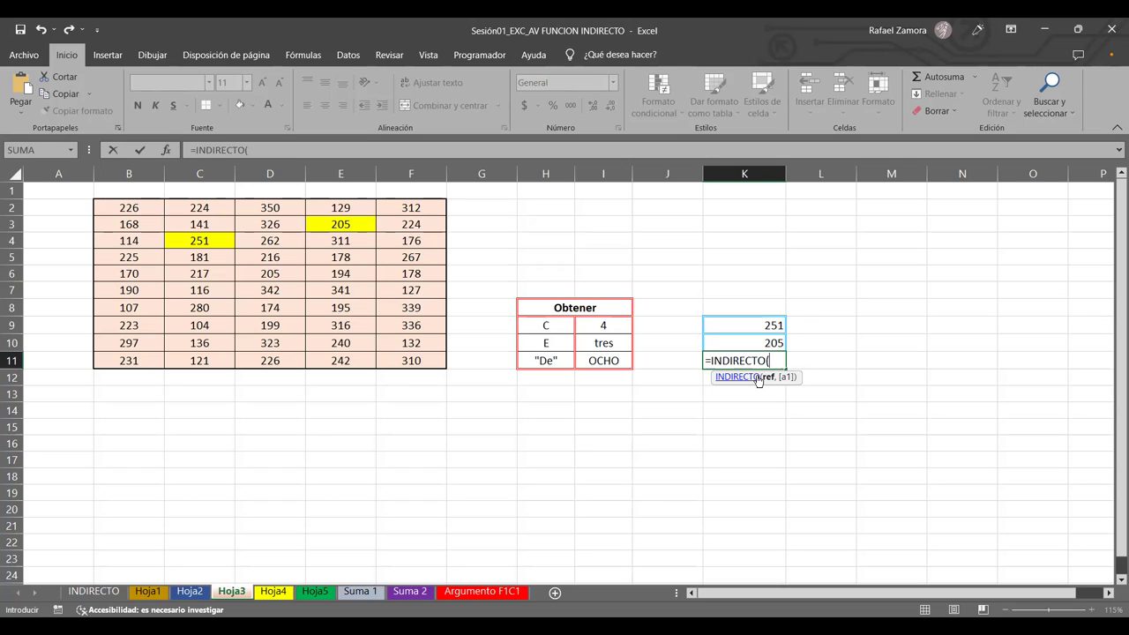
text(")
text(D"&)
text(8))
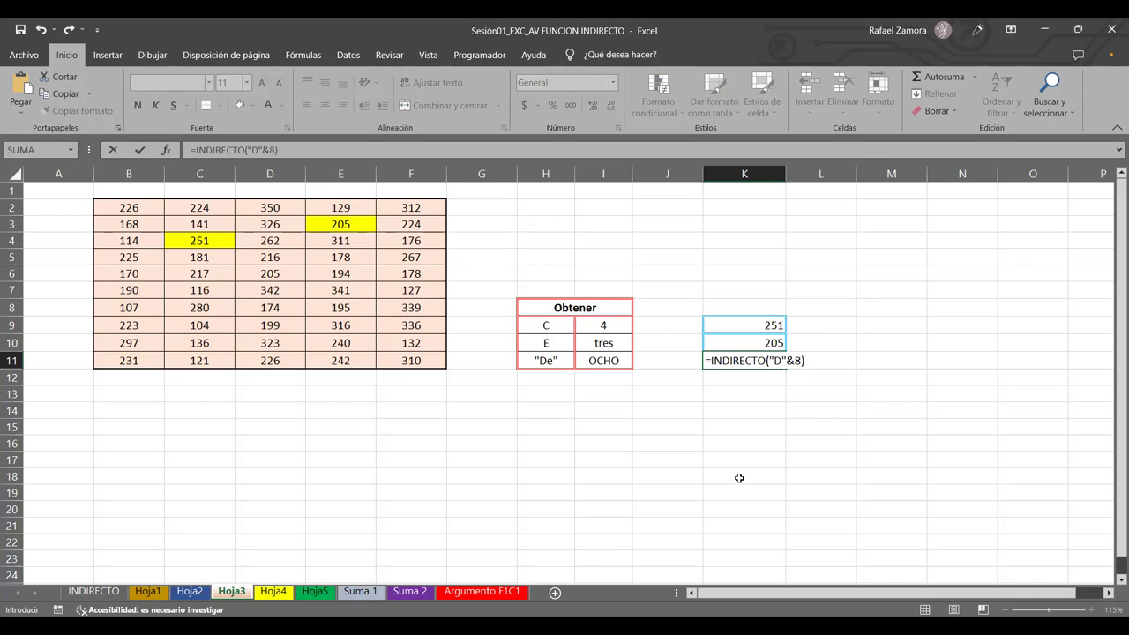
key(Return)
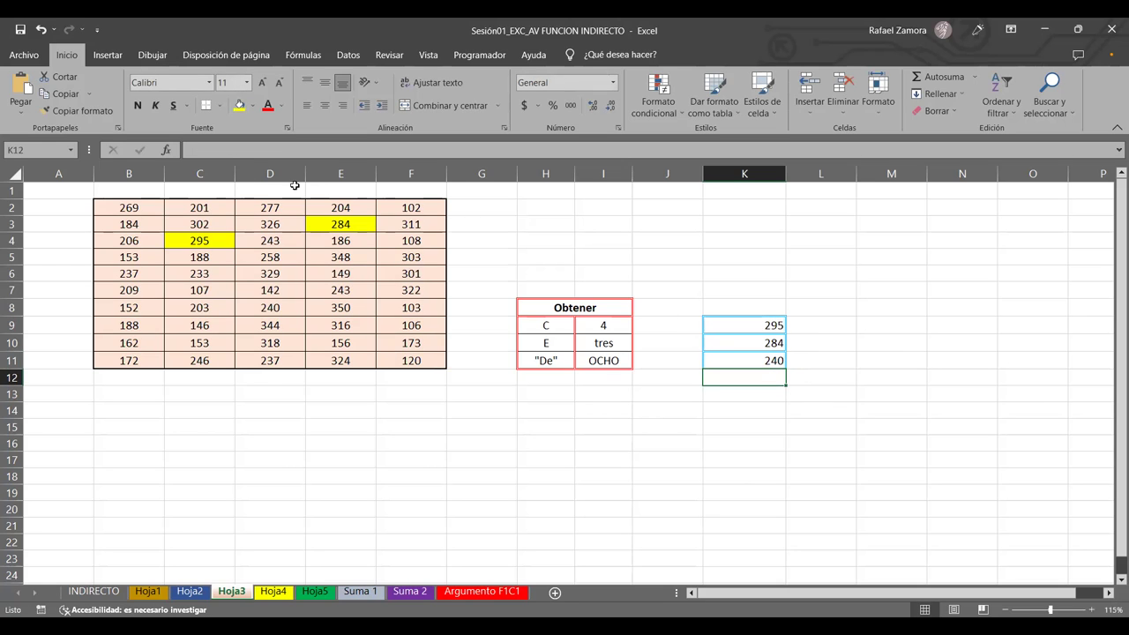
Highlight table cell D8 (240) in yellow.
click(280, 305)
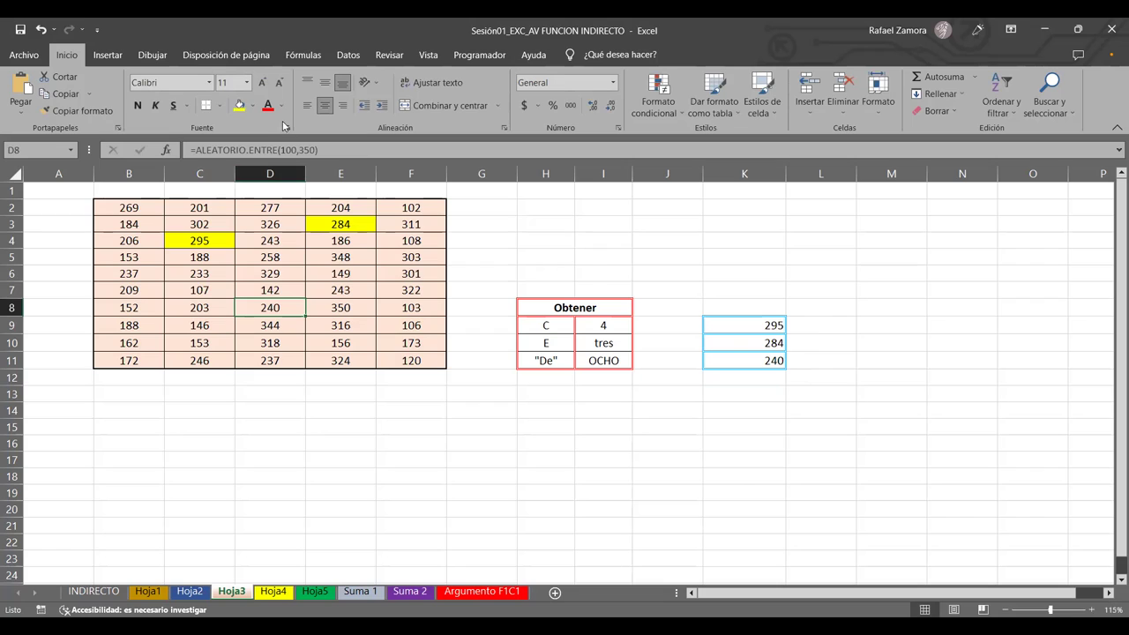
click(238, 106)
click(507, 467)
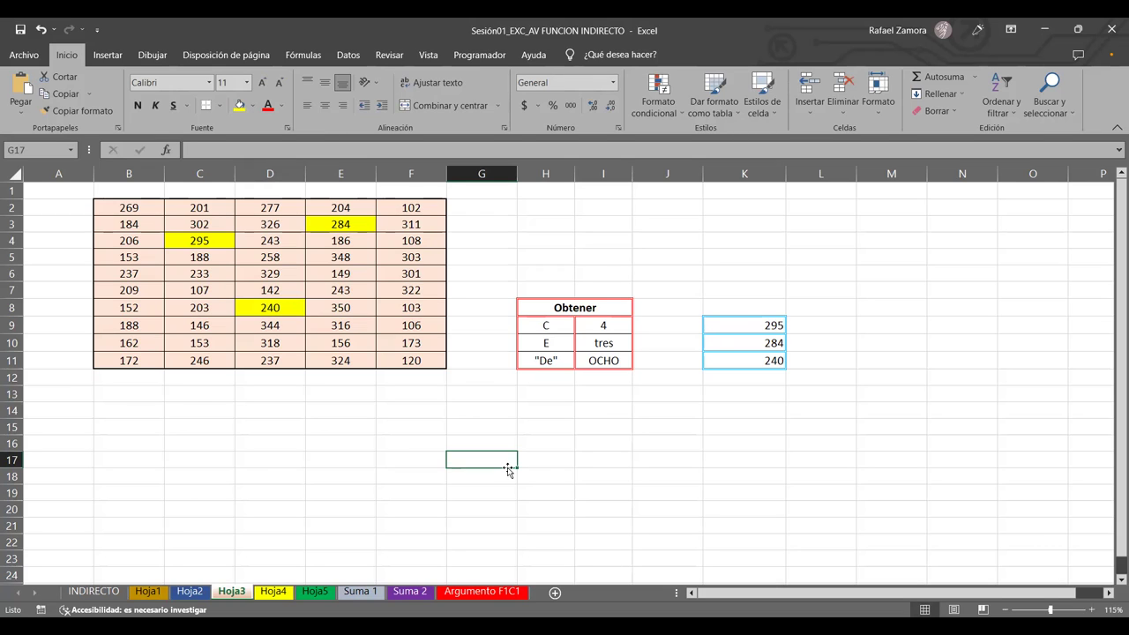
Review the K9 formula =INDIRECTO(H9&I9), marking its H9&I9 part, without changing it.
click(756, 325)
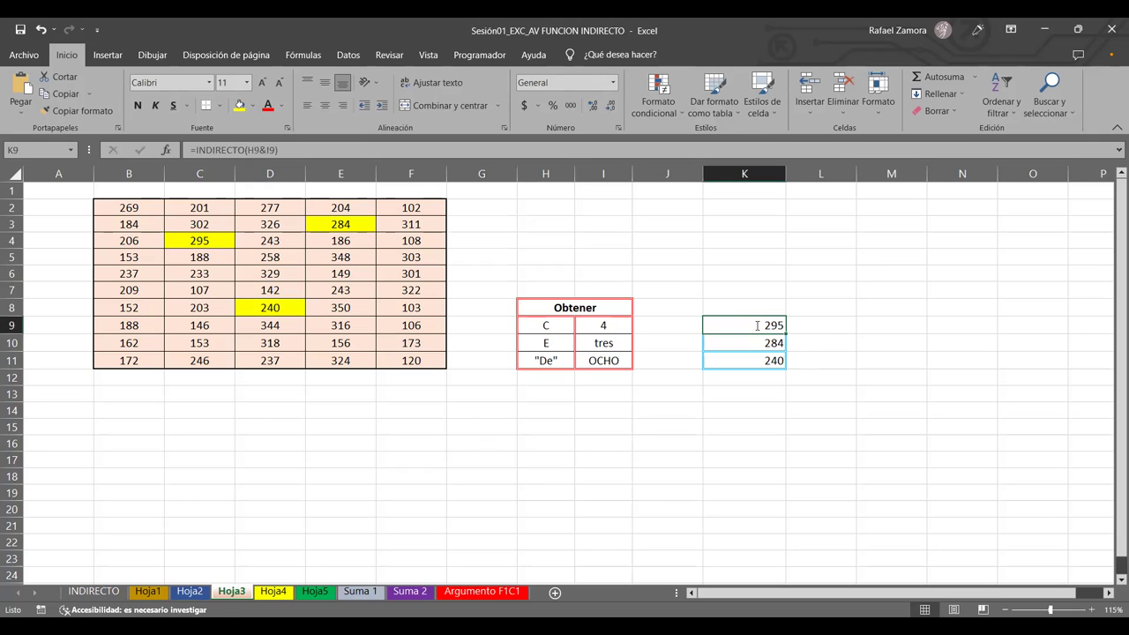
double_click(756, 325)
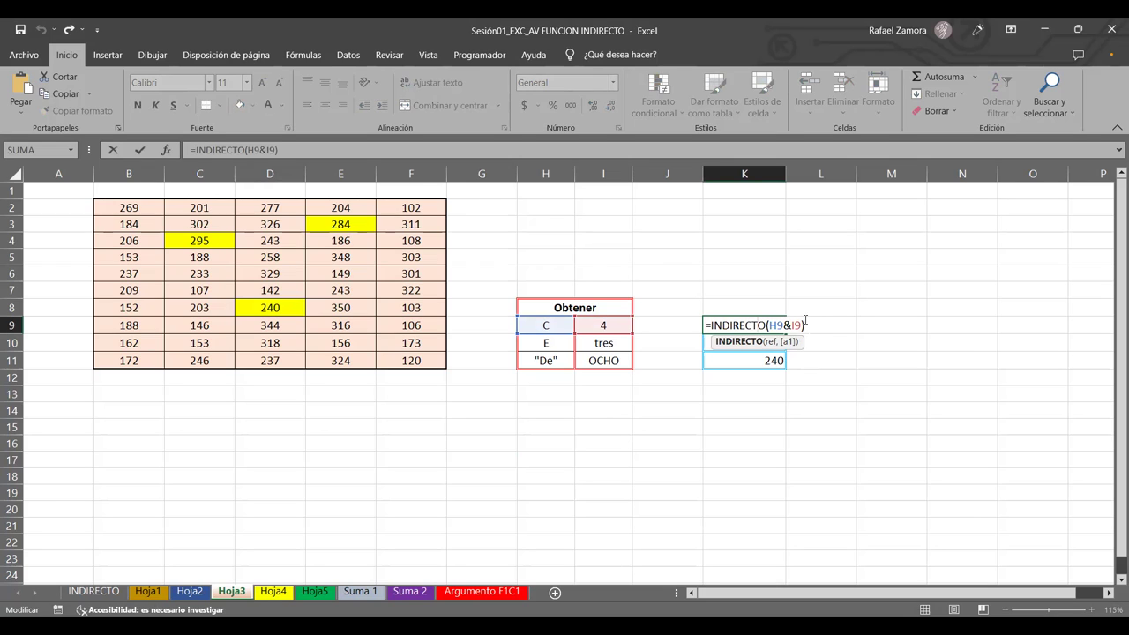
drag(770, 326, 800, 325)
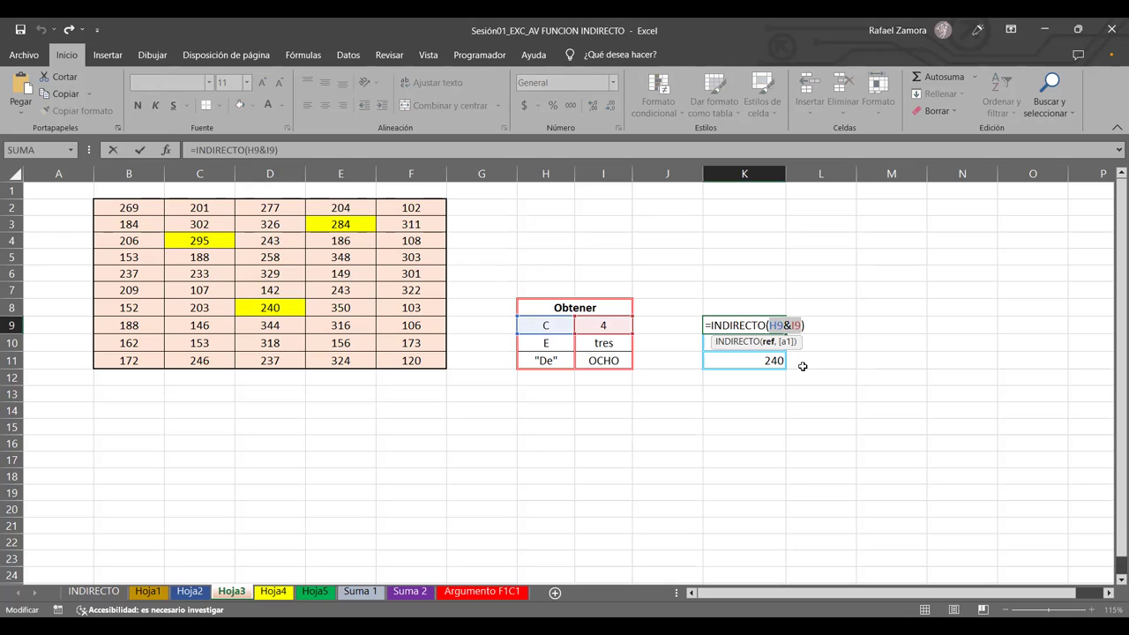
key(Return)
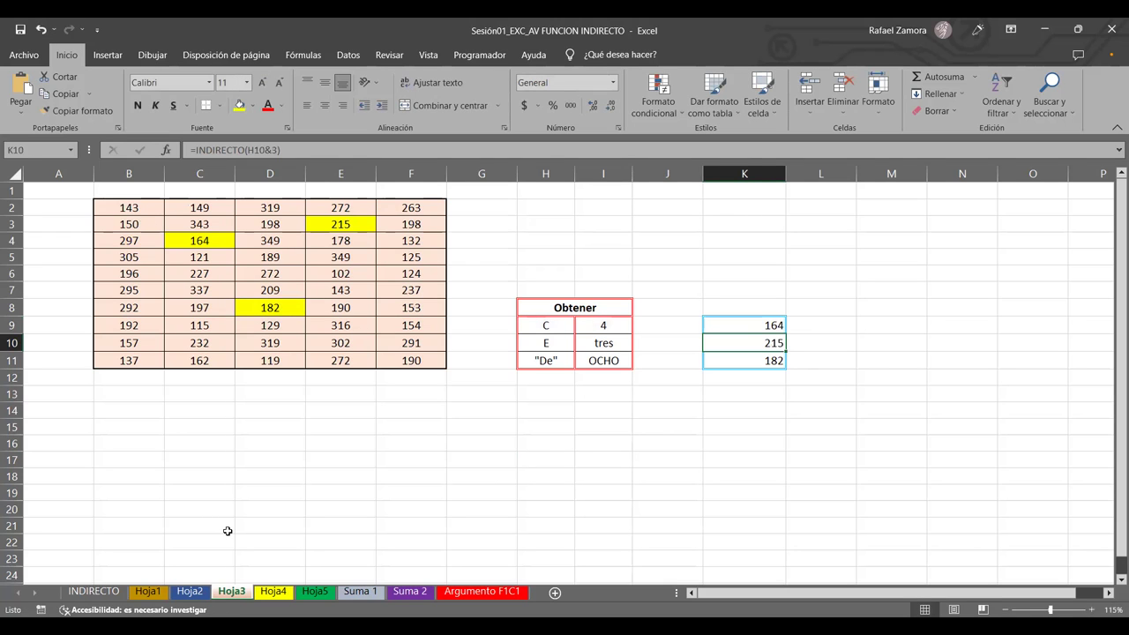
Show the Hoja4 exercise sheet with its HOJA/COLUMNA/FILA table.
click(273, 591)
click(435, 399)
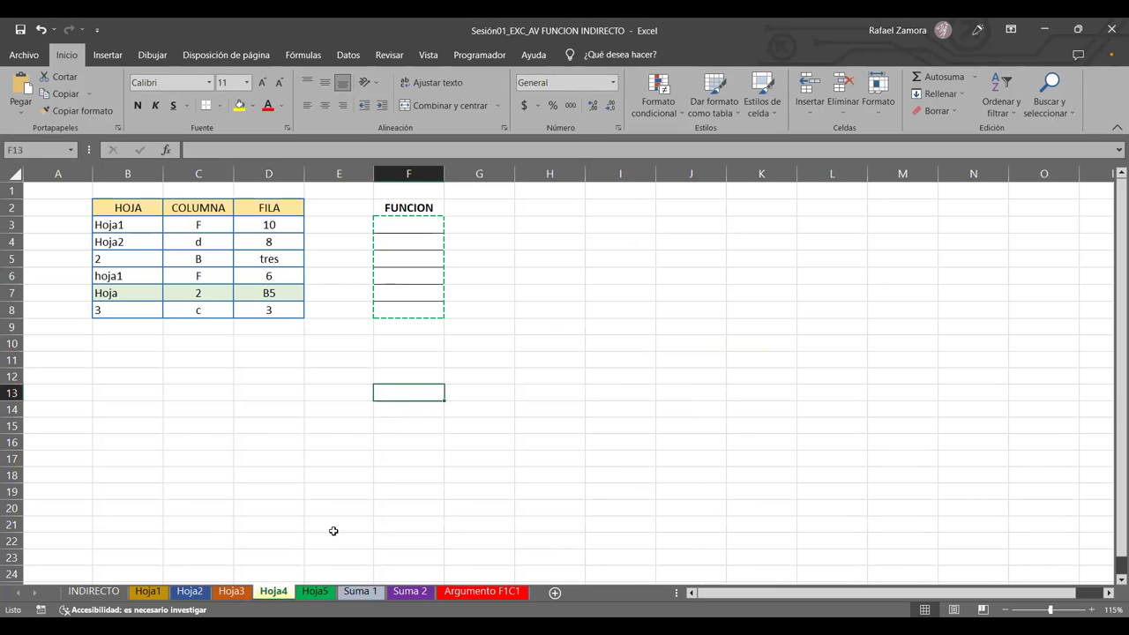
click(232, 591)
click(261, 596)
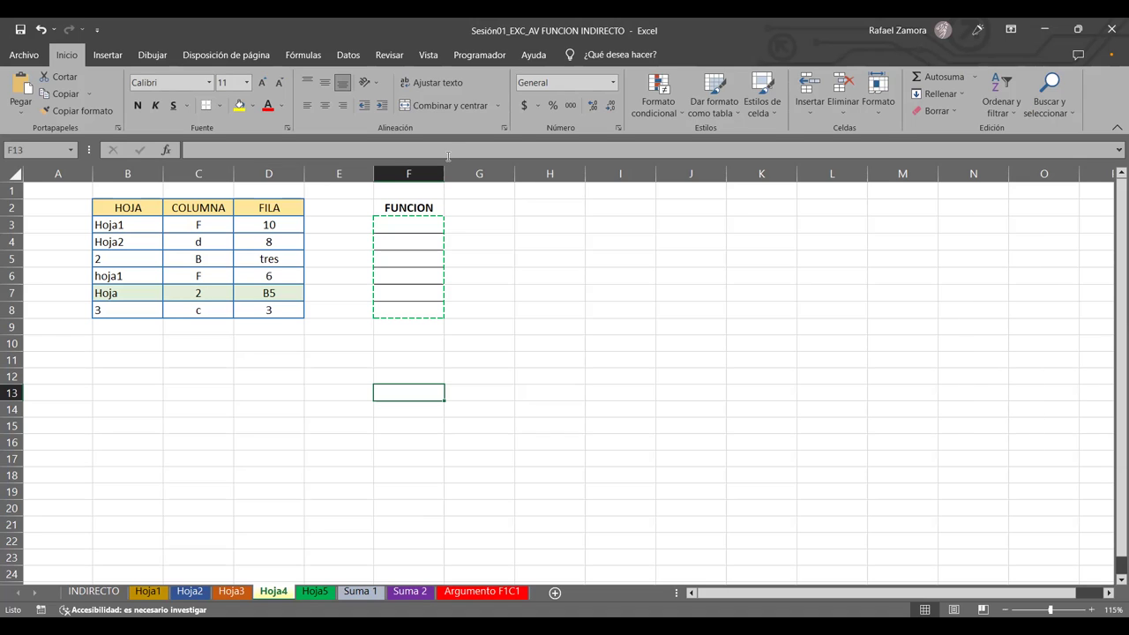
Look through sheets Hoja3, Hoja2 and Hoja1, then return to Hoja4.
click(420, 221)
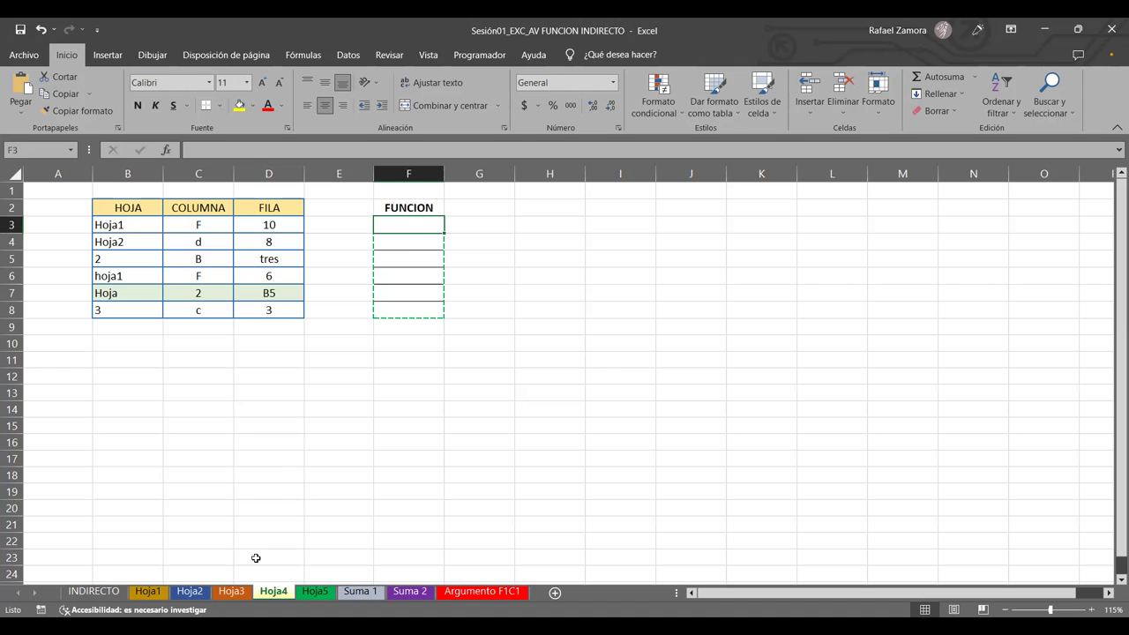
click(221, 592)
click(190, 591)
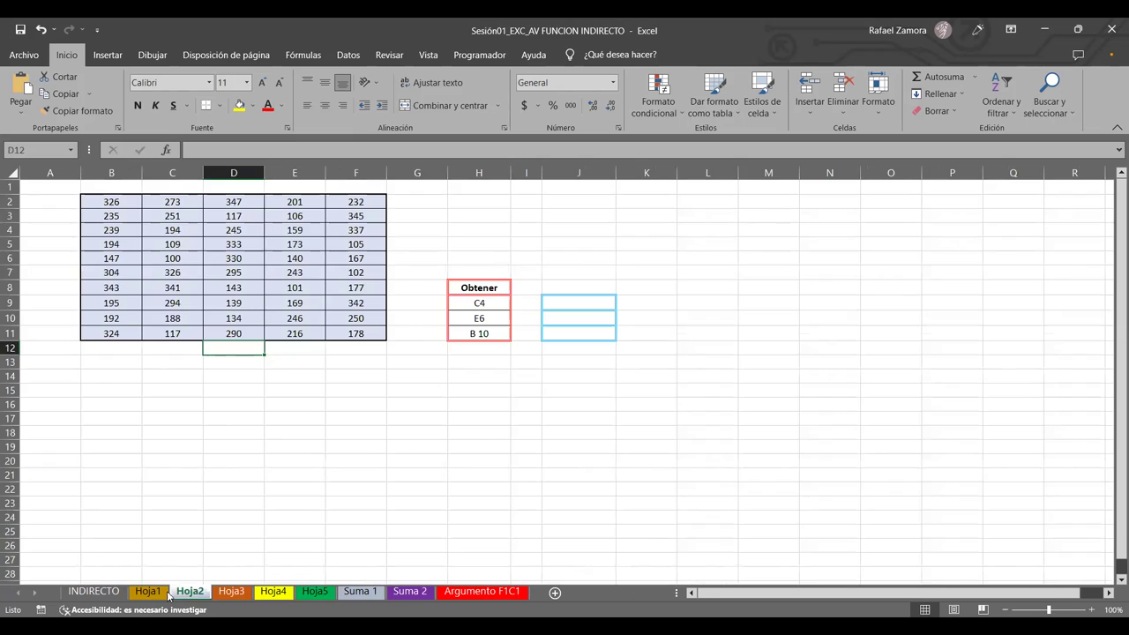
click(148, 592)
click(243, 592)
click(273, 592)
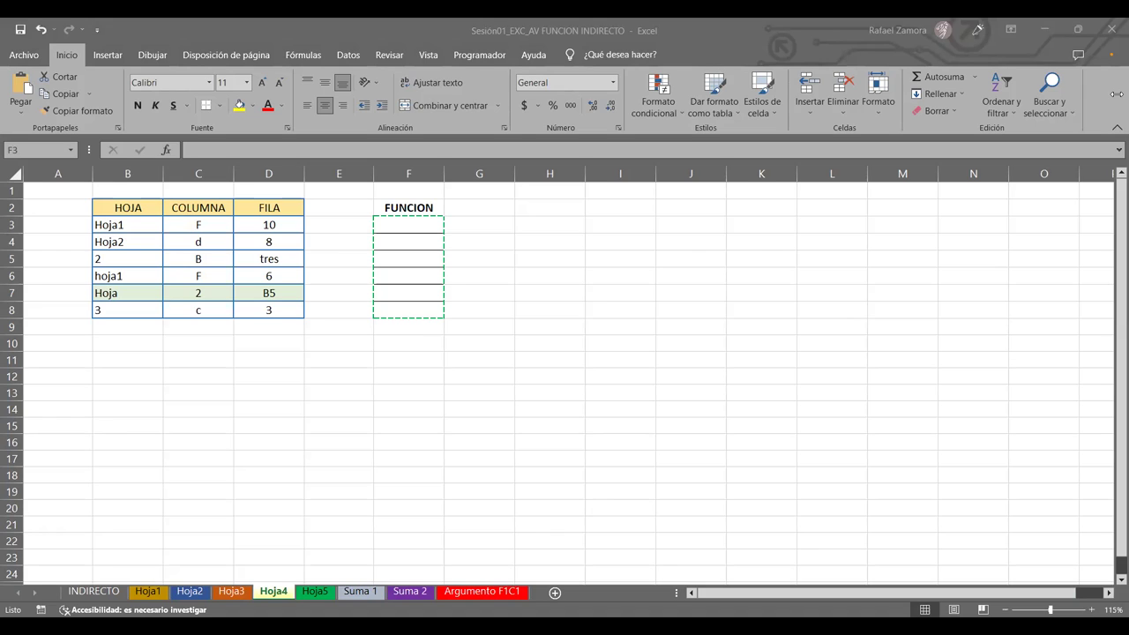
click(422, 226)
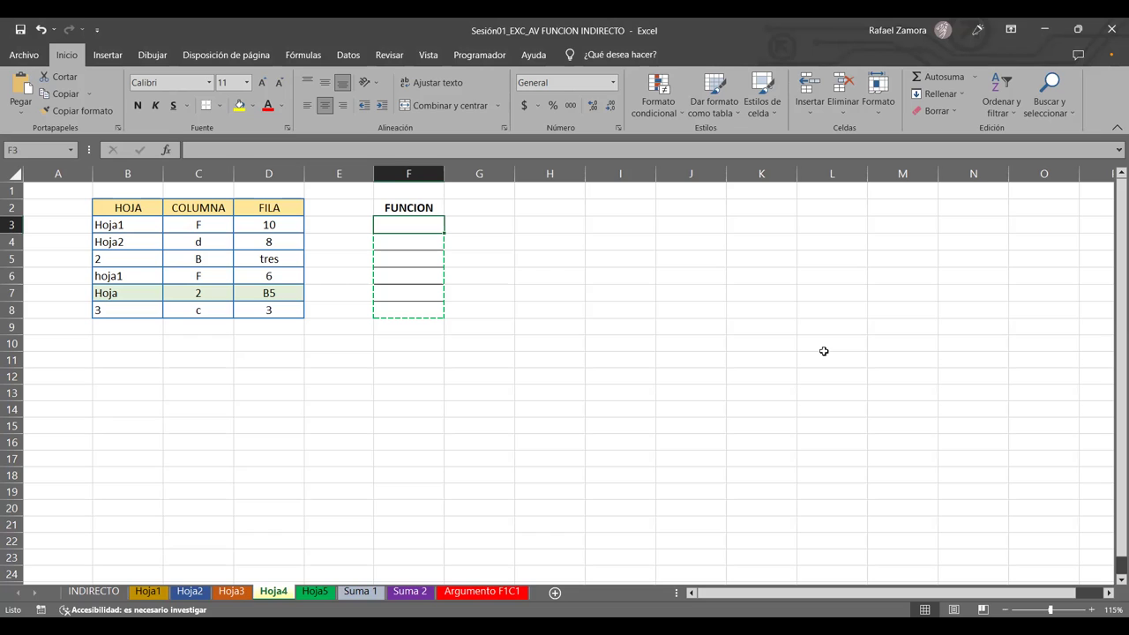
Build a test SUMA formula in H3 adding Hoja2 C4, Hoja3 C6 and Hoja4 D3.
click(545, 231)
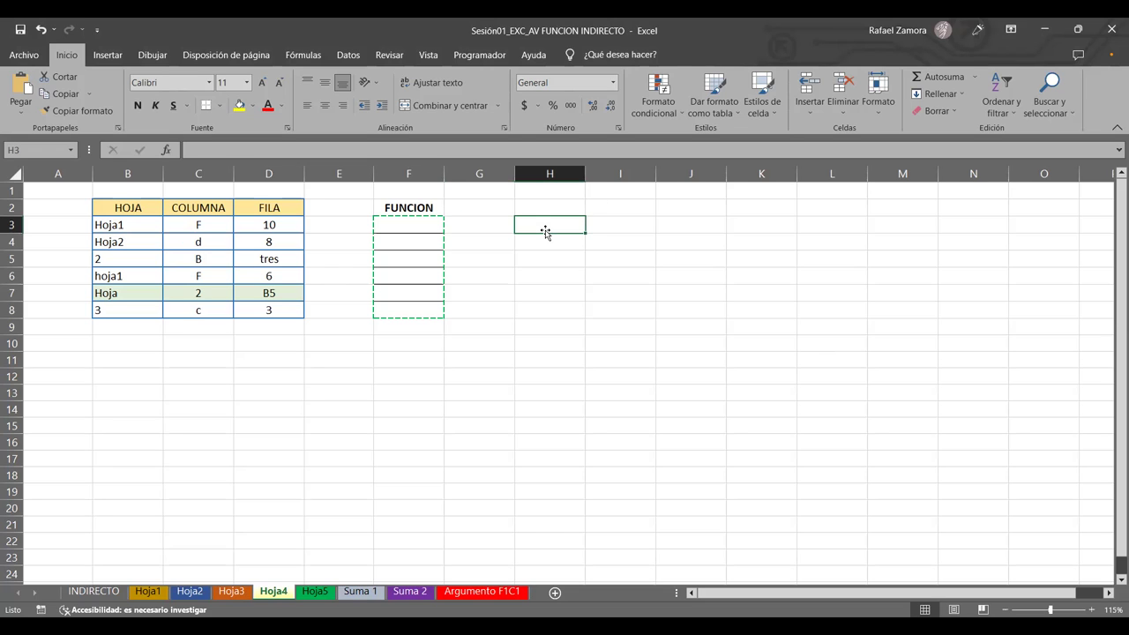
text(=)
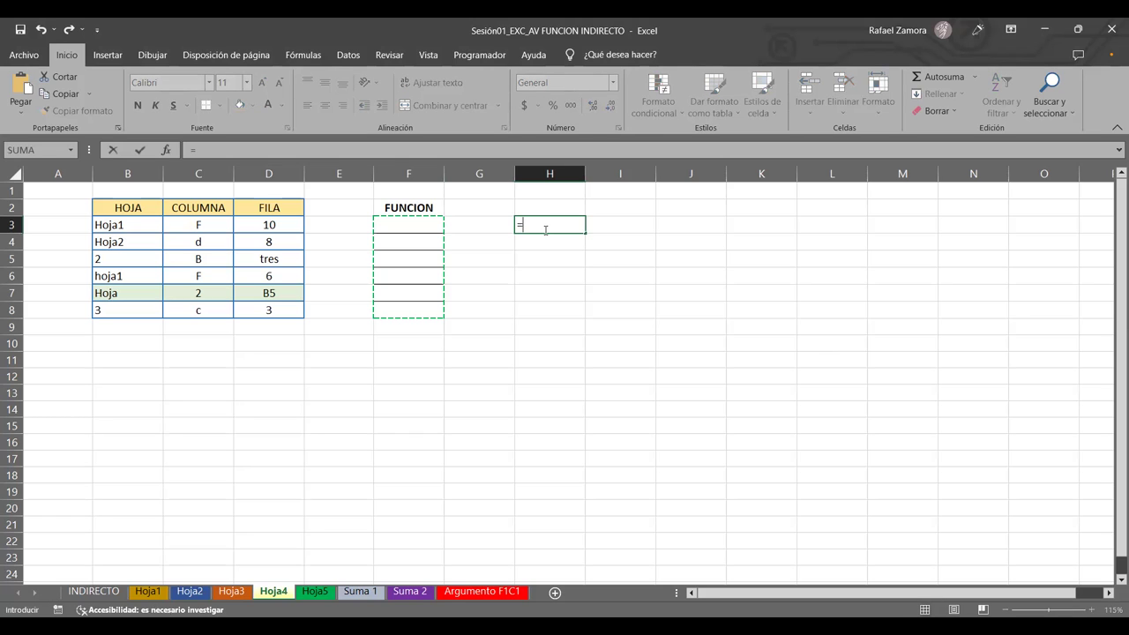
text(SUMA()
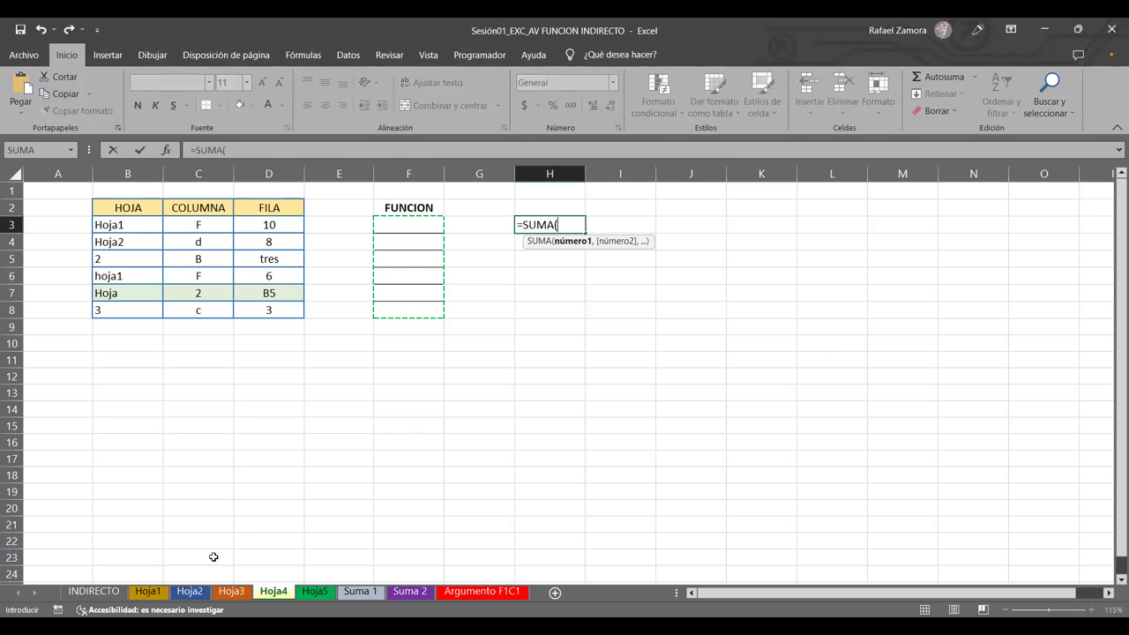
click(189, 591)
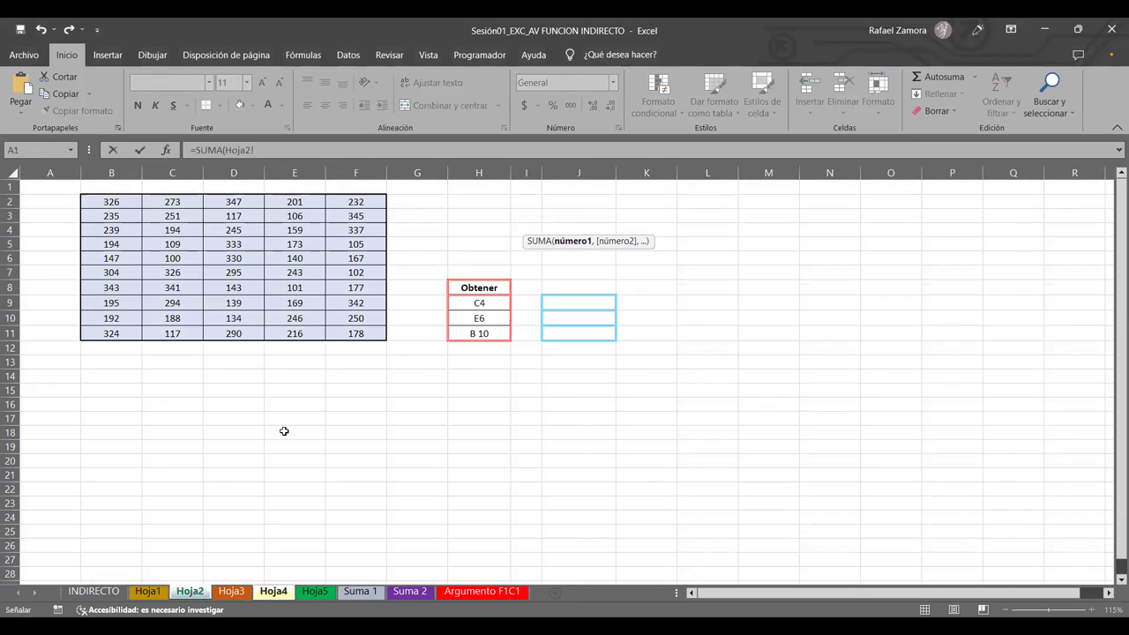
click(164, 227)
text(,)
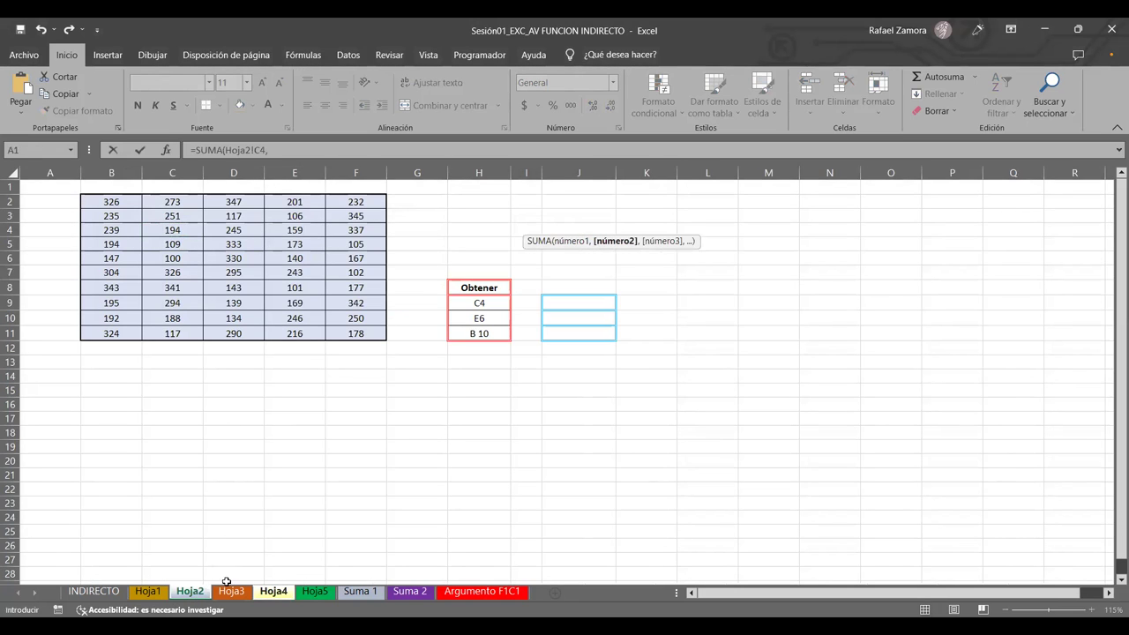
click(231, 591)
click(206, 273)
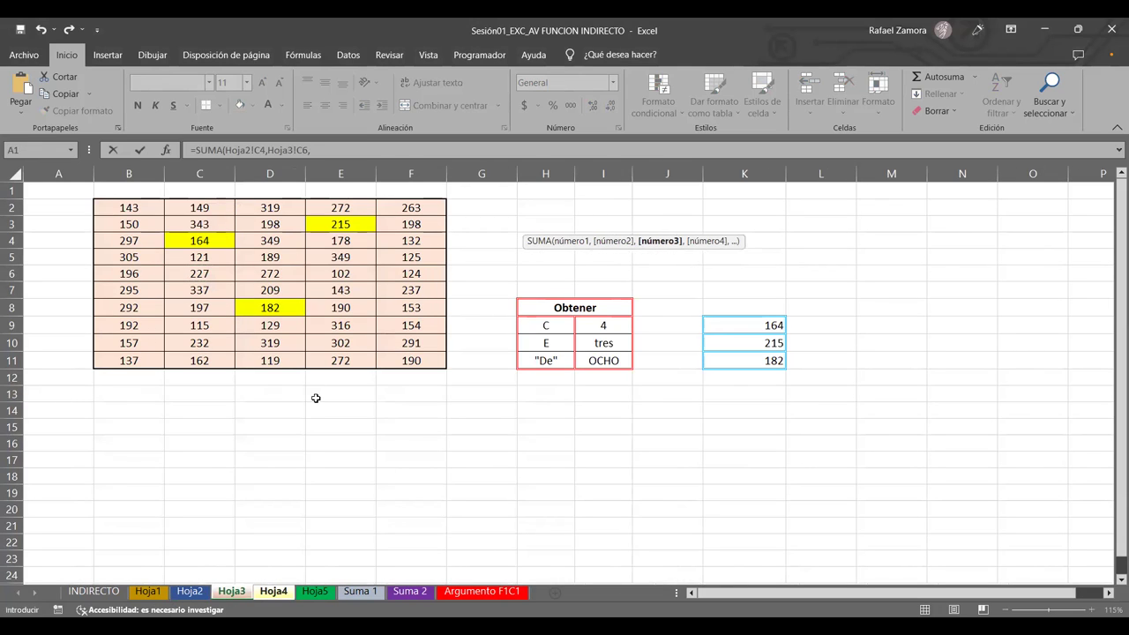
click(280, 592)
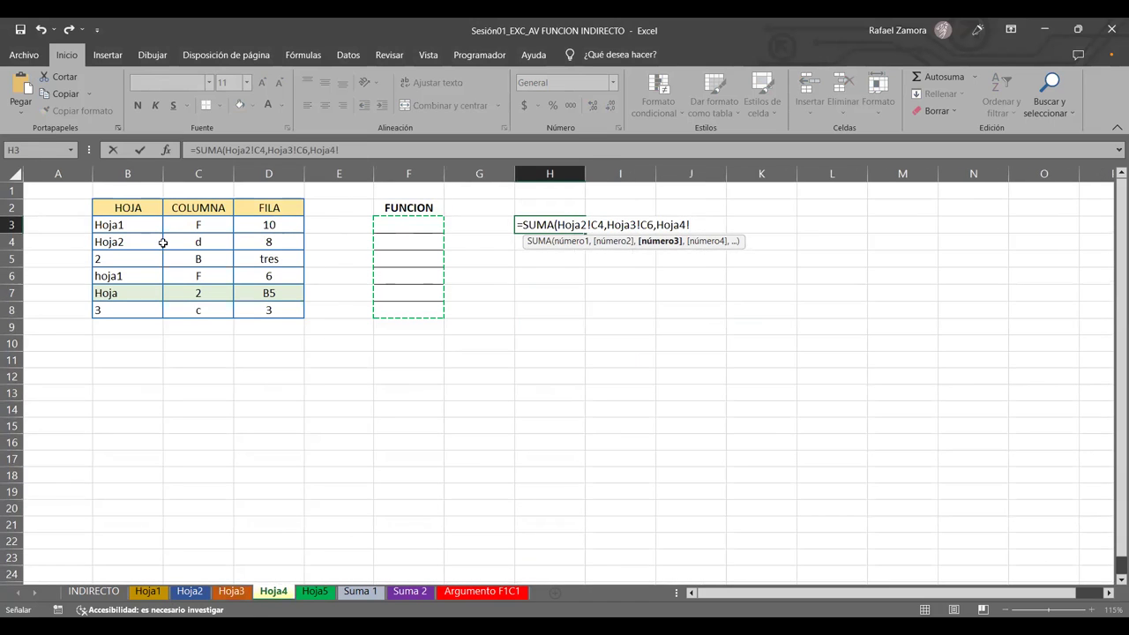
click(289, 228)
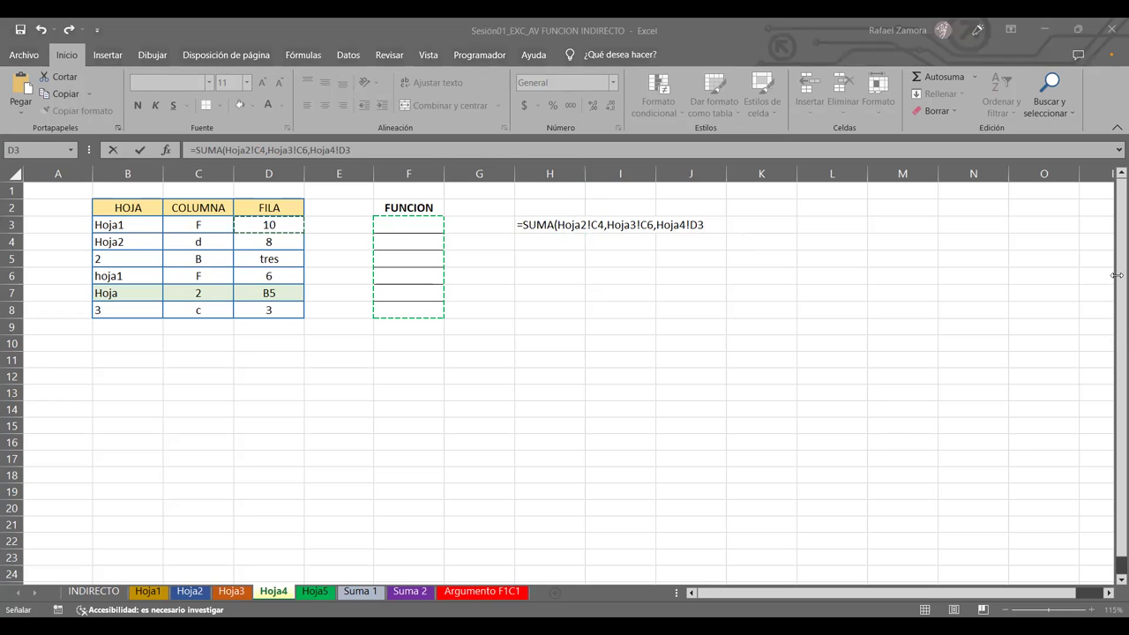
Close and confirm the SUMA test formula in H3, then delete it.
click(714, 223)
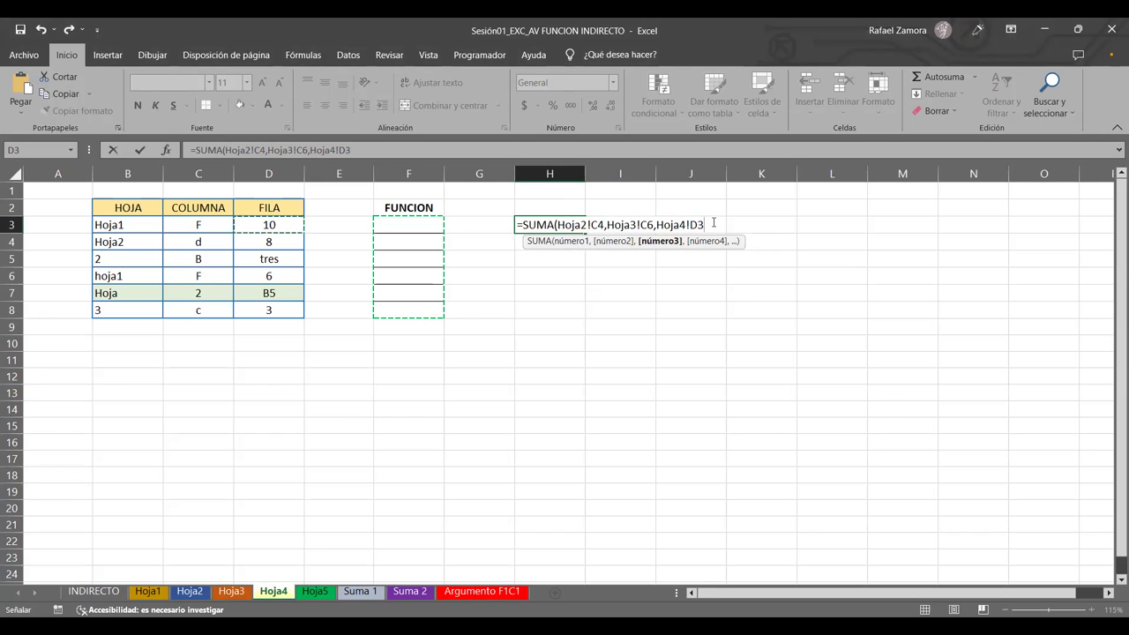
text(=)
key(BackSpace)
text())
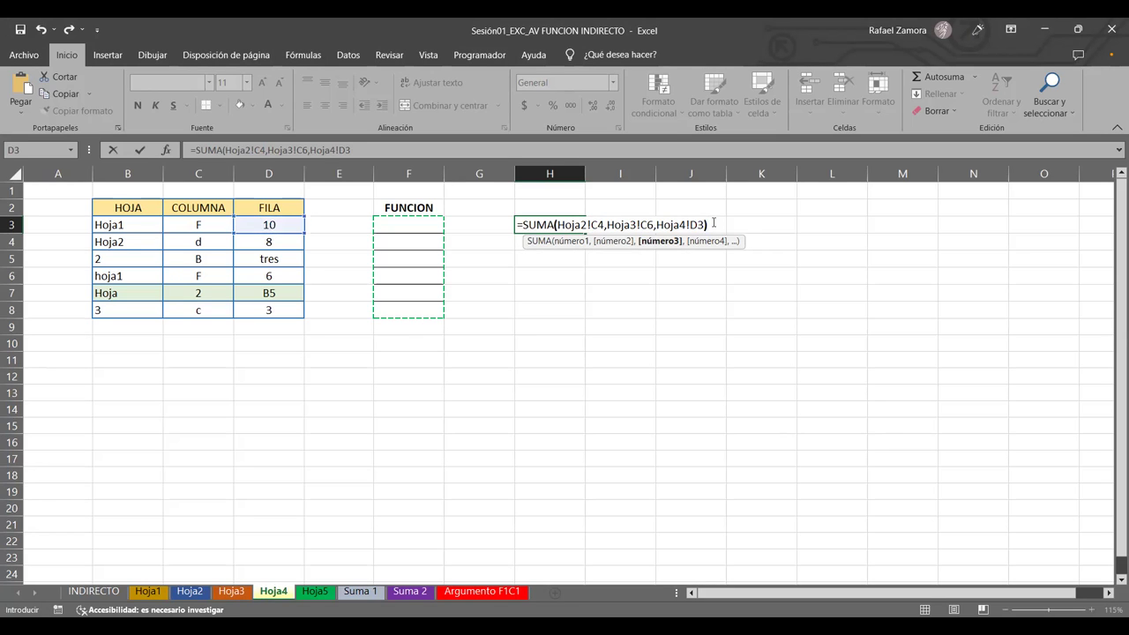
key(Return)
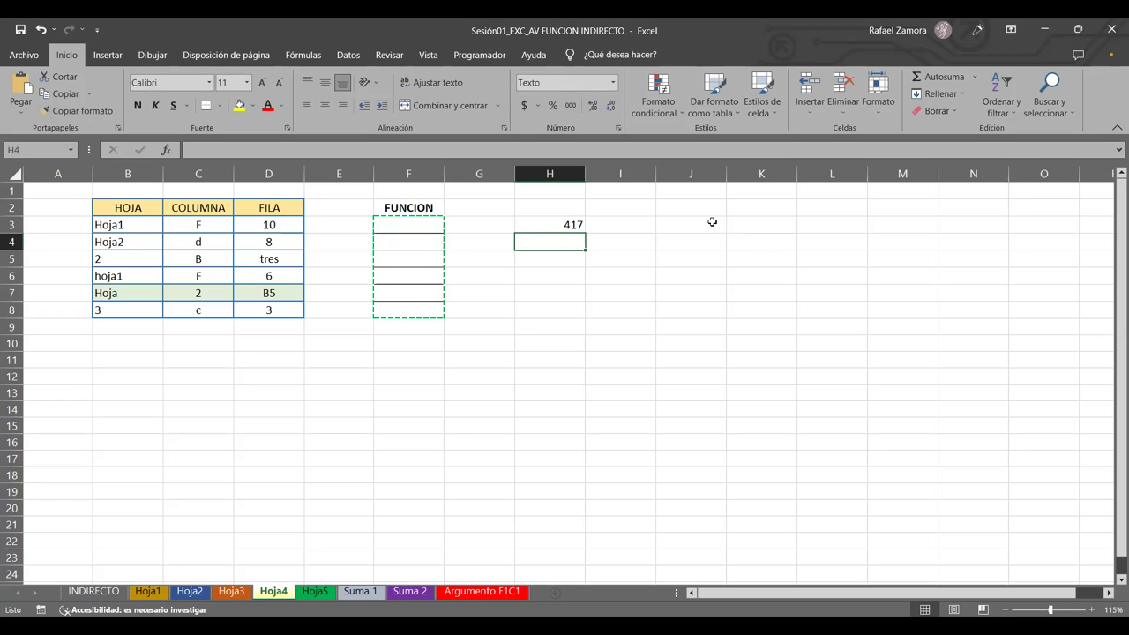
key(Up)
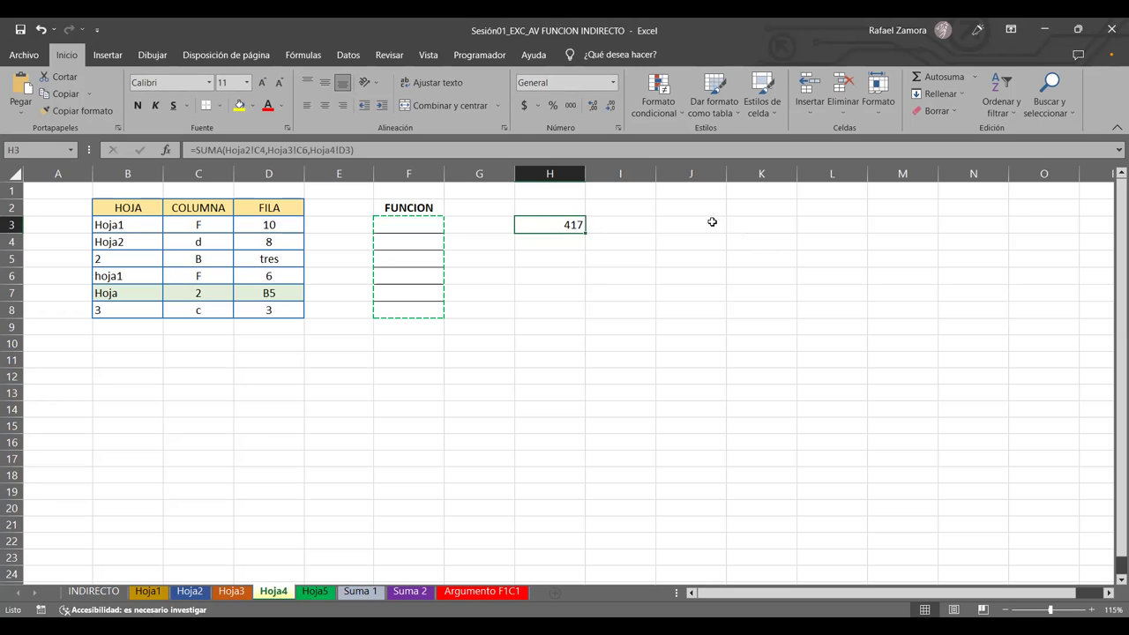
key(Delete)
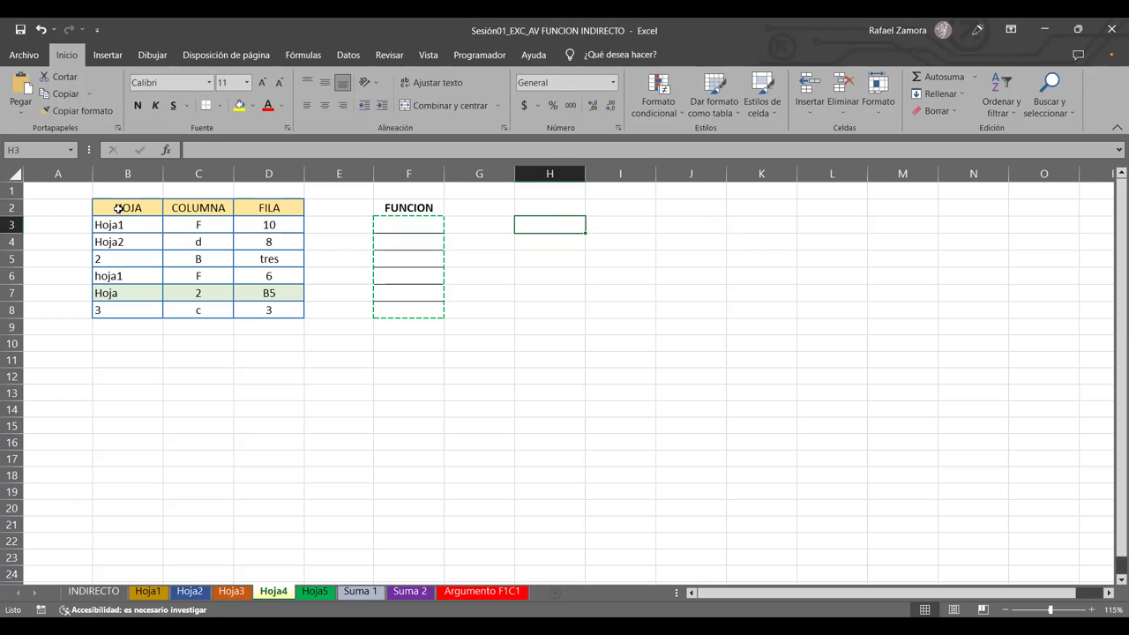
Point out the HOJA, COLUMNA and FILA values in row 3 of the table.
drag(118, 208, 281, 310)
click(339, 435)
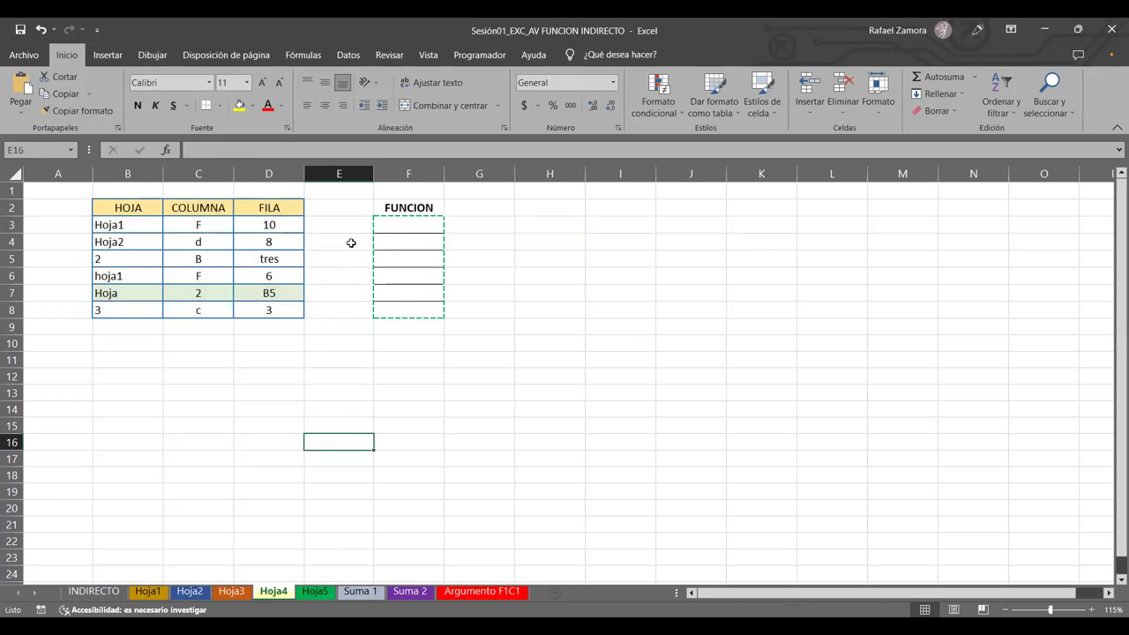
click(131, 228)
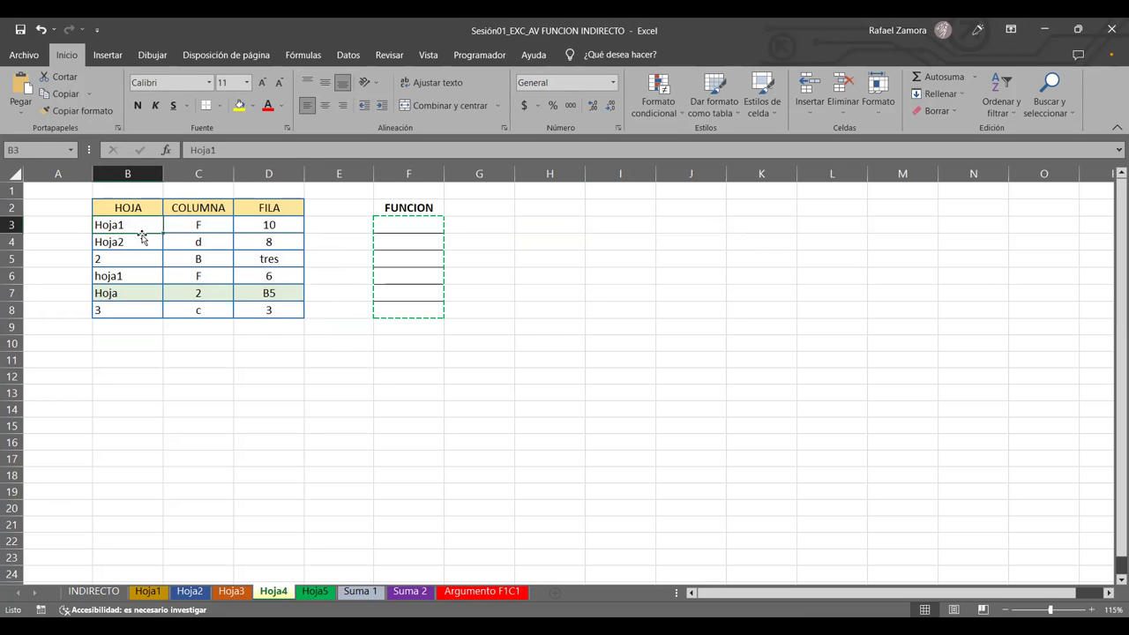
click(212, 225)
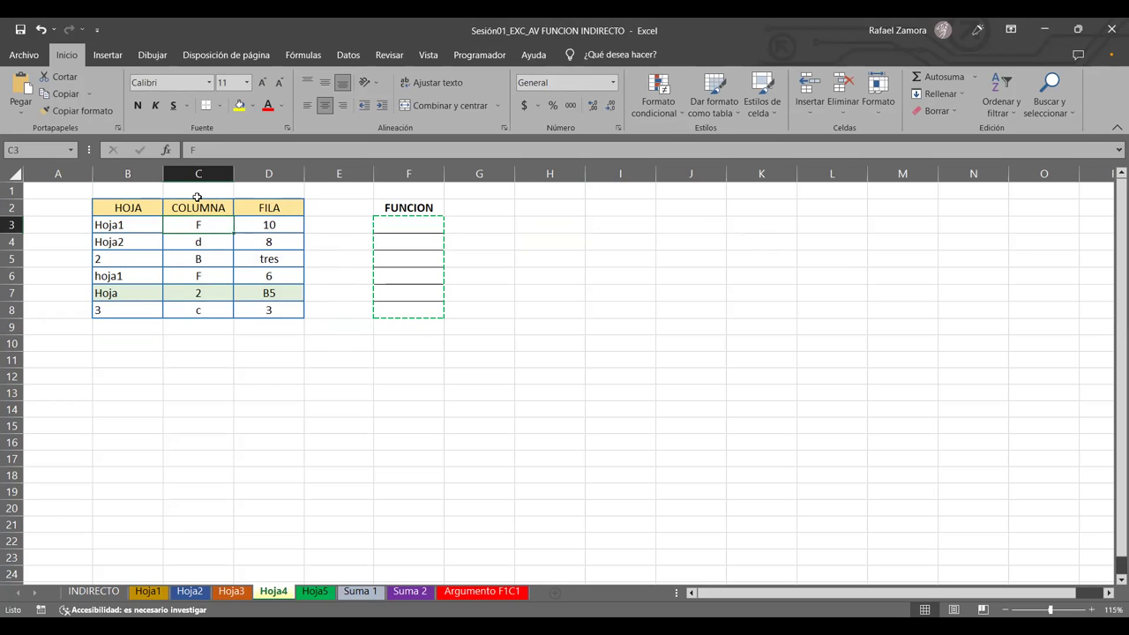
drag(183, 229, 283, 225)
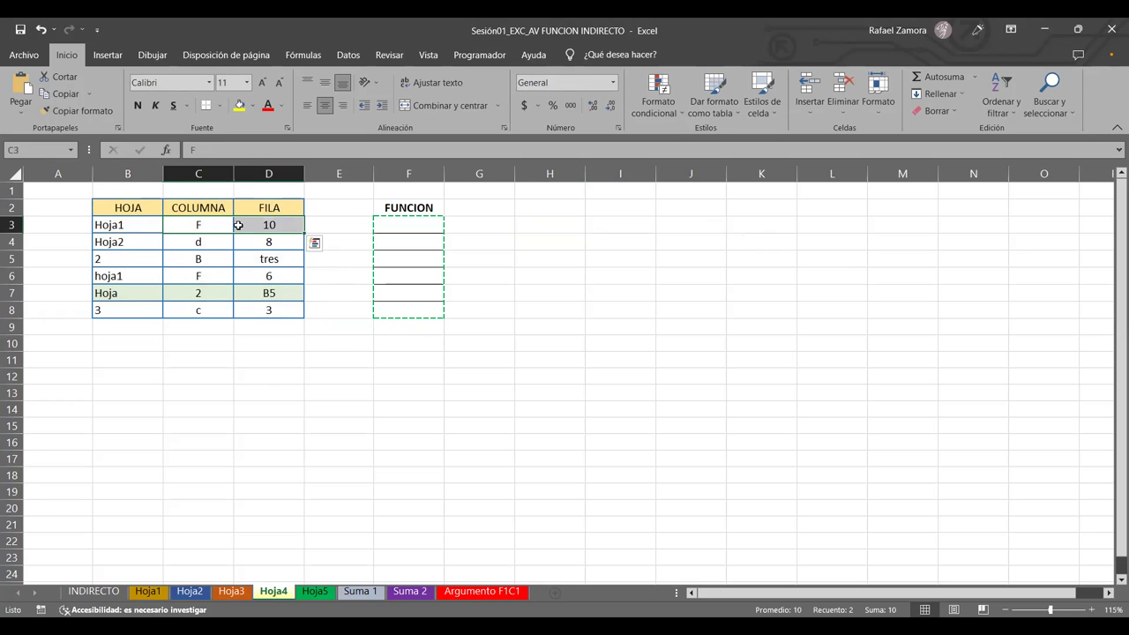
click(201, 226)
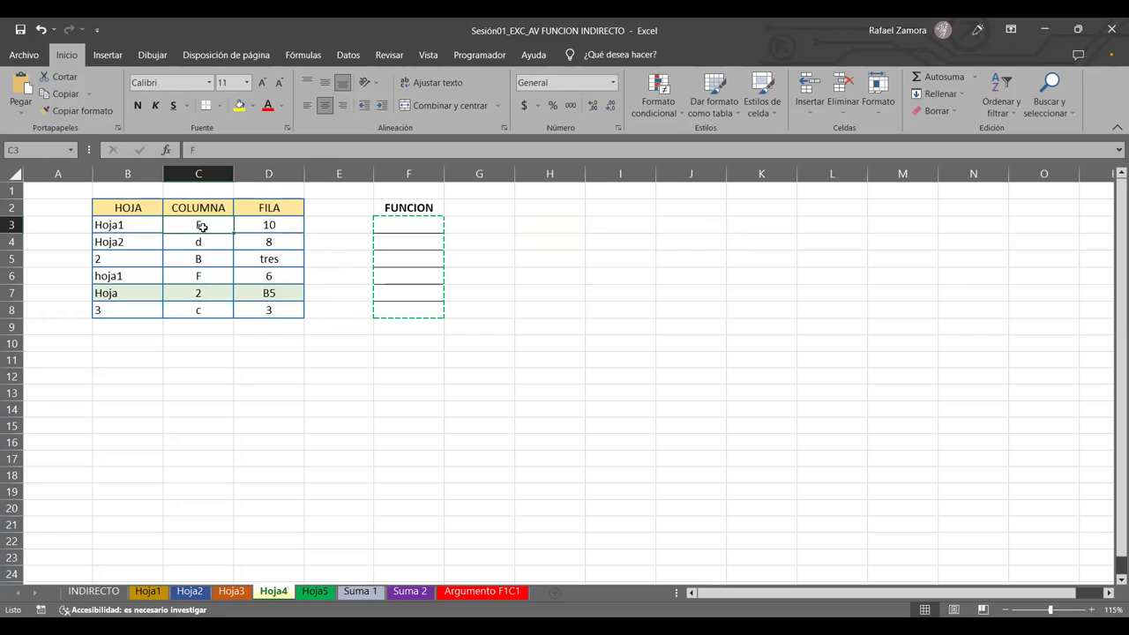
click(274, 222)
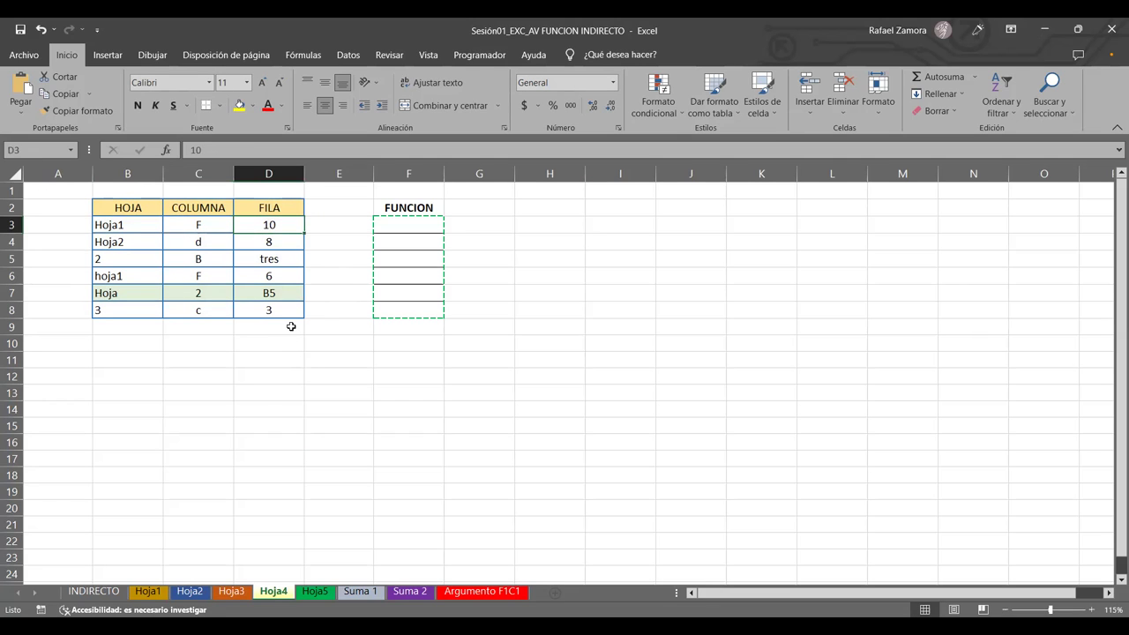
click(143, 228)
shift+click(236, 219)
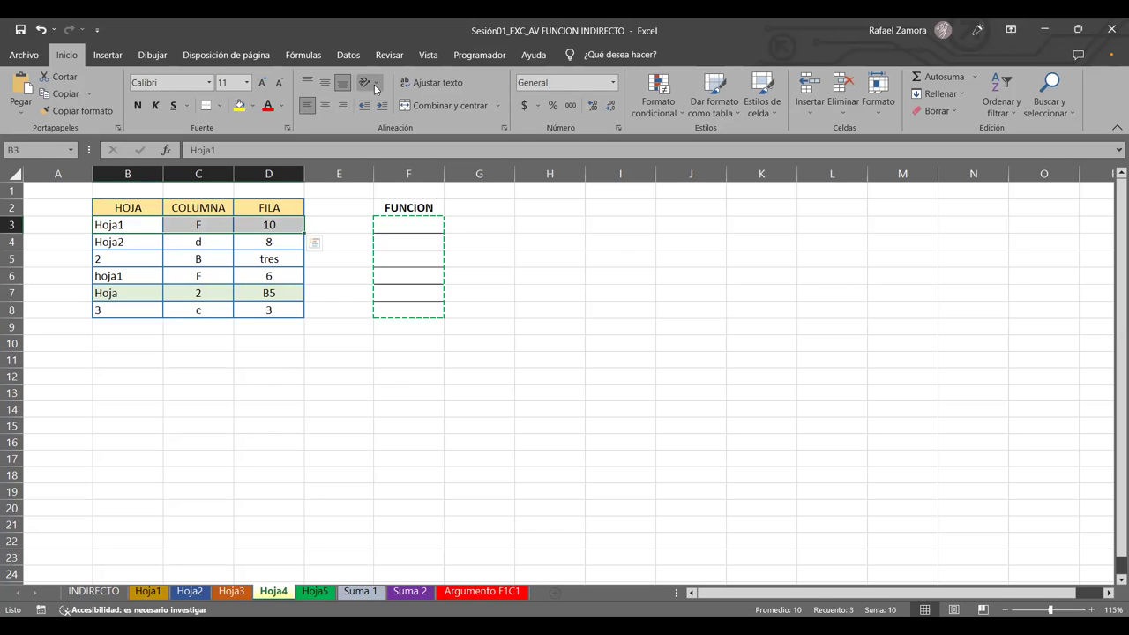
click(701, 458)
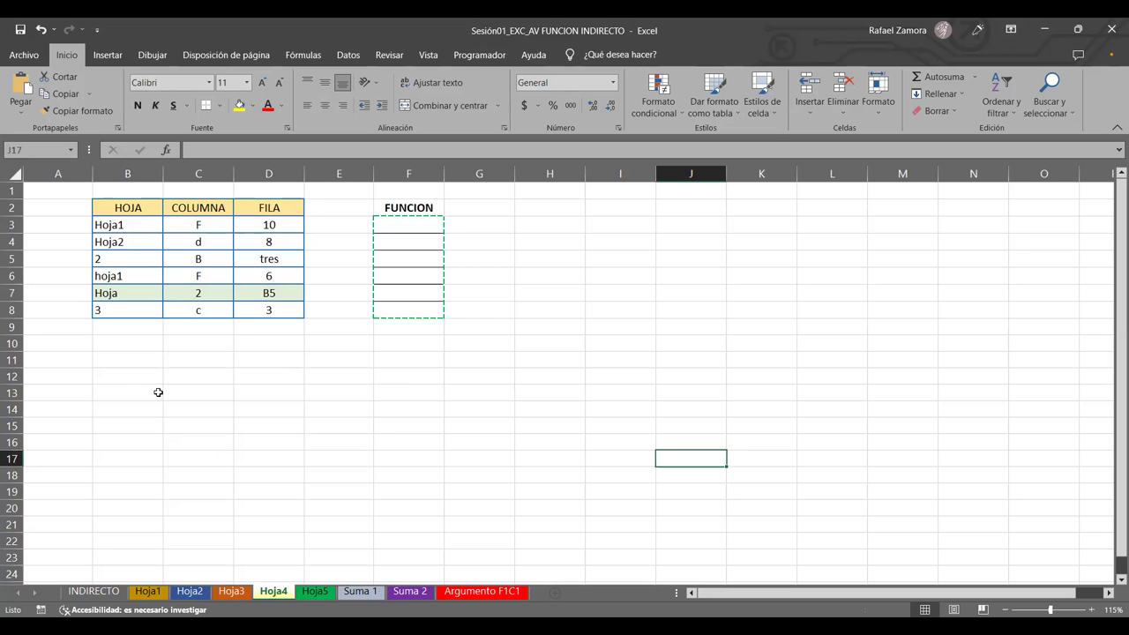
Inspect the random-number formula in Hoja1 cell F10, then return to Hoja4.
click(150, 592)
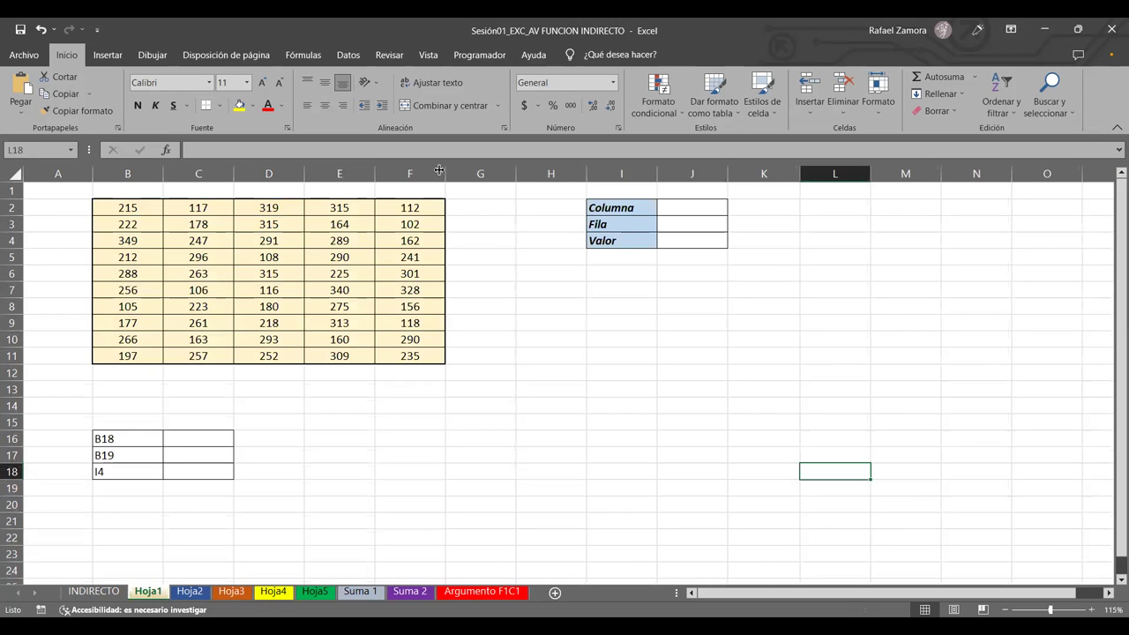
click(416, 343)
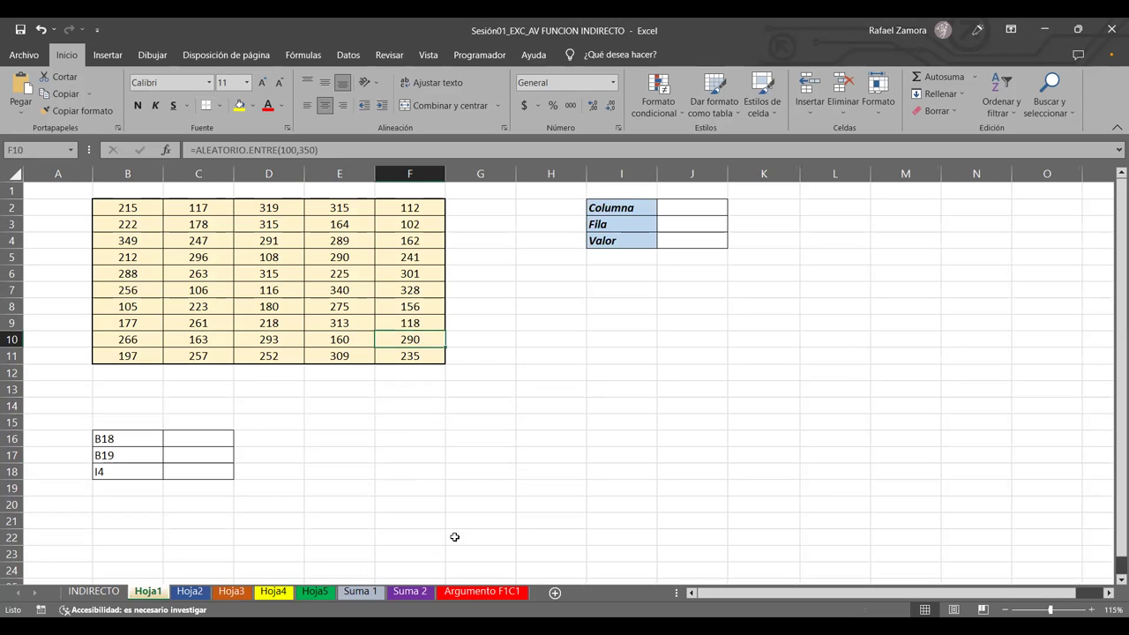
click(288, 594)
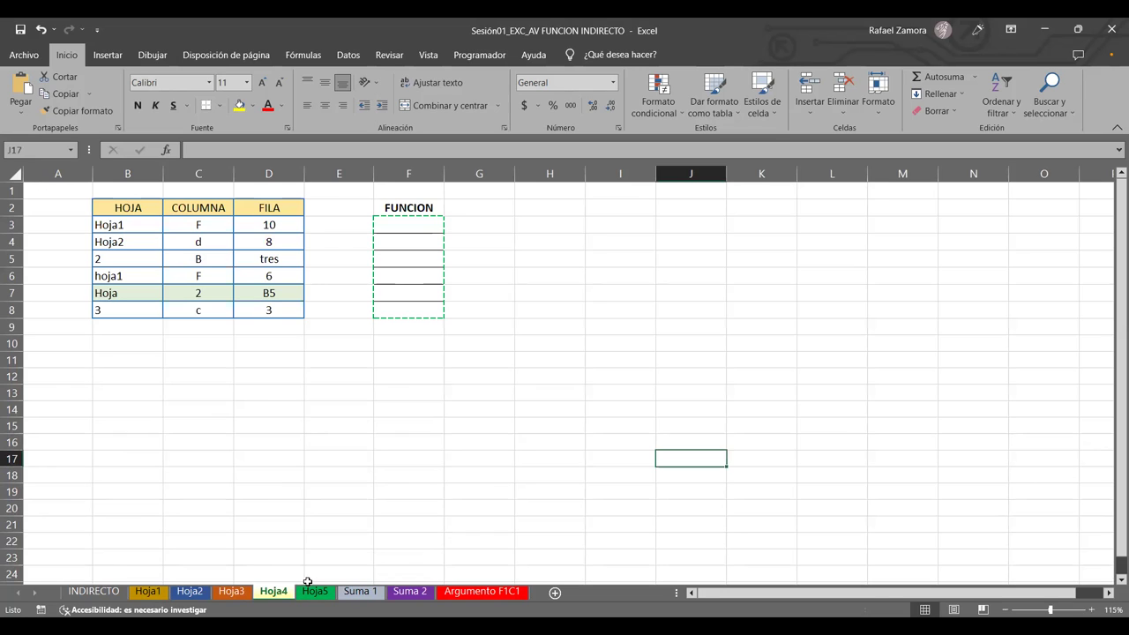
click(405, 223)
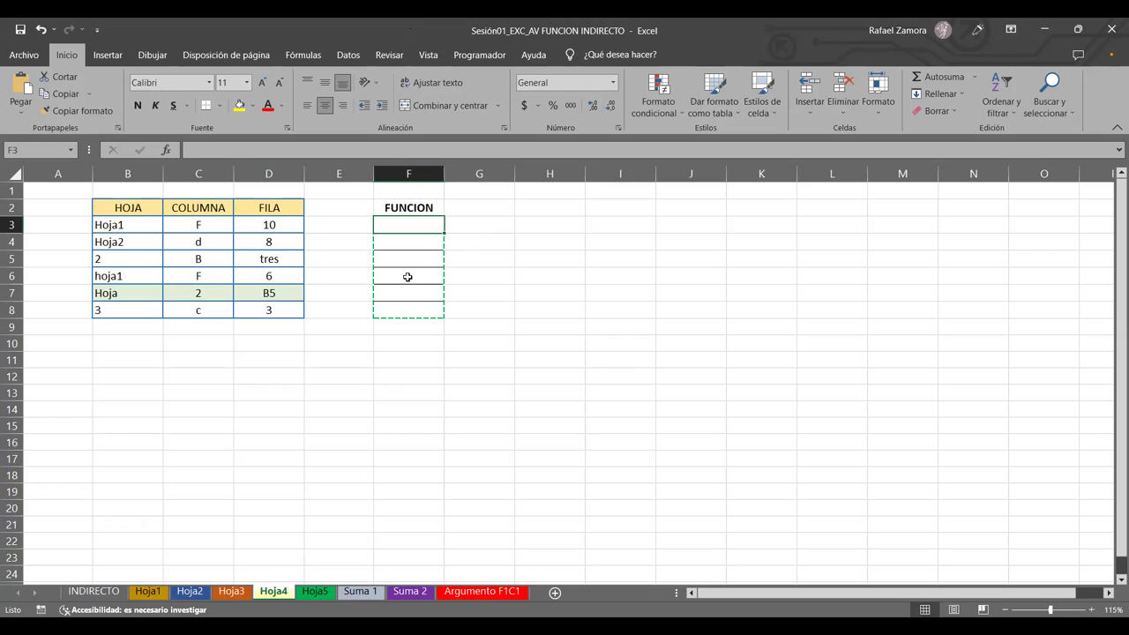
click(463, 258)
click(415, 223)
key(alt+Tab)
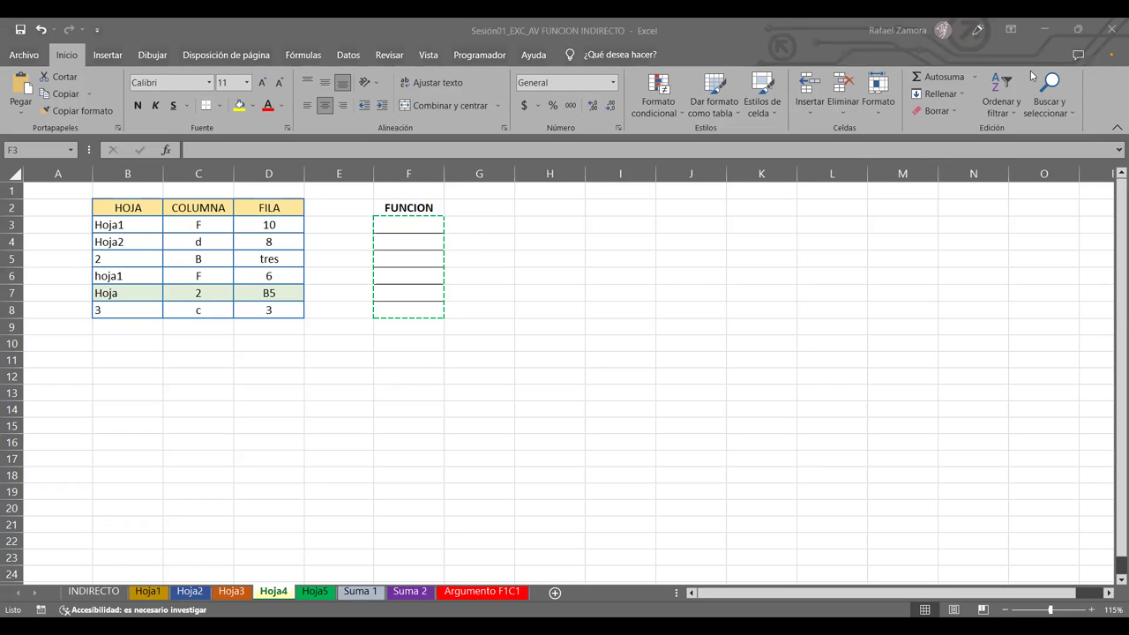
click(426, 220)
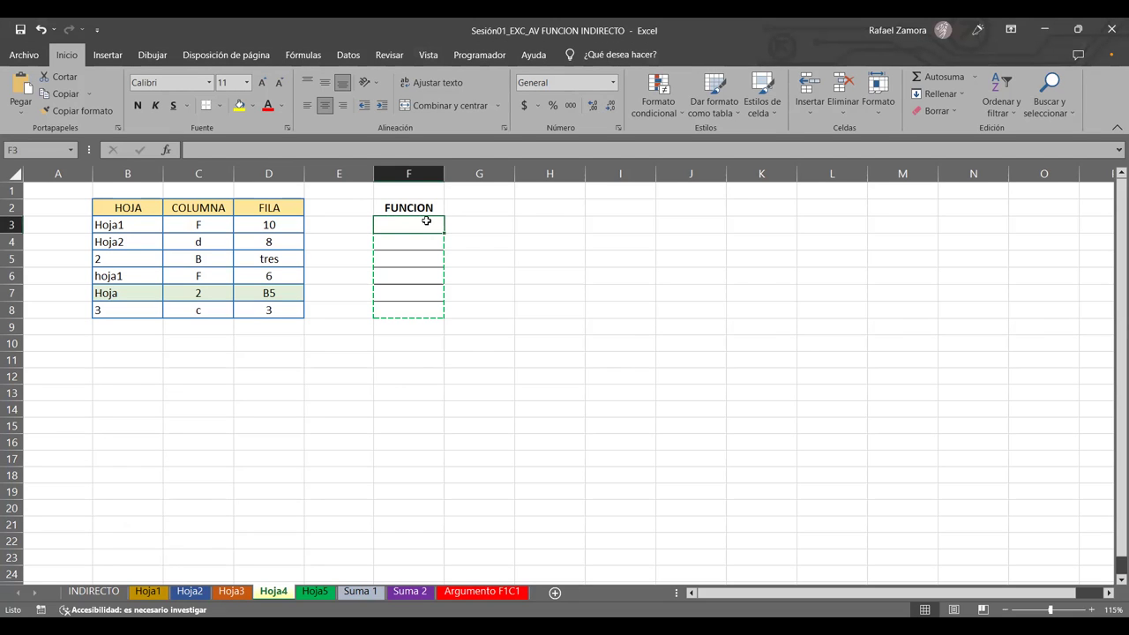
Enter =INDIRECTO(B3&C3&D3) in F3, joining the sheet, column and row cells.
text(=)
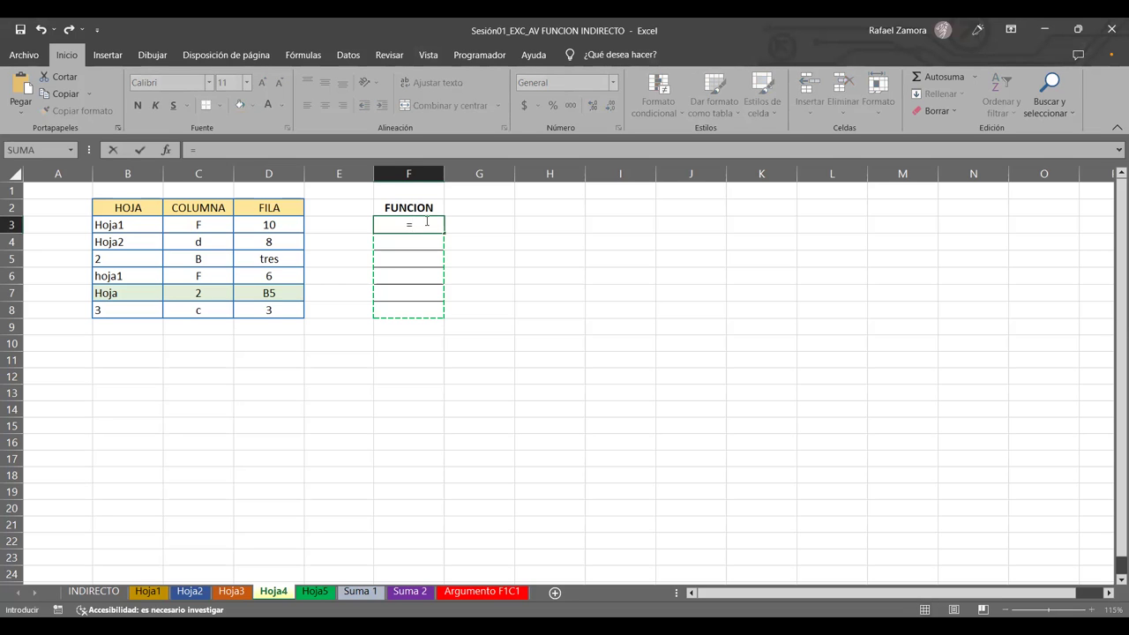
text(ind)
key(Down)
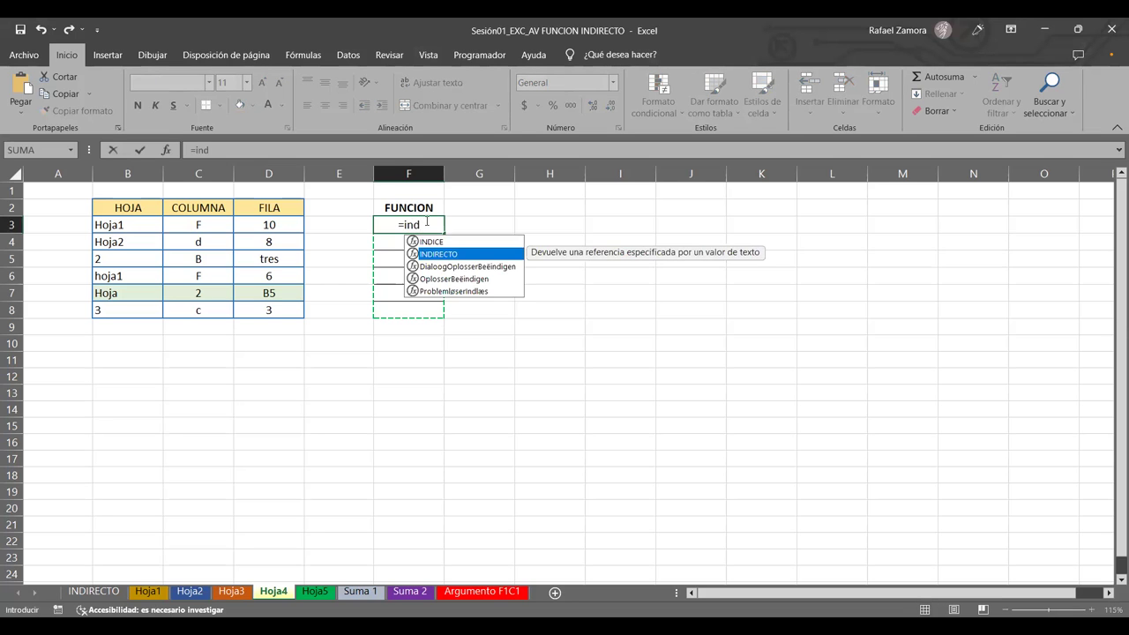
key(Tab)
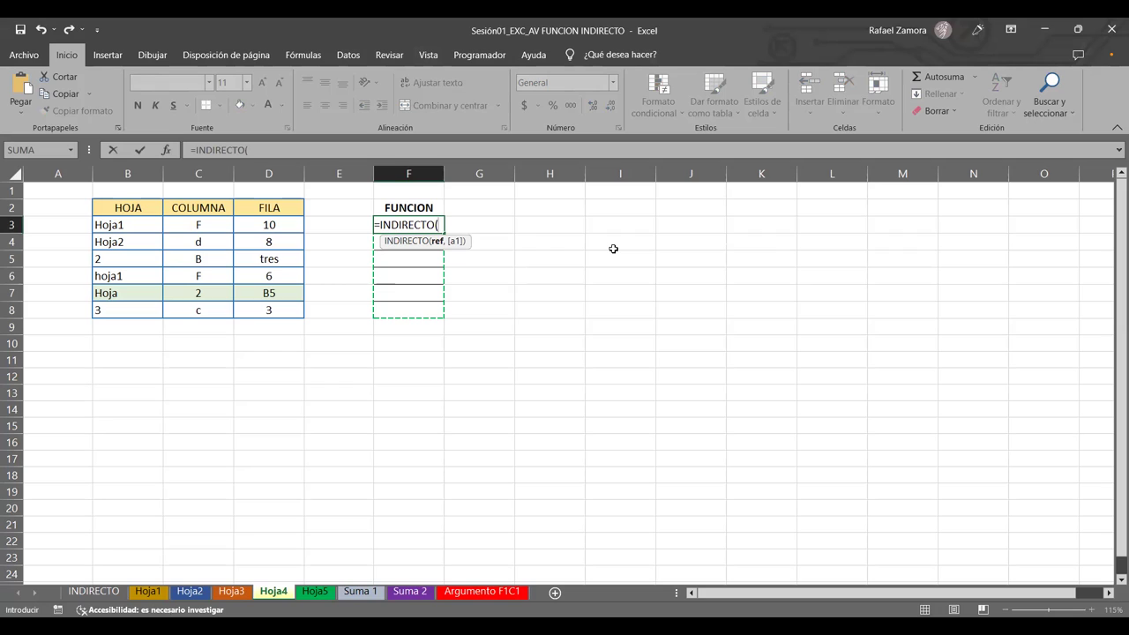
click(148, 222)
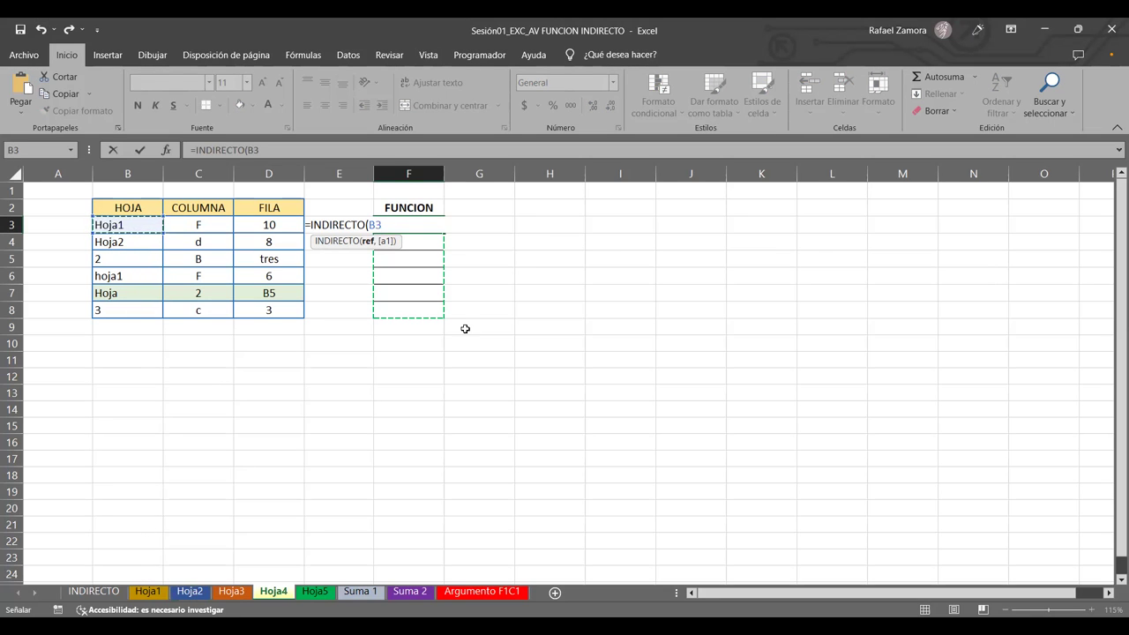
text(&)
click(217, 228)
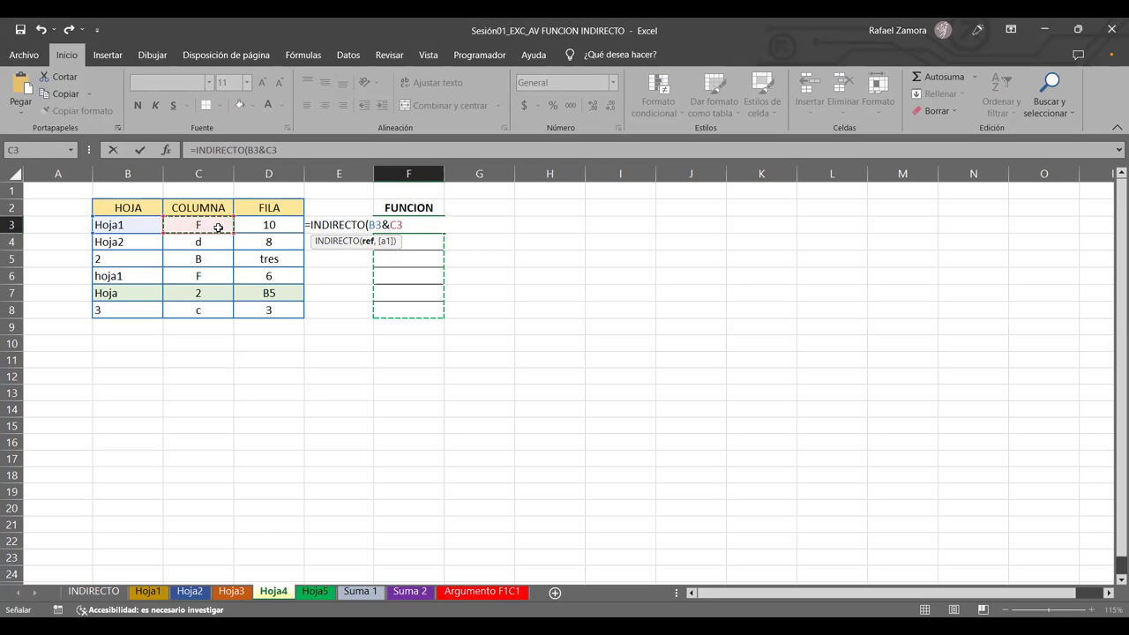
text(&)
click(256, 220)
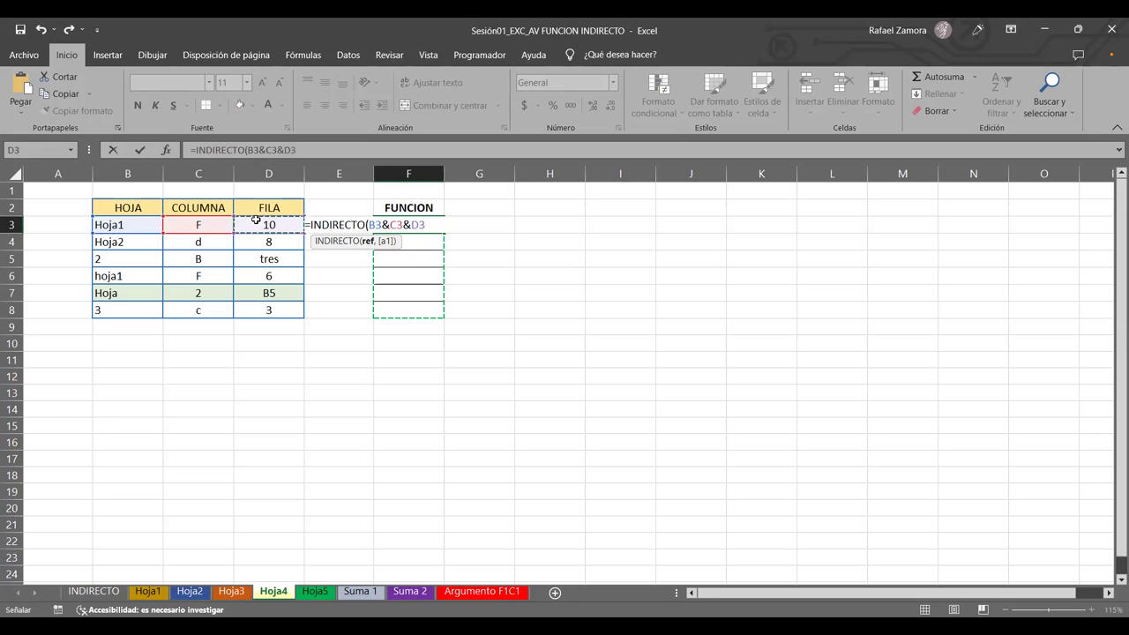
text())
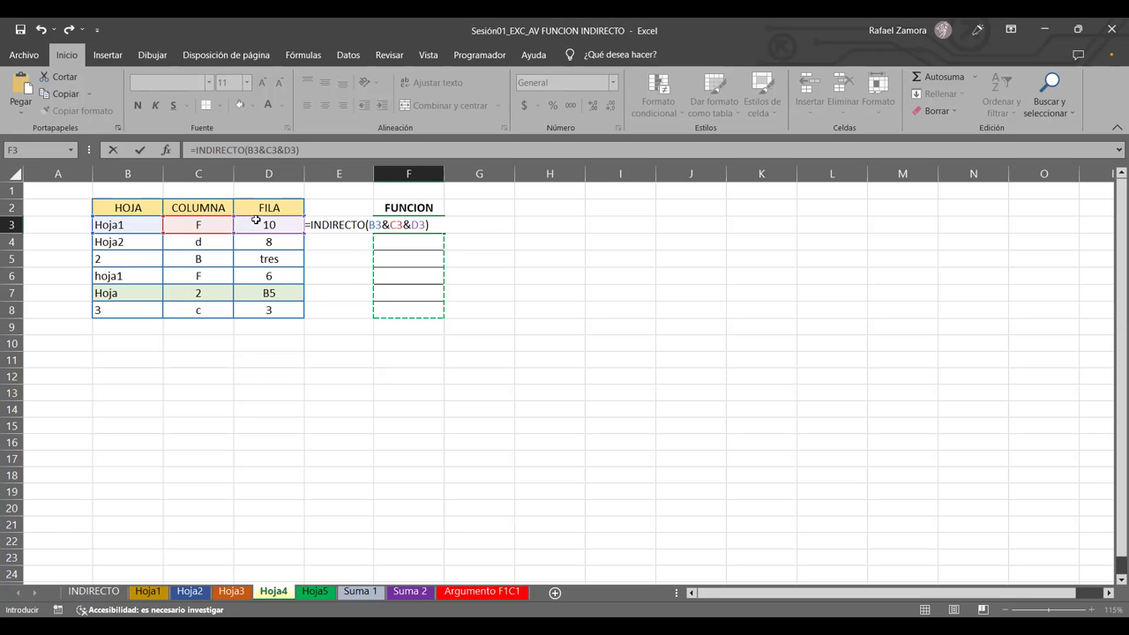
key(Return)
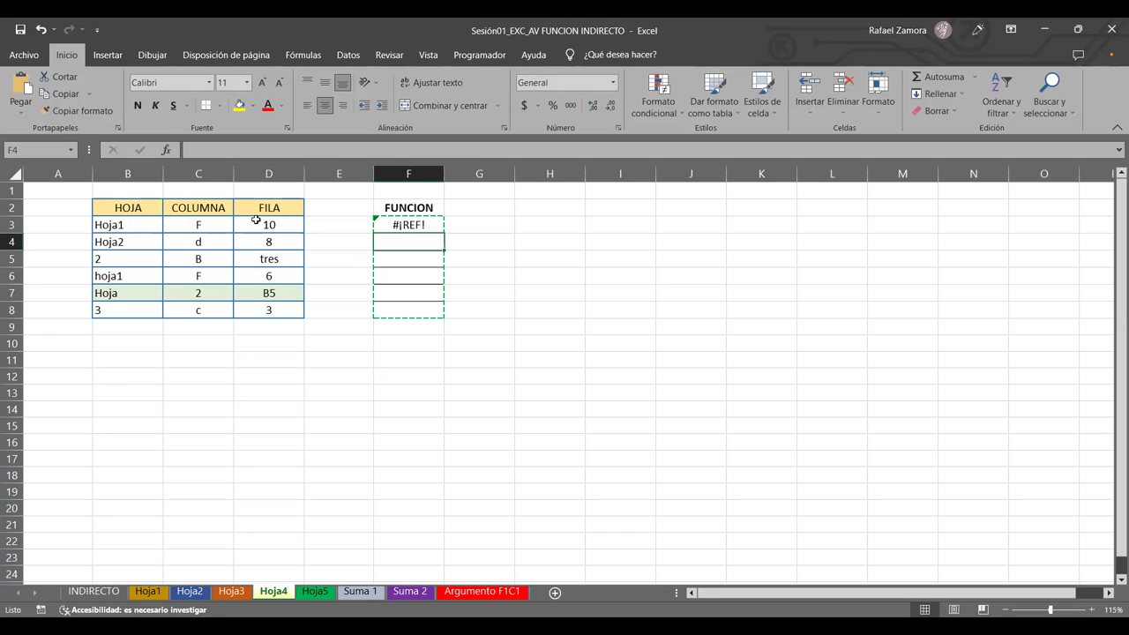
double_click(430, 224)
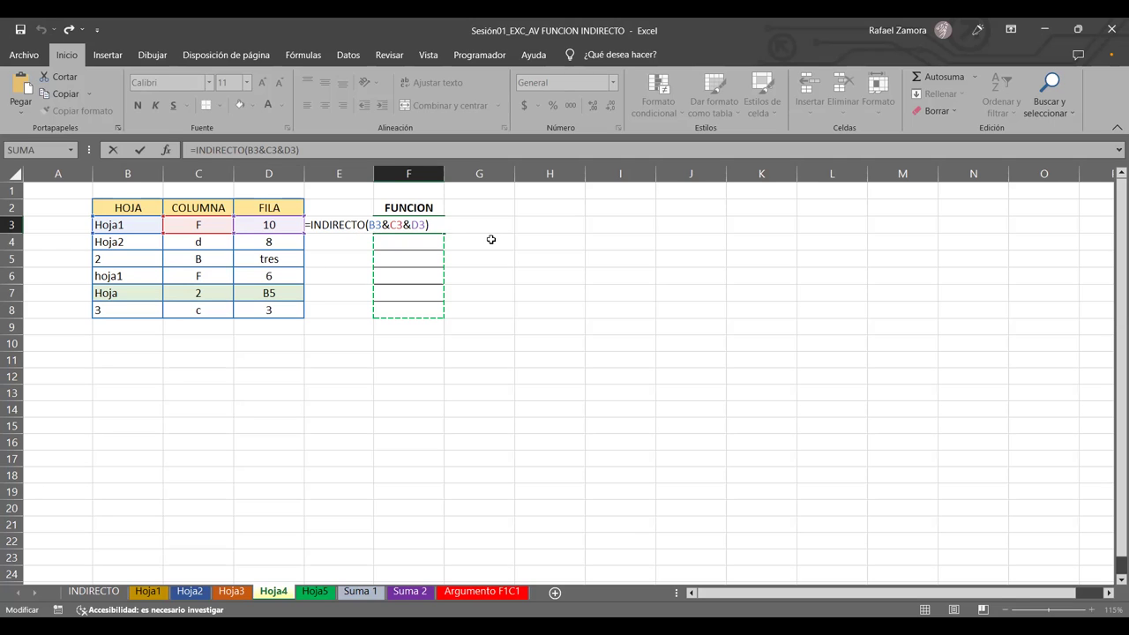
key(Return)
click(476, 239)
click(430, 225)
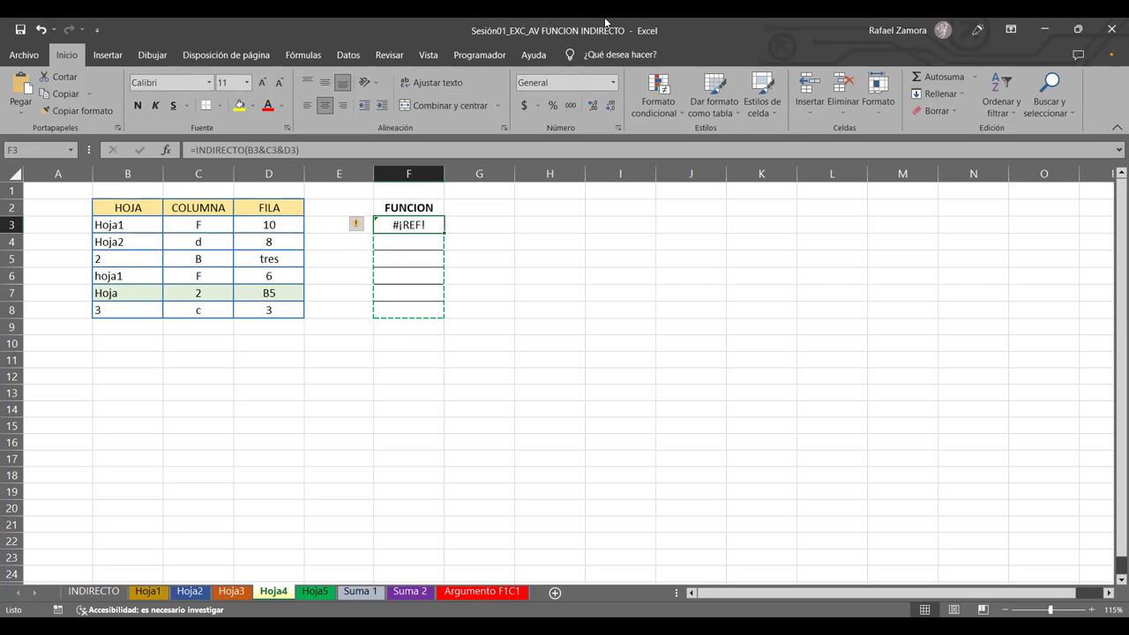
drag(650, 258, 651, 242)
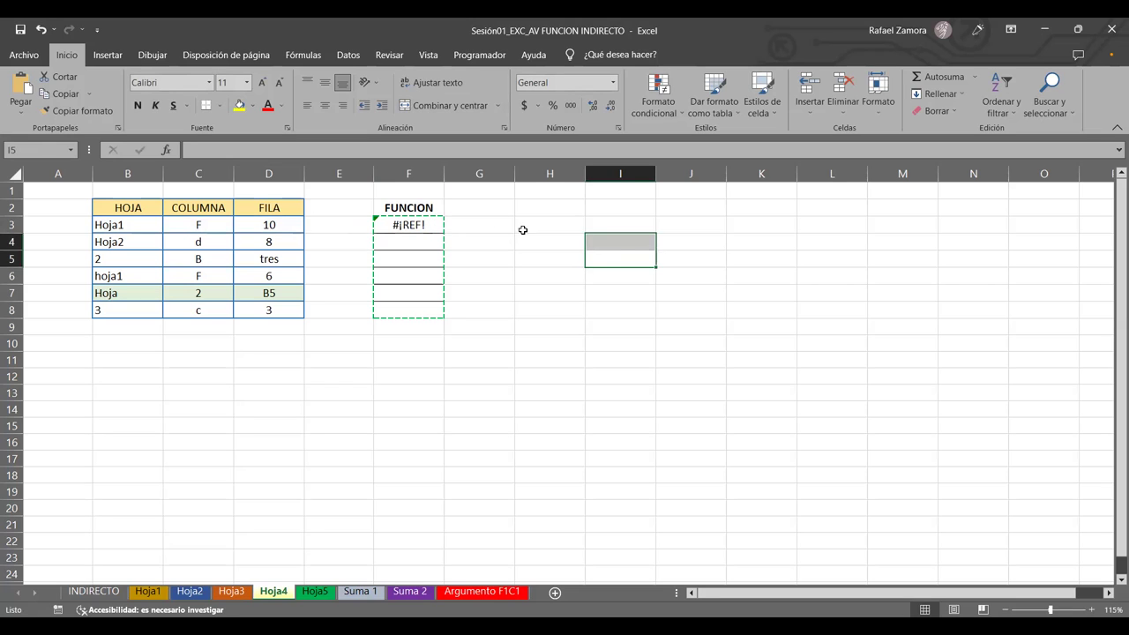
click(618, 245)
click(398, 222)
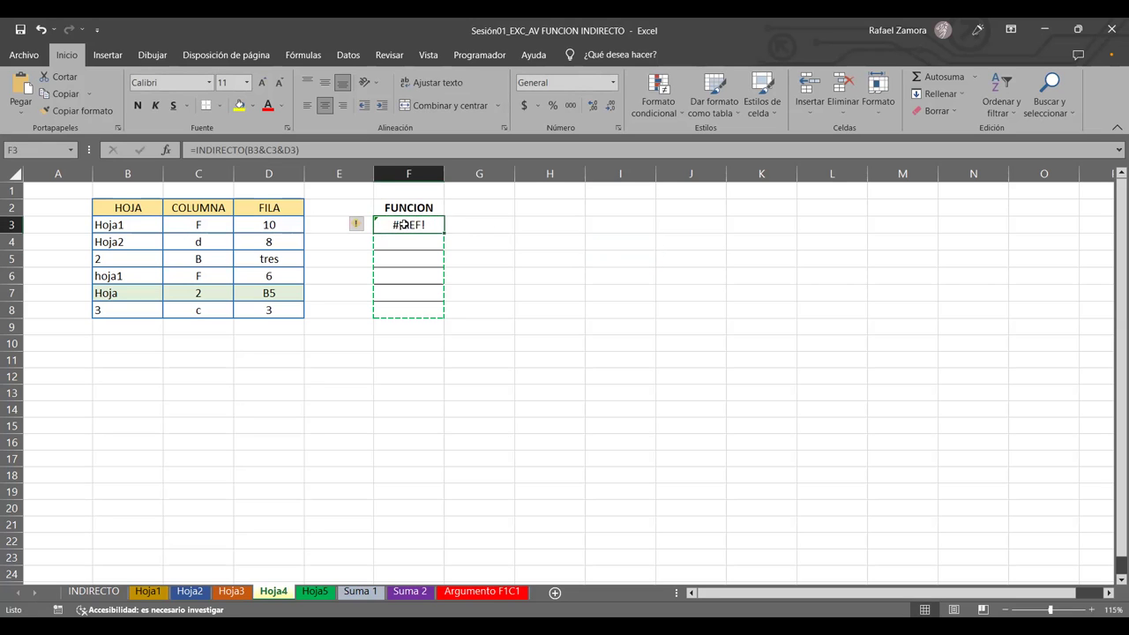
double_click(405, 224)
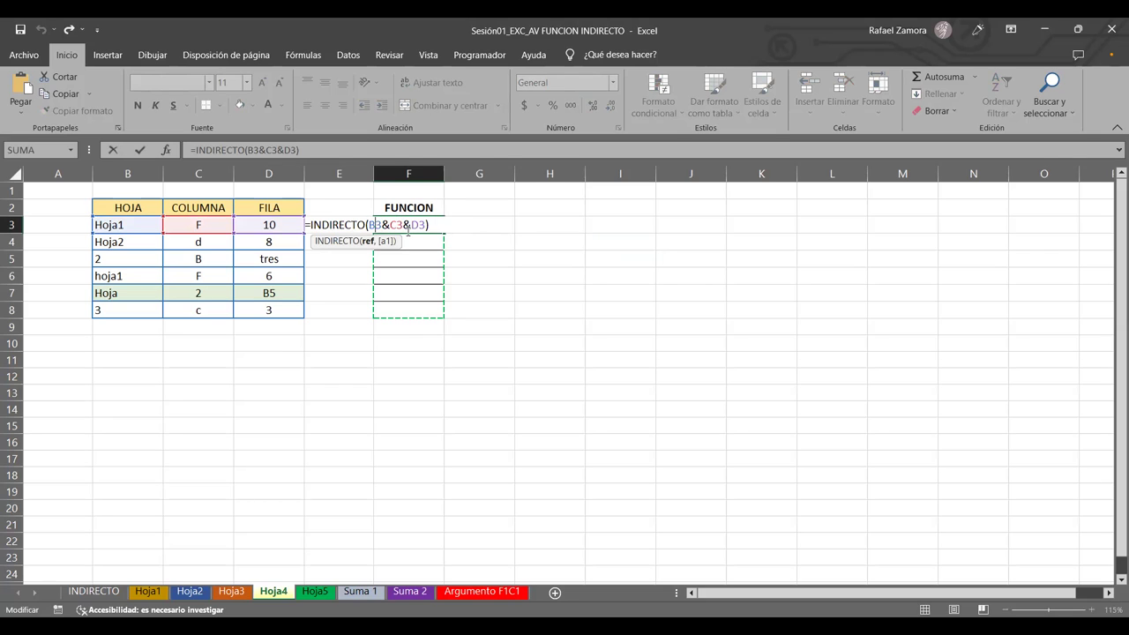
Rewrite the sheet-name text in B3's formula as hoja1, undoing two accidental pastes.
key(BackSpace)
key(BackSpace)
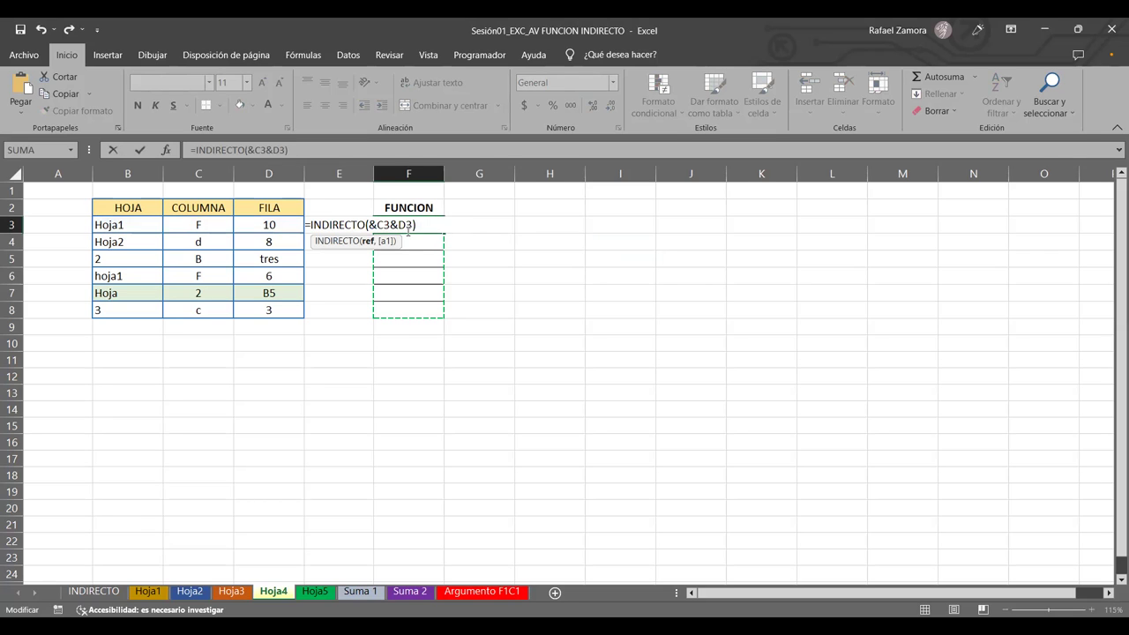
key(ctrl+v)
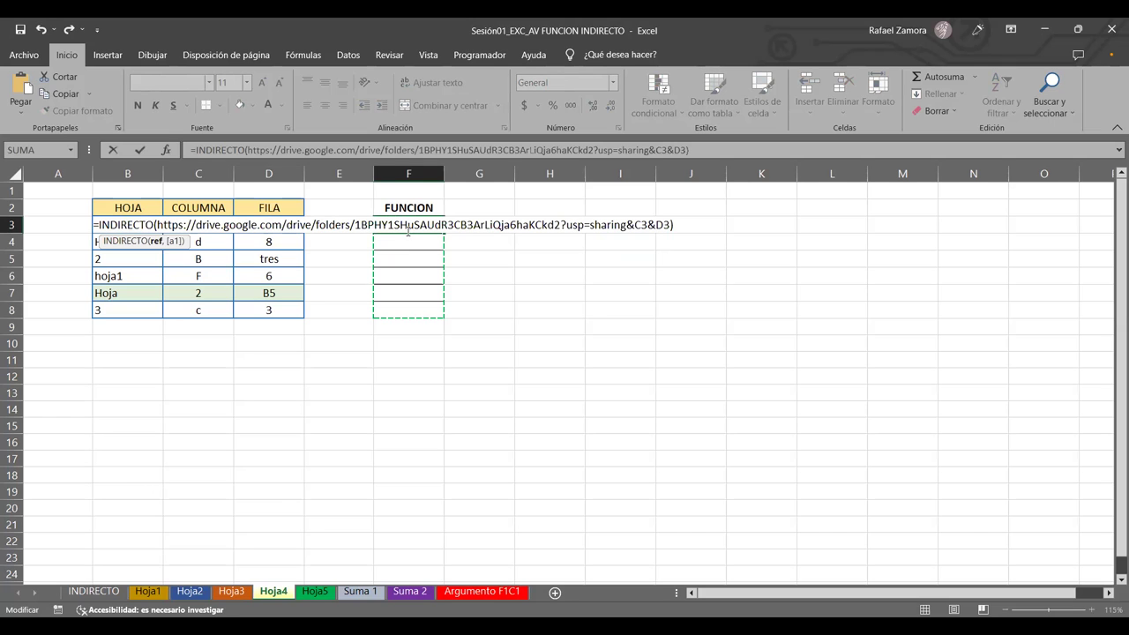
key(ctrl+z)
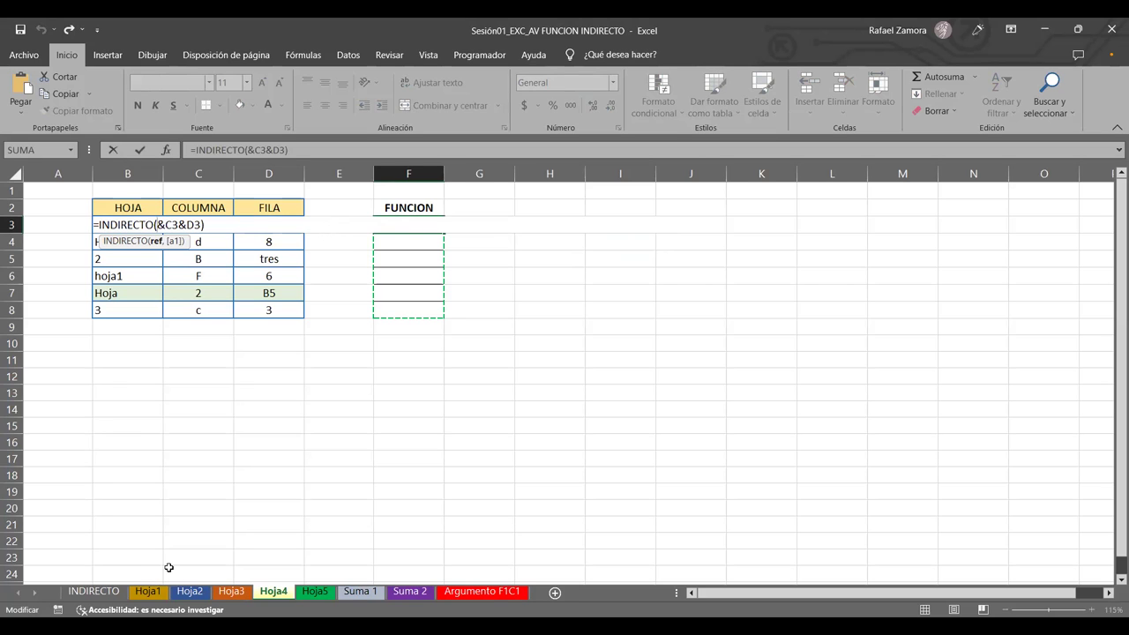
text(HOJA)
key(Escape)
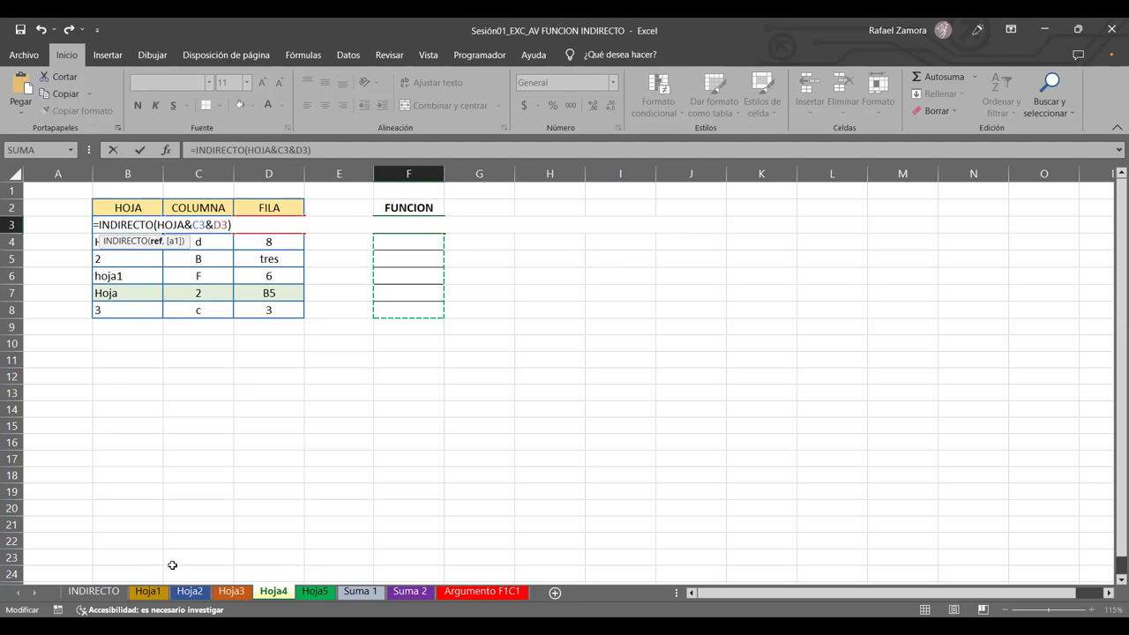
key(BackSpace)
key(BackSpace)
key(BackSpace)
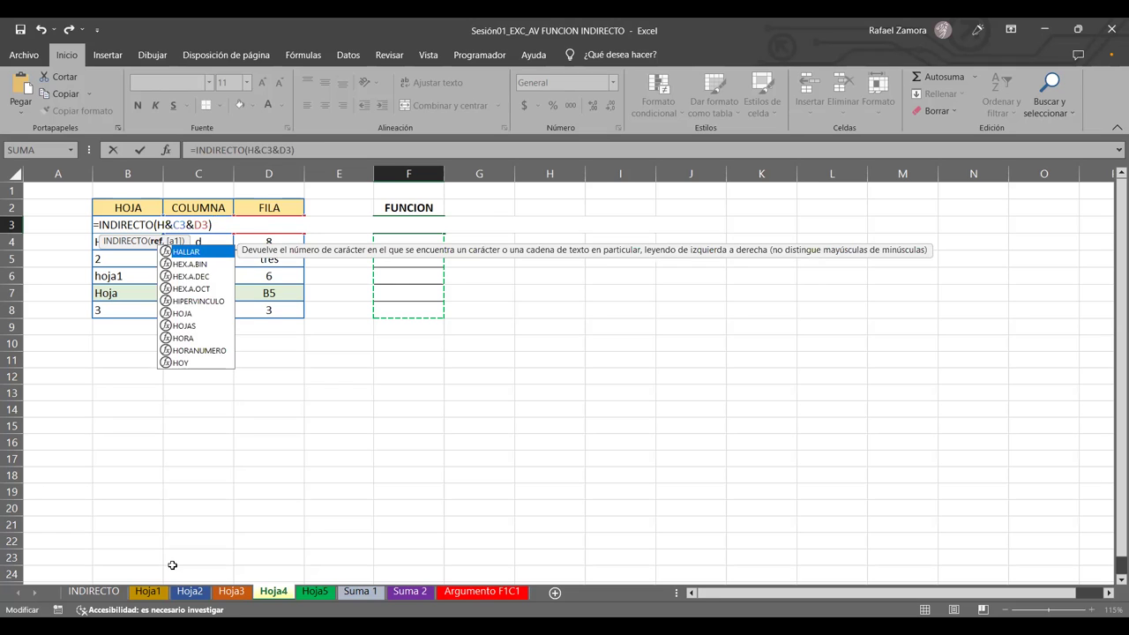
key(BackSpace)
text(hoja1)
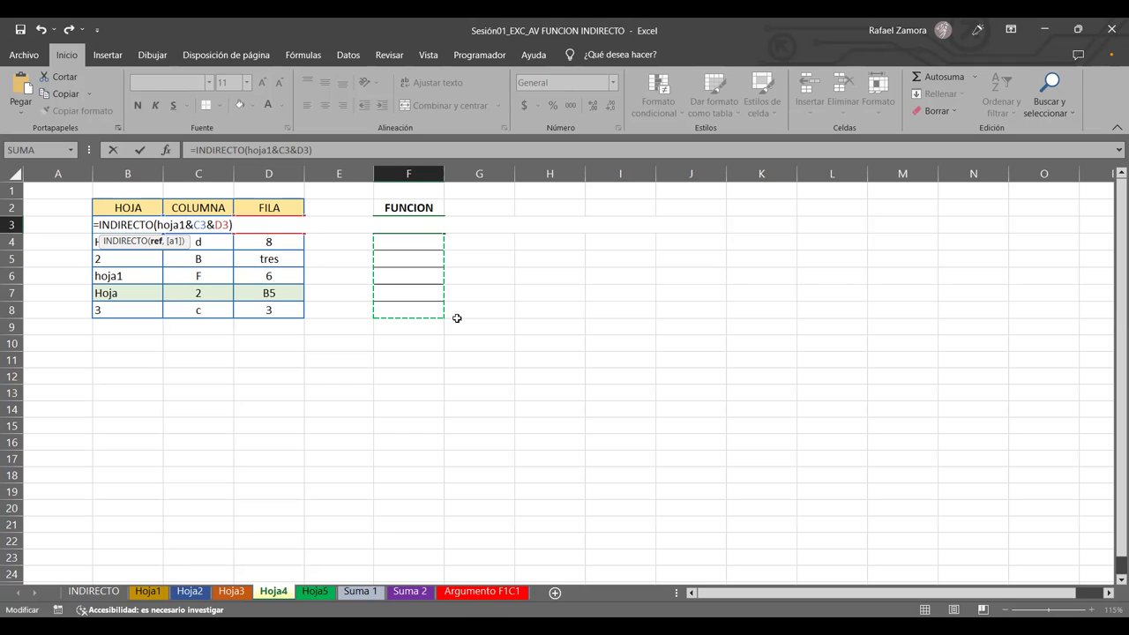
key(ctrl+v)
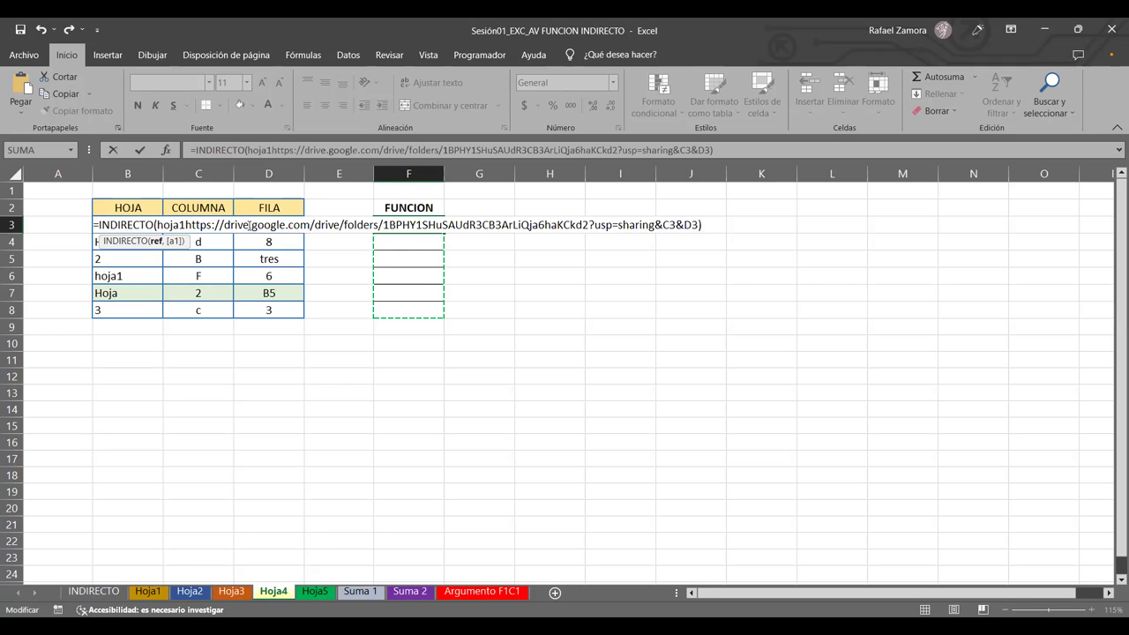
key(ctrl+z)
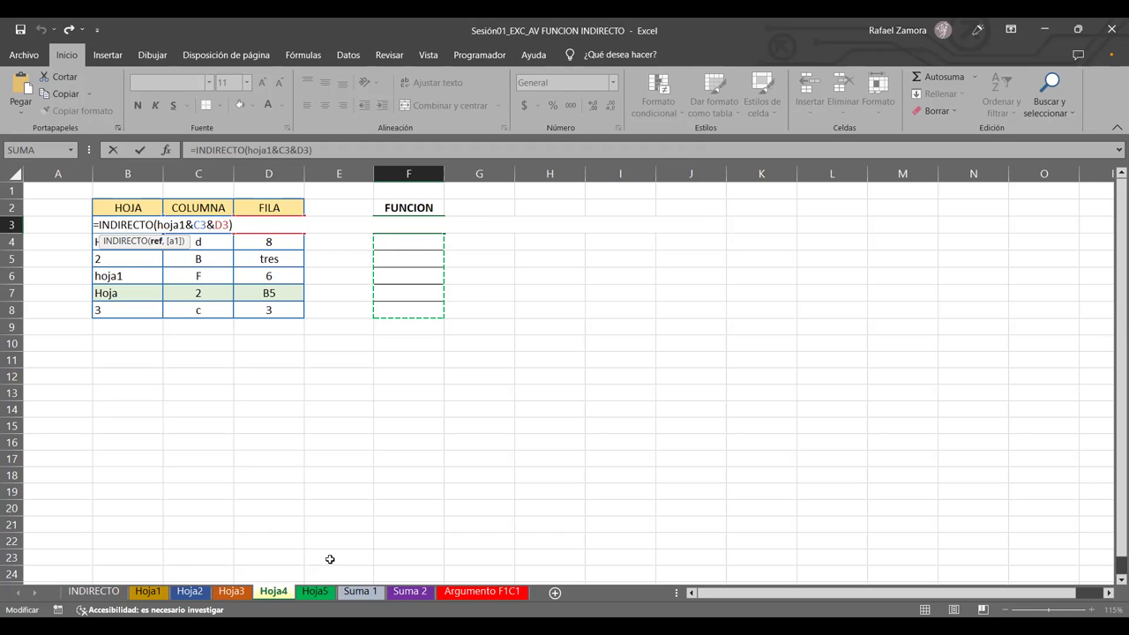
right_click(187, 225)
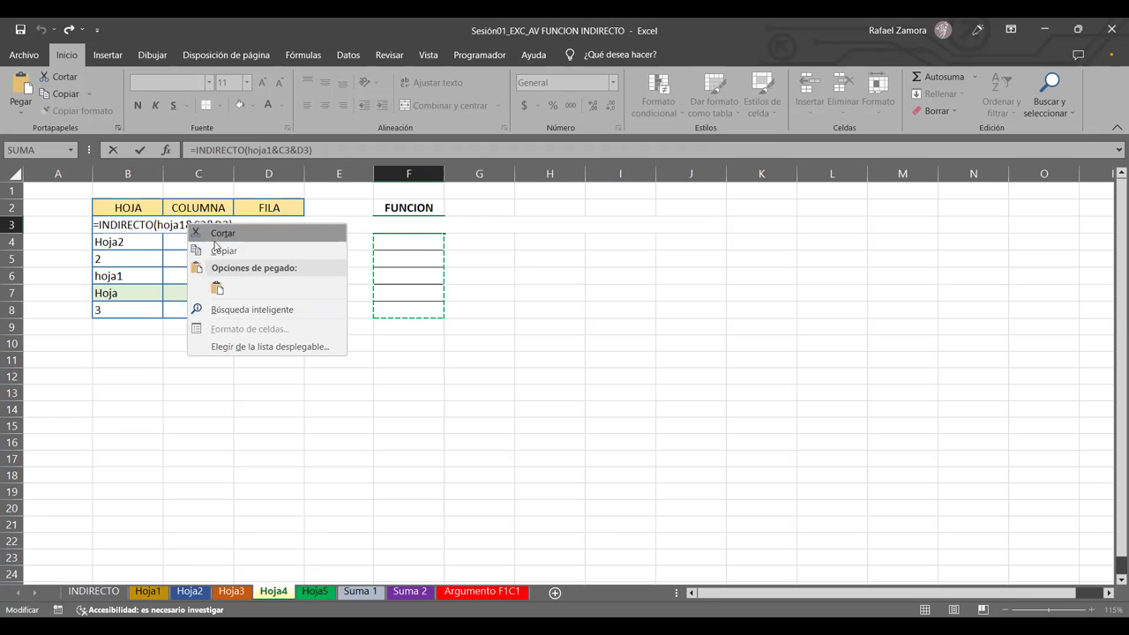
click(186, 226)
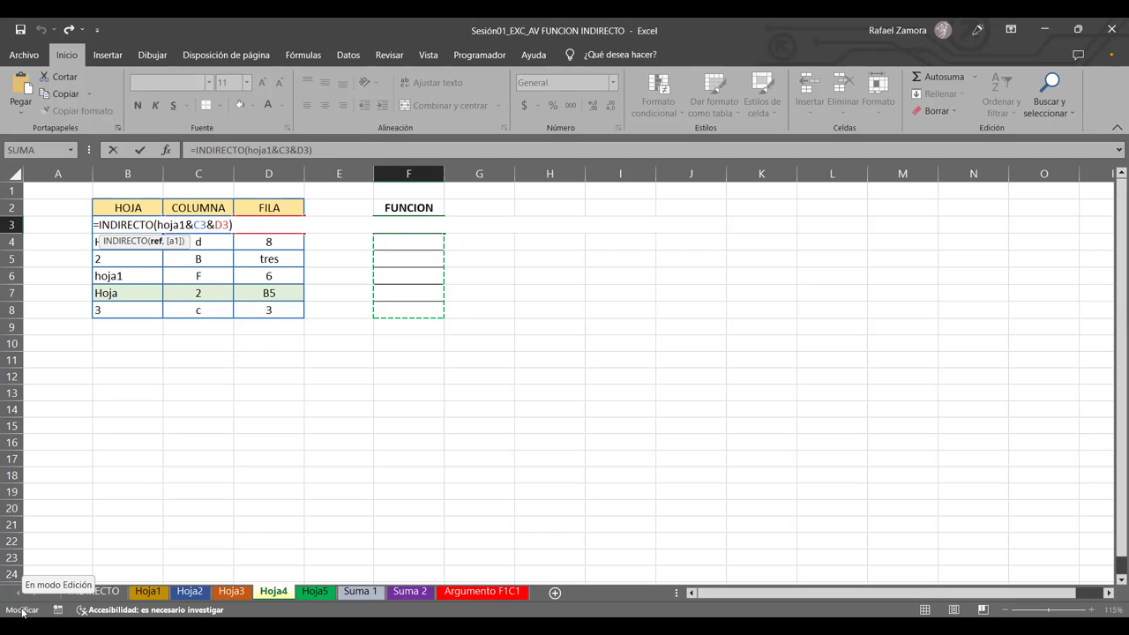
Add ! after hoja1, delete the arguments, cancel the B3 edit and select F3.
text(!)
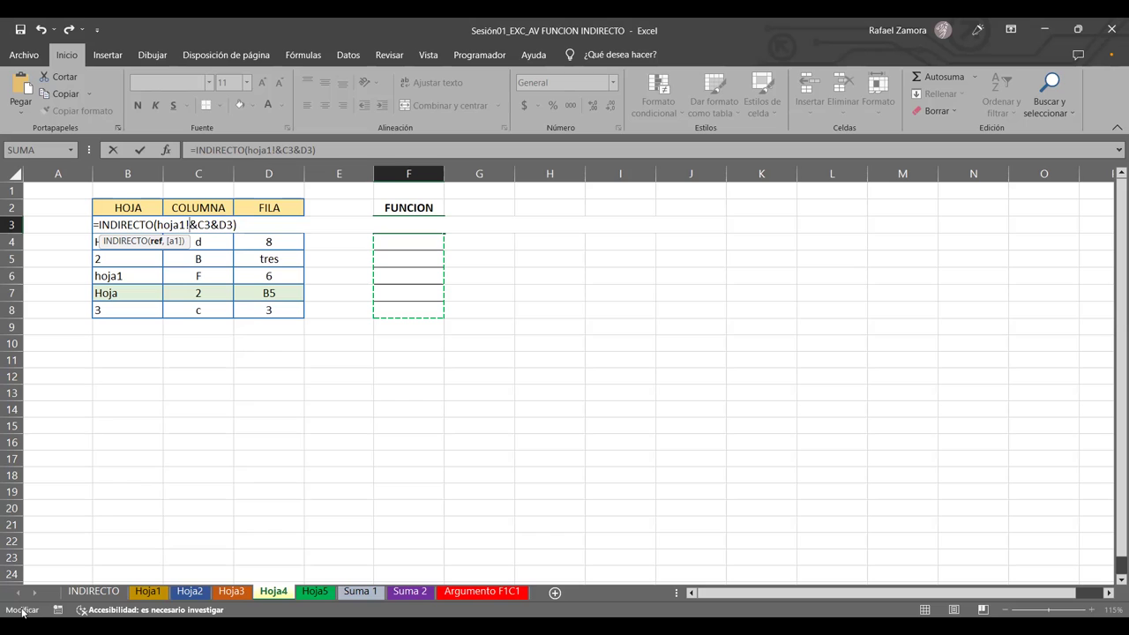
drag(236, 225, 157, 225)
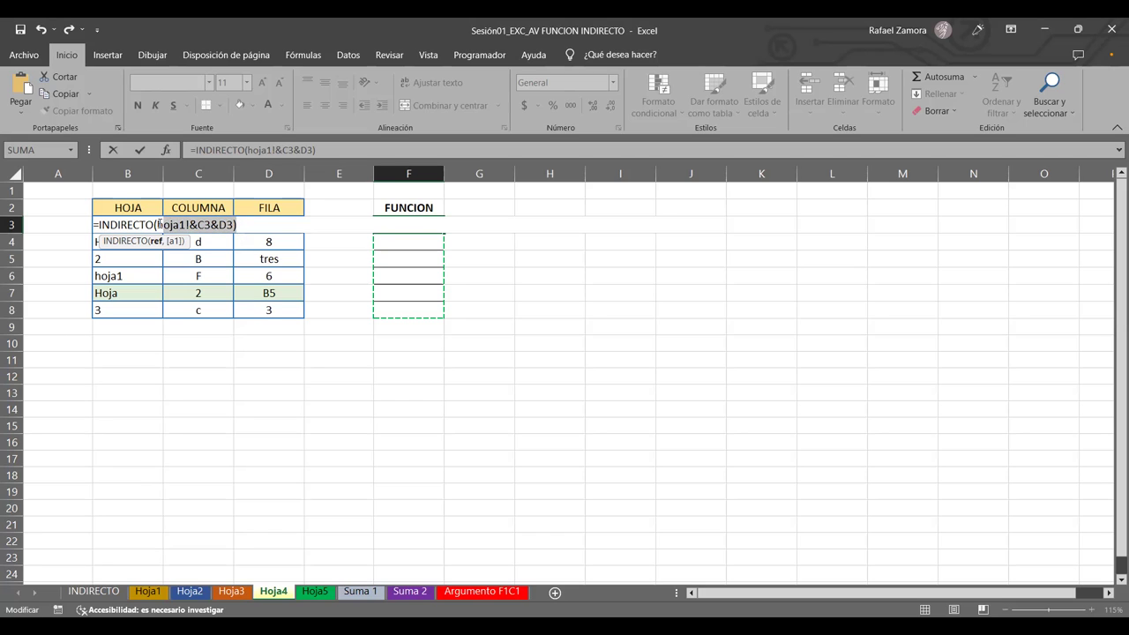
key(BackSpace)
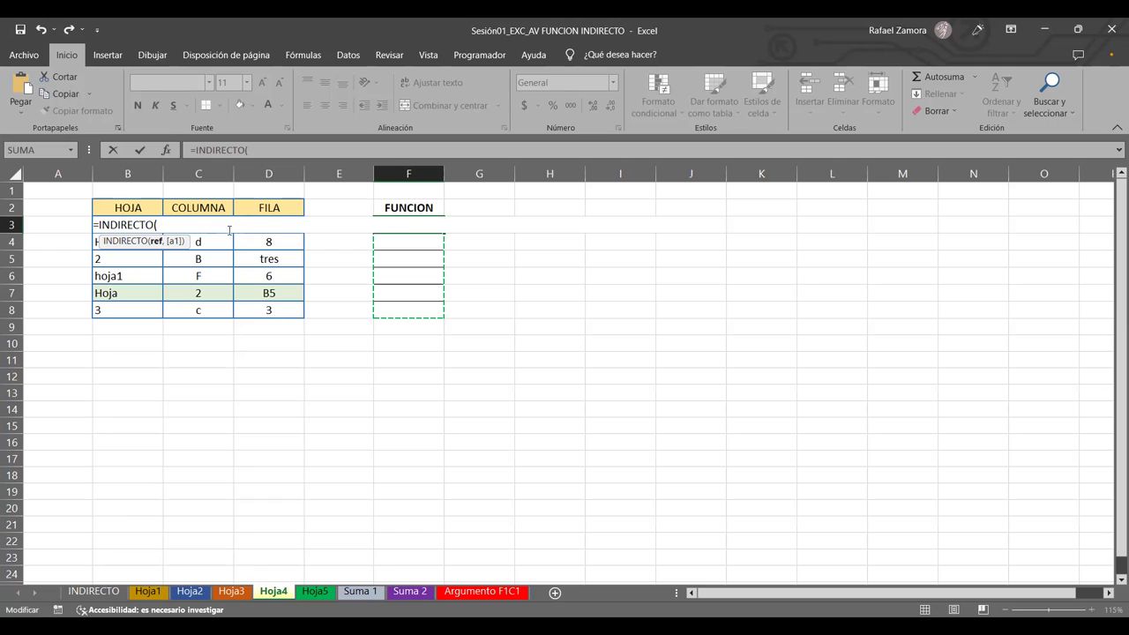
double_click(121, 224)
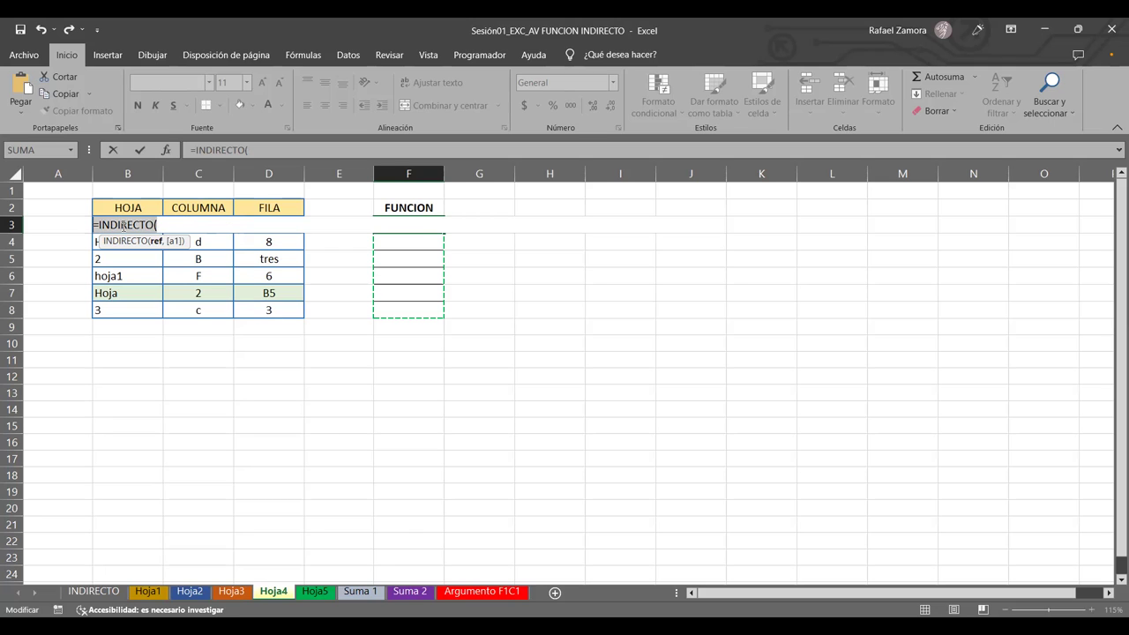
key(Escape)
click(370, 262)
click(411, 228)
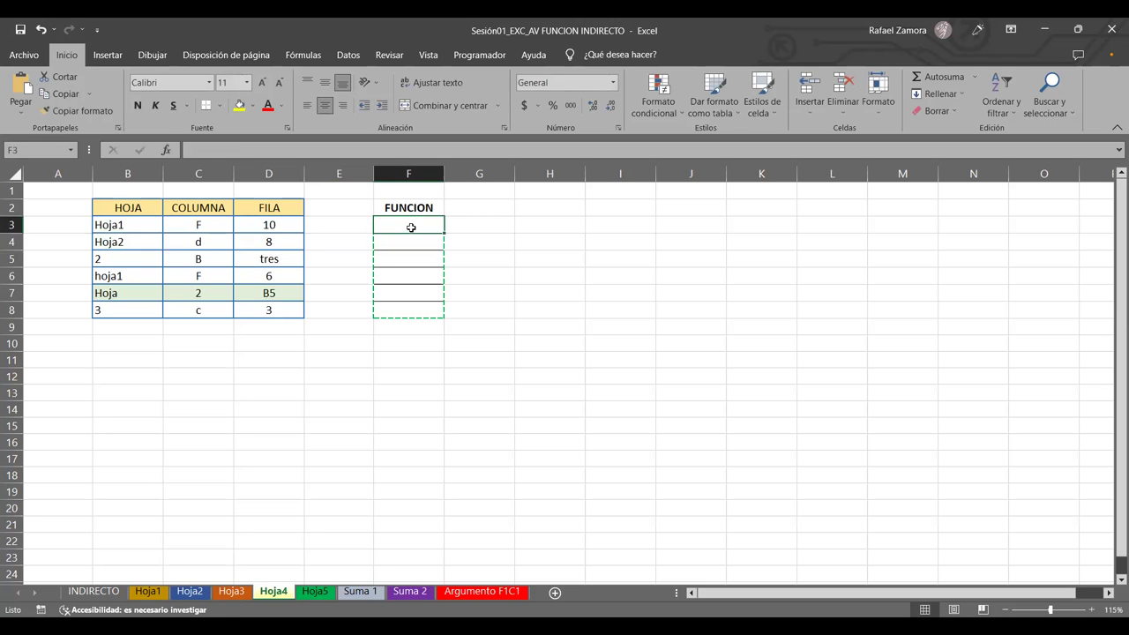
Enter =INDIRECTO(Hoja1!F10) in F3 by pointing at Hoja1 cell F10.
text(=)
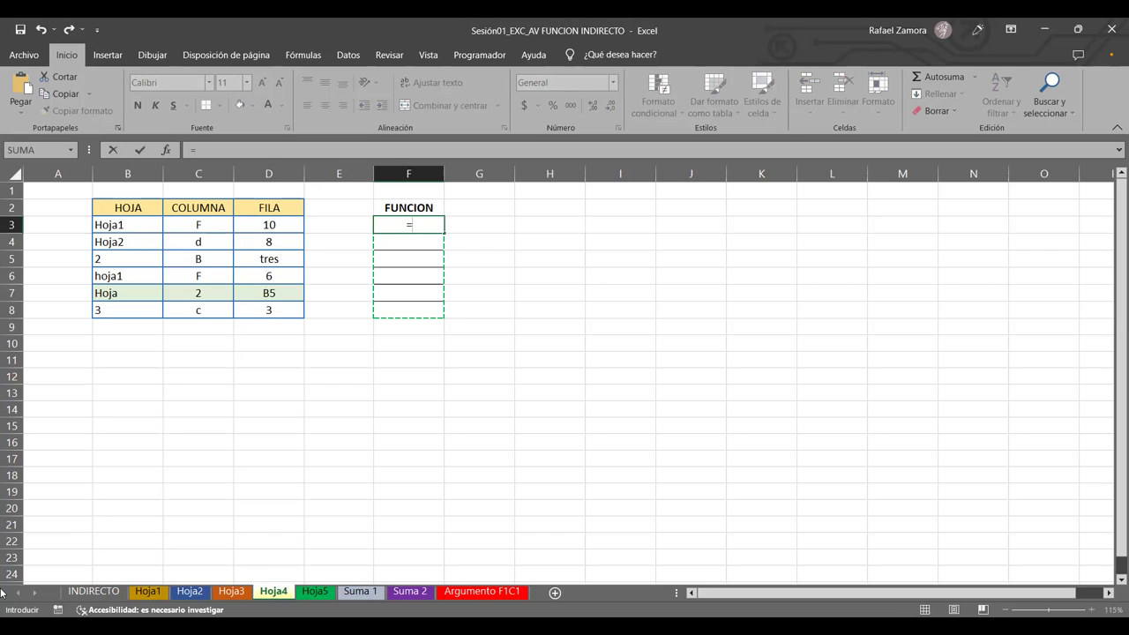
click(428, 224)
text(i)
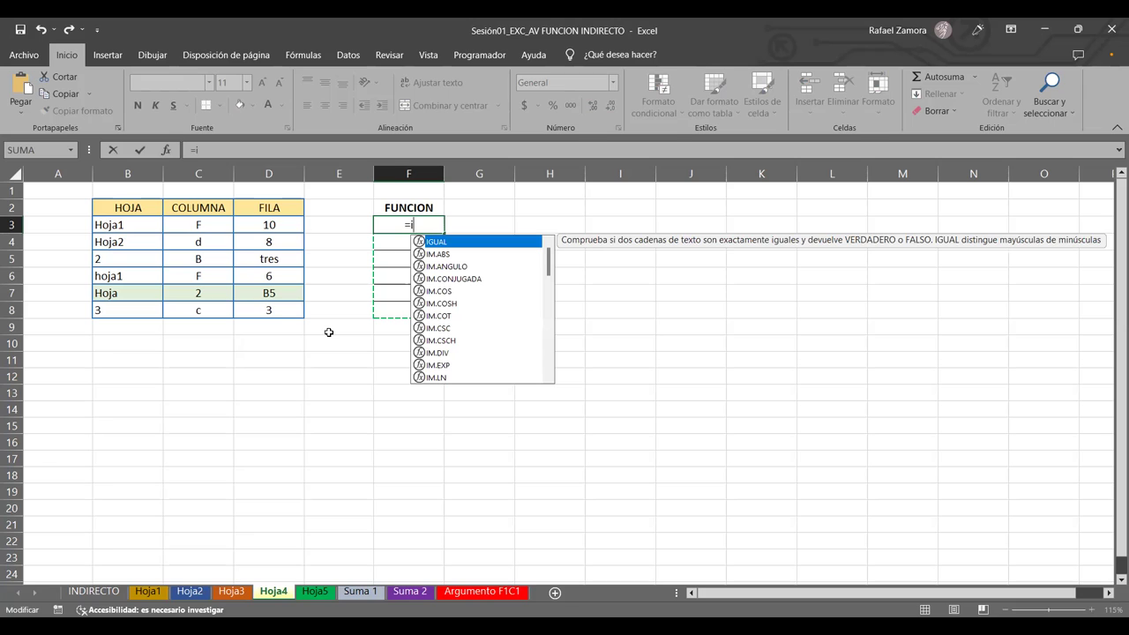
text(ndirecto()
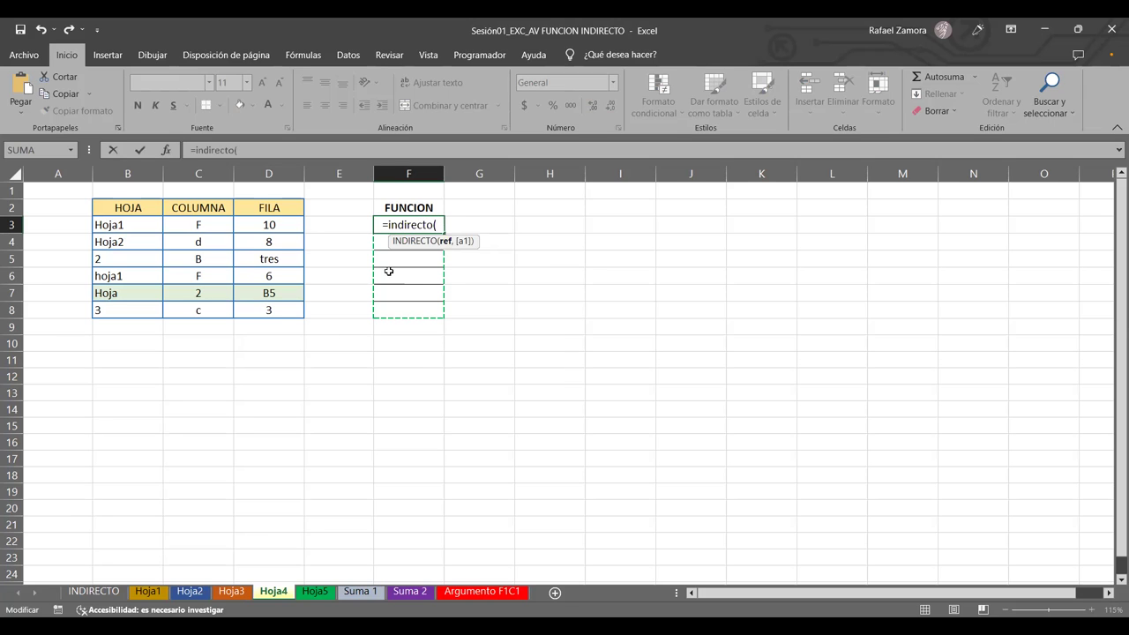
click(149, 593)
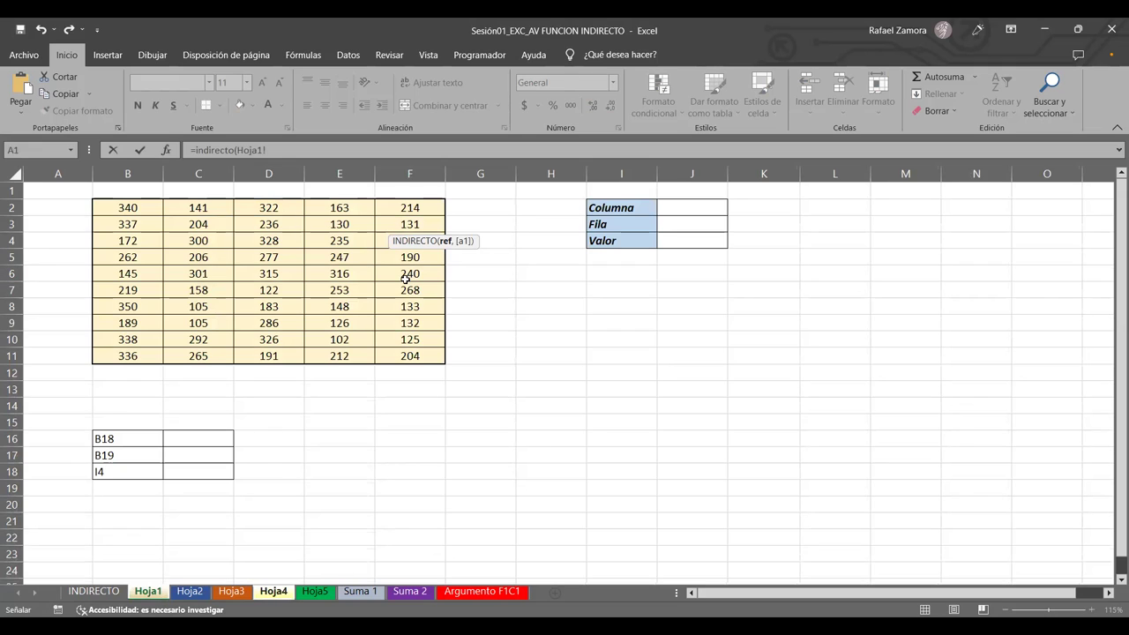
click(398, 336)
key(Return)
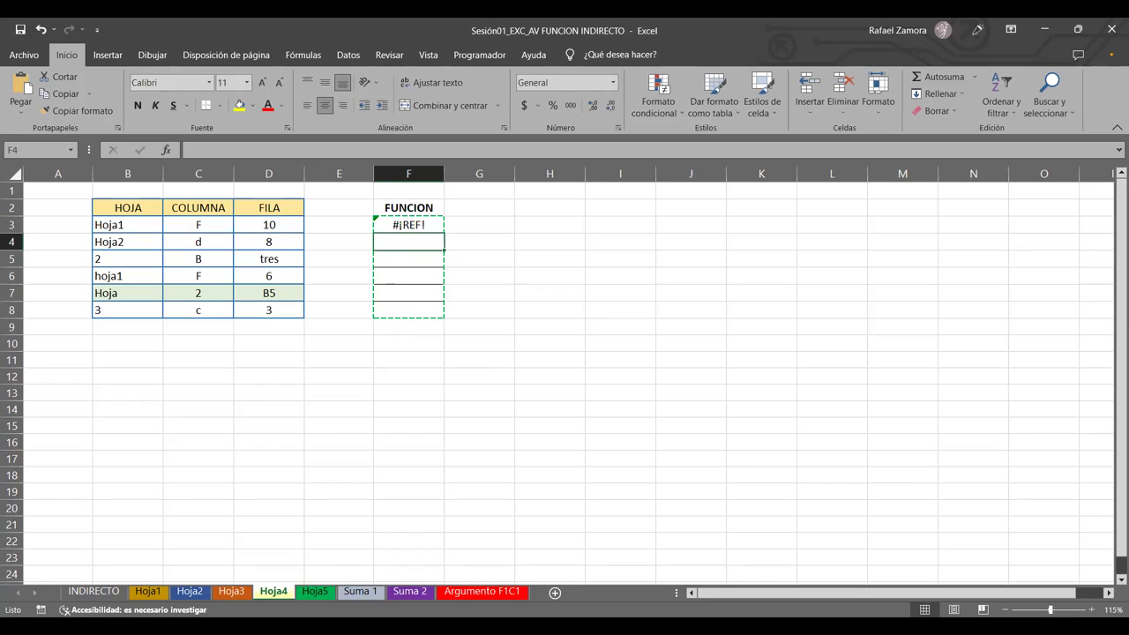
click(407, 222)
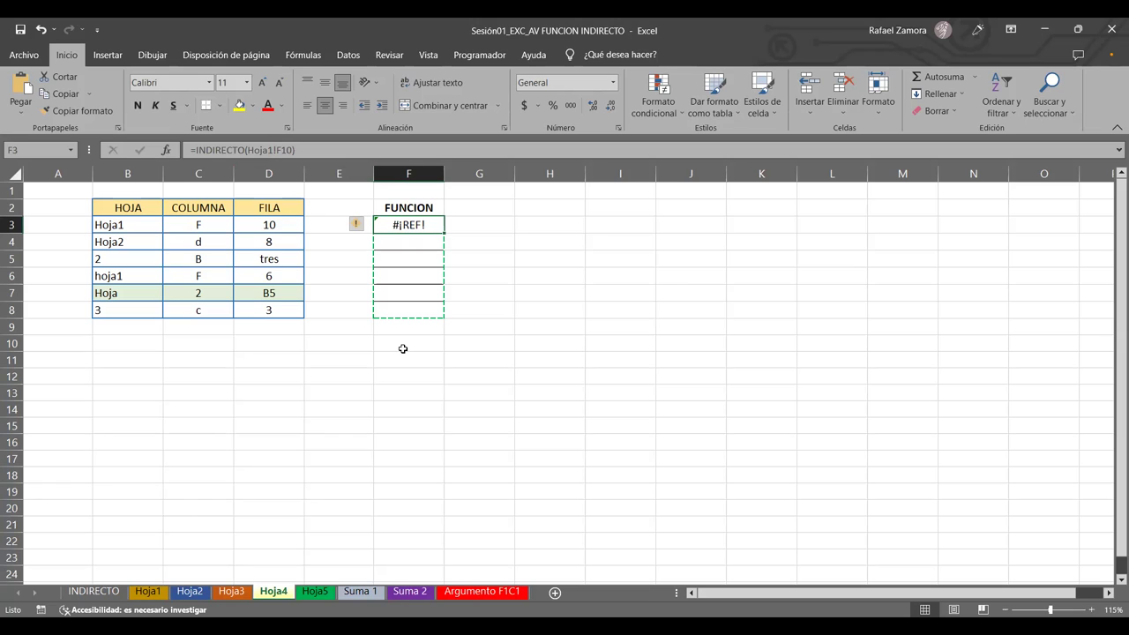
Insert & and quotes into F3's formula so it reads =INDIRECTO(Hoja1!&"F"&"10").
click(349, 152)
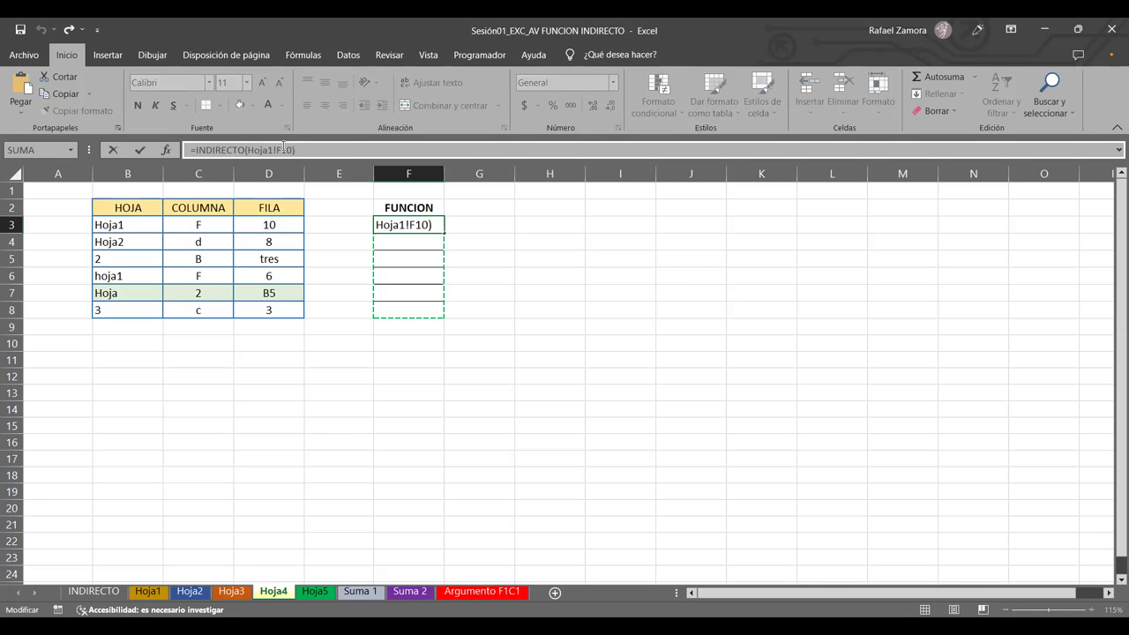
click(278, 150)
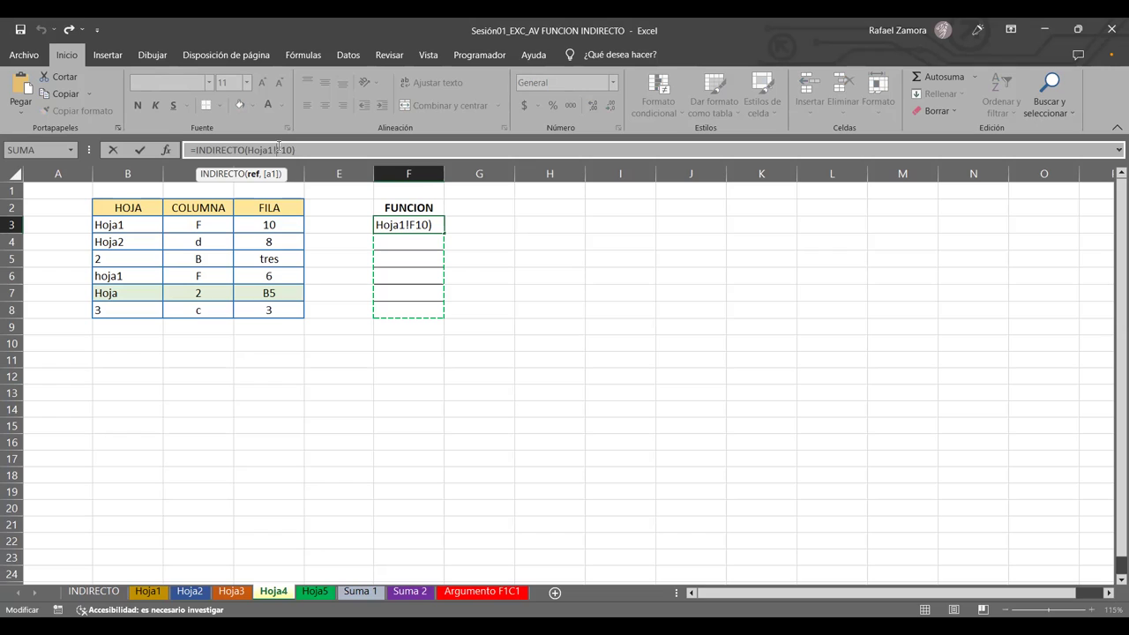
double_click(411, 226)
click(399, 224)
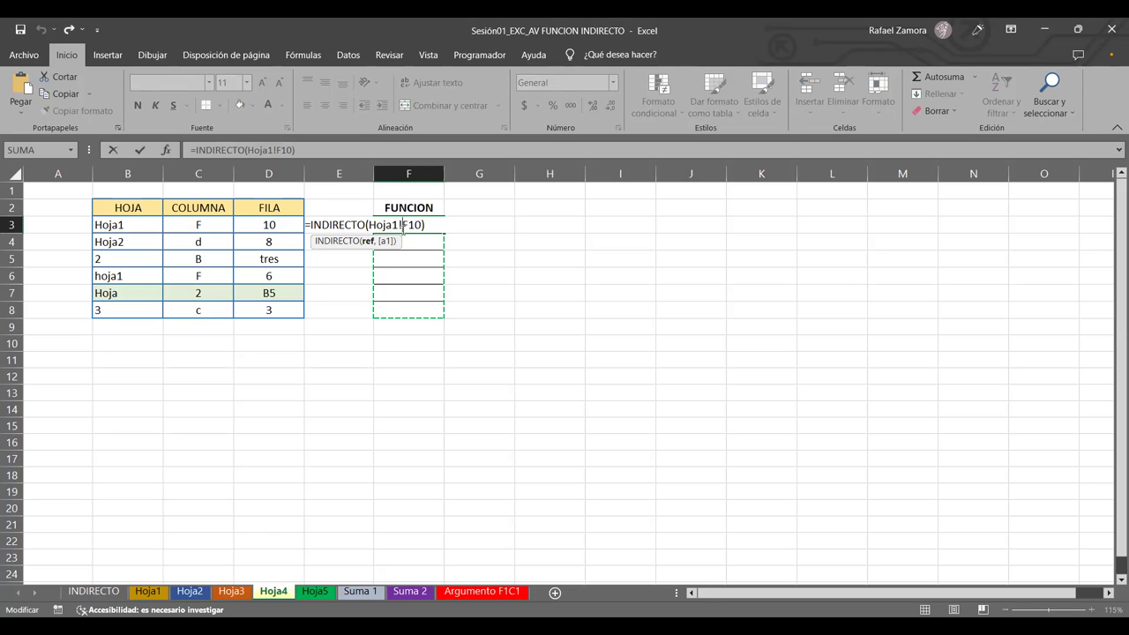
text(&)
key(BackSpace)
text(&")
key(Right)
text("/)
key(BackSpace)
text(&")
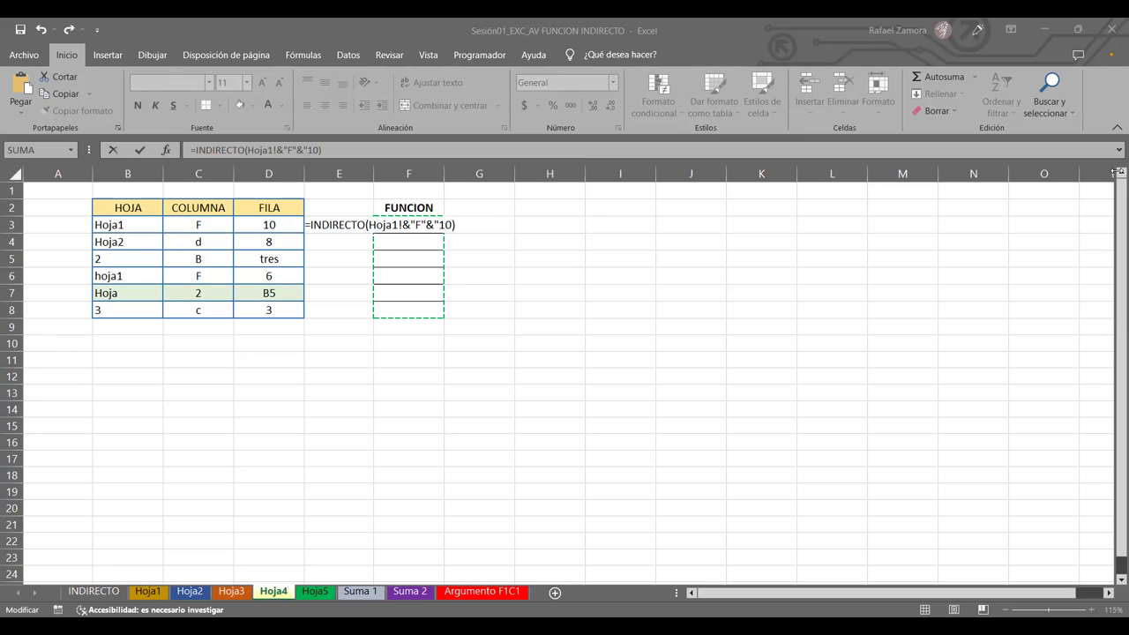
click(424, 224)
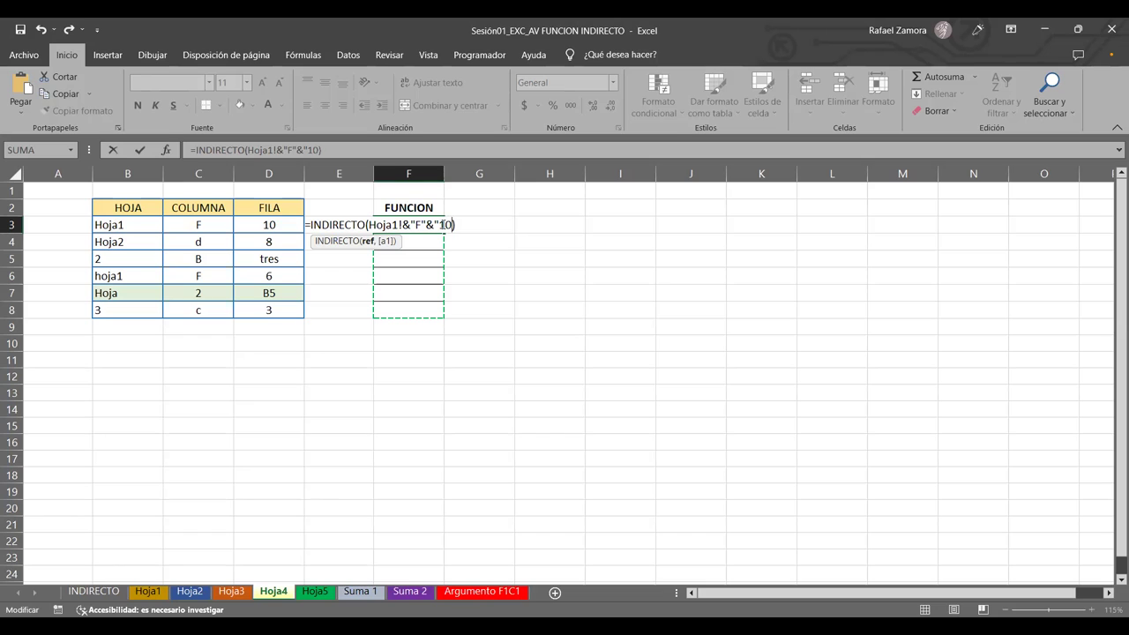
Delete F3's formula arguments and look through Hoja1, Hoja5 and Hoja3 before returning to Hoja4.
drag(453, 224, 368, 226)
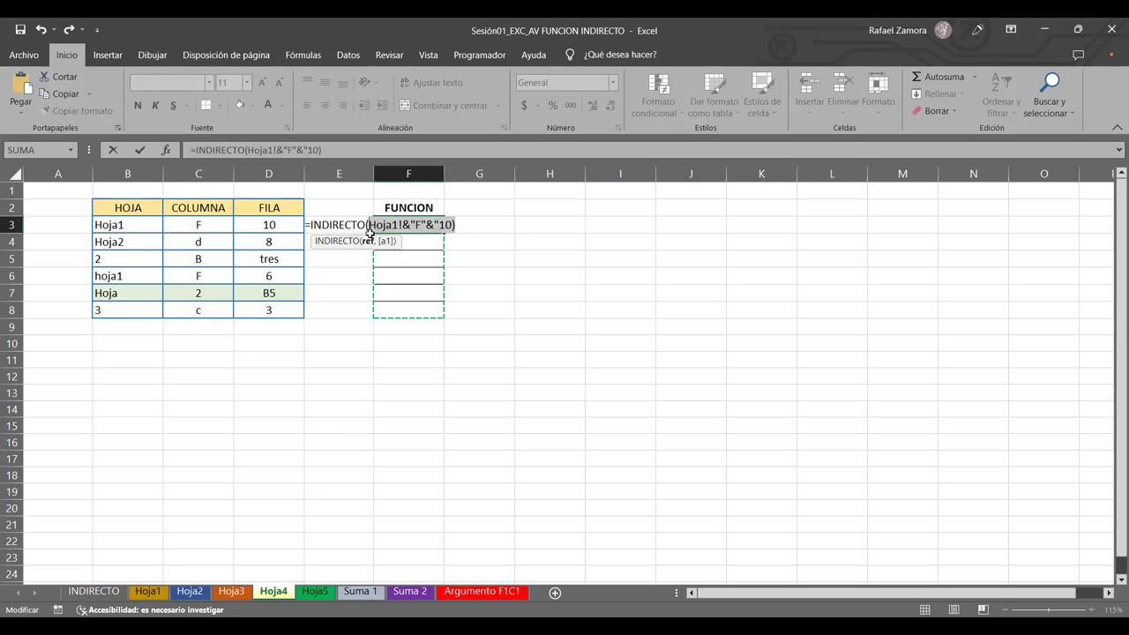
key(Delete)
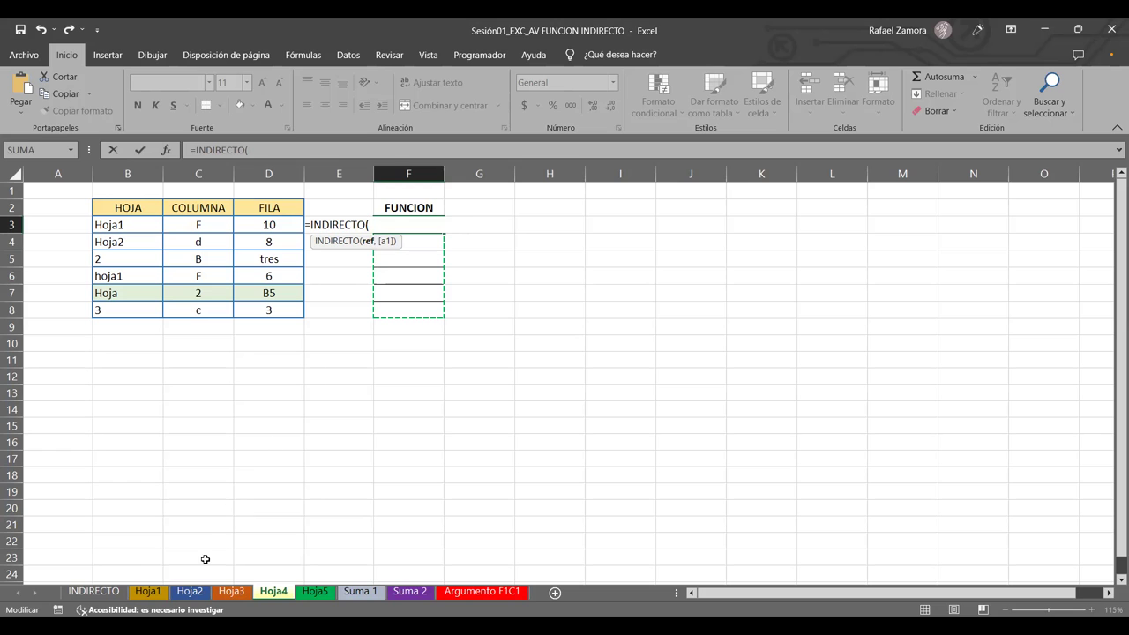
click(148, 592)
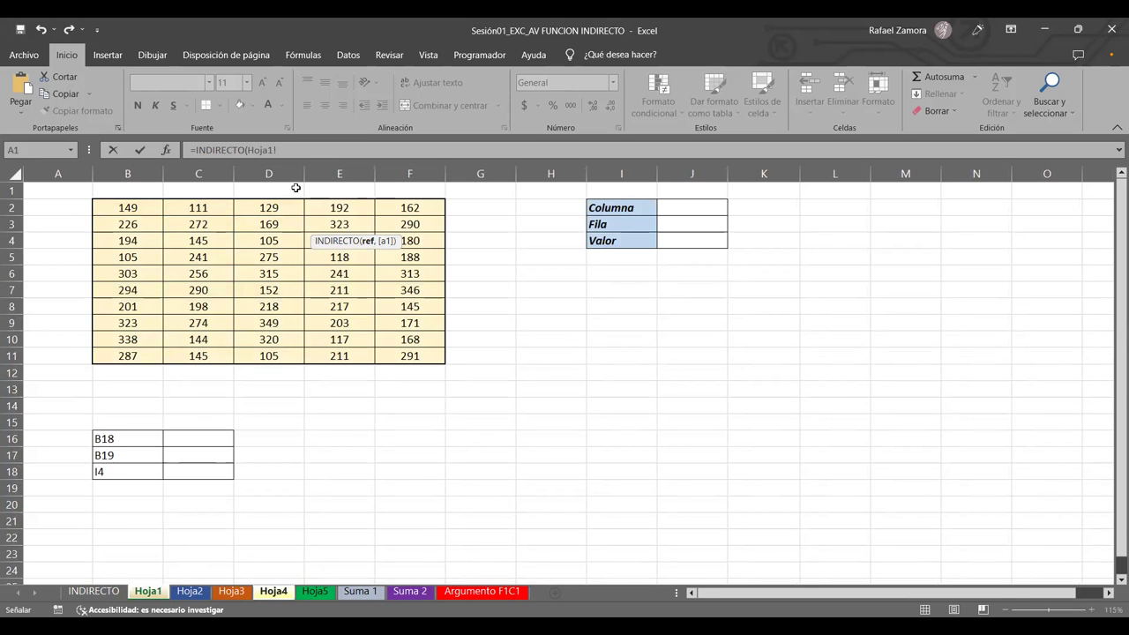
drag(352, 174, 391, 176)
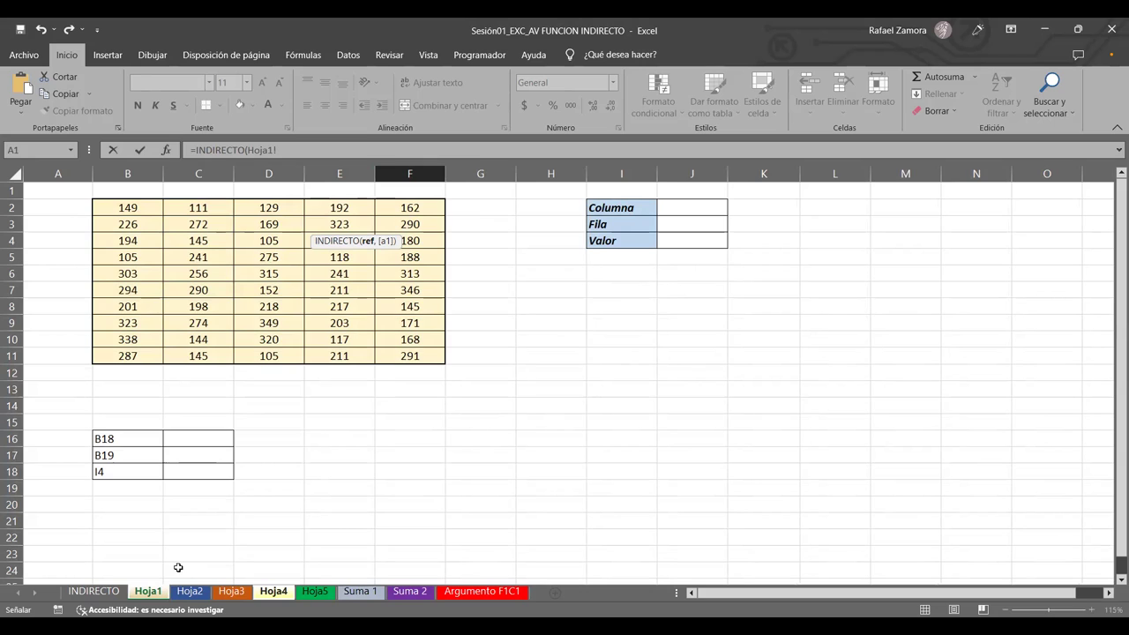
click(323, 595)
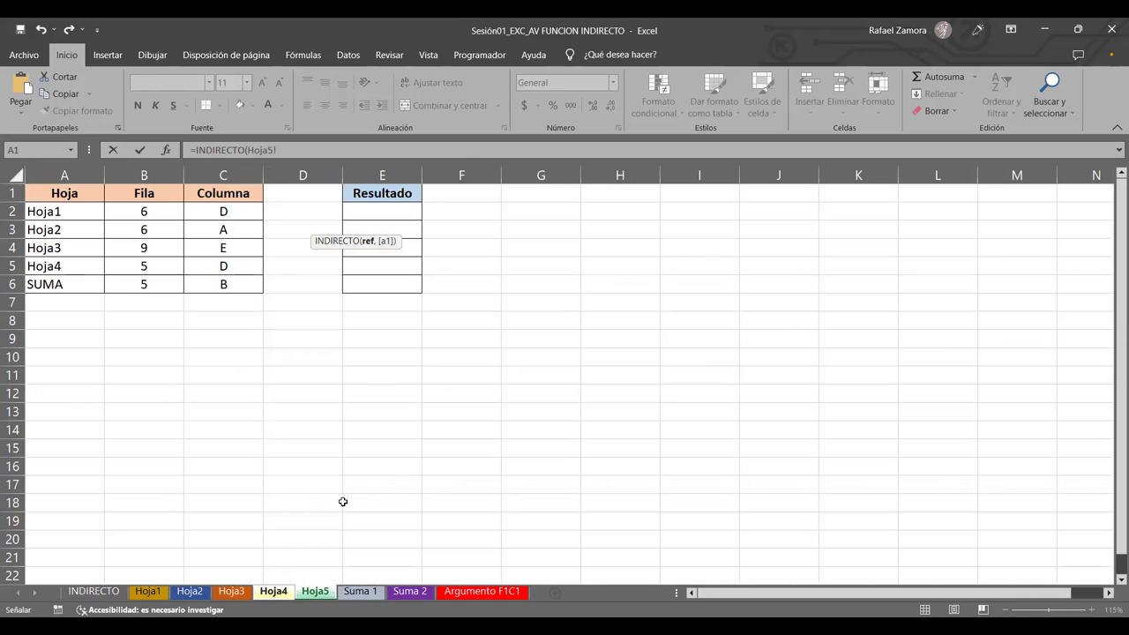
click(230, 597)
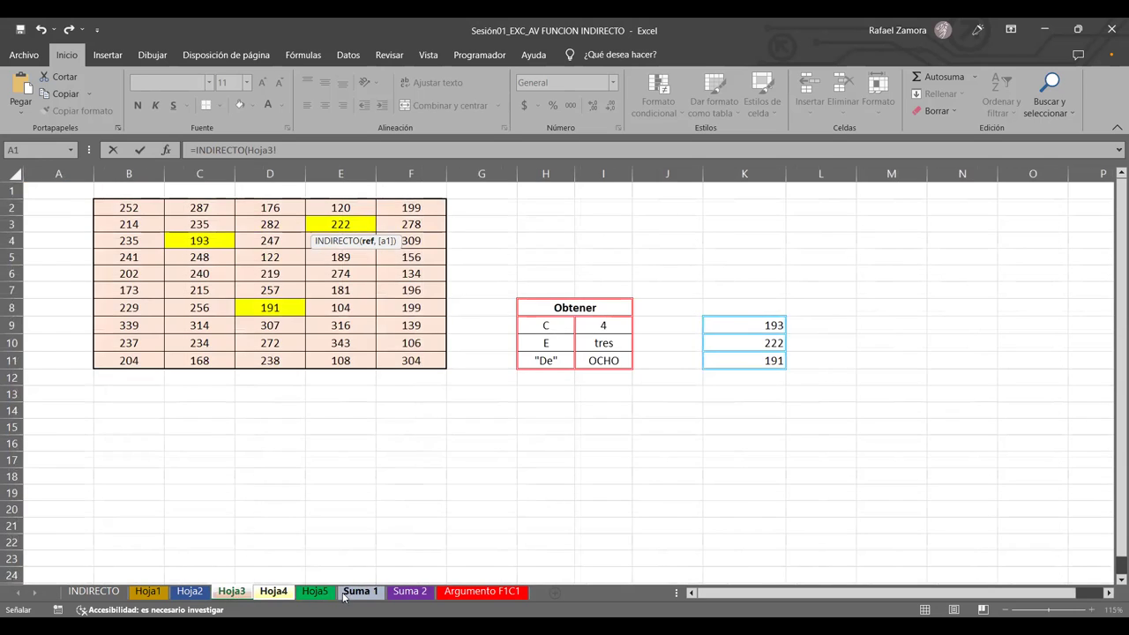
click(319, 595)
click(280, 596)
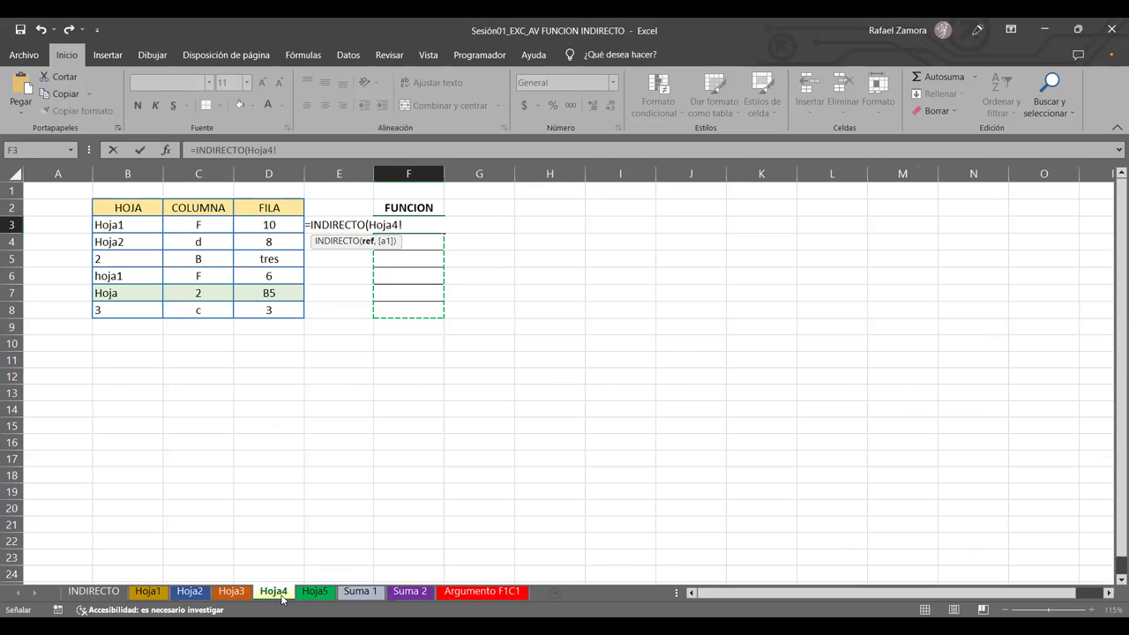
Build Hoja1!C3&Hoja4!C3&Hoja4!D3 references into F3's INDIRECTO formula.
click(203, 225)
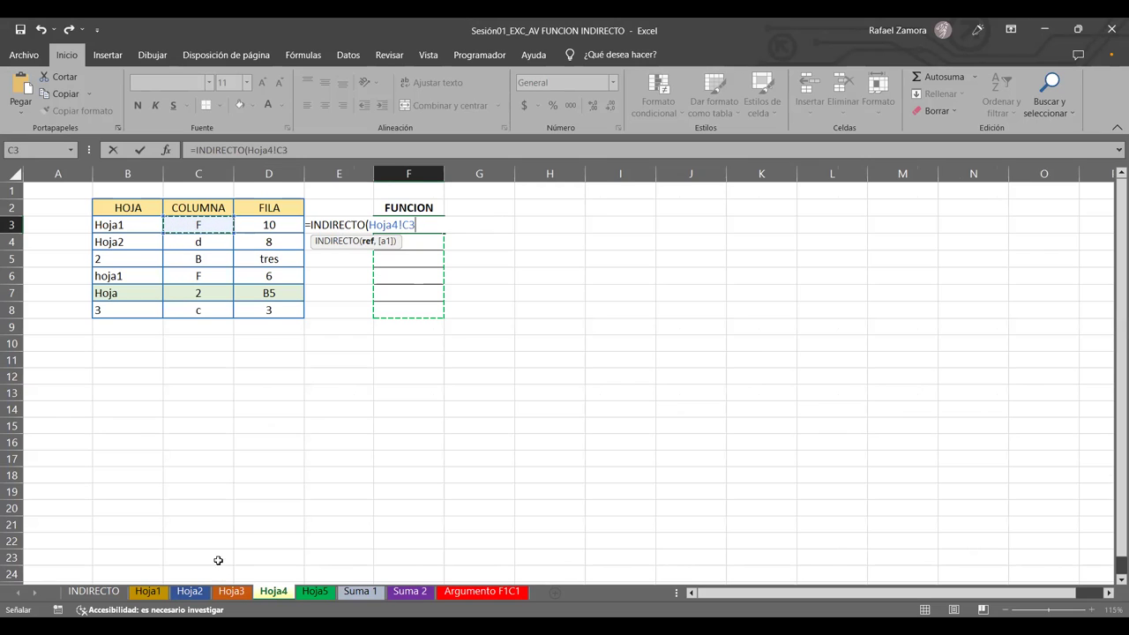
click(162, 592)
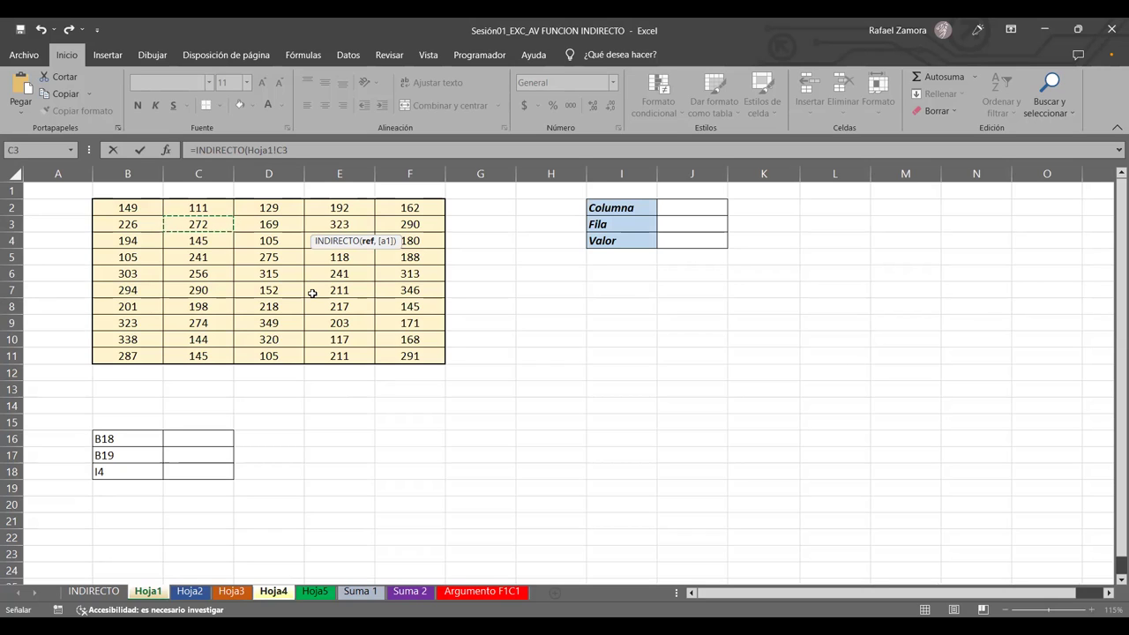
text(/)
key(BackSpace)
text(&)
click(264, 596)
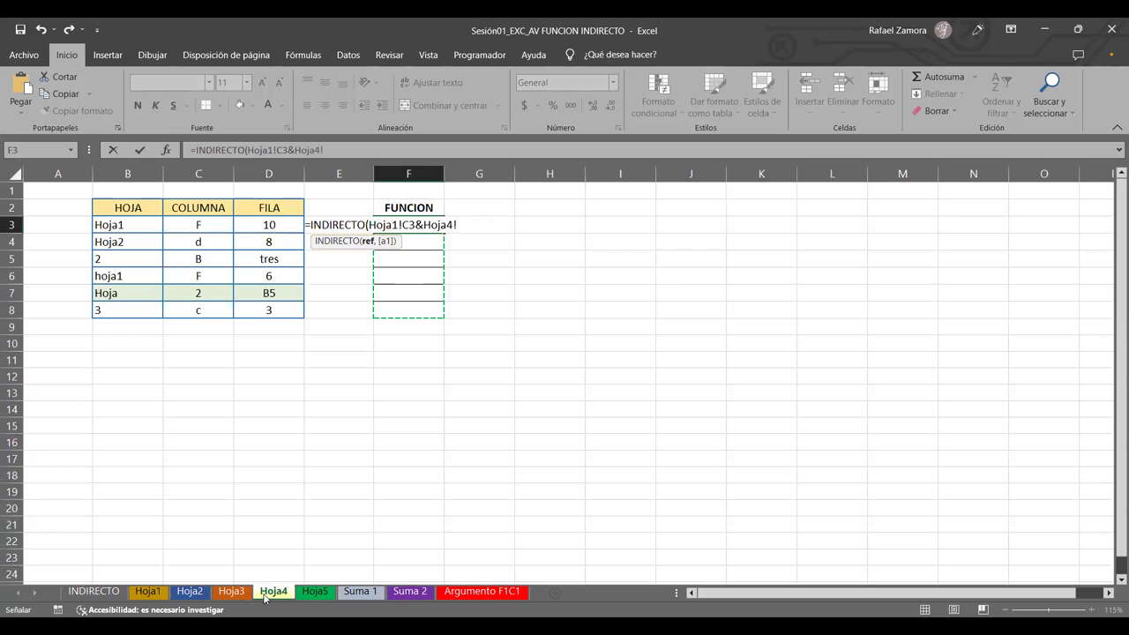
click(210, 228)
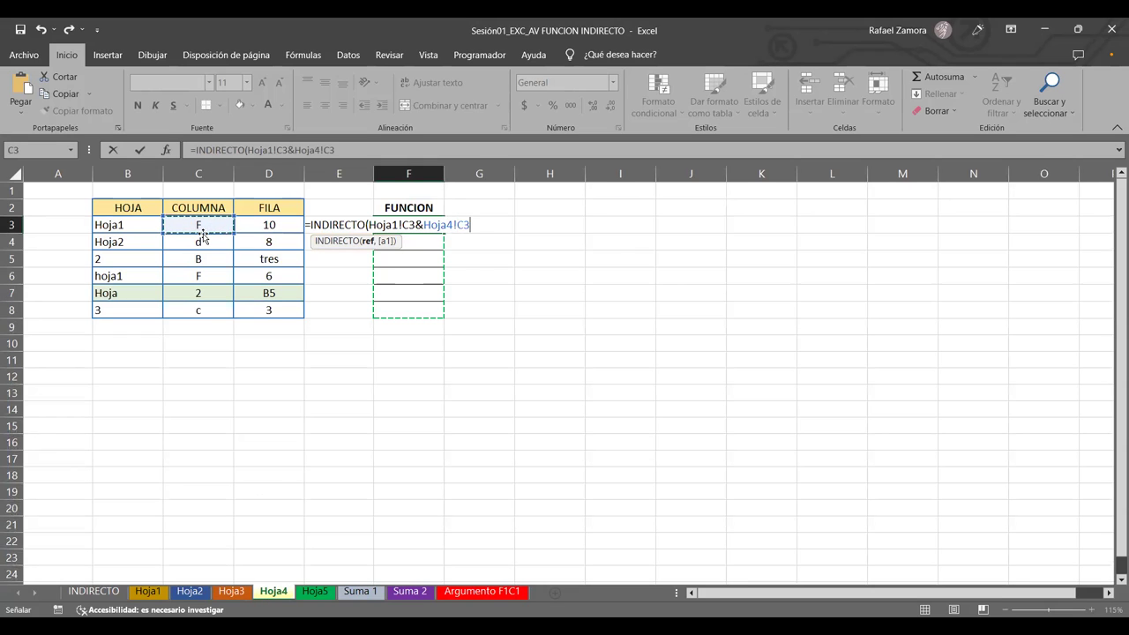
text(&)
click(281, 226)
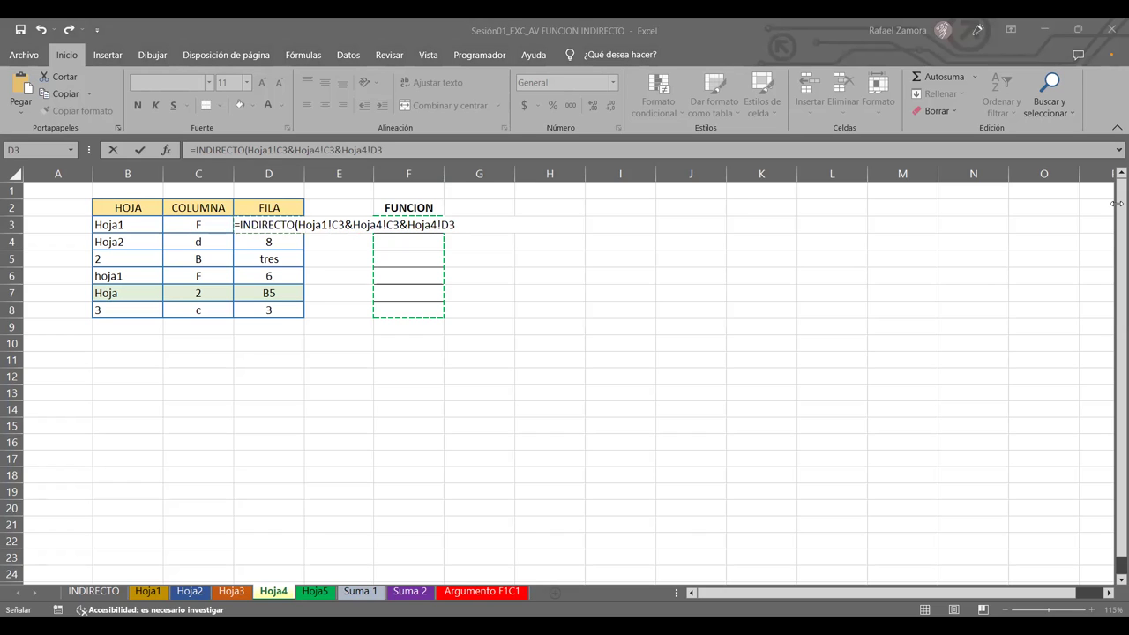
Remove those cross-sheet references, leaving F3 as just =INDIRECTO(.
double_click(460, 224)
drag(300, 224, 500, 234)
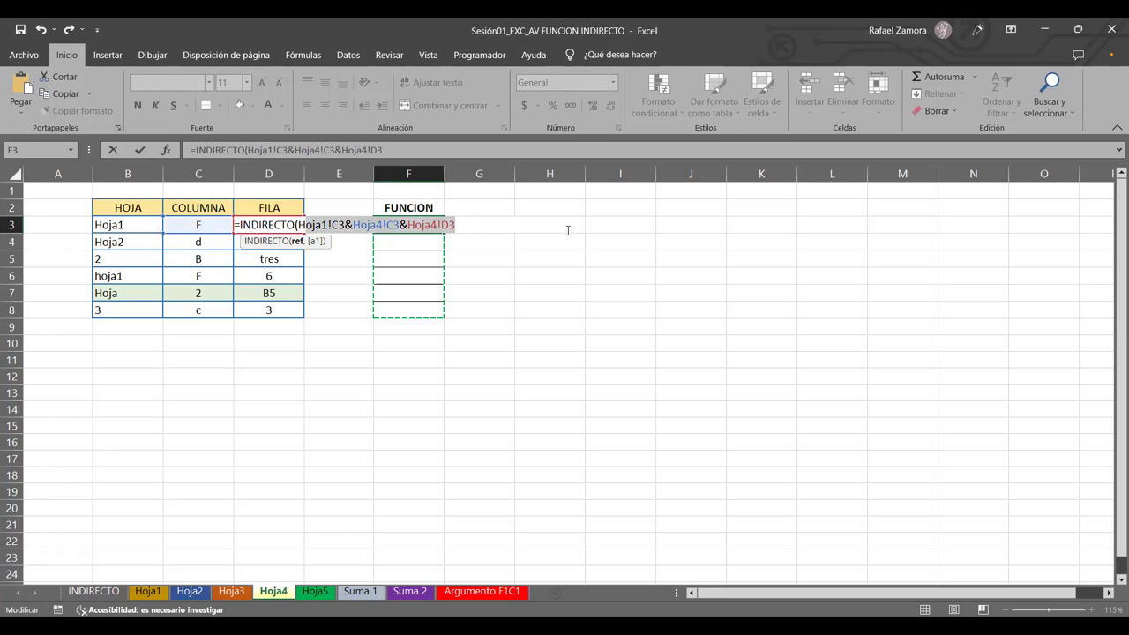
key(BackSpace)
text(()
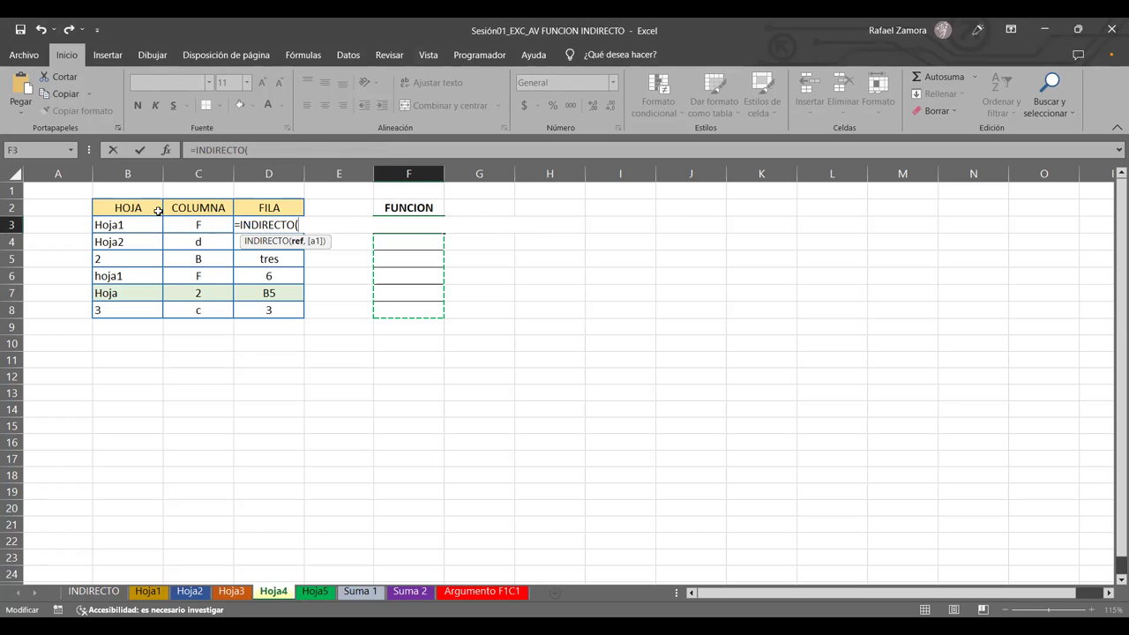
Re-enter =INDIRECTO(B3&C3&D3) in F3 from the sheet name, column letter and row number.
click(123, 225)
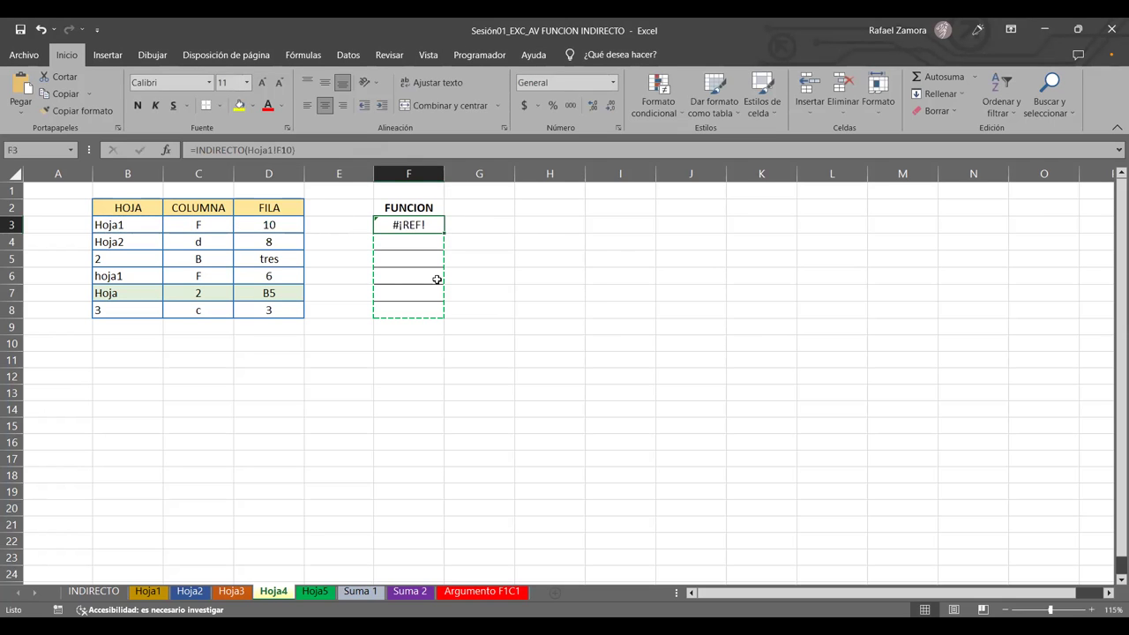
text(=)
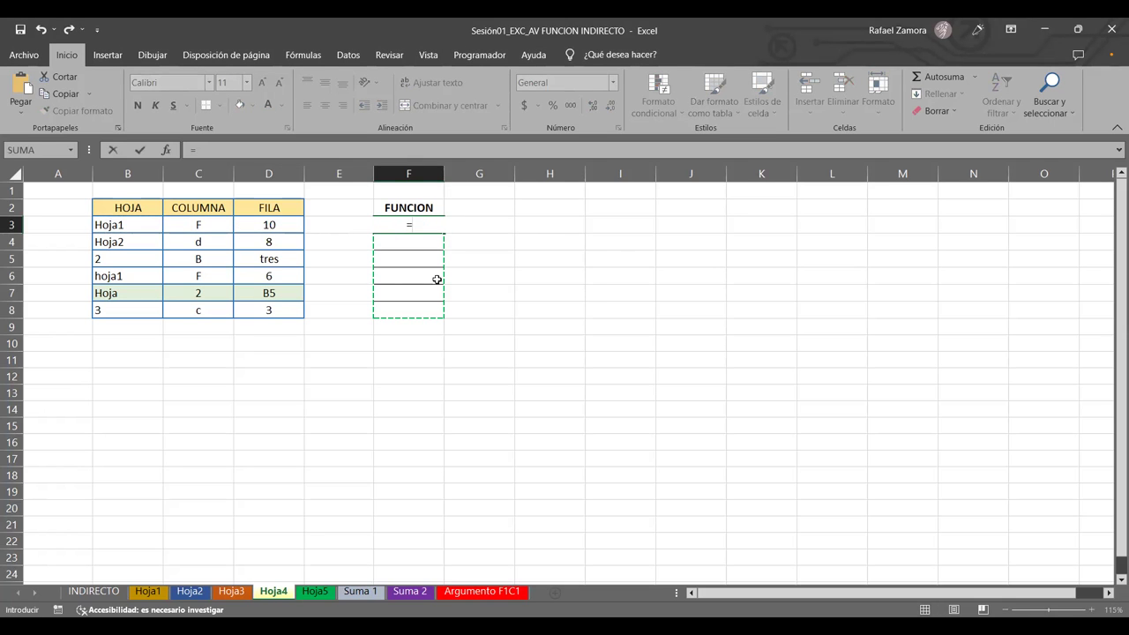
text(ind)
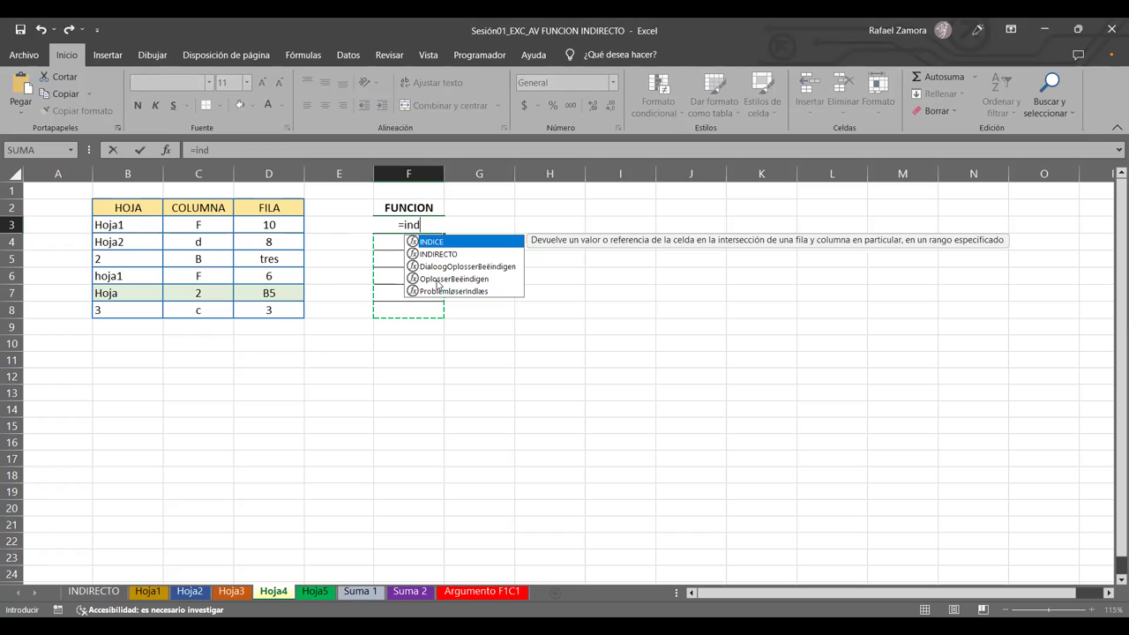
key(Down)
key(Tab)
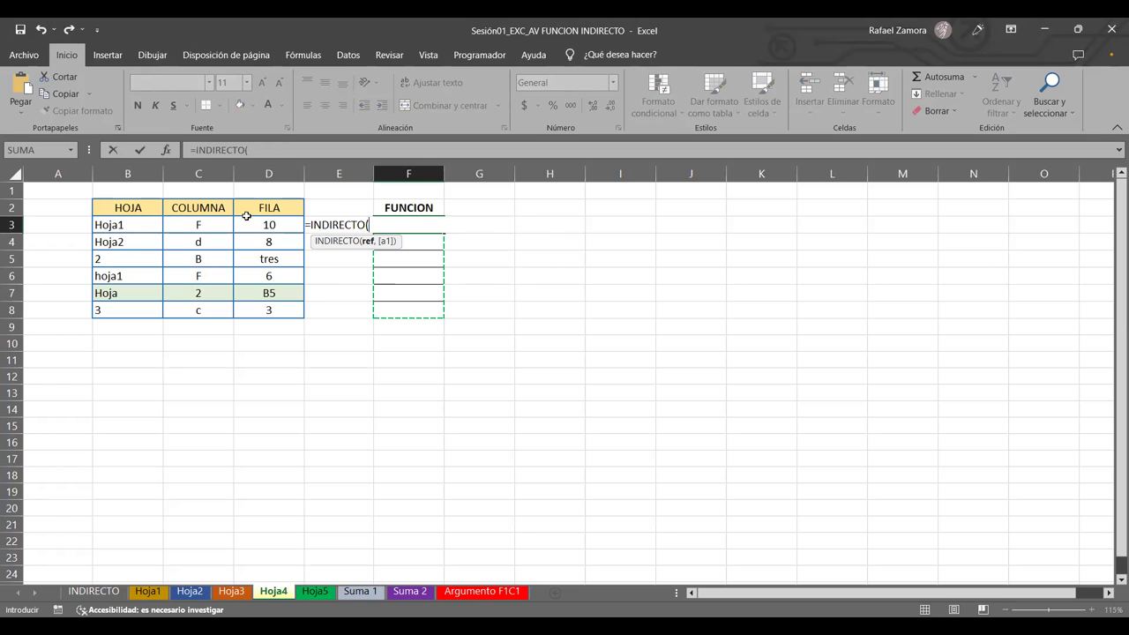
click(147, 222)
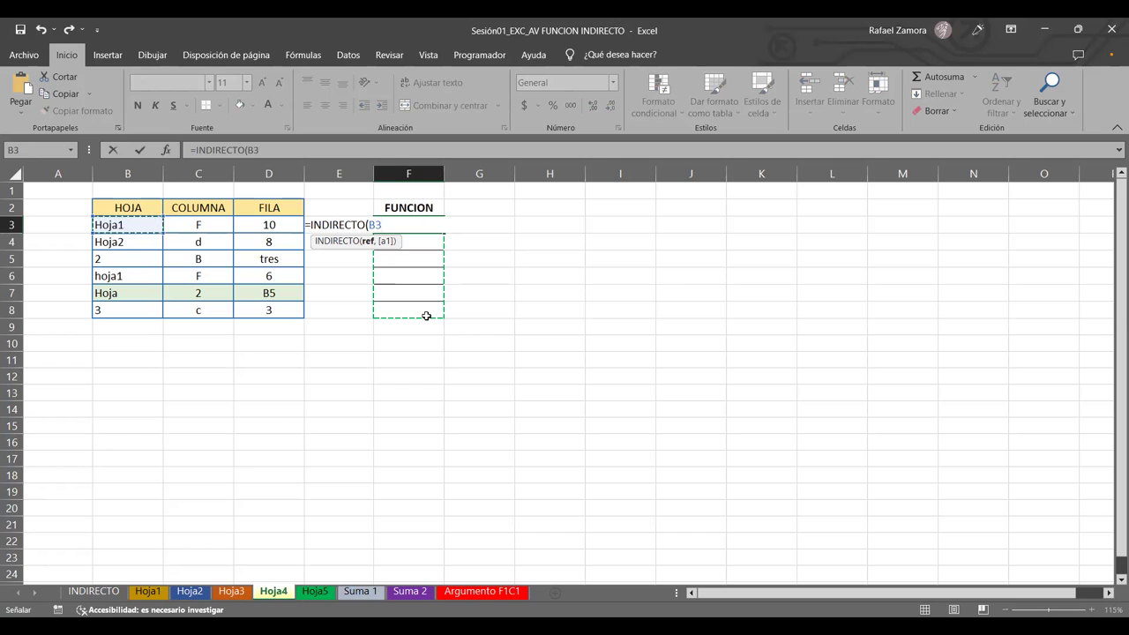
text(&)
click(223, 224)
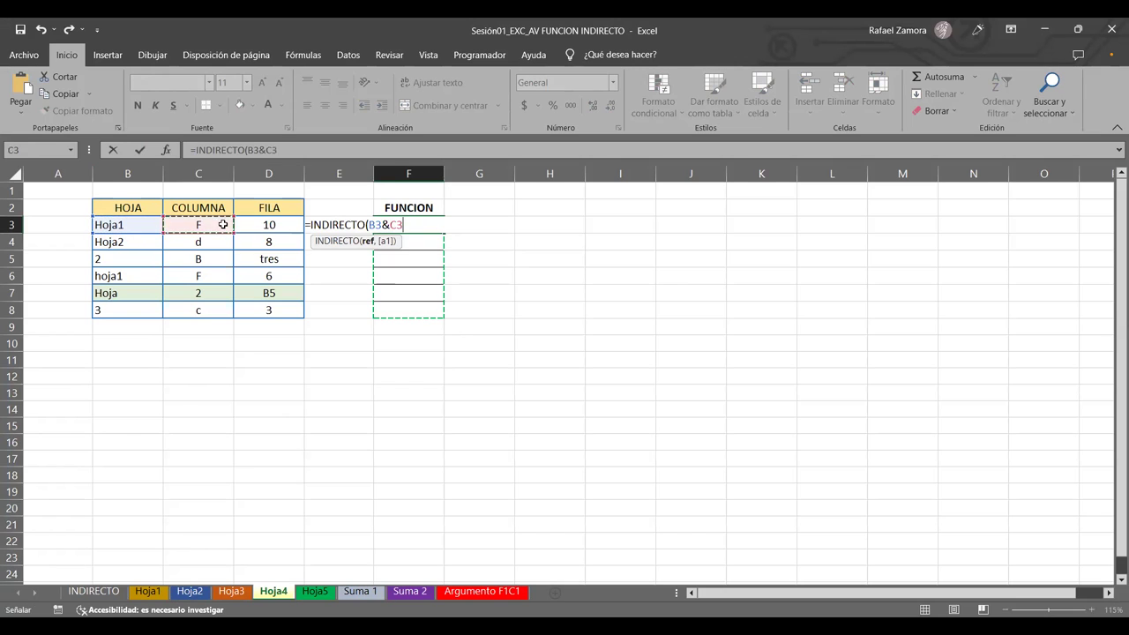
text(&)
click(265, 223)
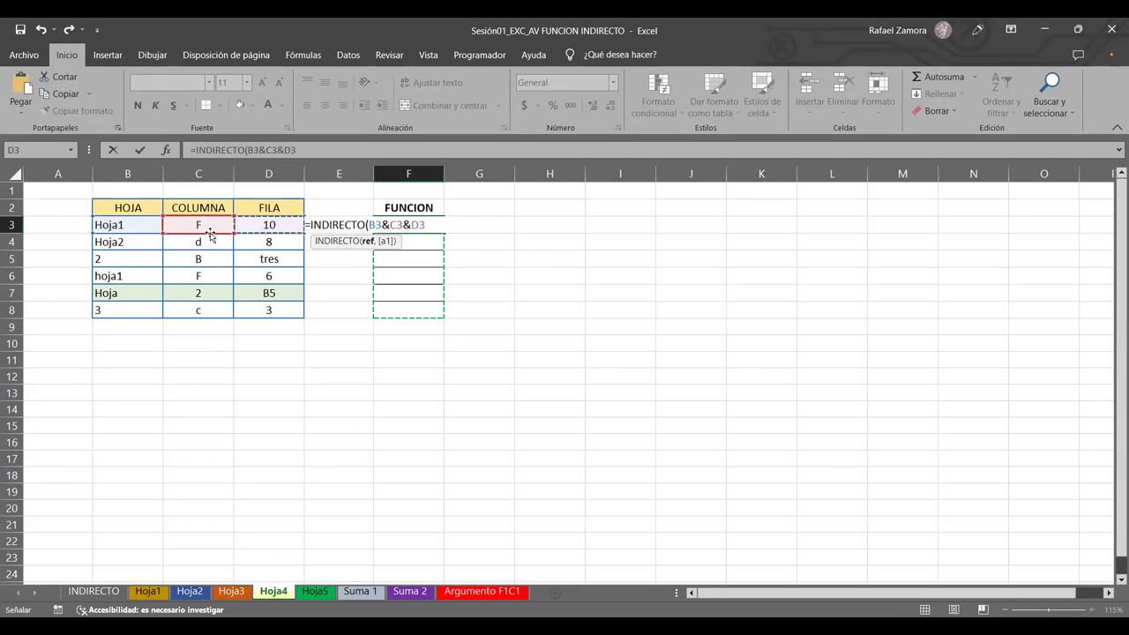
text())
key(Return)
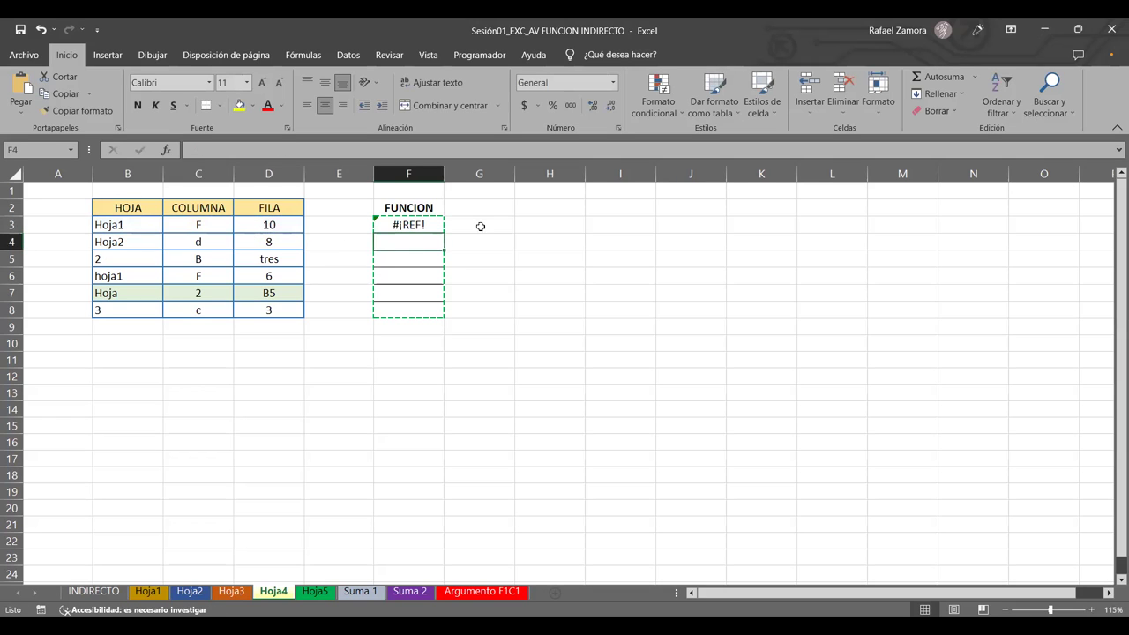
Insert "!"& after B3& in F3's formula so it returns 202.
double_click(430, 224)
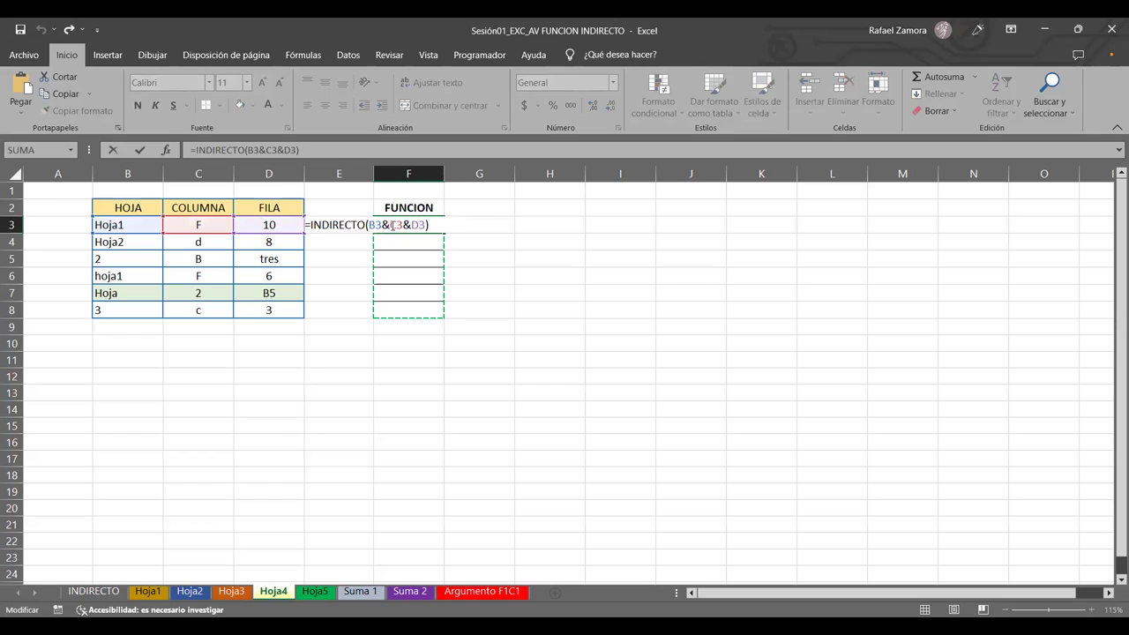
click(392, 225)
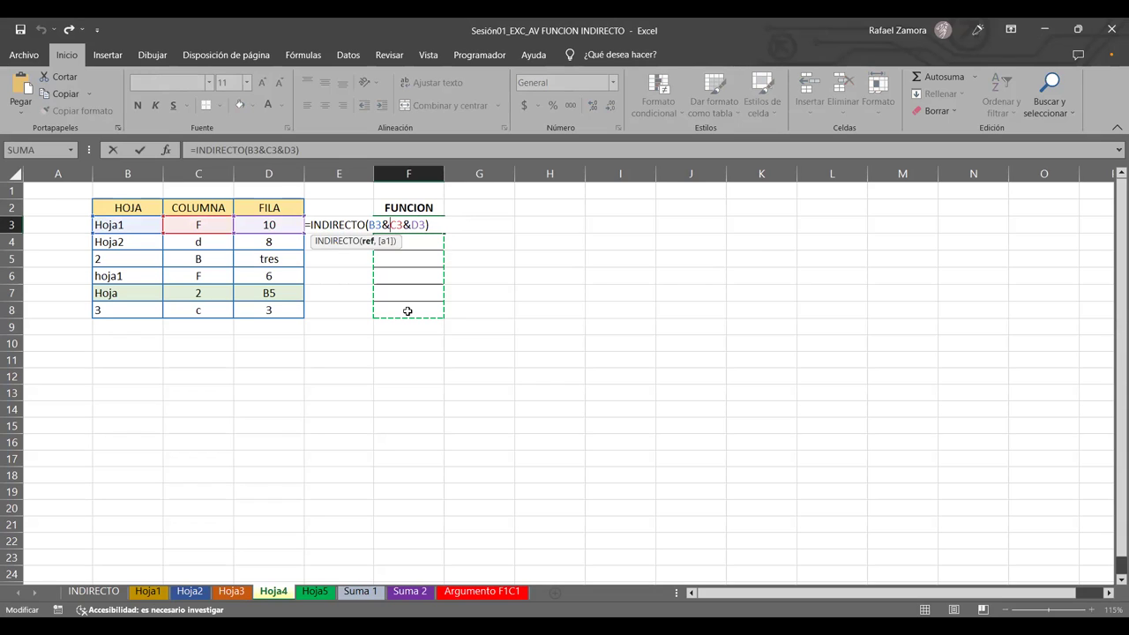
text("!")
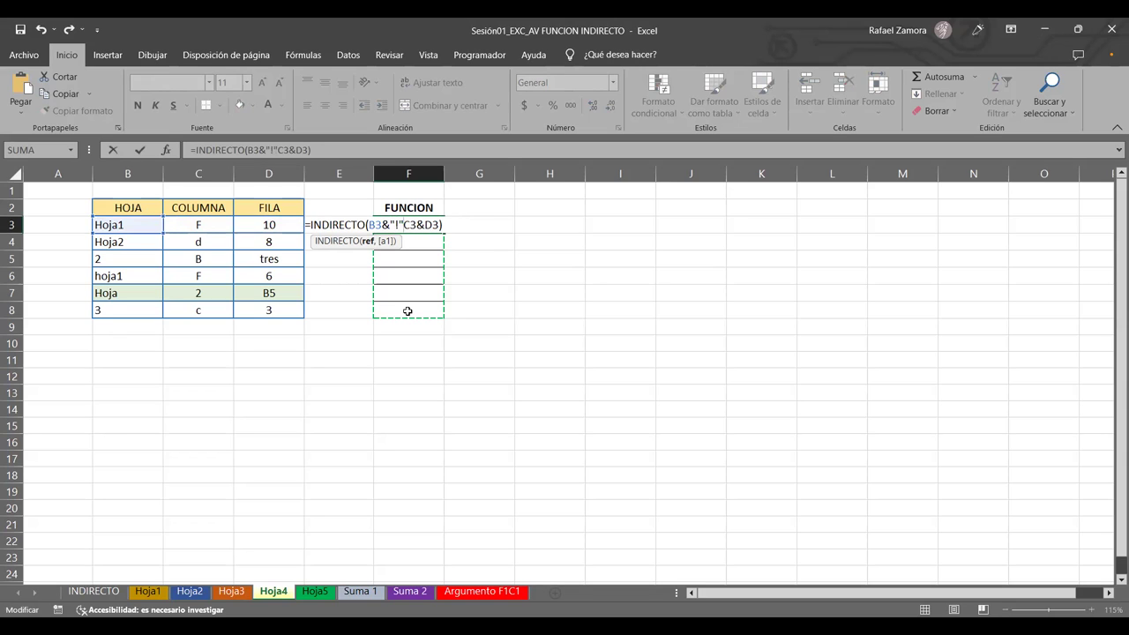
text(%)
key(BackSpace)
text(&)
key(Return)
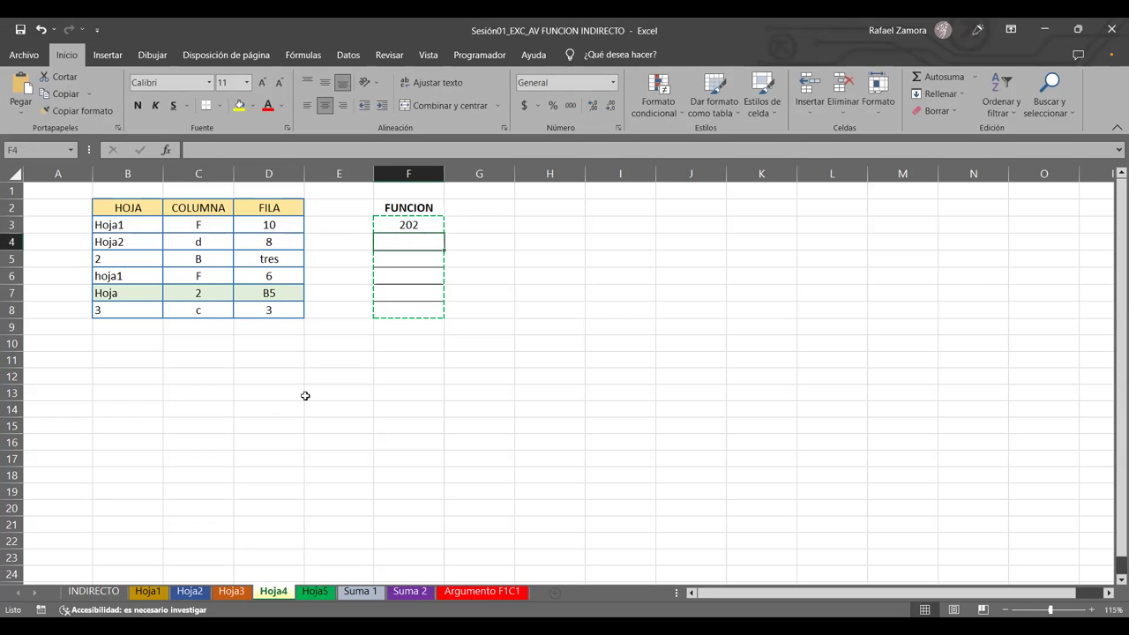
Recalculate Hoja1 with F9 and check F10's new value against F3 on Hoja4.
click(148, 592)
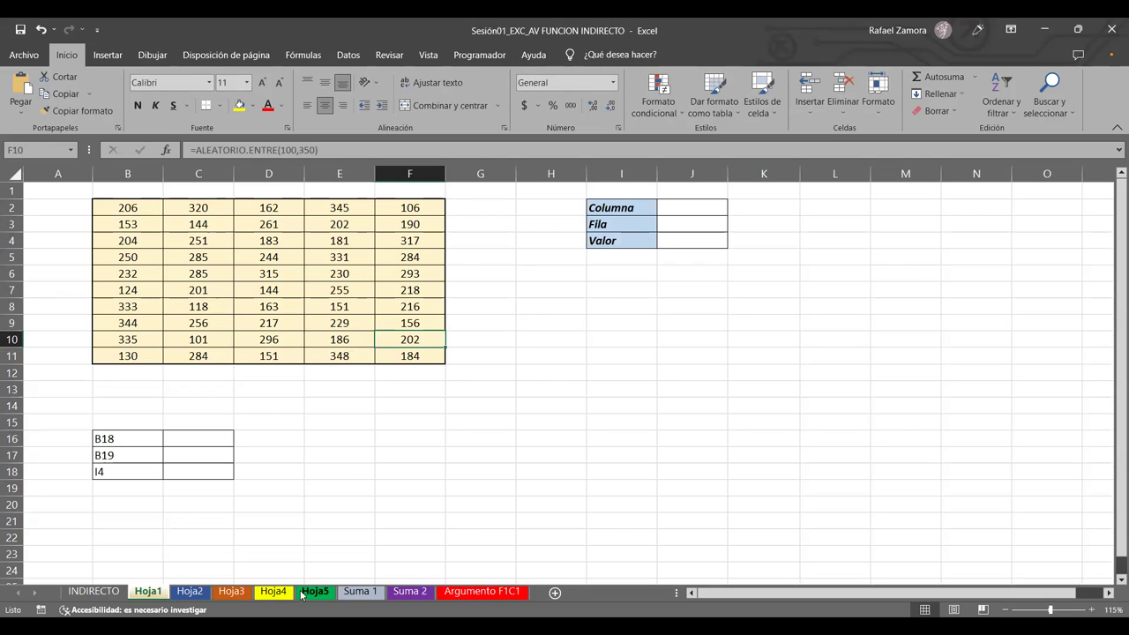
click(274, 592)
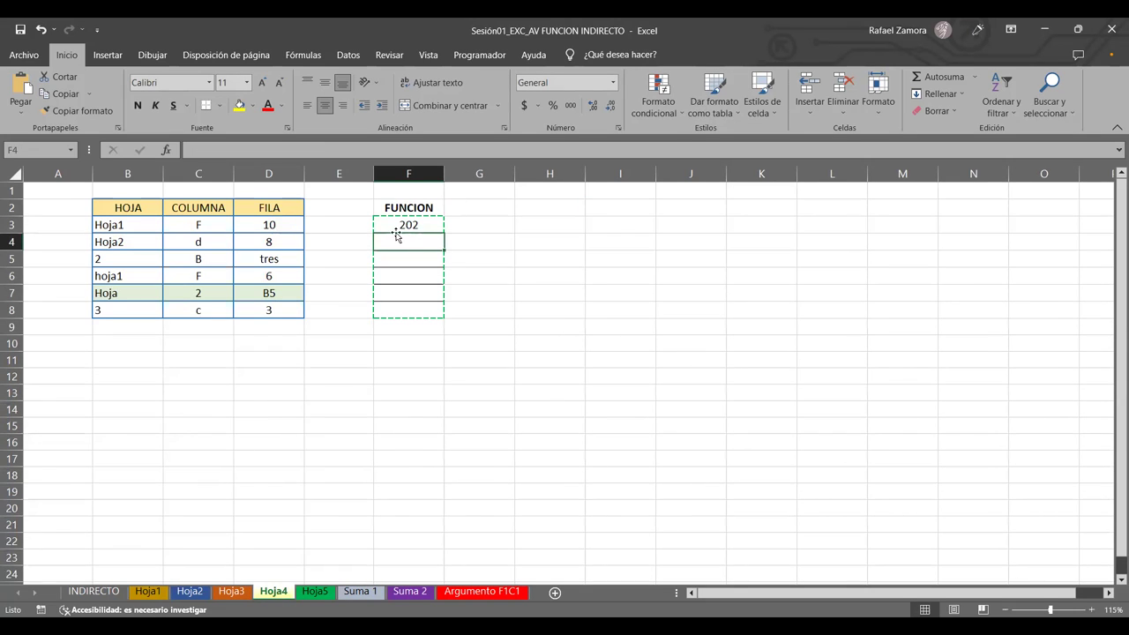
click(147, 592)
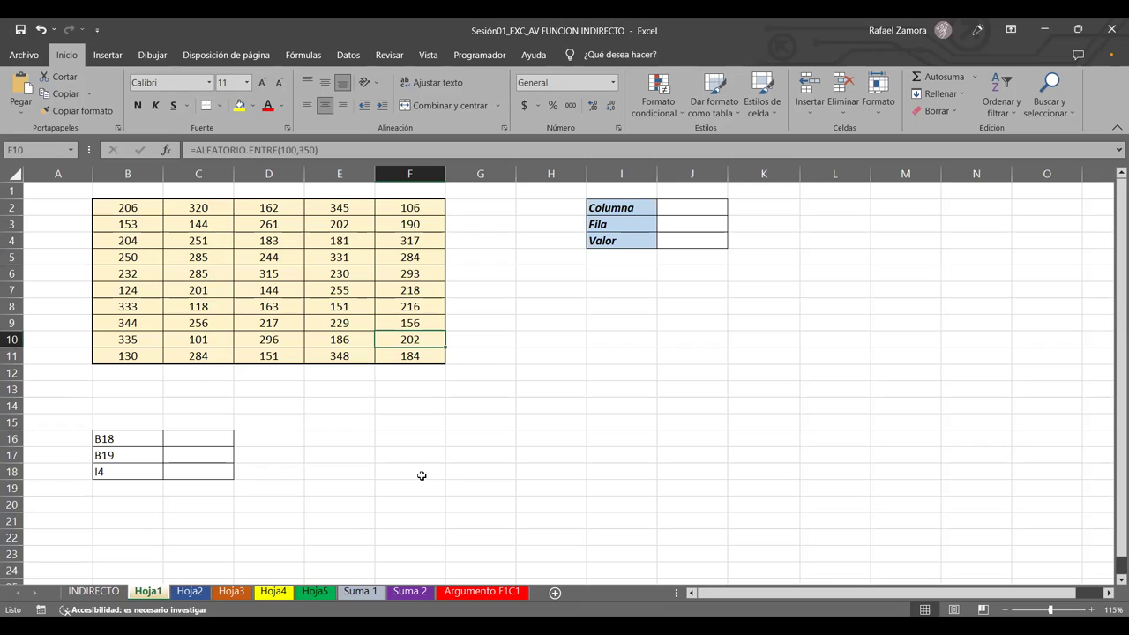
click(684, 307)
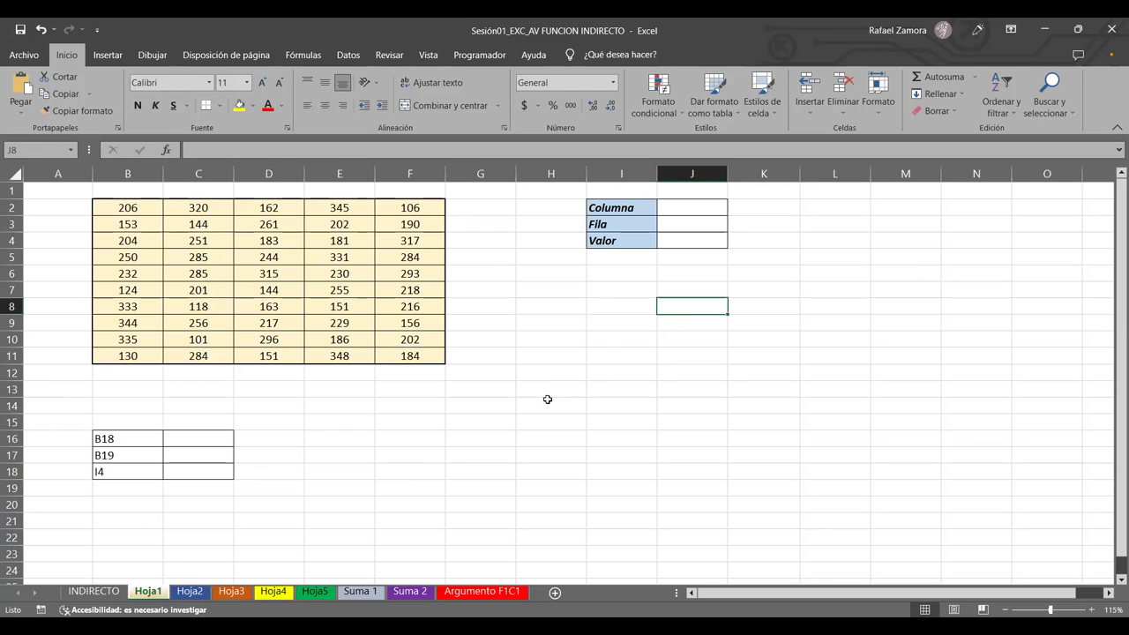
click(534, 359)
key(F9)
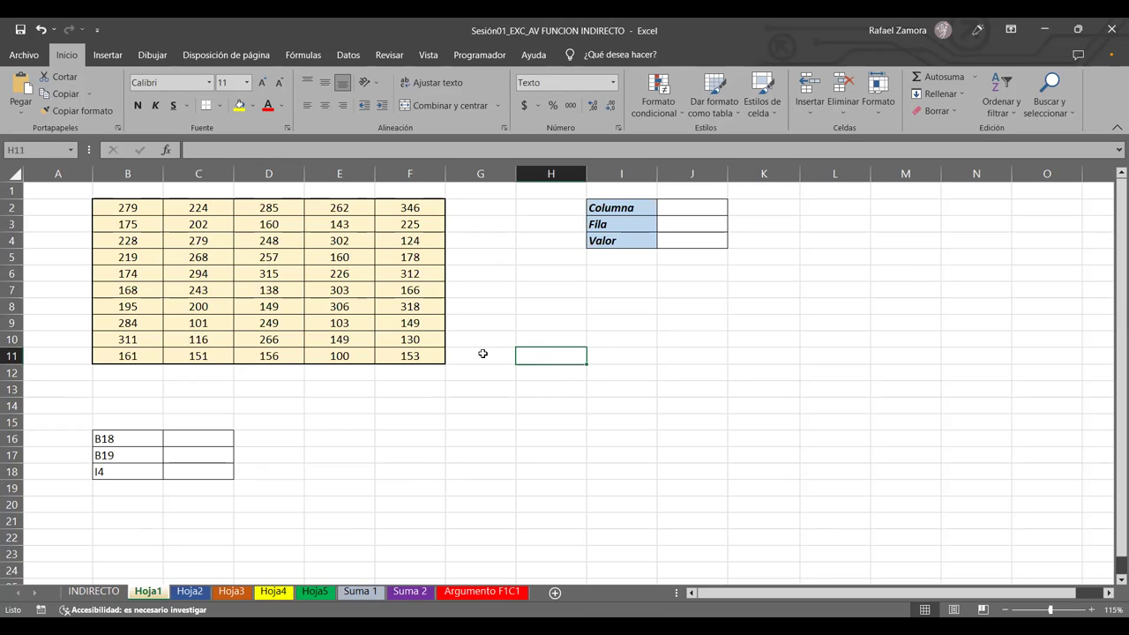
click(393, 339)
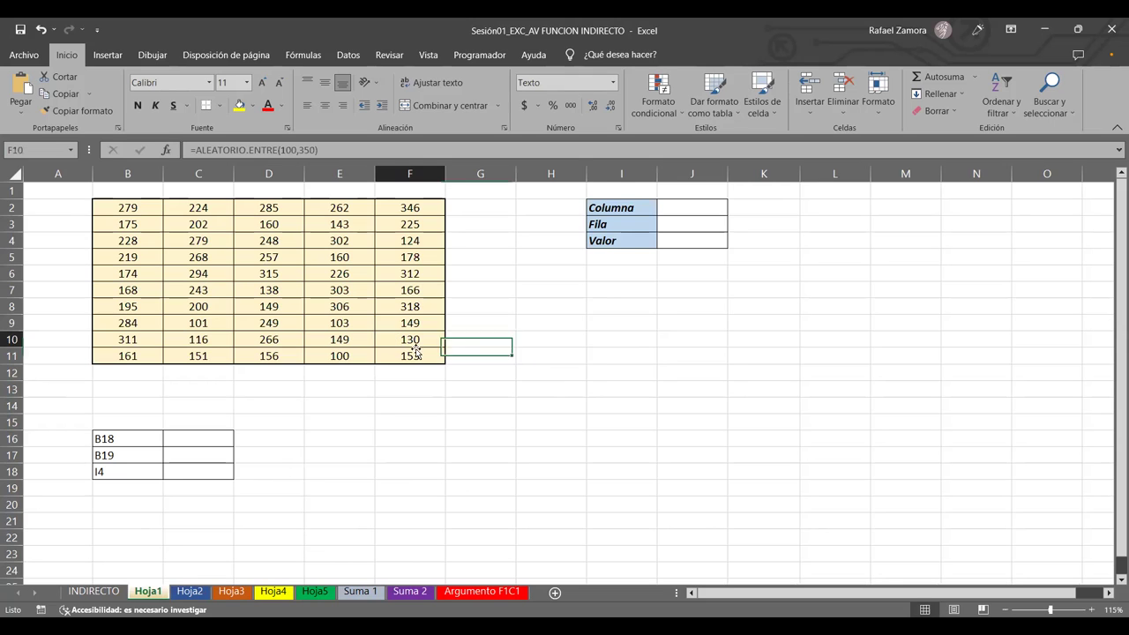
click(269, 592)
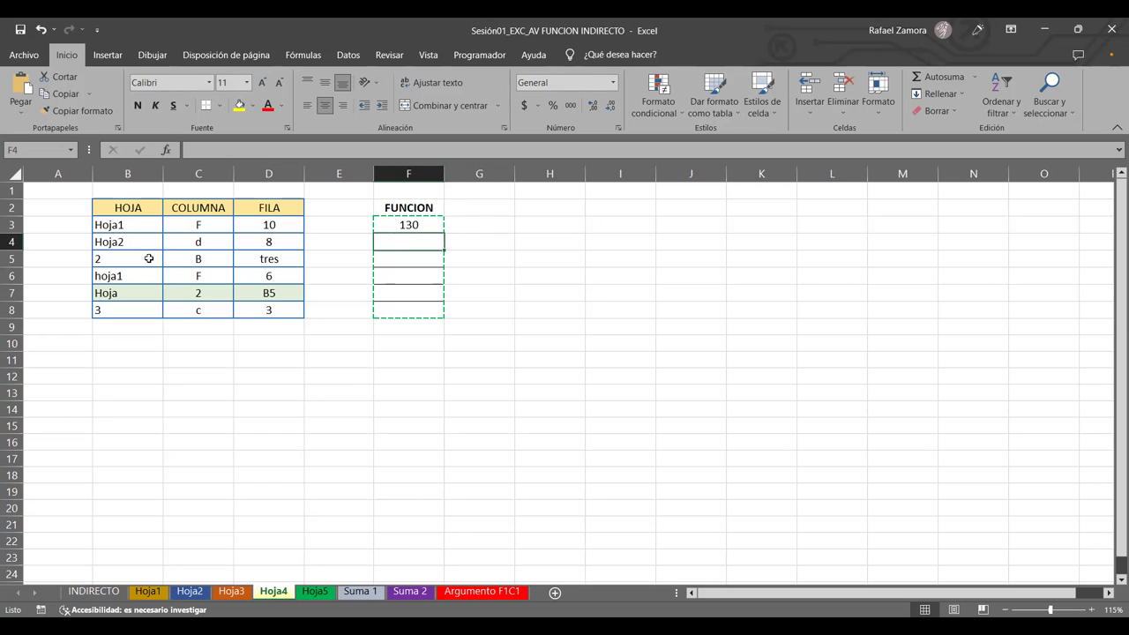
Review row 3's HOJA, COLUMNA and FILA values and reconfirm F3's formula, now returning 302.
drag(146, 225, 239, 224)
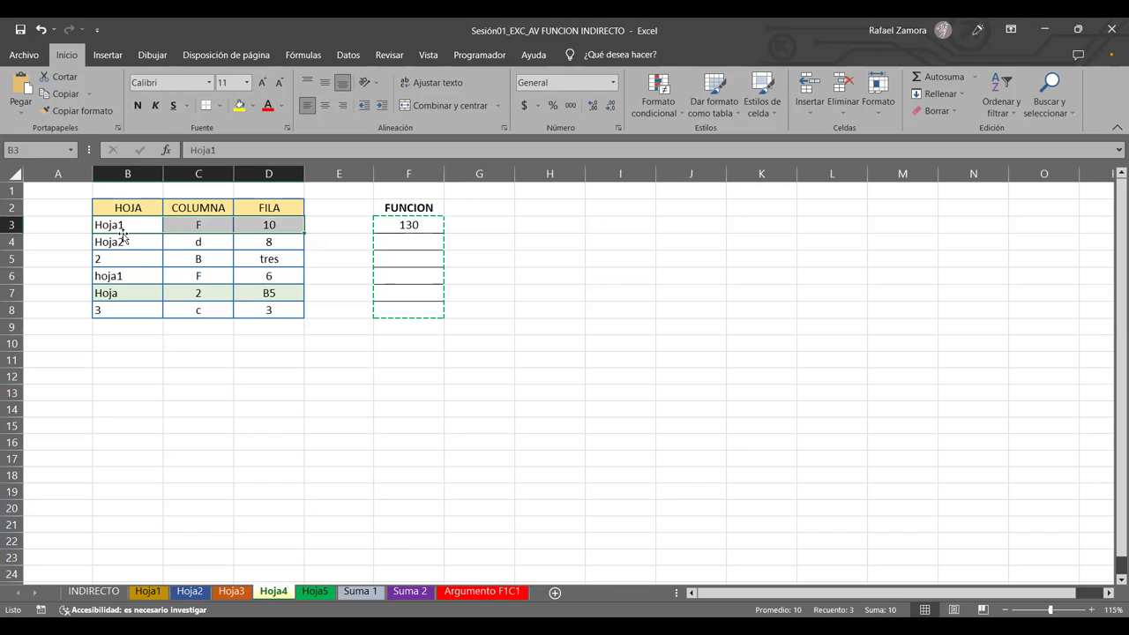
click(270, 225)
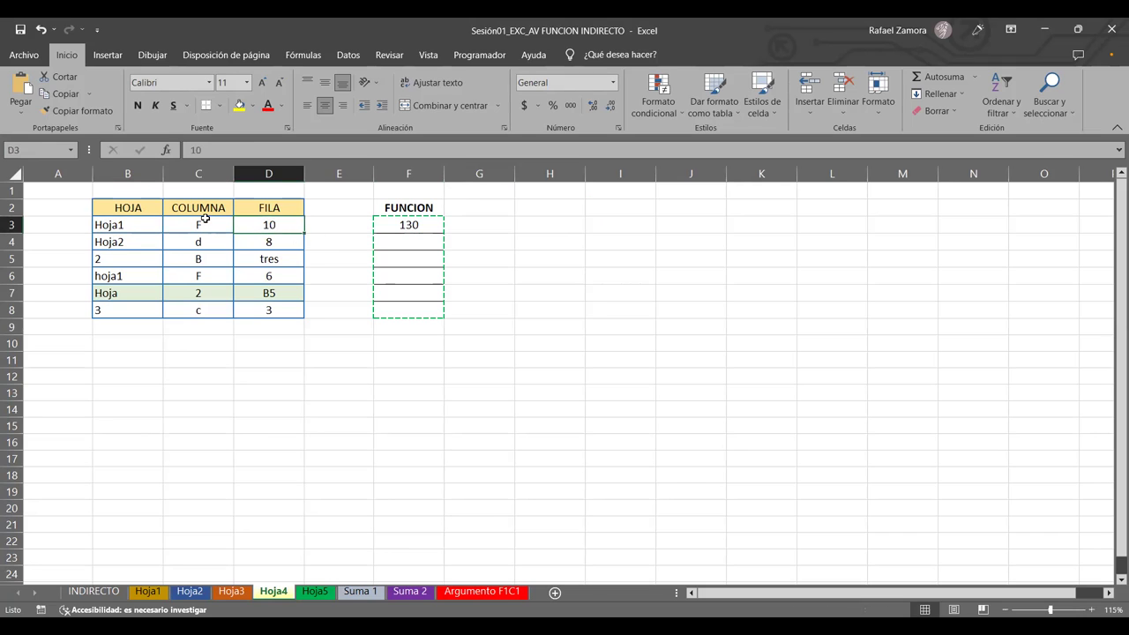
drag(199, 223, 270, 223)
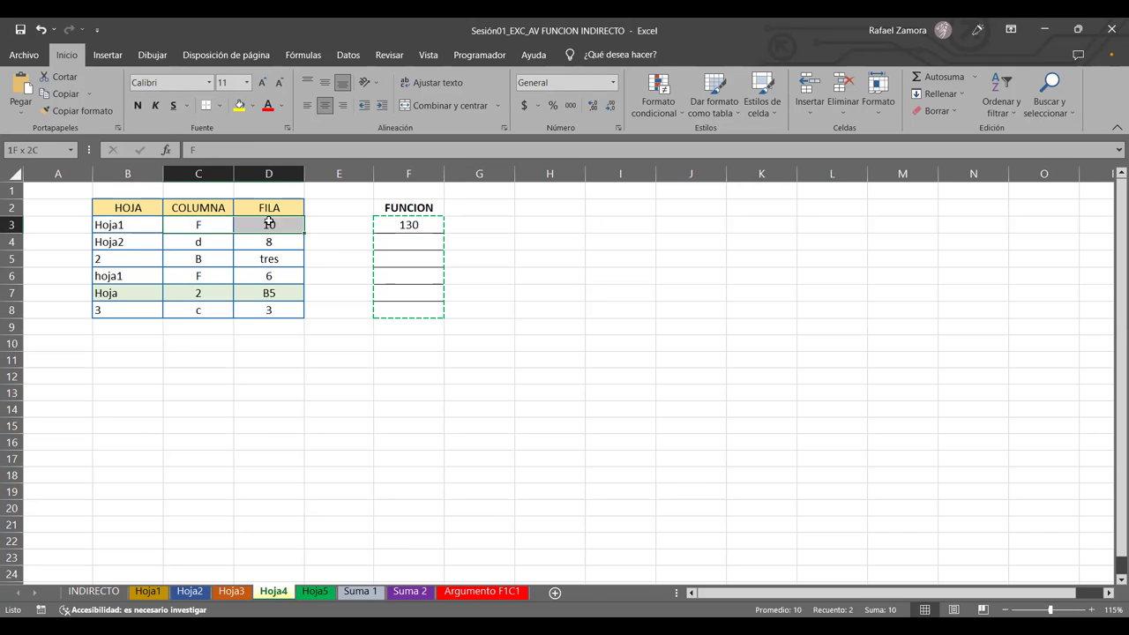
click(146, 224)
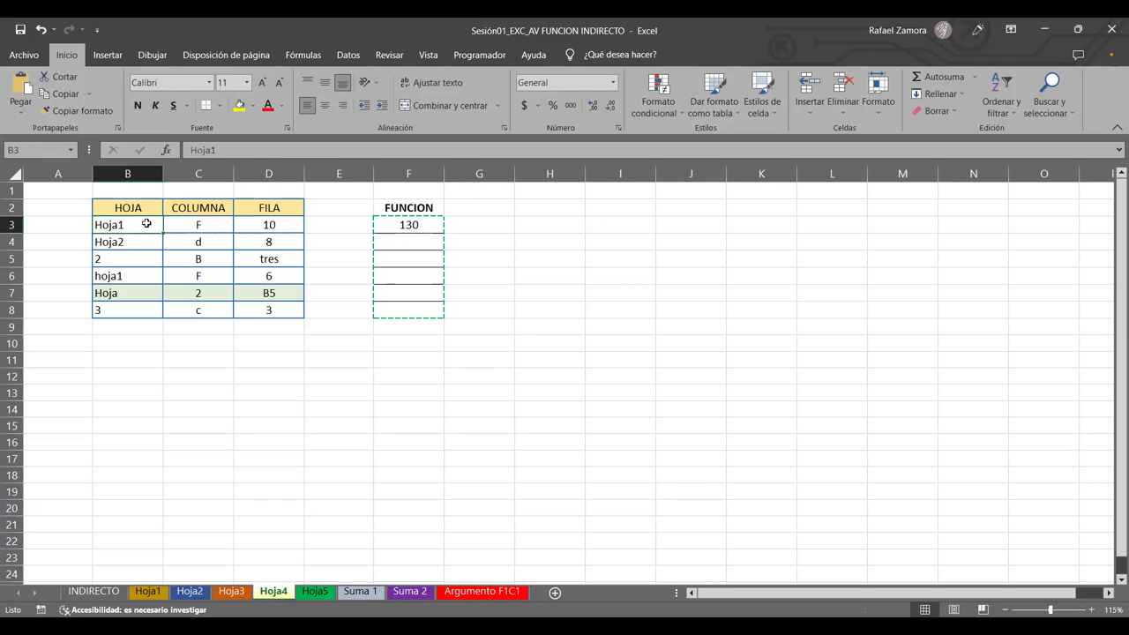
click(408, 223)
double_click(399, 223)
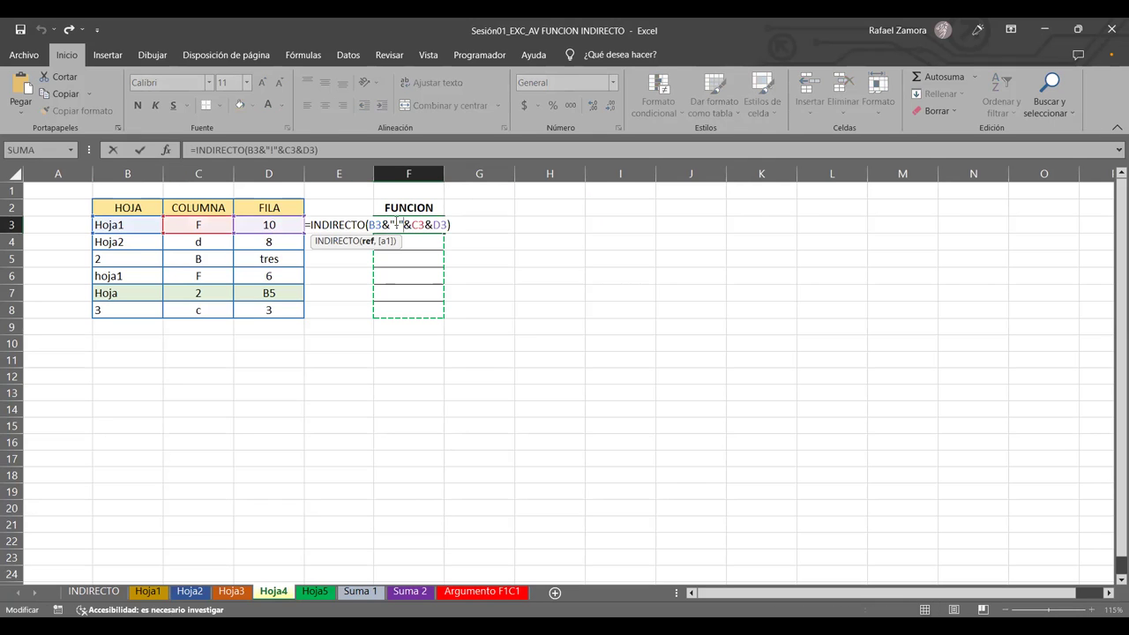
key(Return)
key(Down)
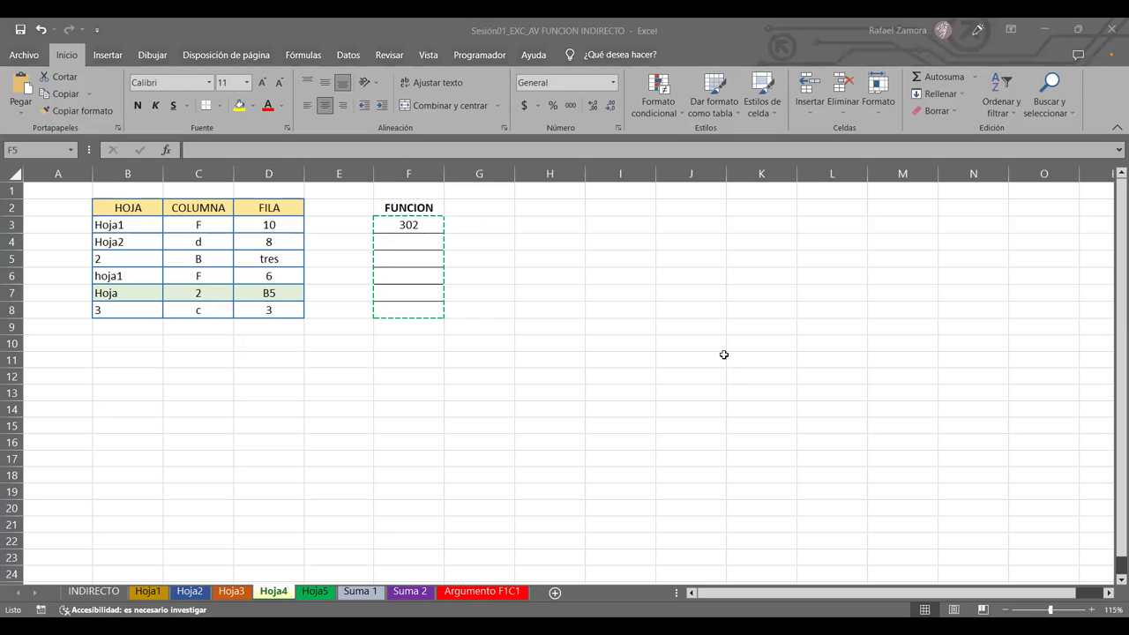
Enter =FORMULATEXTO(F3) in H3 to display F3's INDIRECTO formula as text.
click(415, 226)
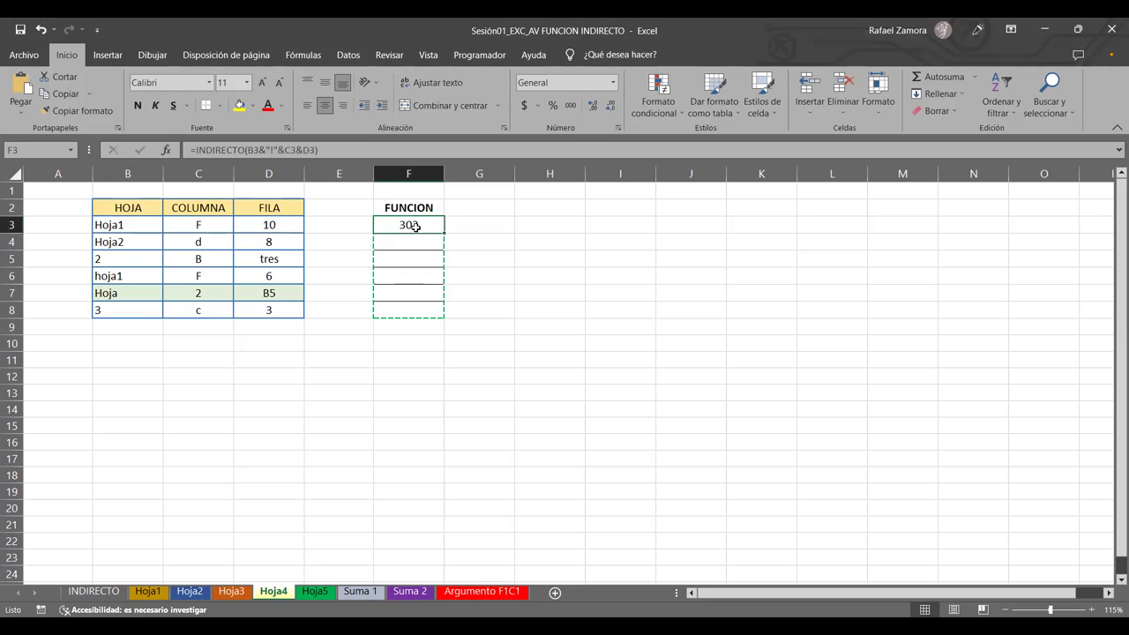
double_click(415, 227)
click(536, 228)
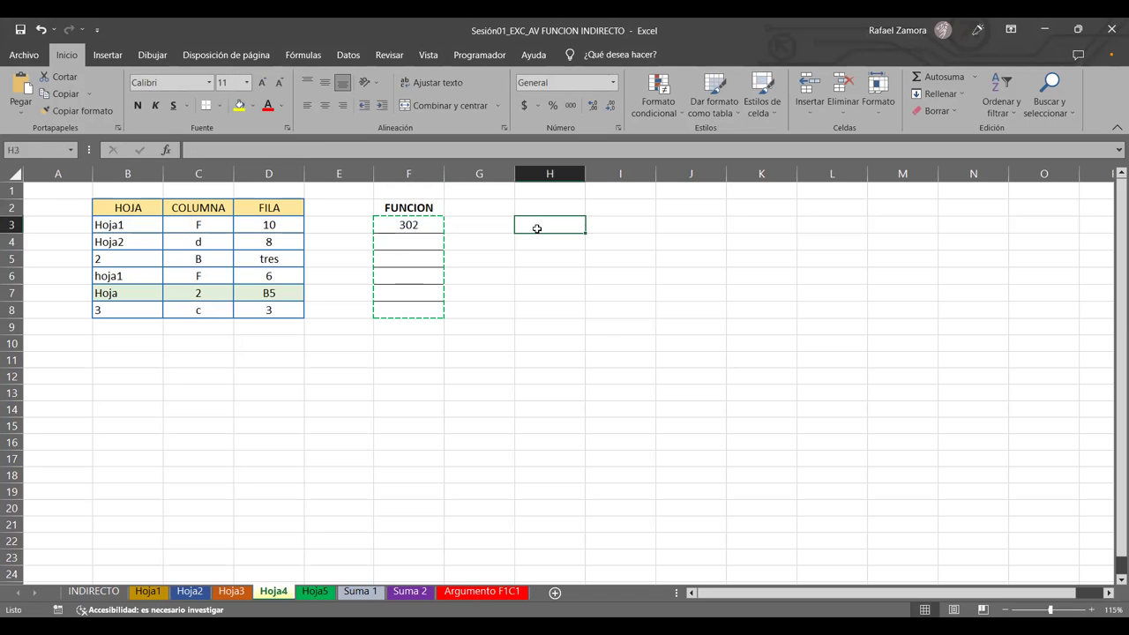
text(=)
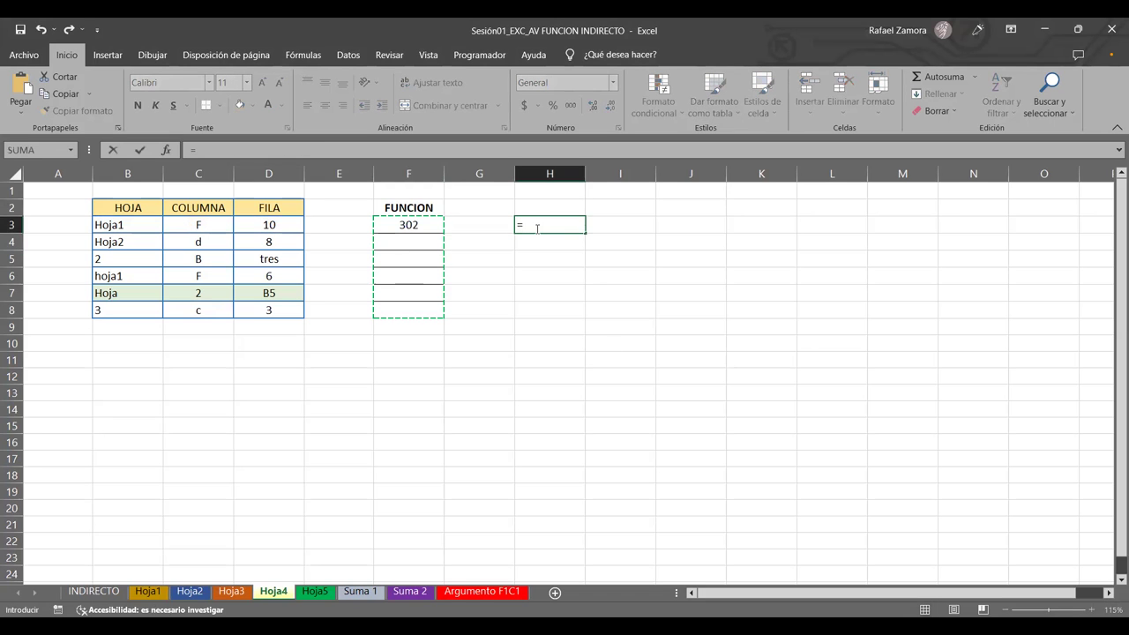
text(formu)
key(Tab)
click(429, 220)
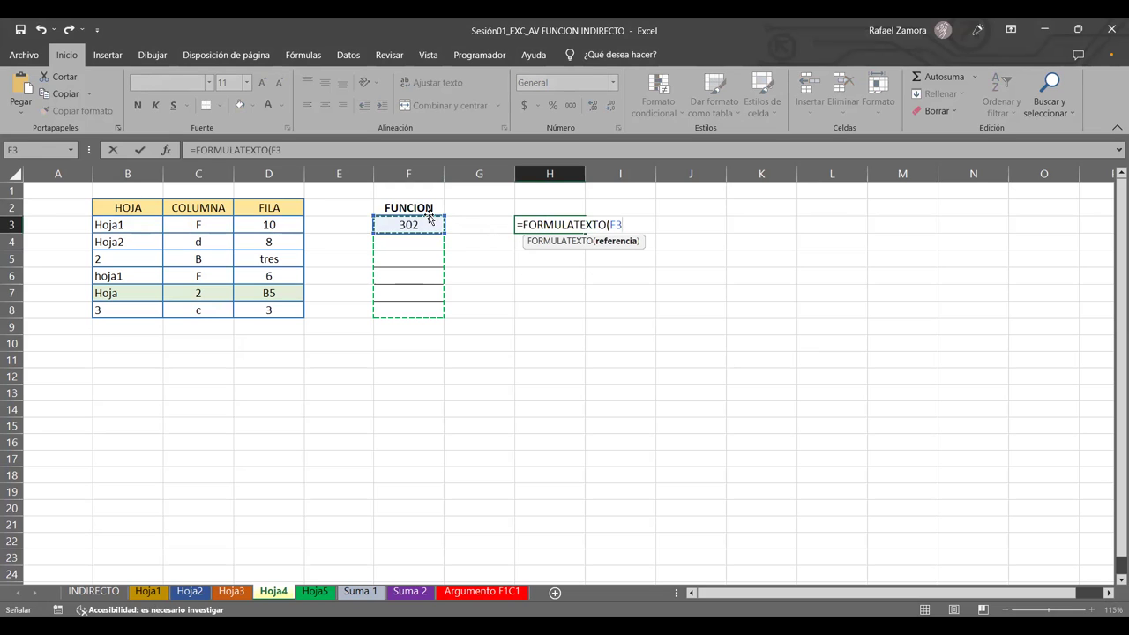
key(Return)
click(549, 372)
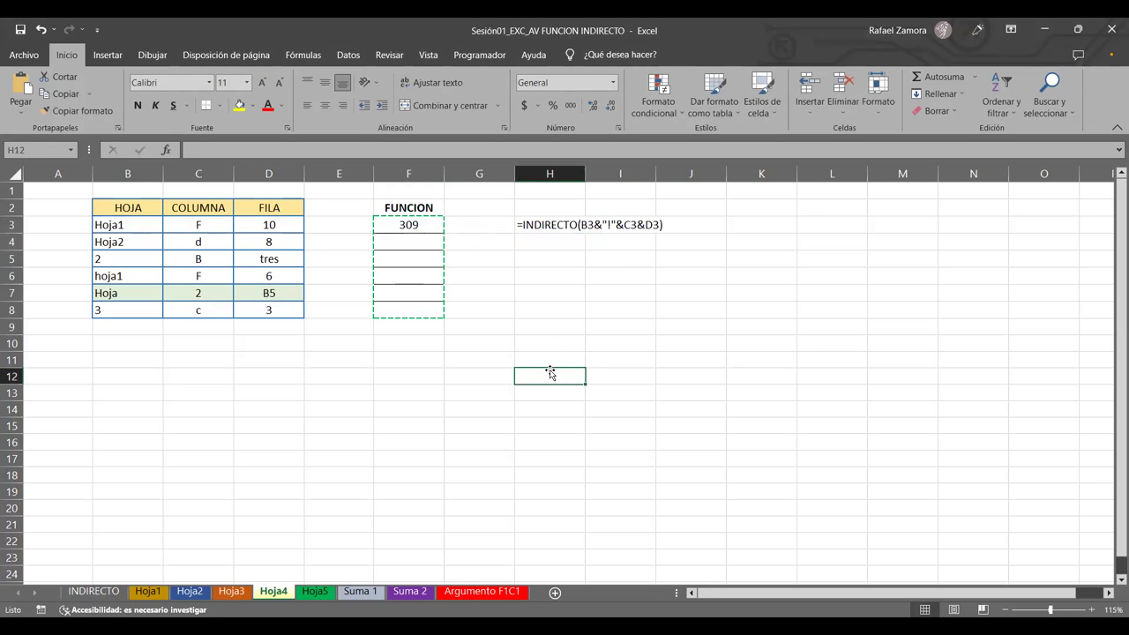
click(324, 105)
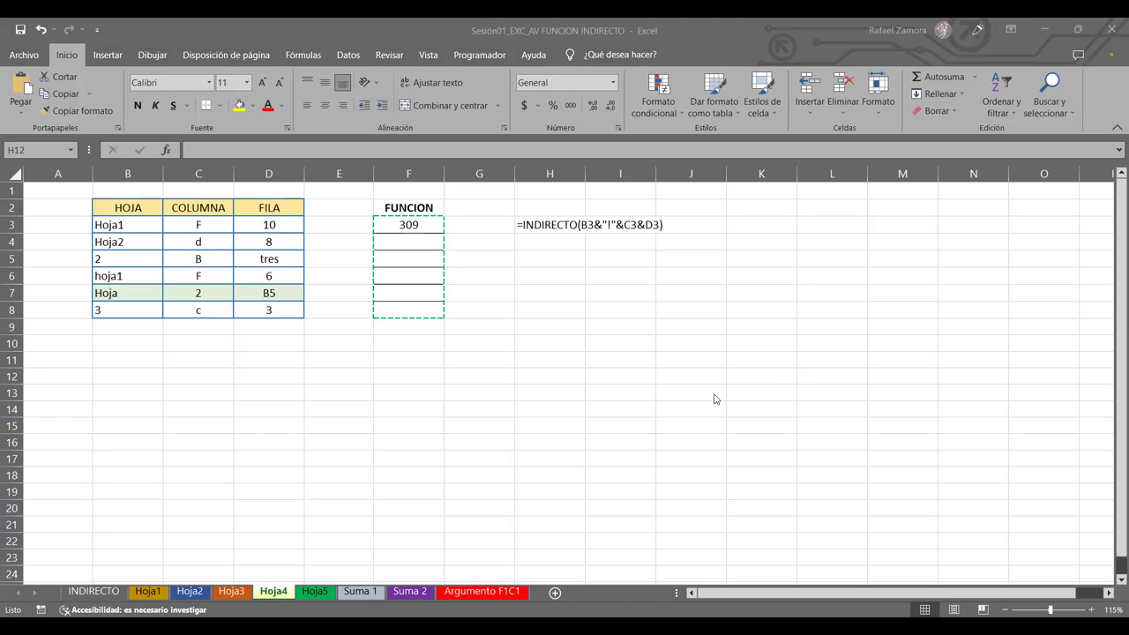
click(571, 276)
Start =SUMA( in H5 with references to Hoja1!C7 and Hoja2!D5.
click(571, 255)
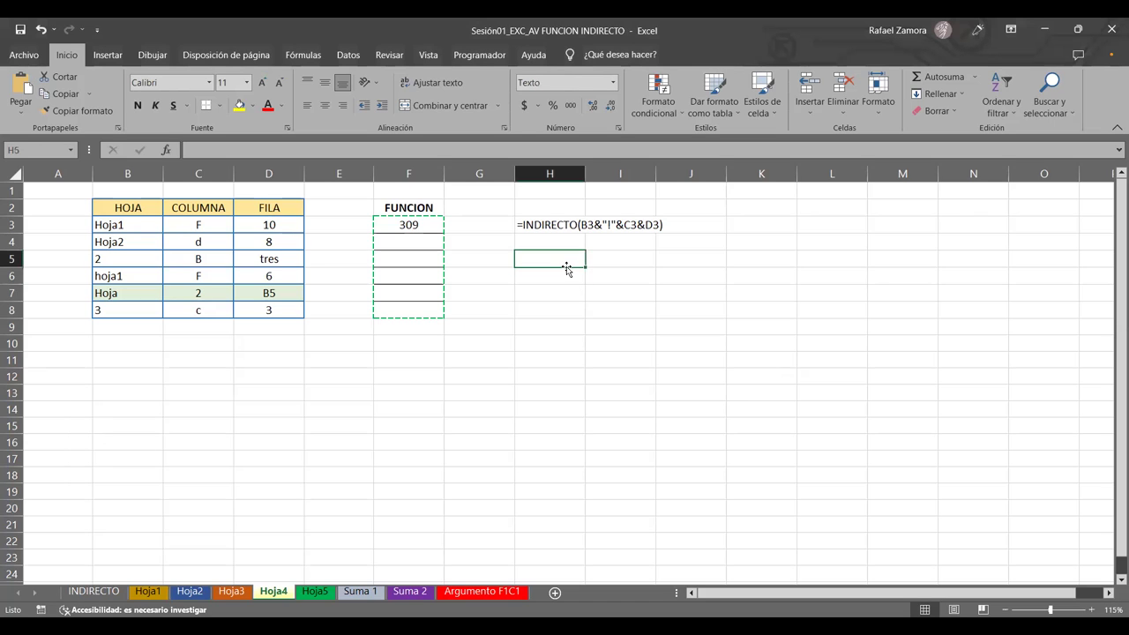
text(=)
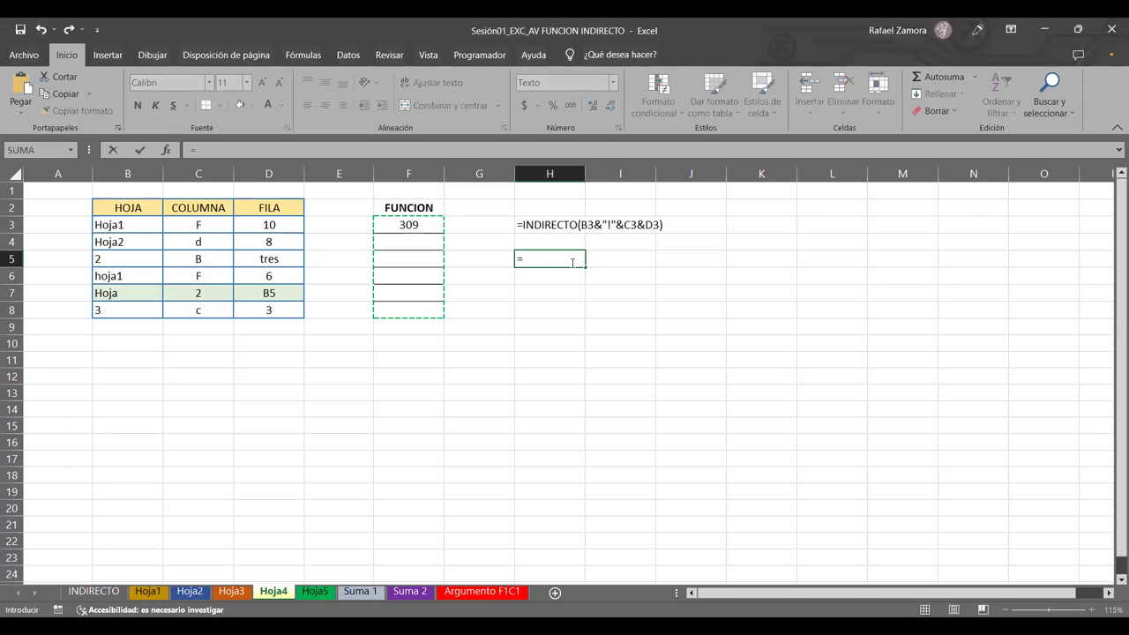
text(SUMA()
click(149, 591)
click(206, 293)
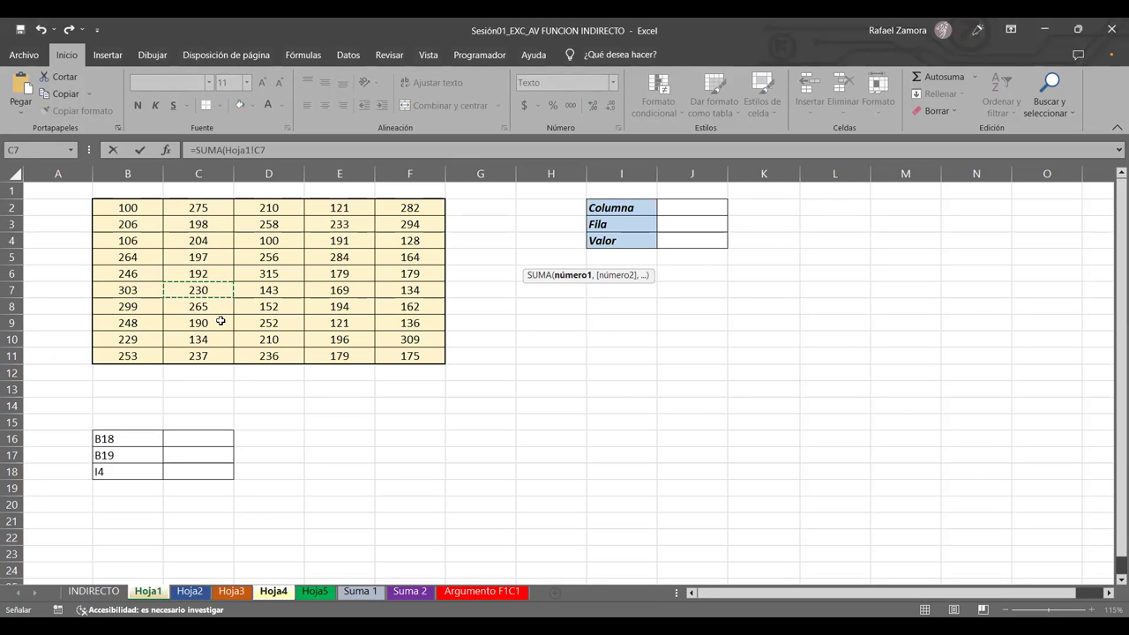
text(,)
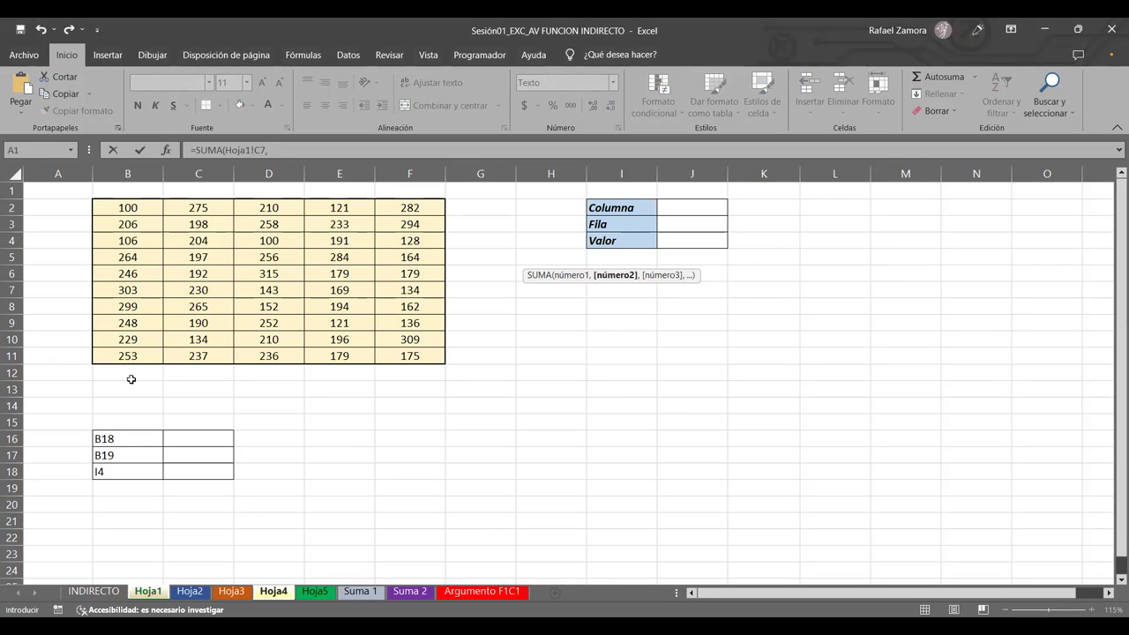
click(191, 592)
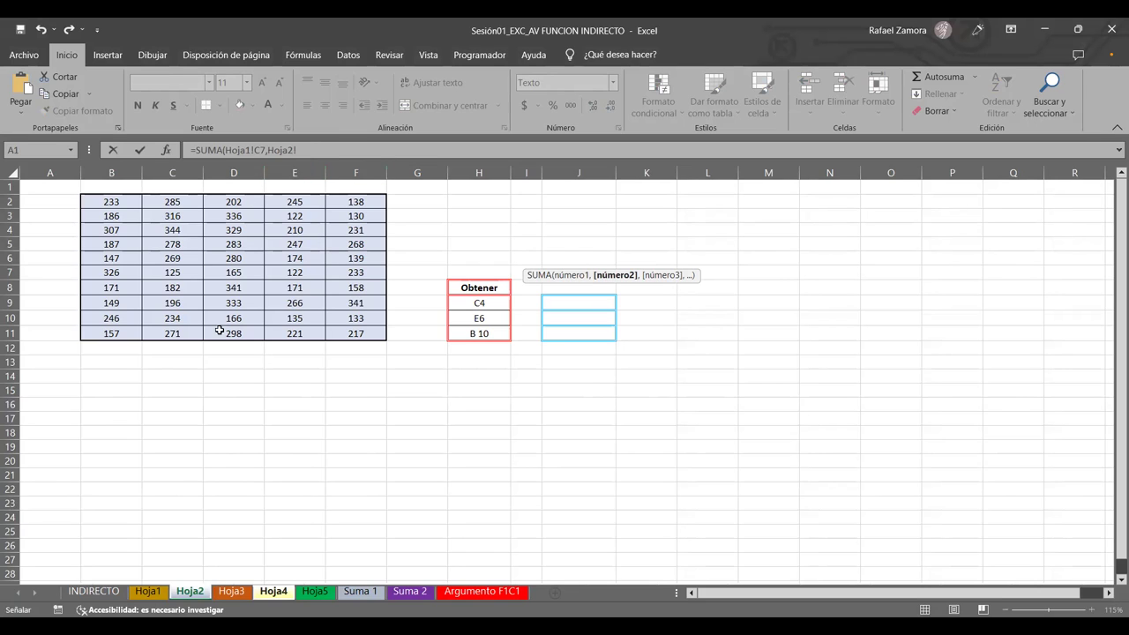
click(242, 245)
text(,)
Add Hoja3!E6 plus Hoja5 and Hoja4 references to the SUMA formula.
click(231, 590)
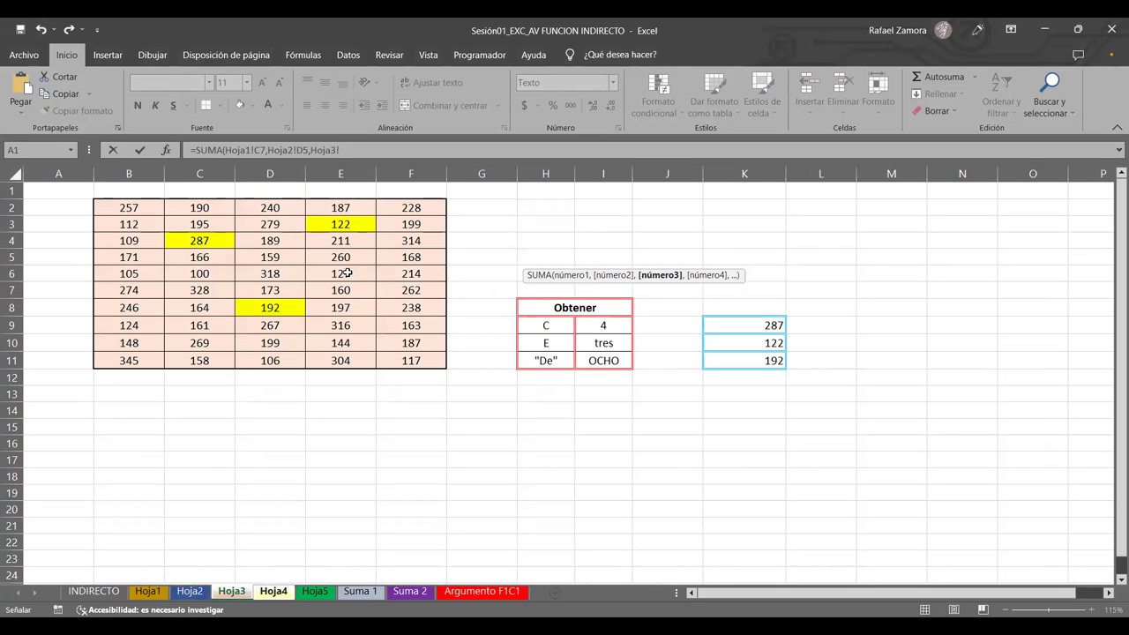
click(347, 274)
text(,)
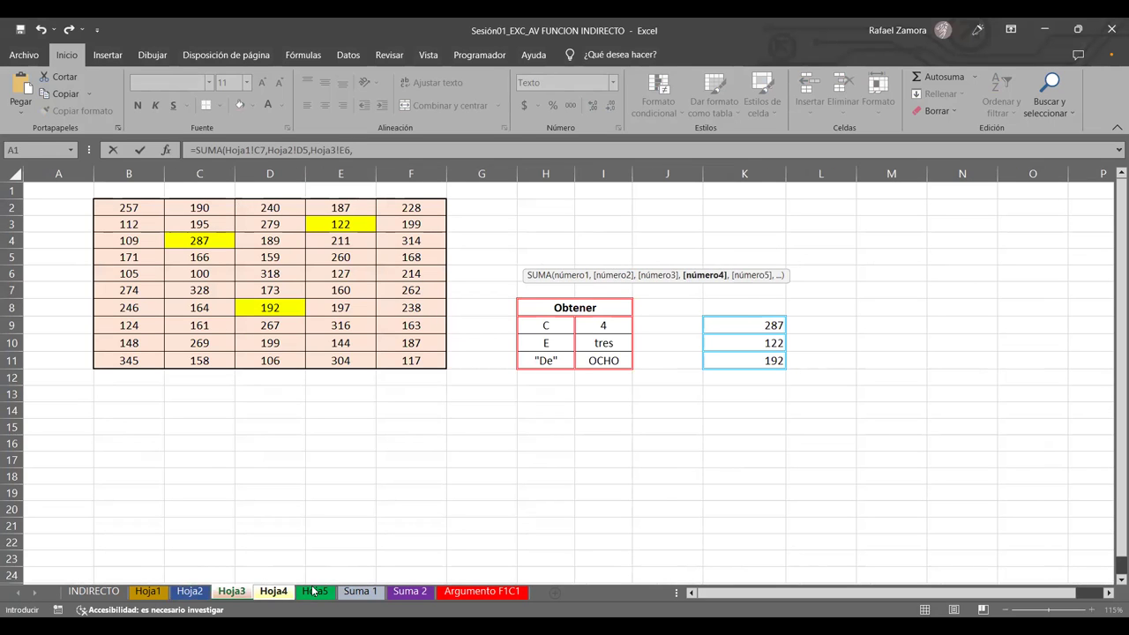
click(317, 593)
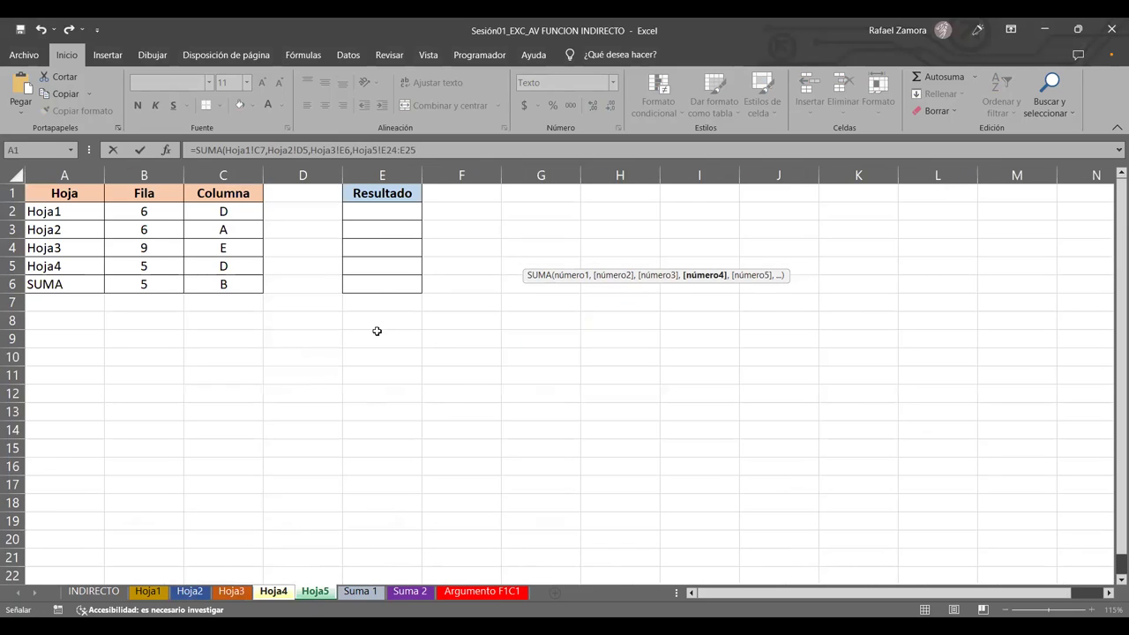
text(,)
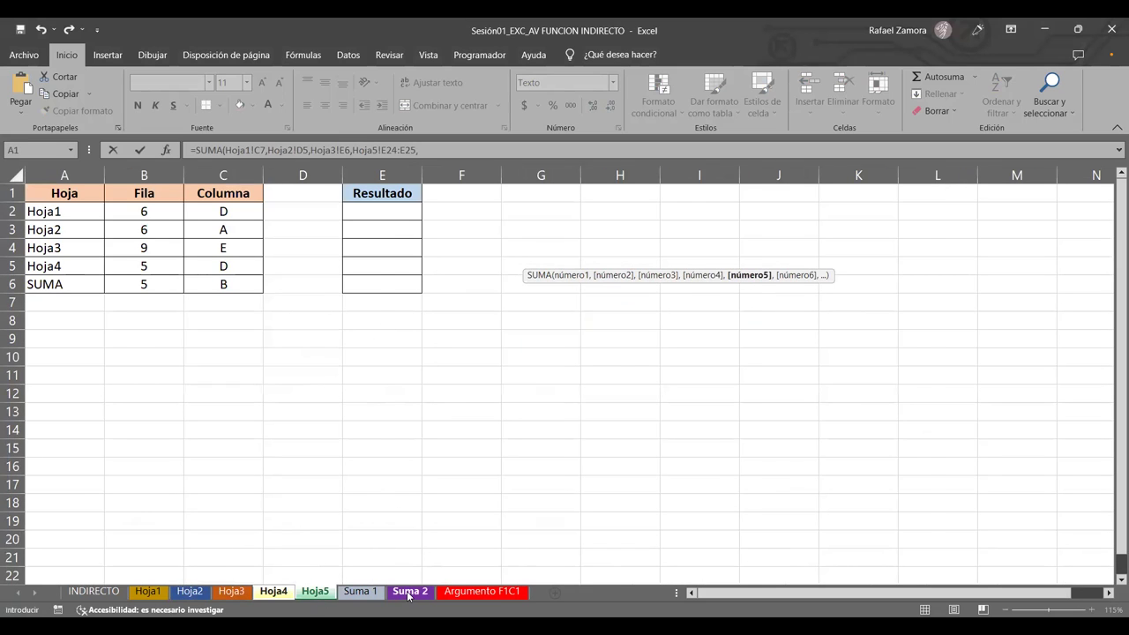
click(407, 593)
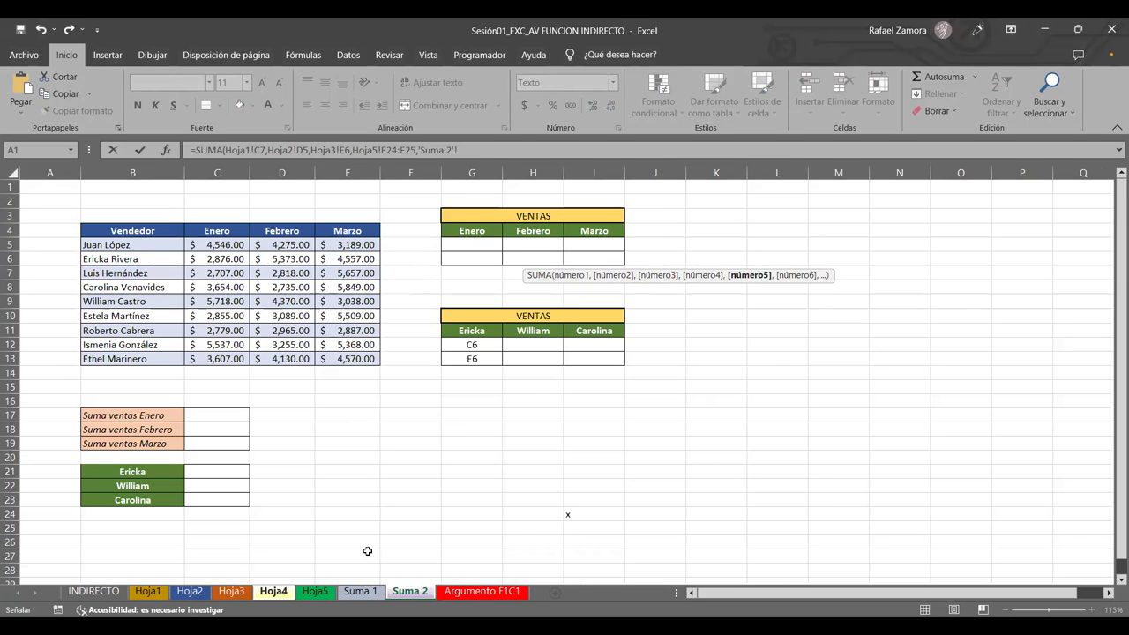
click(285, 593)
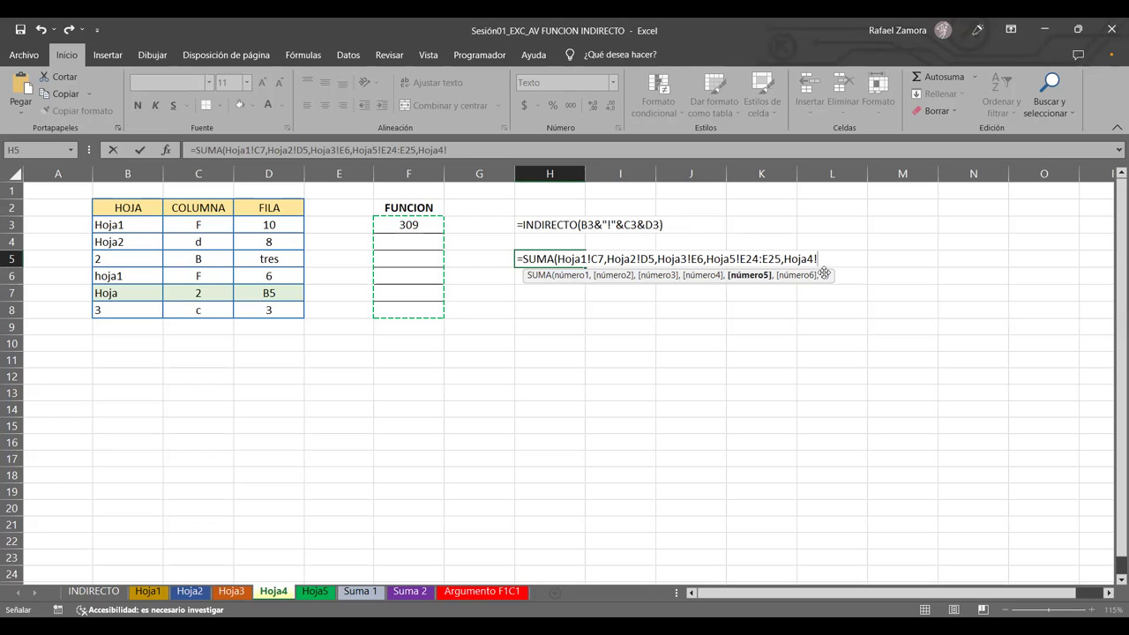
Add one more sheet reference, then cancel the unfinished SUMA formula so H5 stays blank.
text(,)
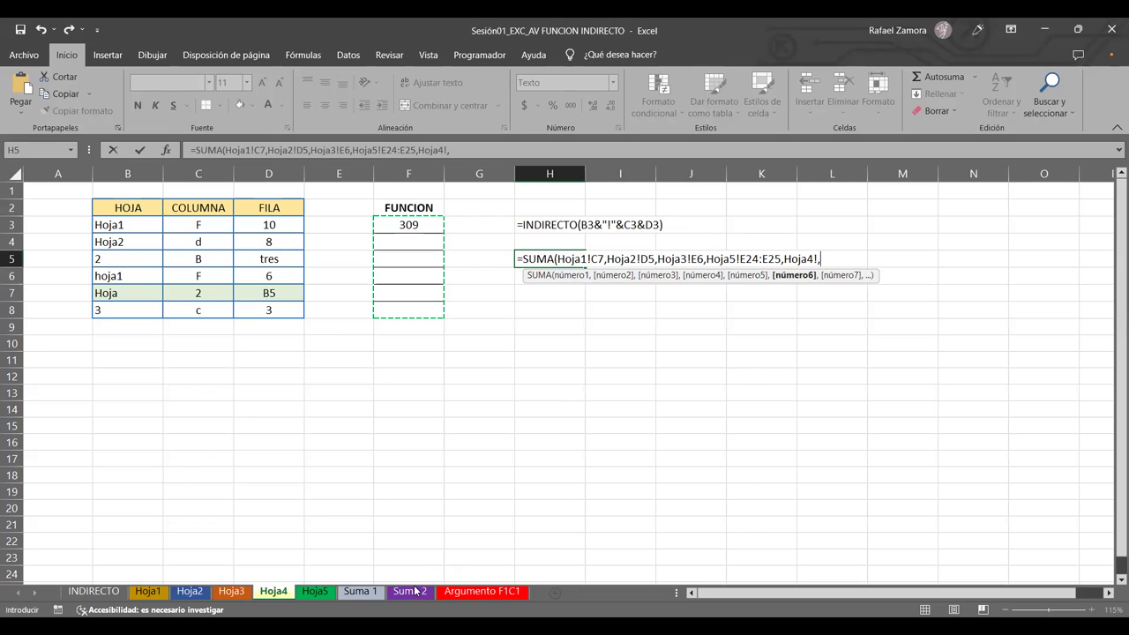
click(411, 593)
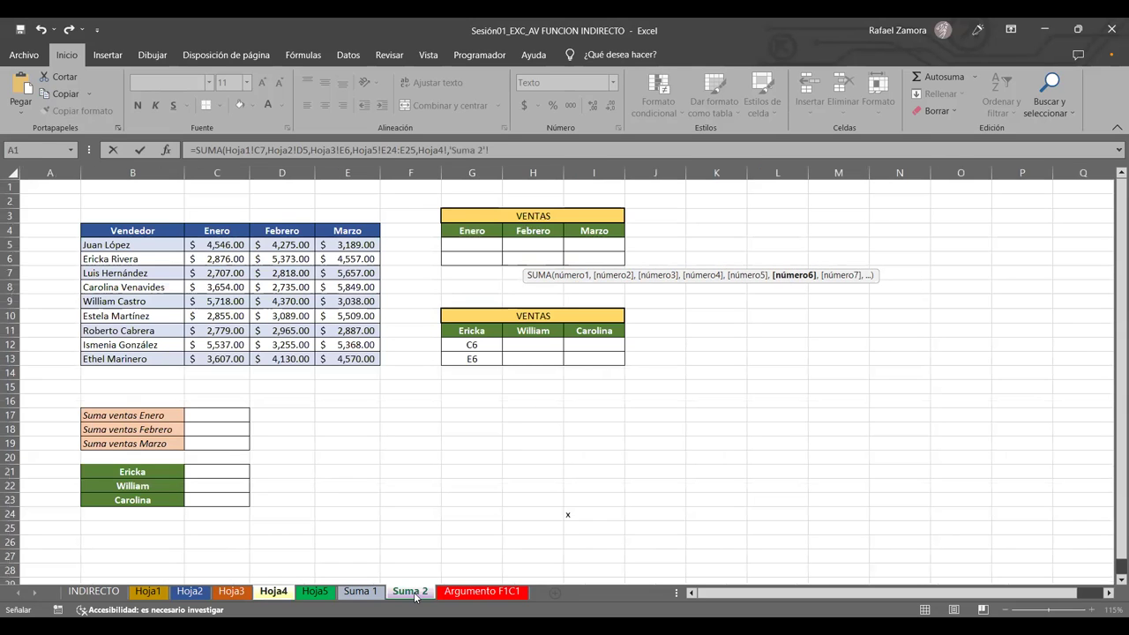
click(284, 596)
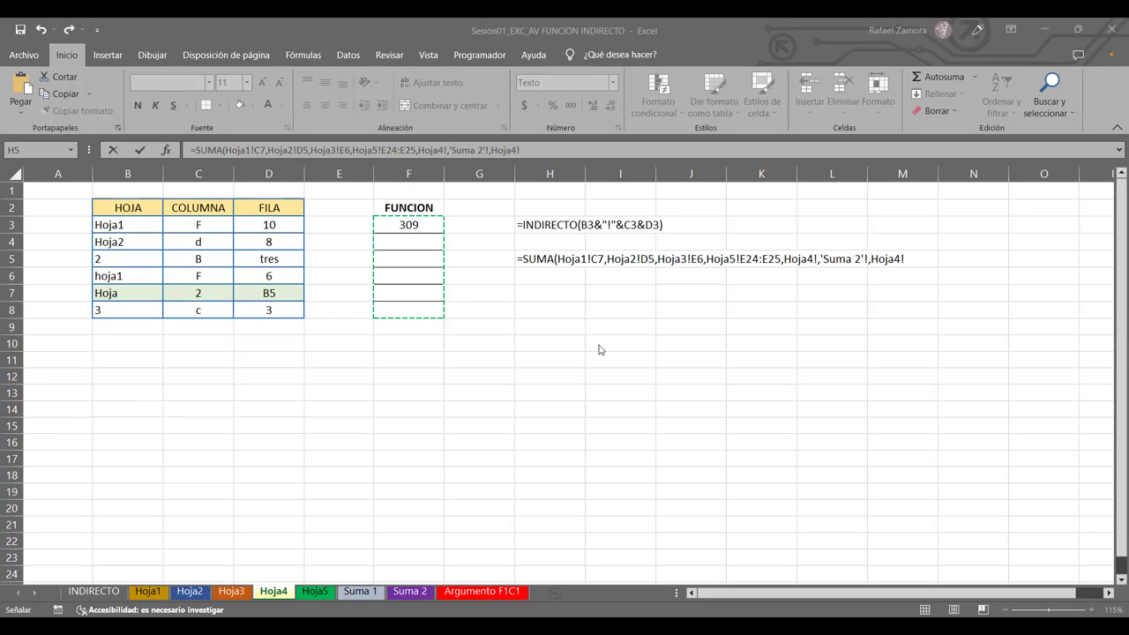
key(F2)
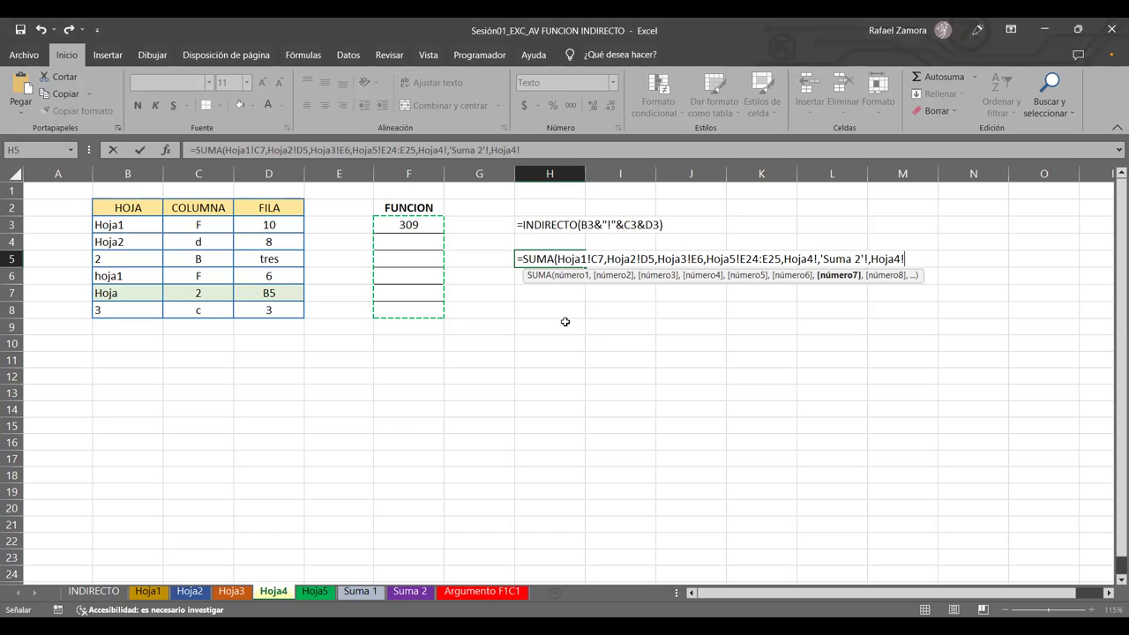
key(Escape)
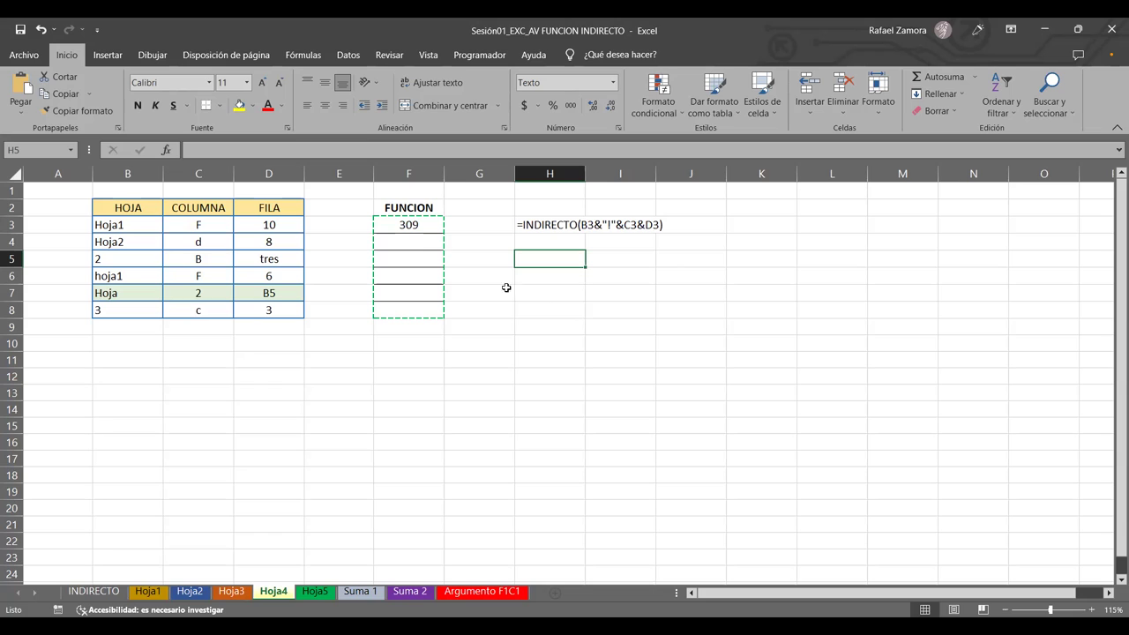
click(415, 239)
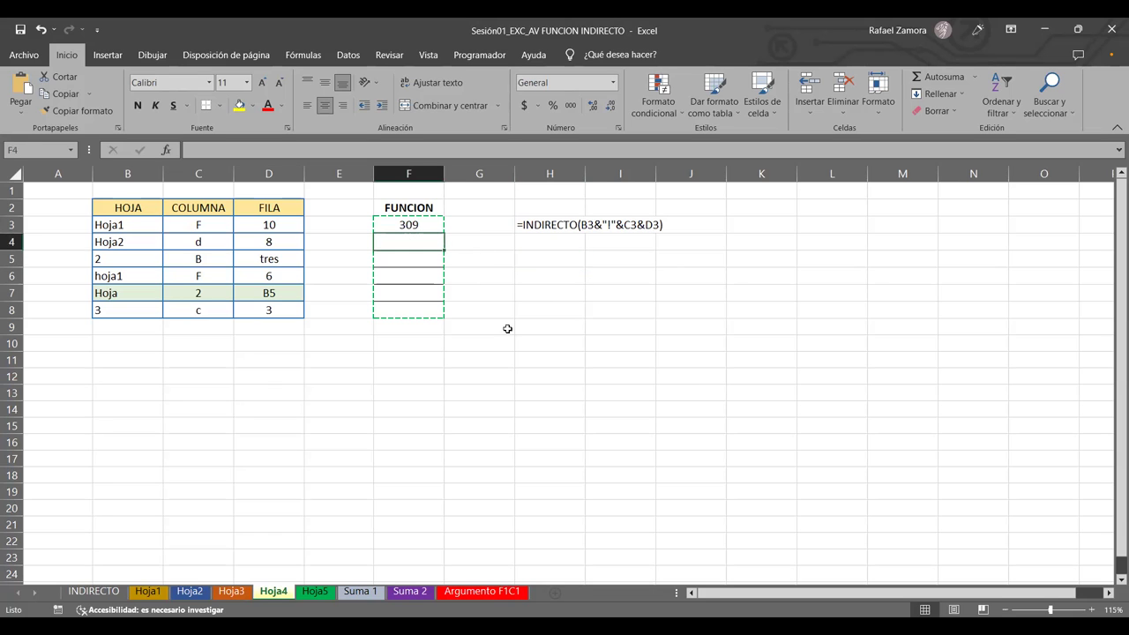
text(=)
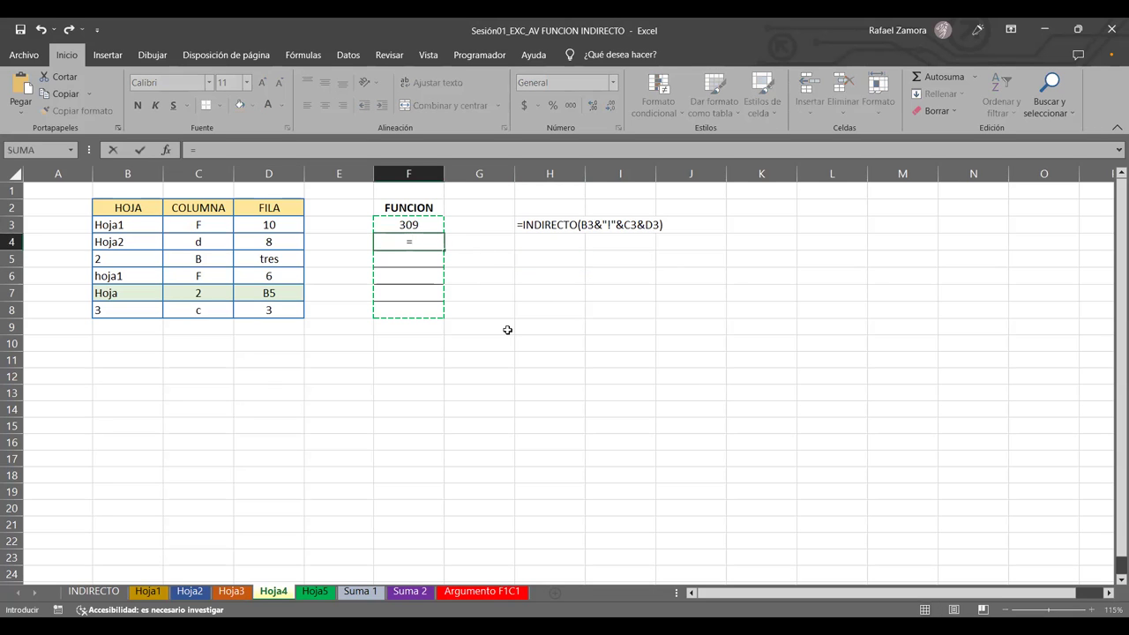
text(indir)
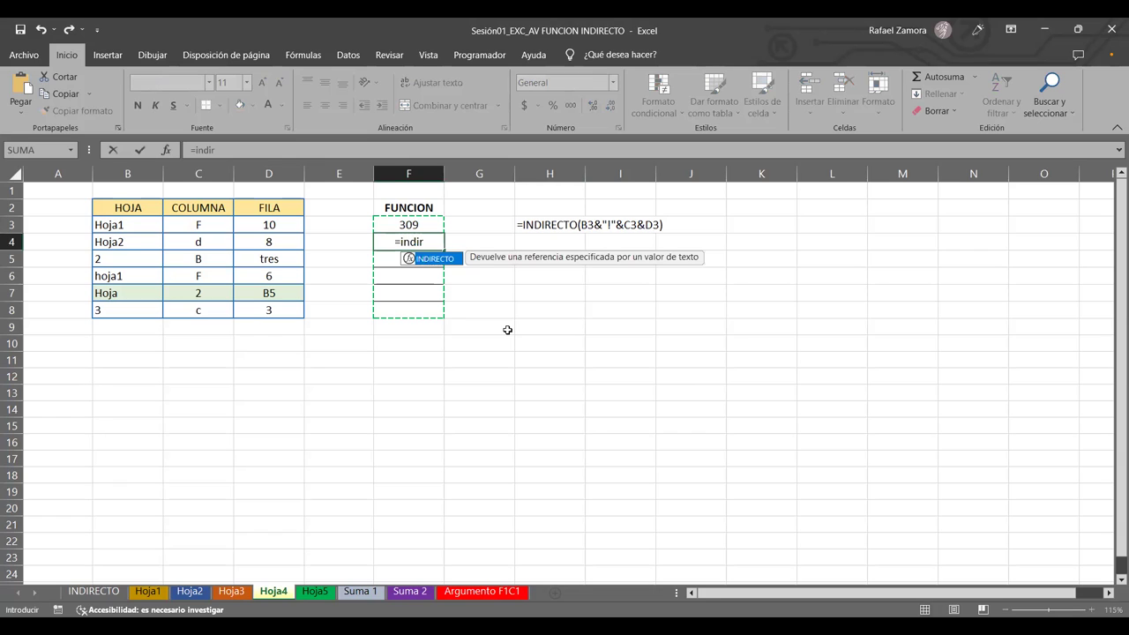
key(Tab)
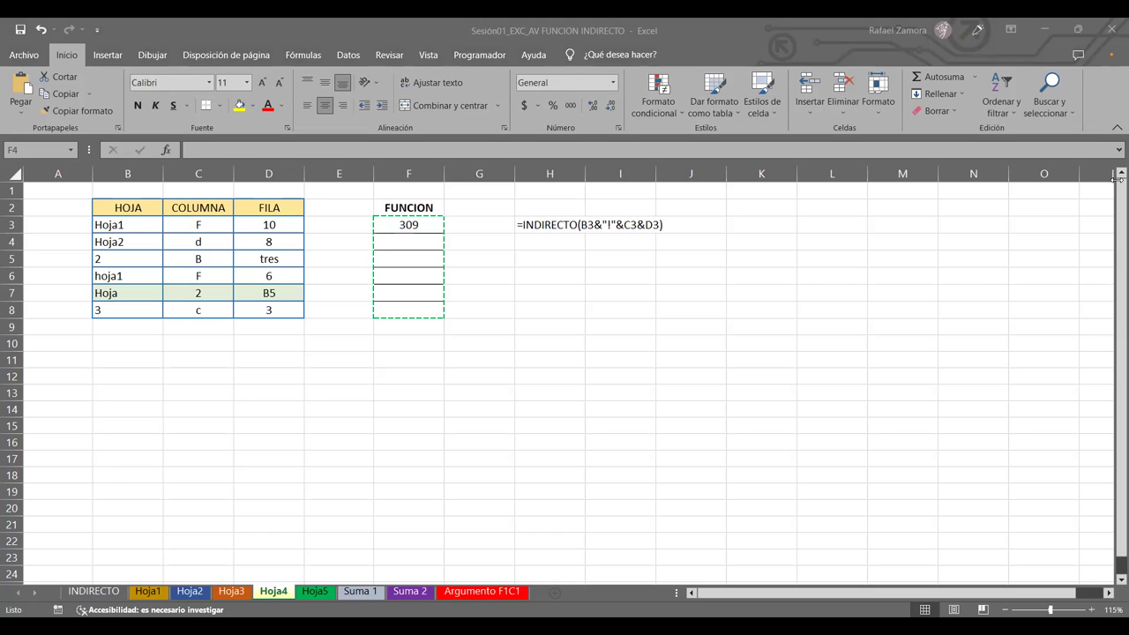
Retype cell B3 as HOJA1 in capitals.
click(134, 225)
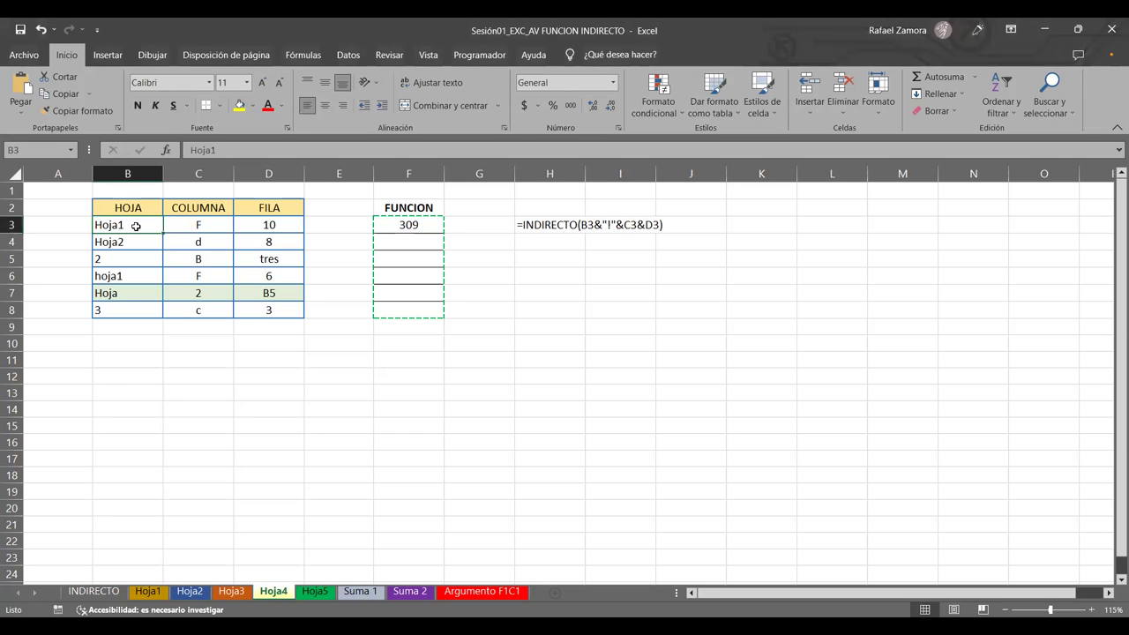
text(HOL)
key(BackSpace)
text(JA1)
key(Return)
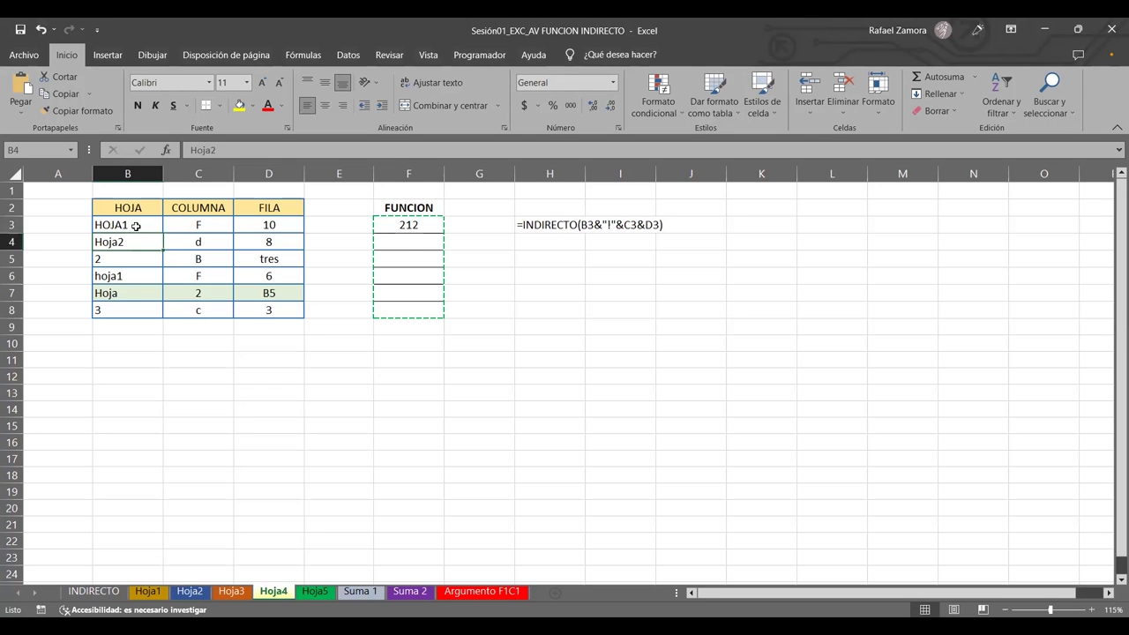
Test deleting the leading H from B3 to trigger #¡REF!, then undo to restore HOJA1.
click(136, 226)
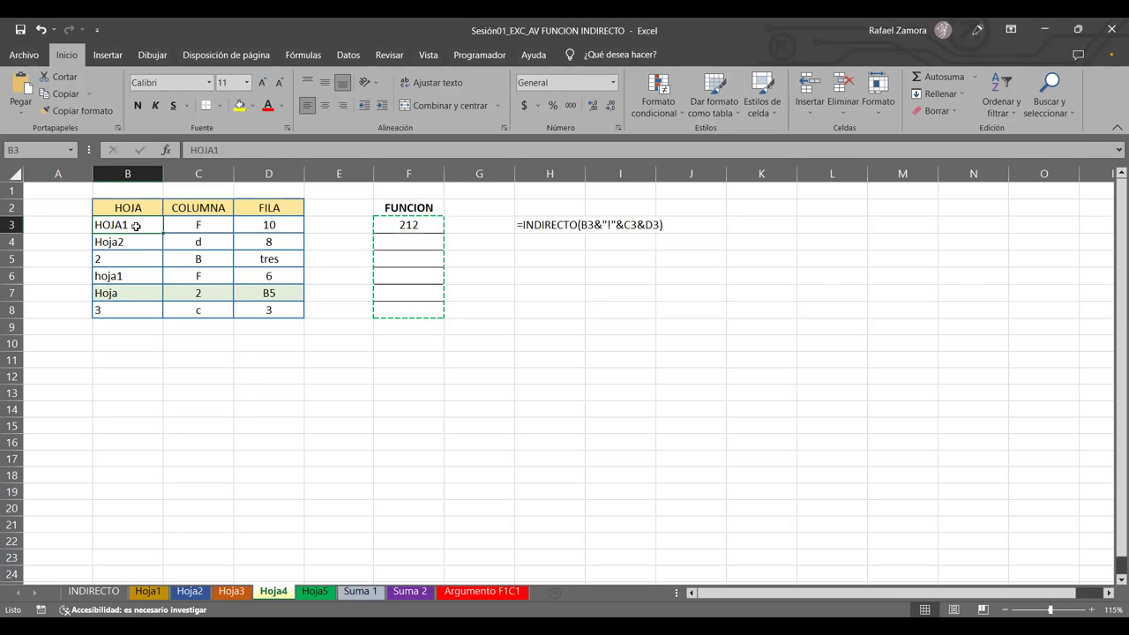
double_click(136, 226)
key(Left)
key(Left)
key(Left)
key(Left)
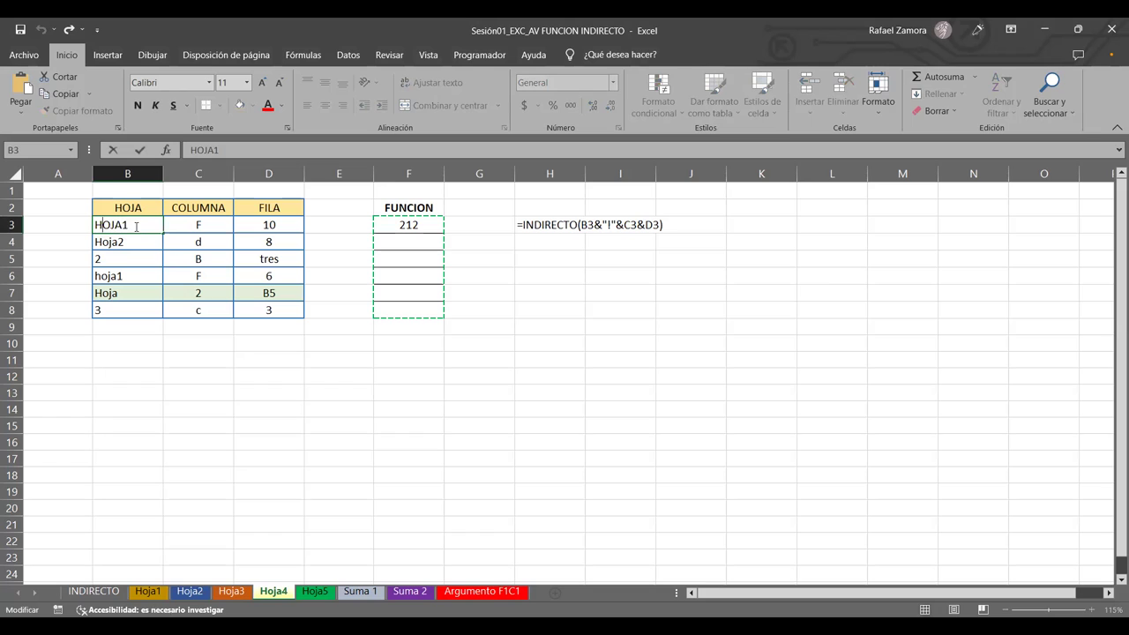
key(Return)
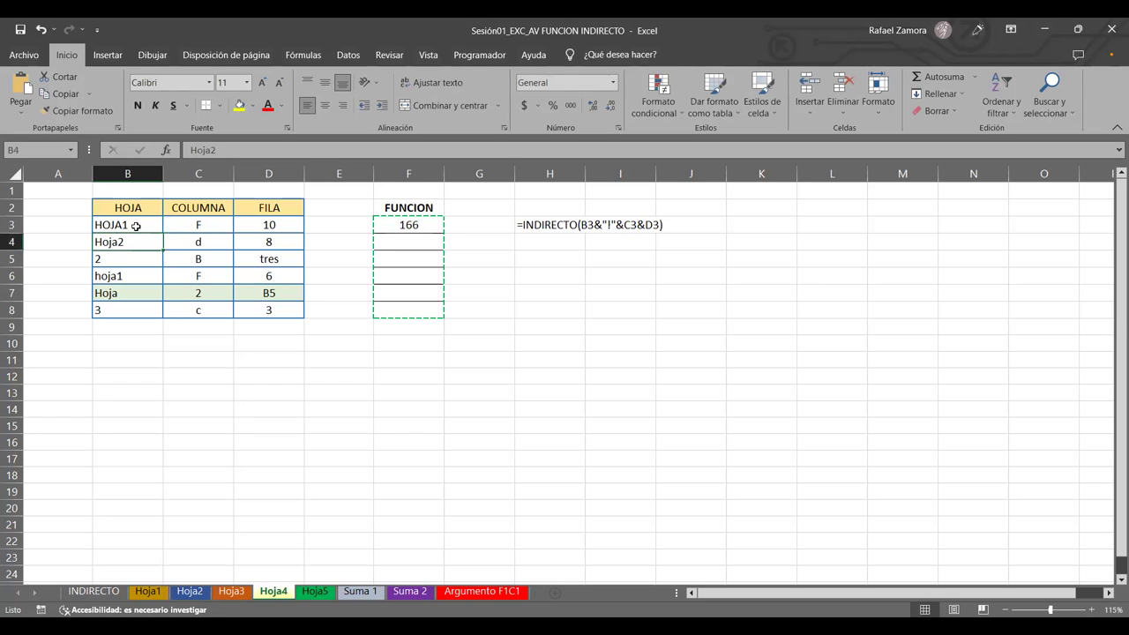
click(136, 227)
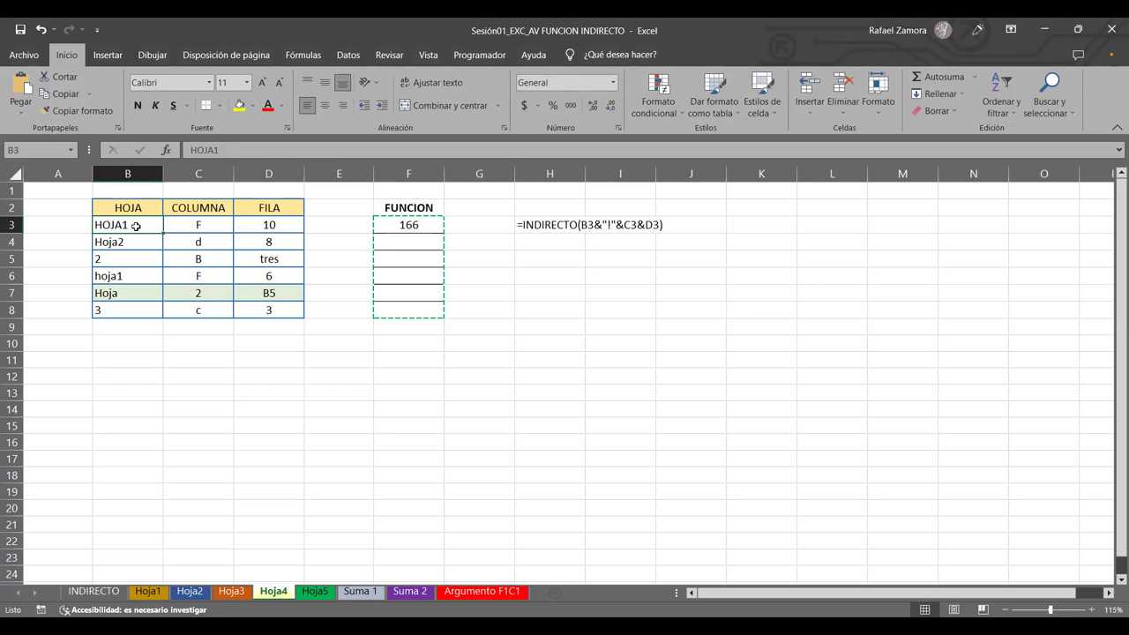
double_click(136, 227)
key(Left)
key(Left)
key(Left)
key(Left)
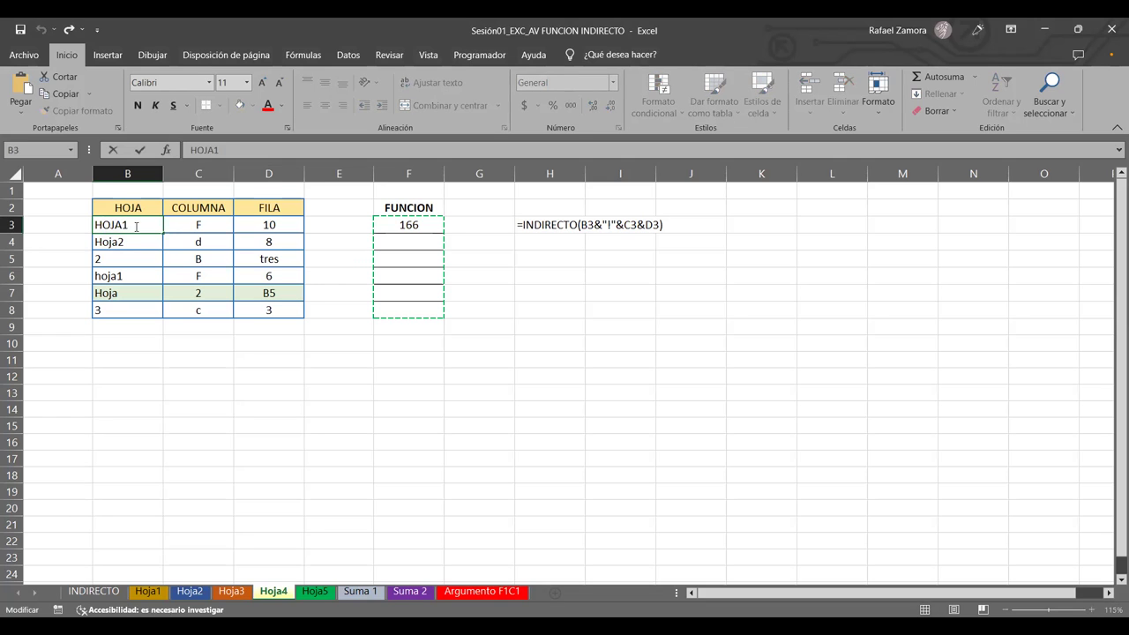
key(BackSpace)
key(Return)
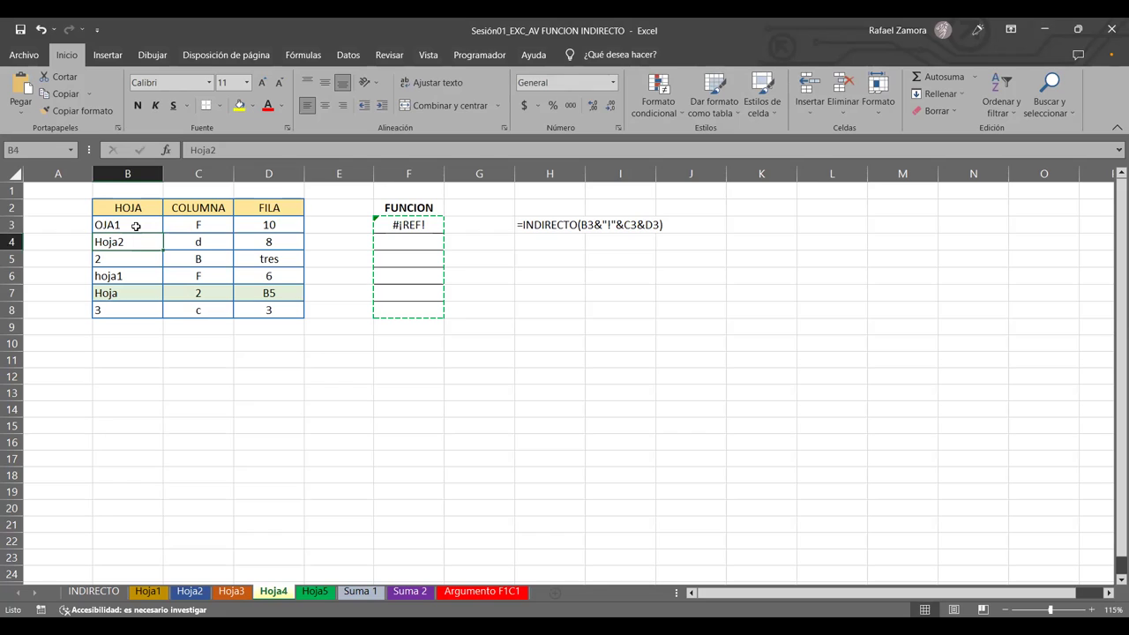
key(ctrl+z)
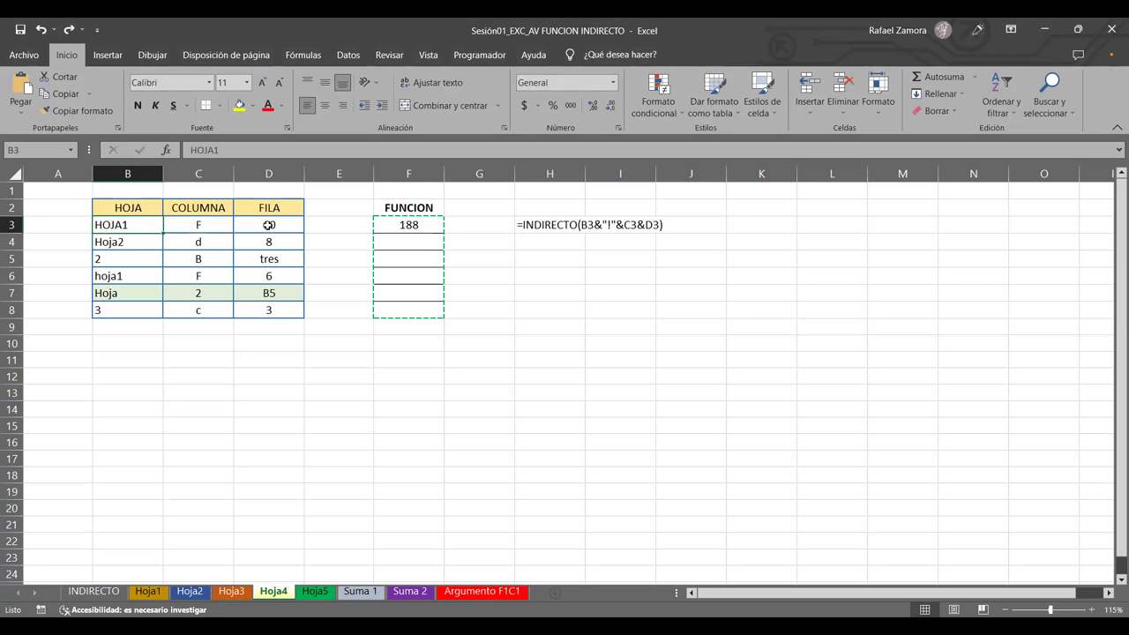
click(419, 243)
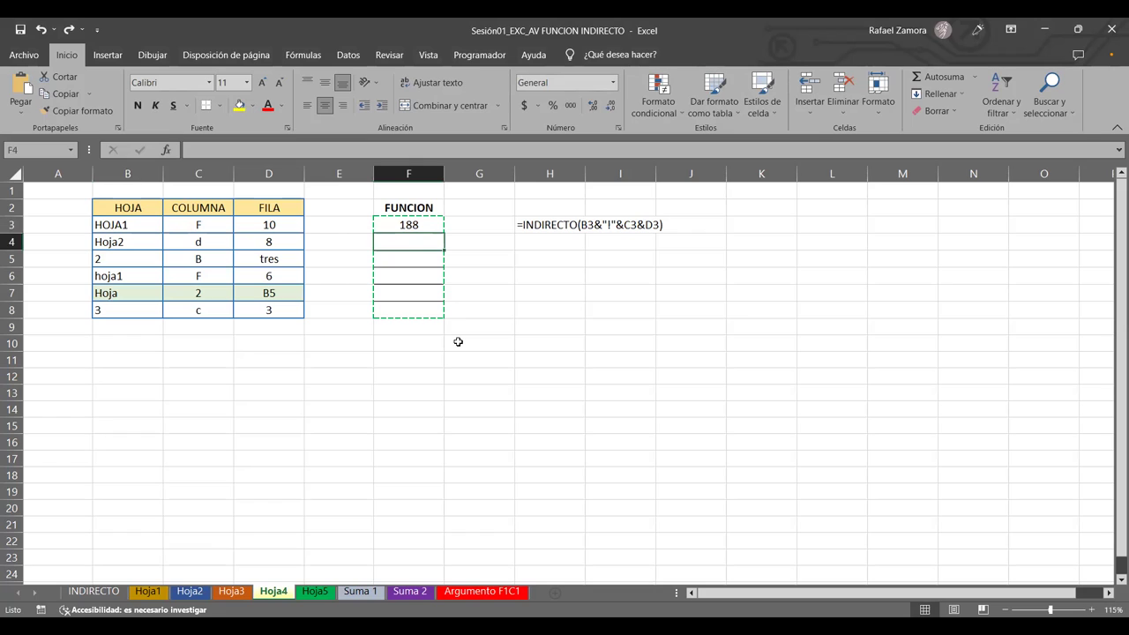
Enter =INDIRECTO(B4&"!"&C4&D4) in F4.
text(=)
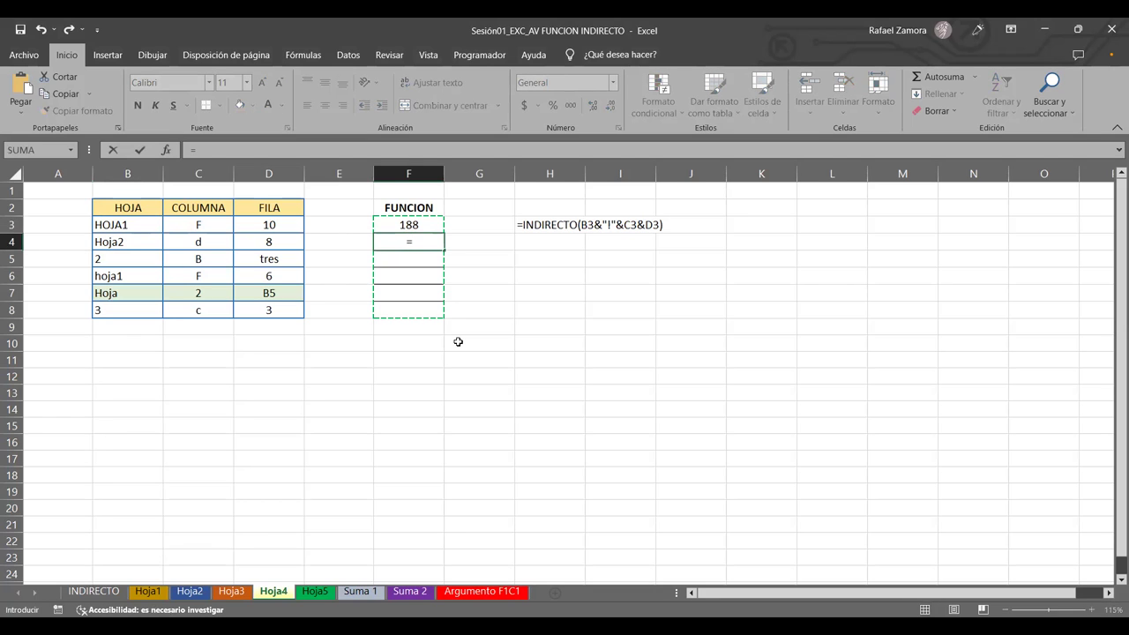
text(INDI)
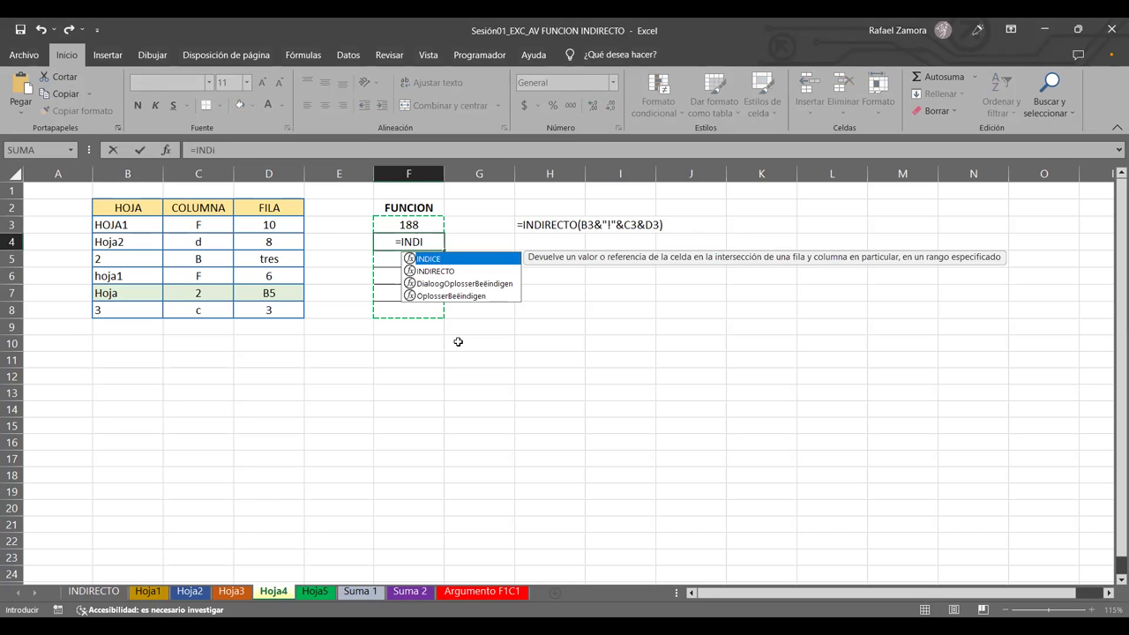
key(Down)
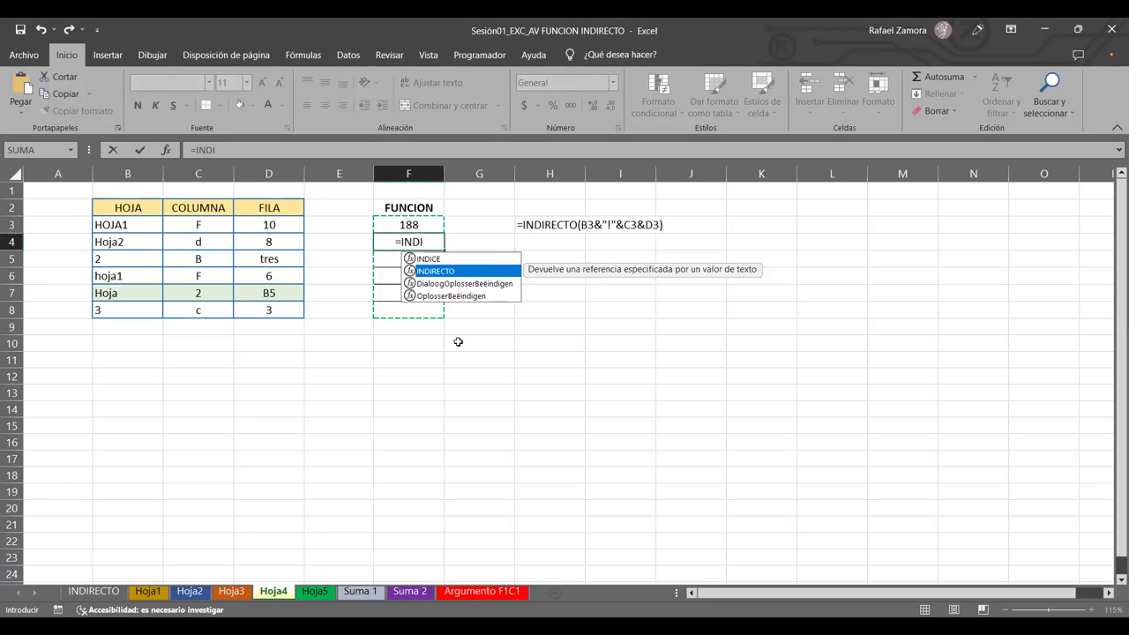
key(Tab)
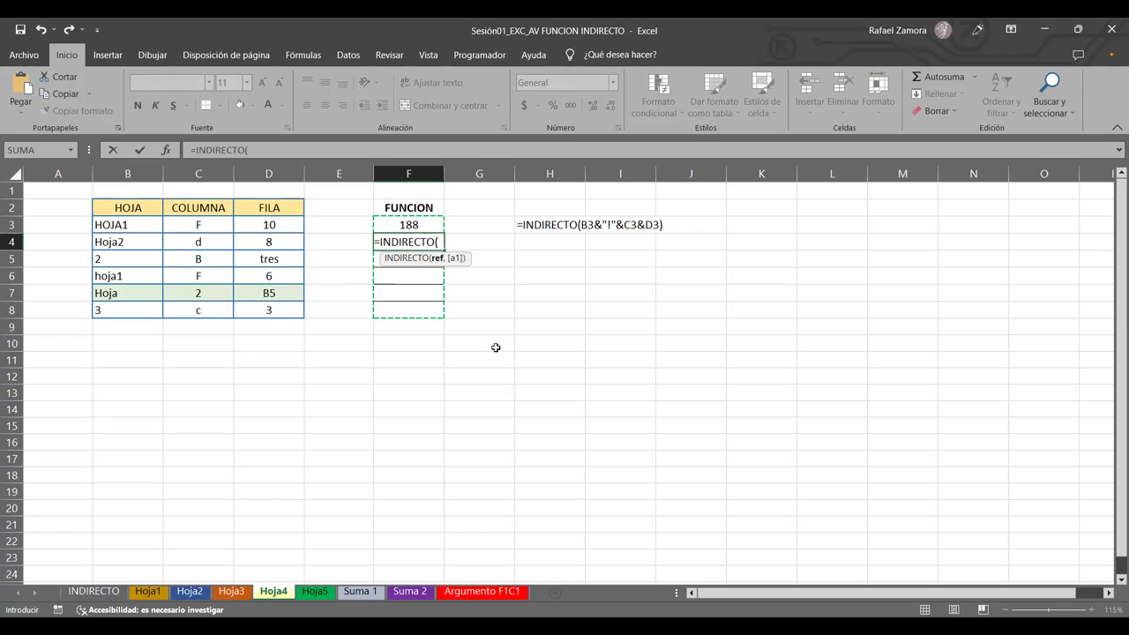
click(130, 243)
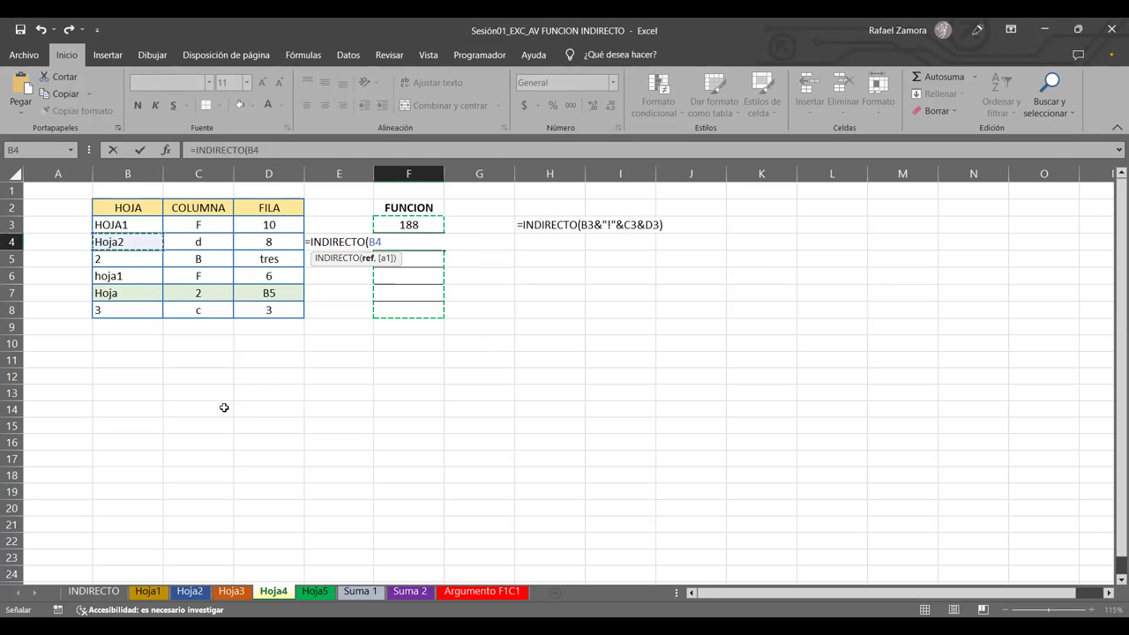
text(&"!)
text(")
text(%)
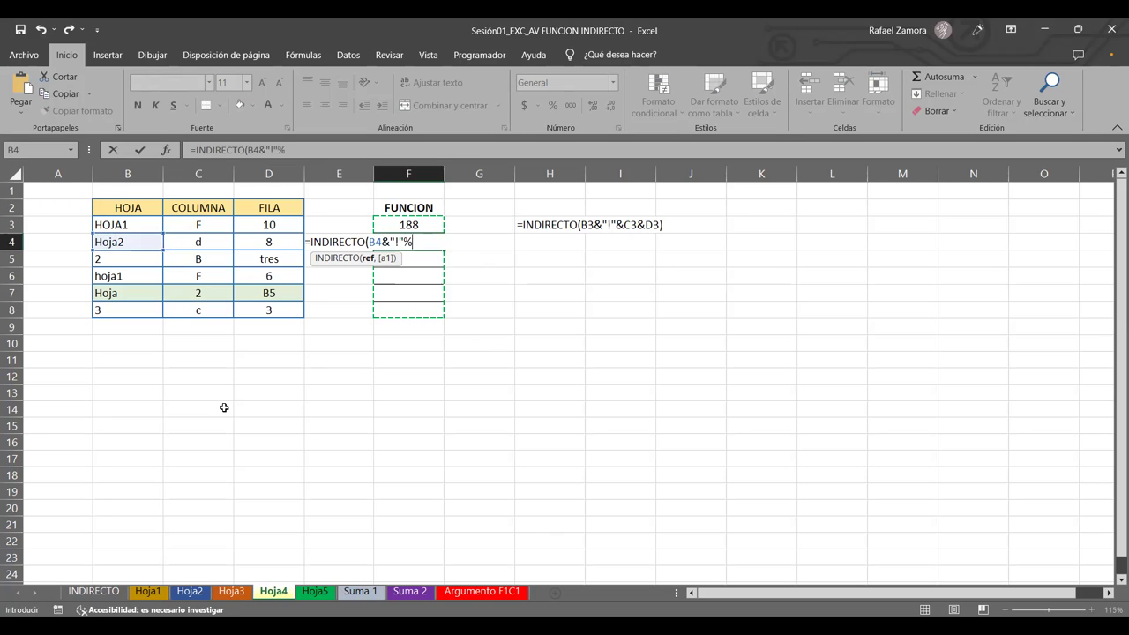
text())
key(BackSpace)
key(BackSpace)
text(&)
click(197, 245)
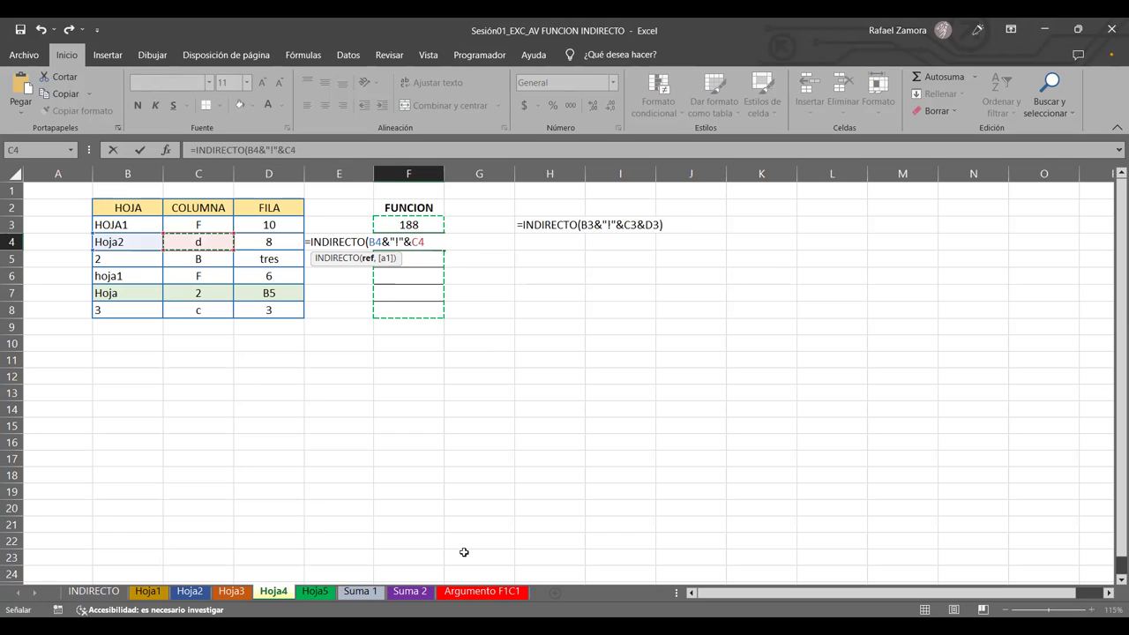
text(&)
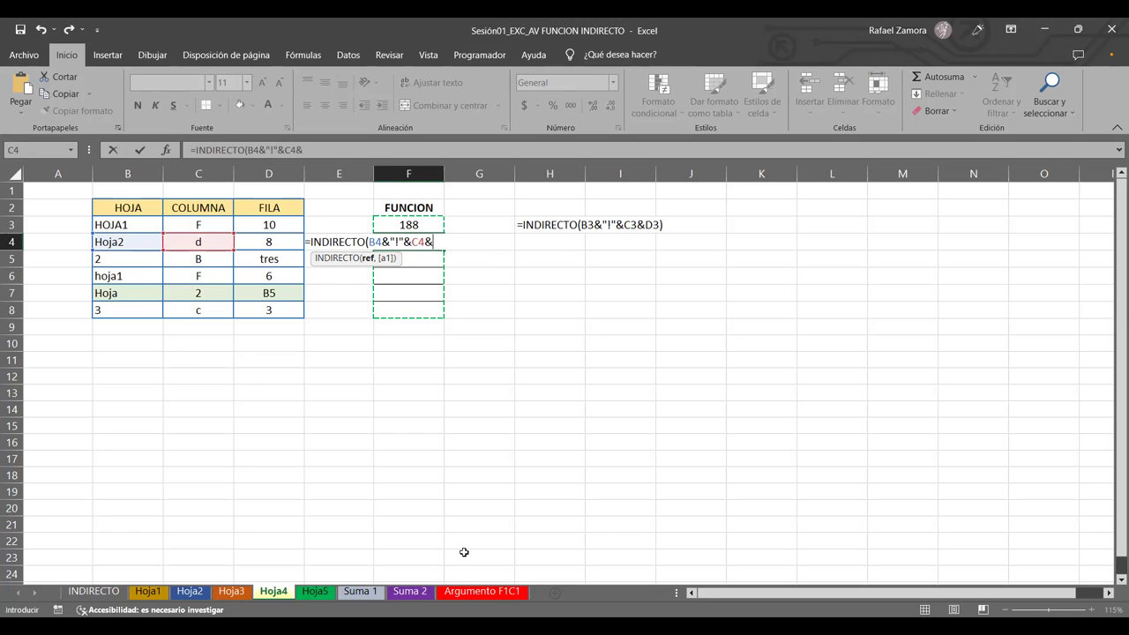
click(280, 243)
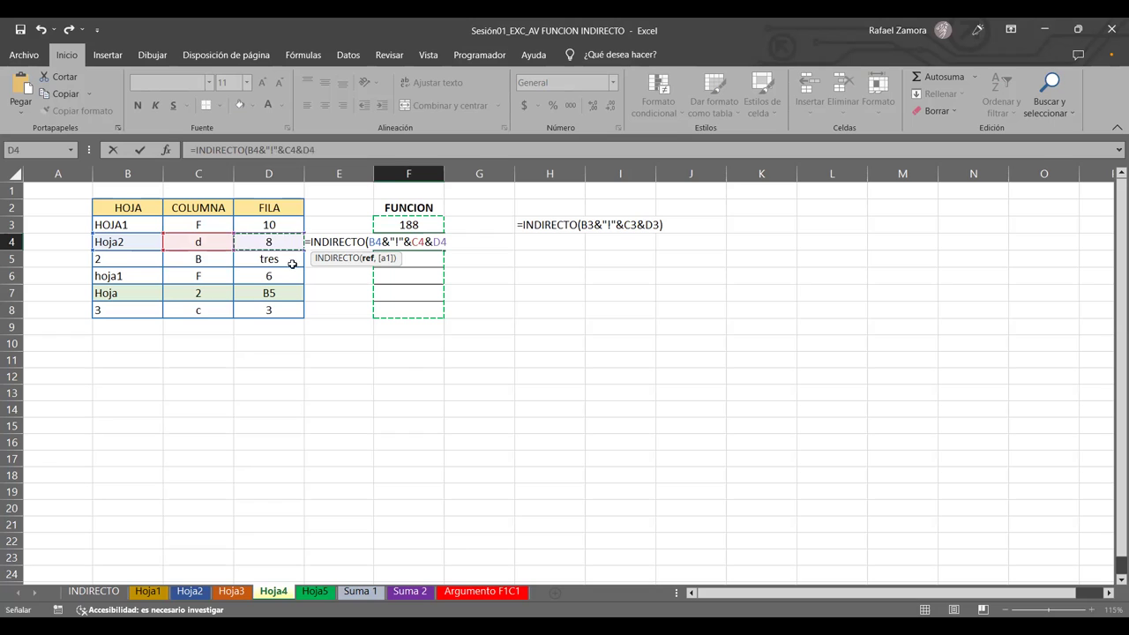
text())
key(Return)
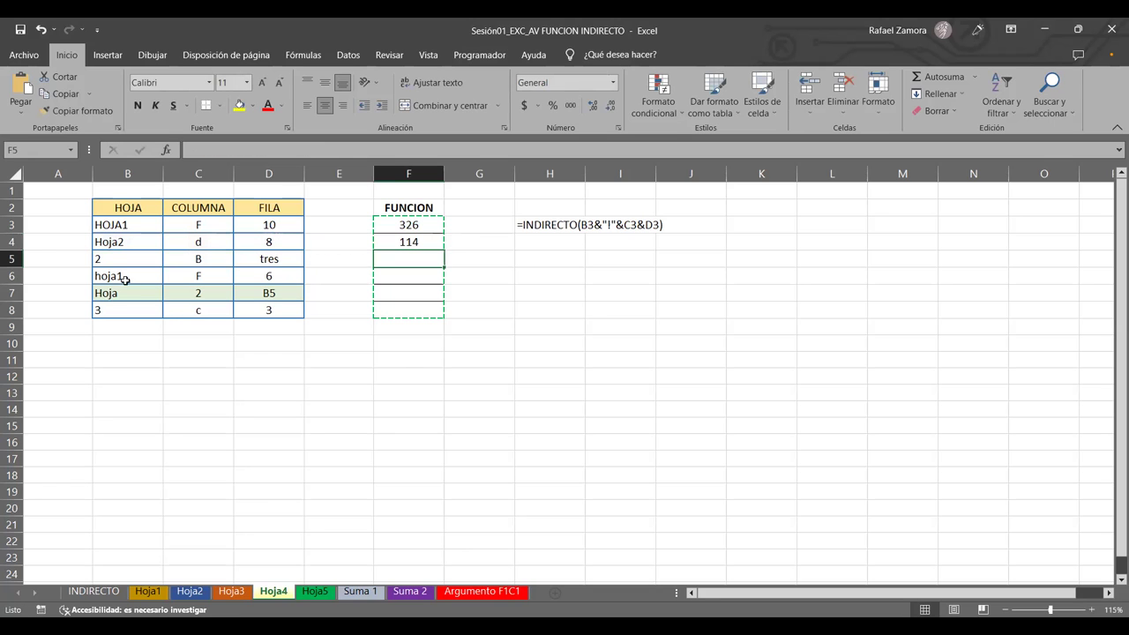
Verify F4's 114 matches Hoja2 cell D8, then review F3:F4 on Hoja4.
click(188, 592)
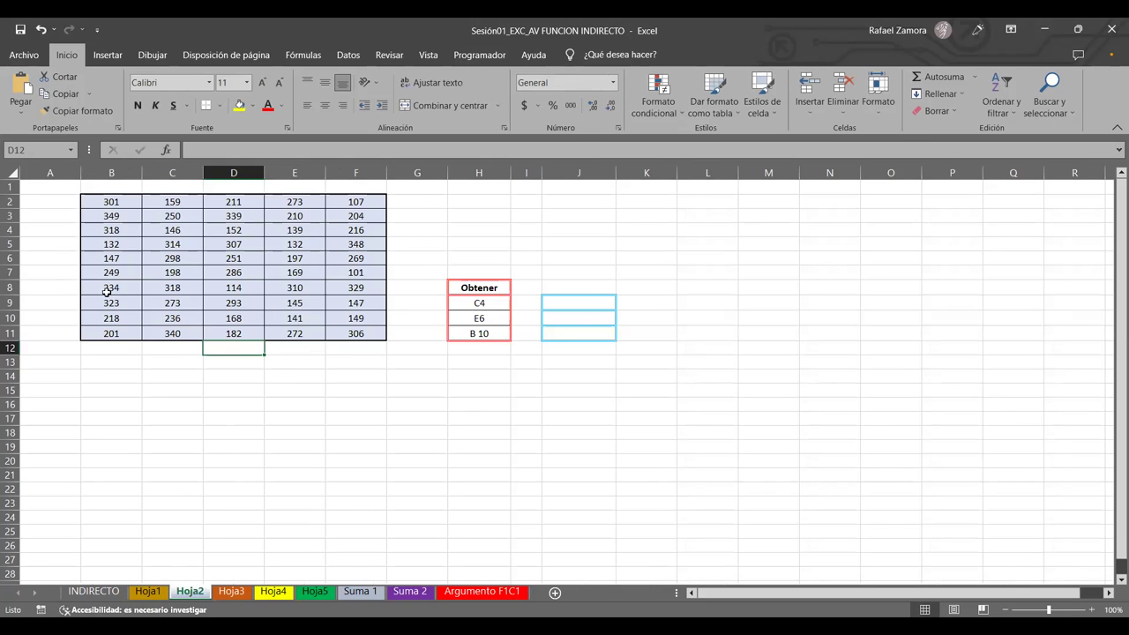
click(234, 287)
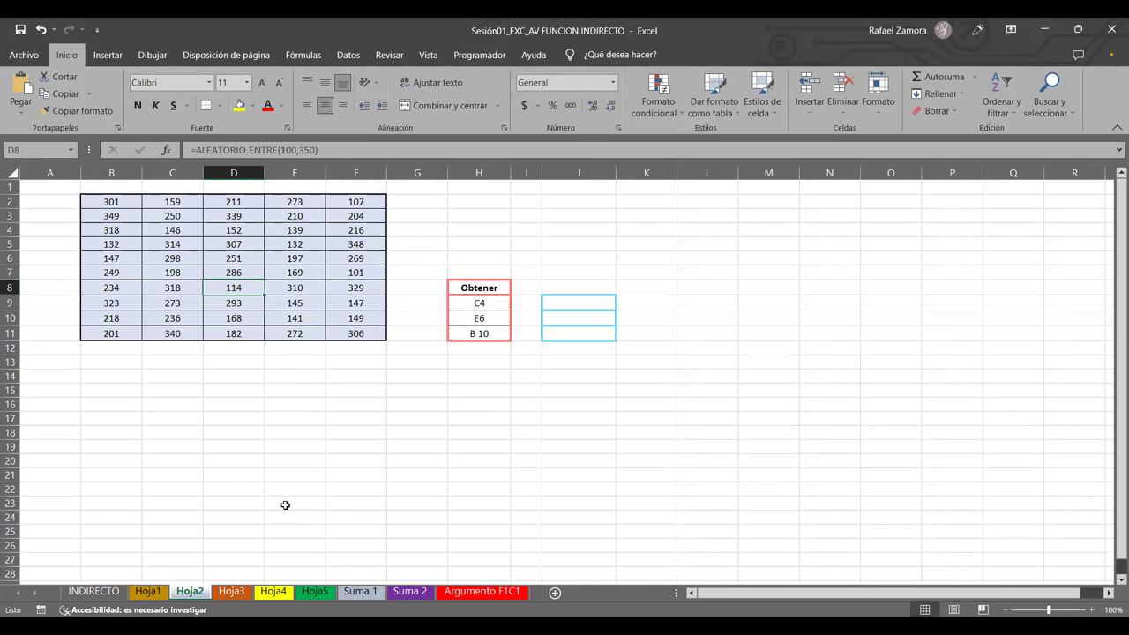
click(280, 592)
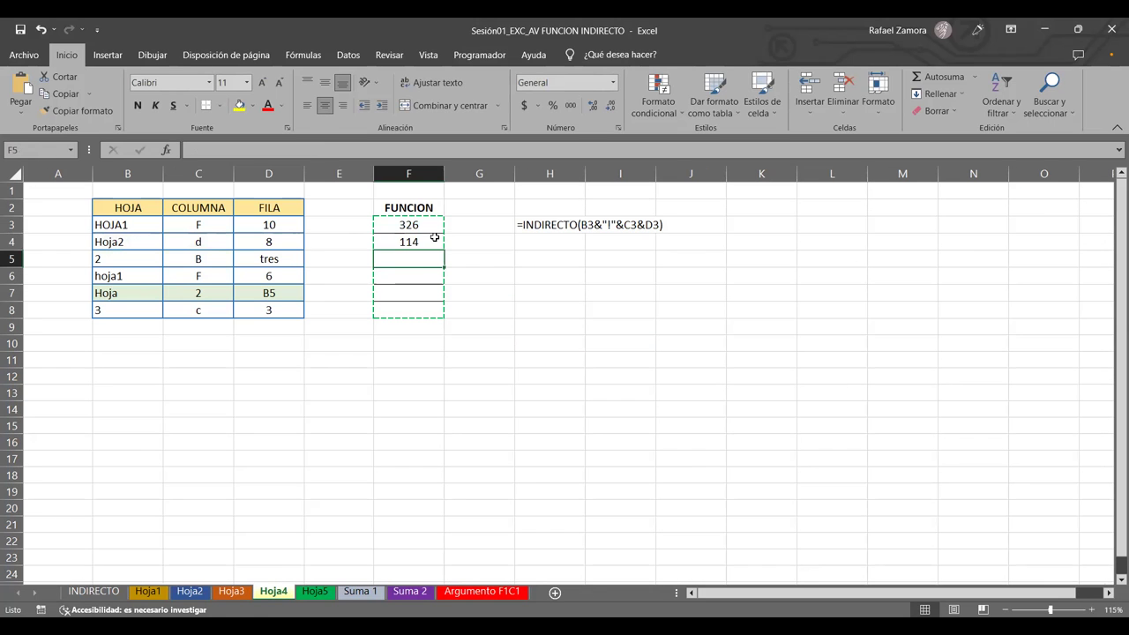
drag(415, 222, 417, 243)
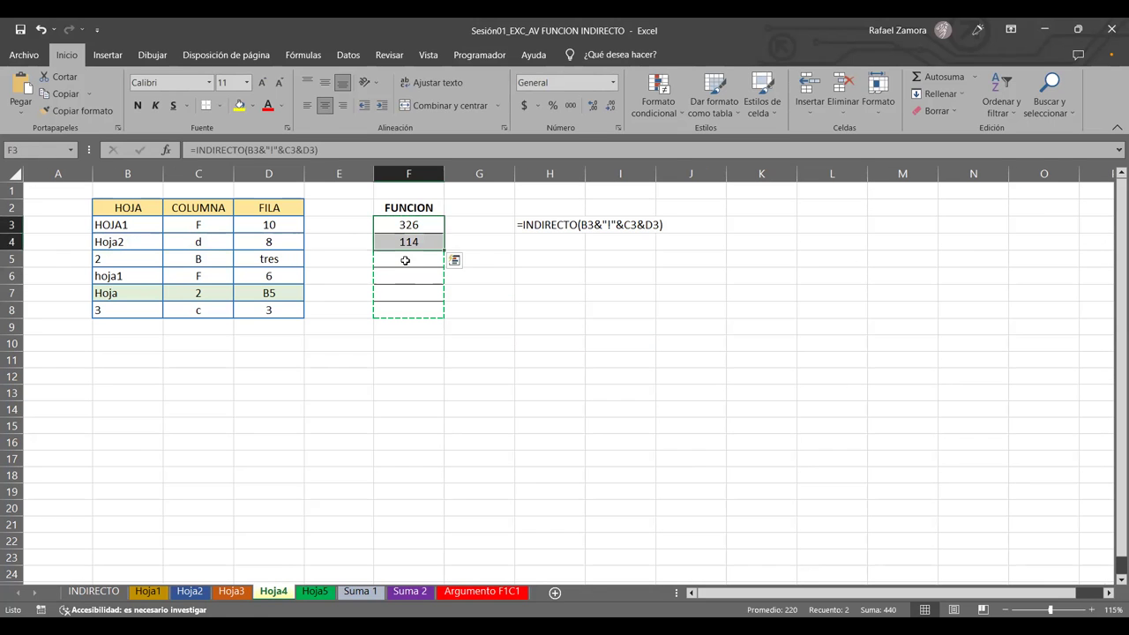
Enter =INDIRECTO("hoja2!"&C6&D6) in F5, hard-coding the sheet name as text.
click(402, 260)
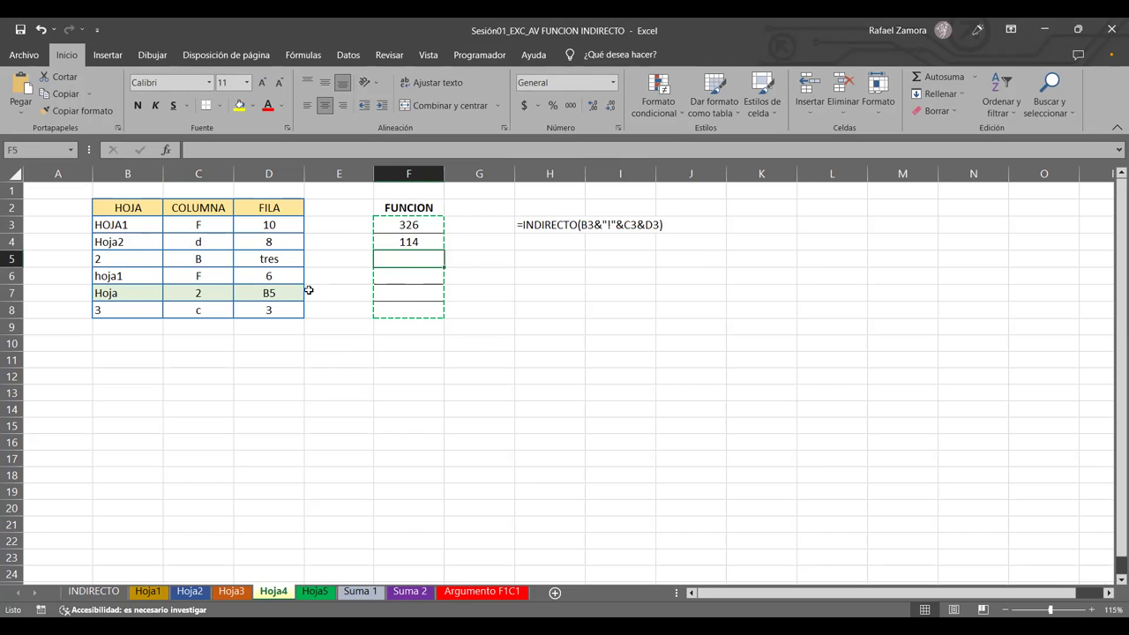
text(=)
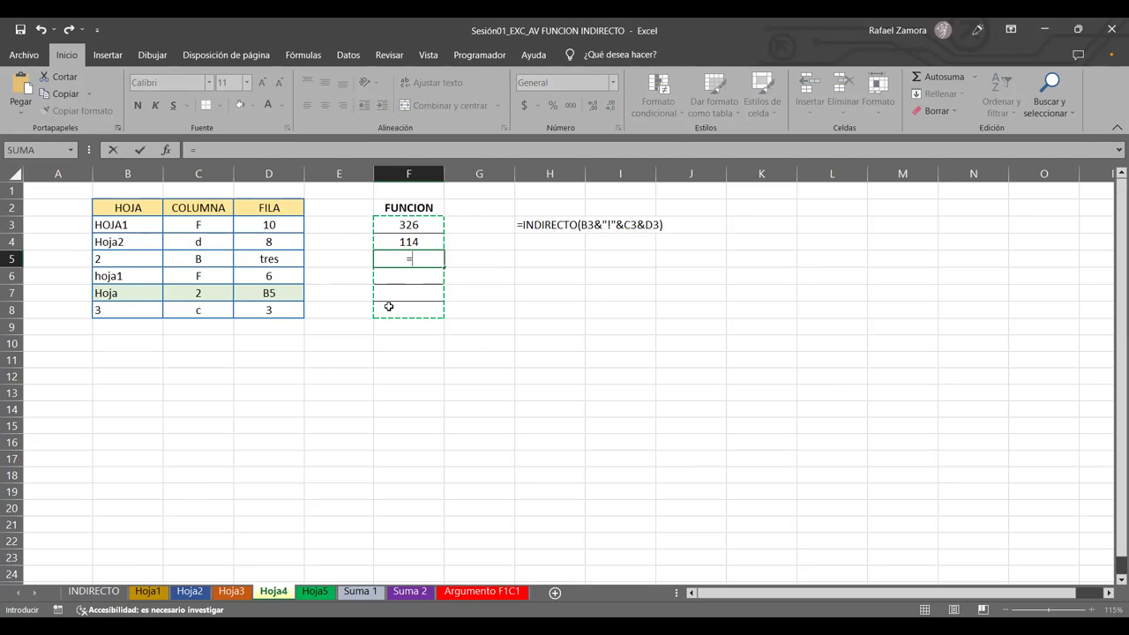
text(indi)
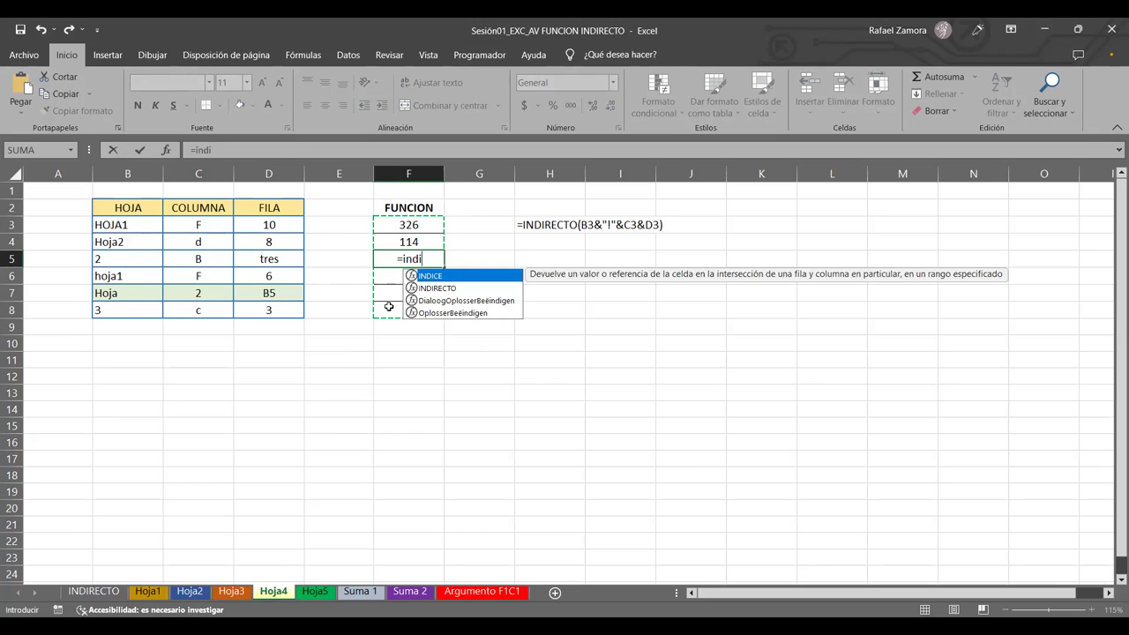
key(Down)
key(Tab)
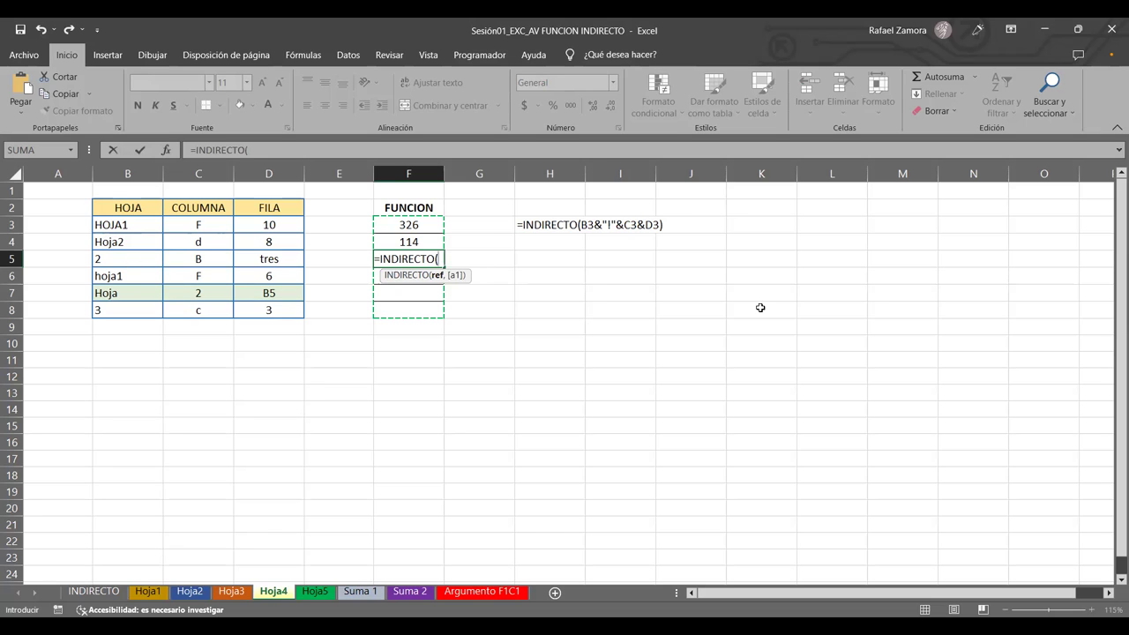
text(")
text(hoja2)
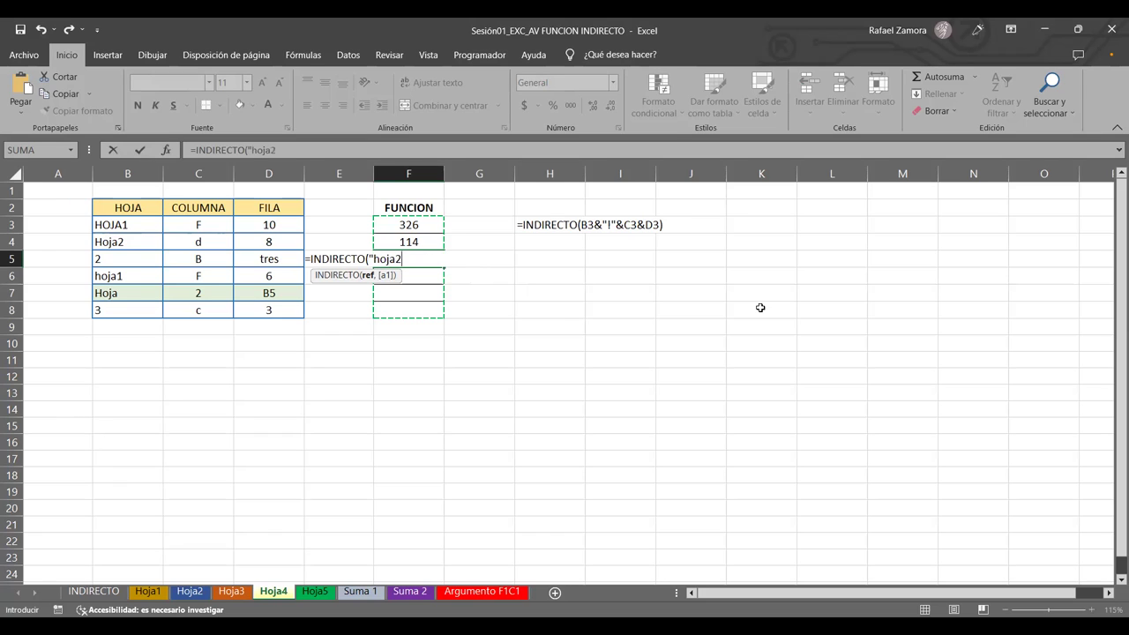
text(!)
text(")
text(&)
click(221, 276)
text(&)
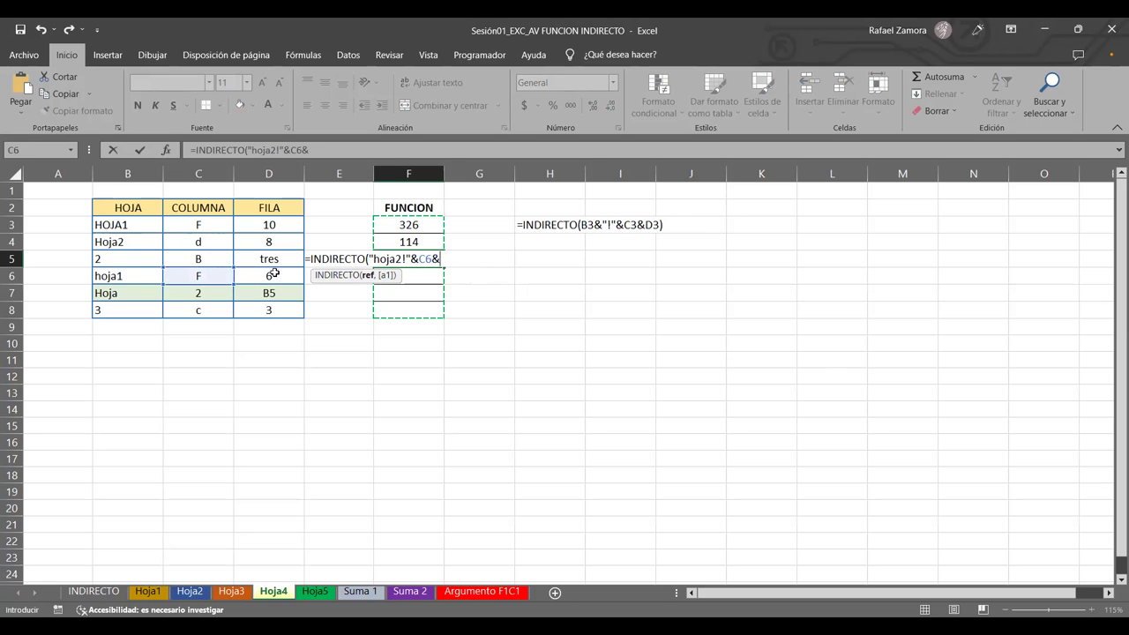
click(274, 275)
text())
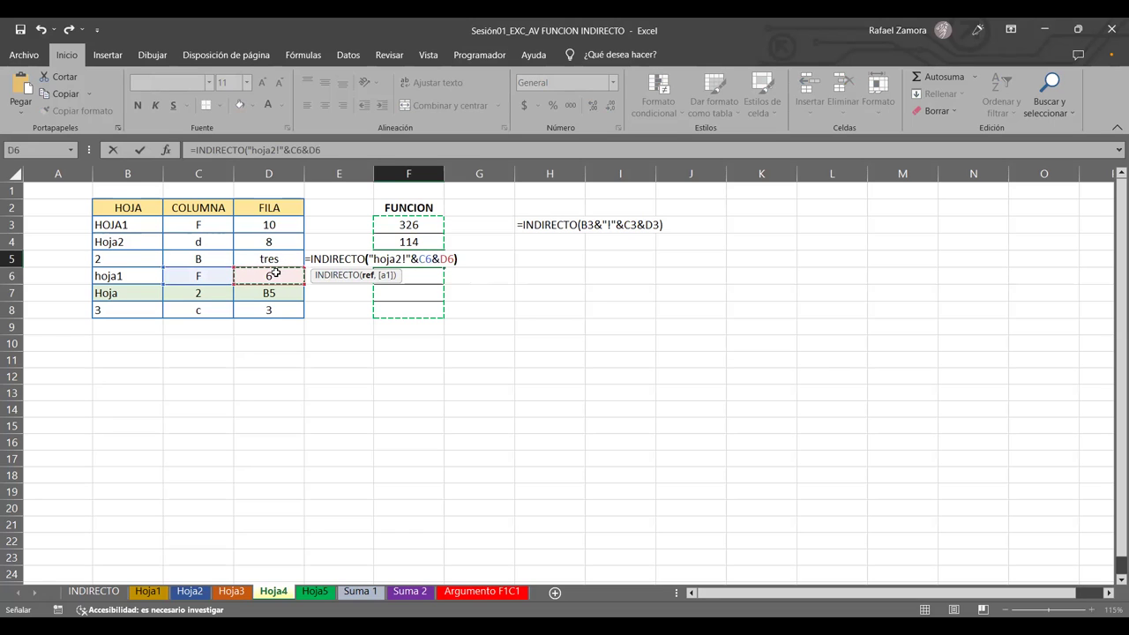
key(Return)
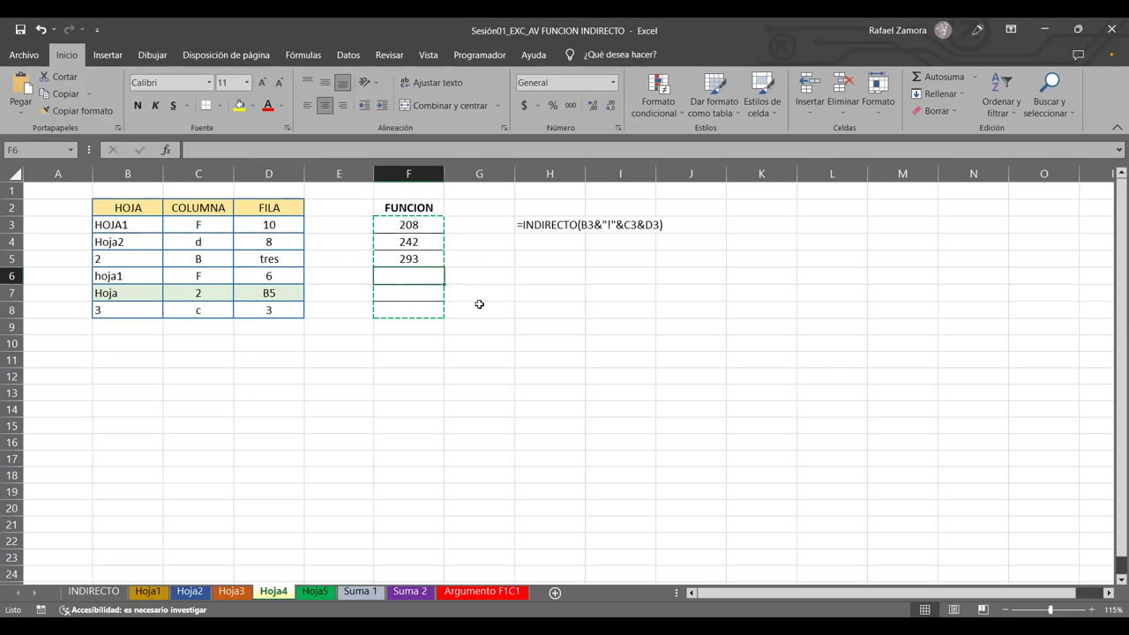
click(190, 591)
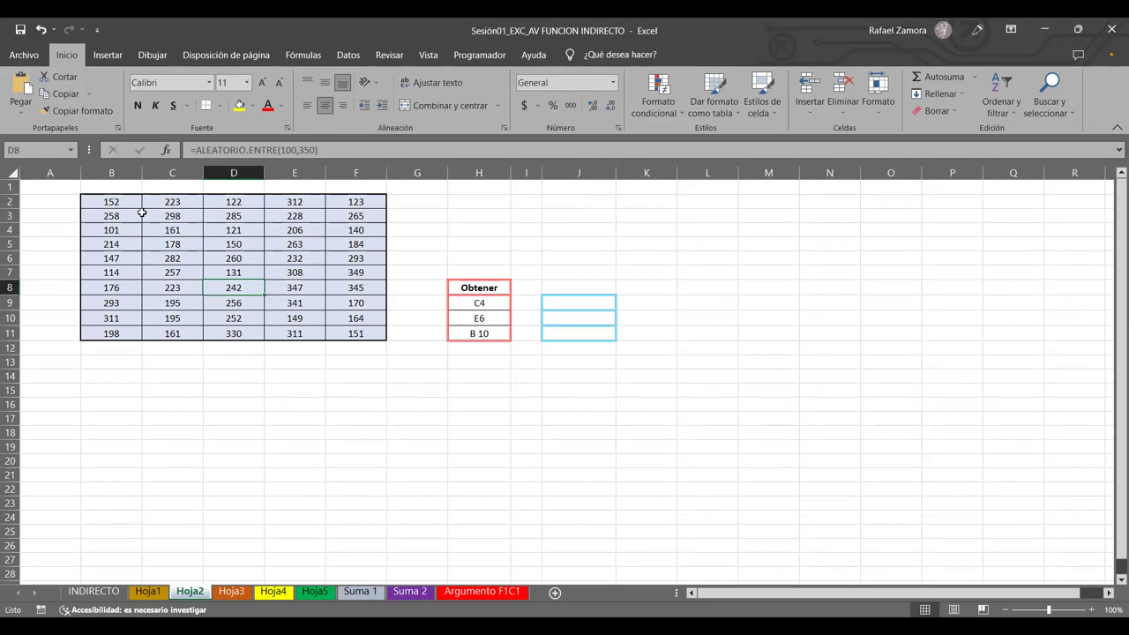
click(272, 591)
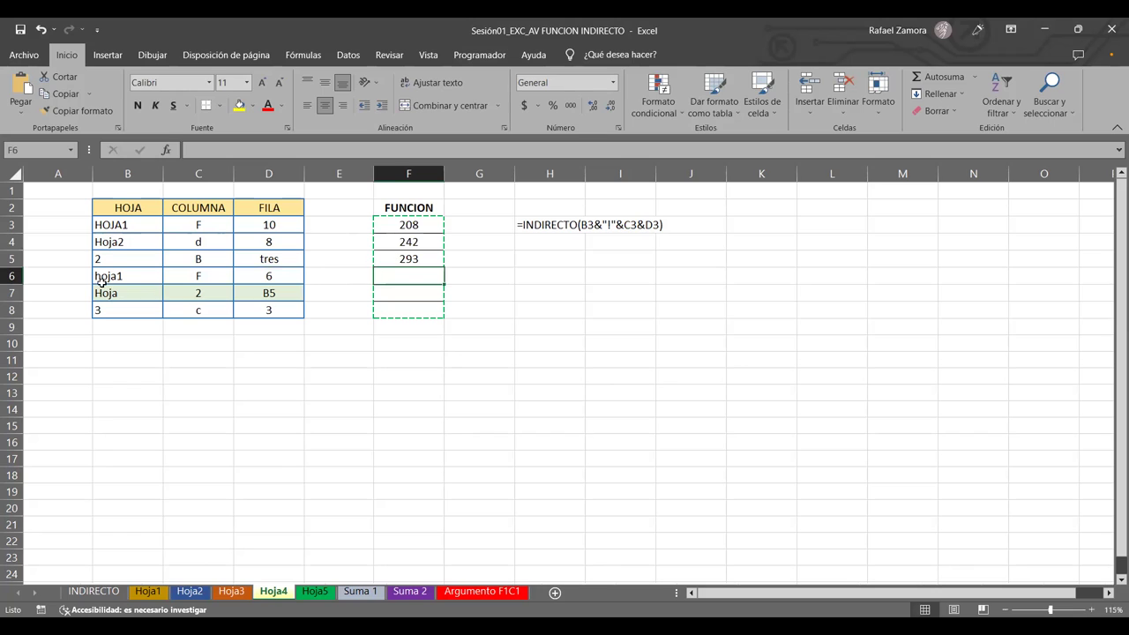
Edit F5's formula to =INDIRECTO("hoja2!"&C5&3).
click(399, 258)
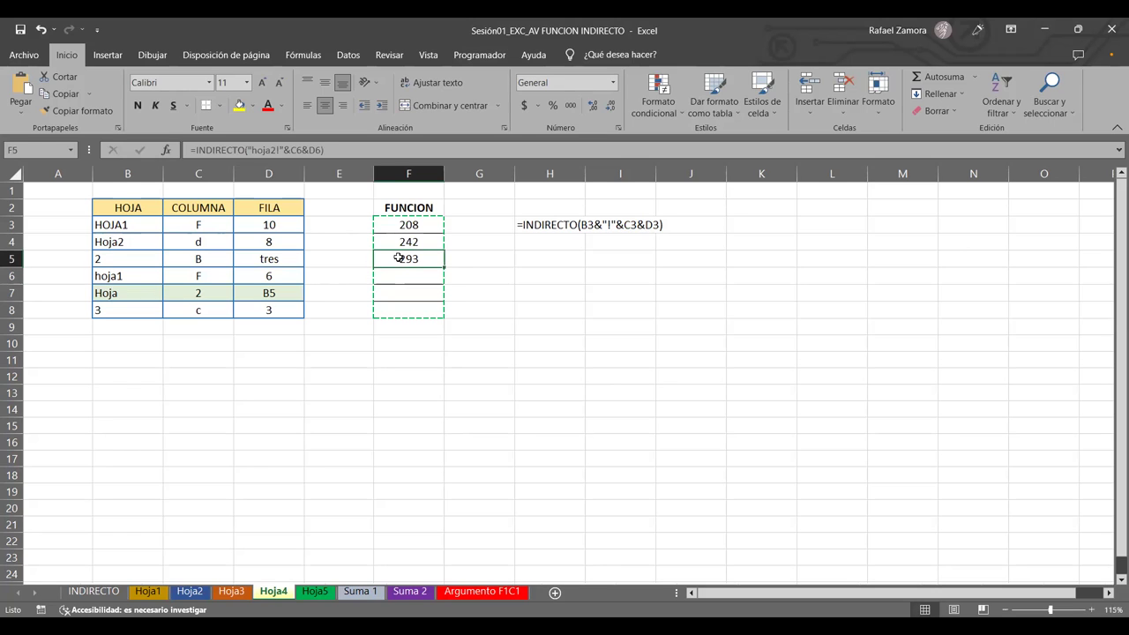
double_click(399, 257)
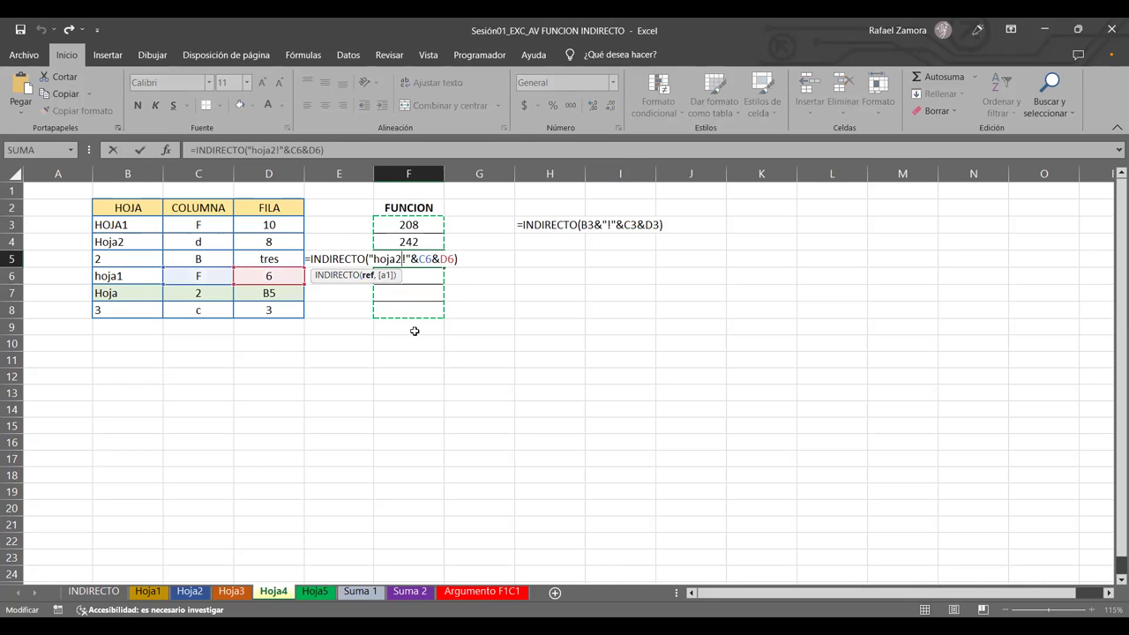
mouse_move(231, 273)
mouse_down()
mouse_move(231, 258)
mouse_move(252, 257)
mouse_up()
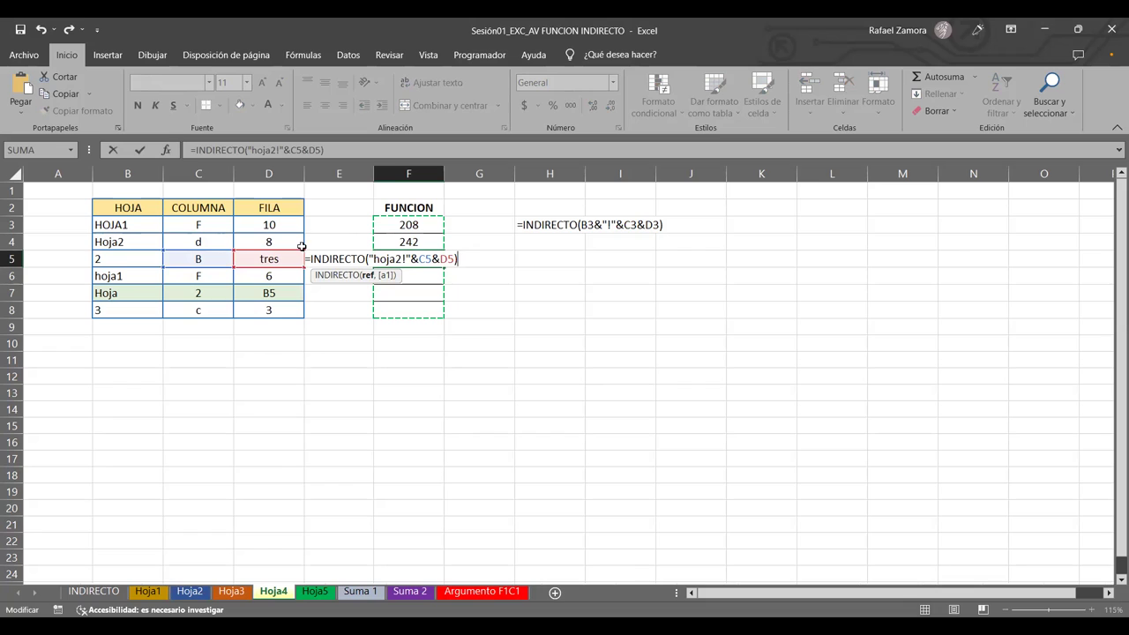
double_click(445, 259)
text(3)
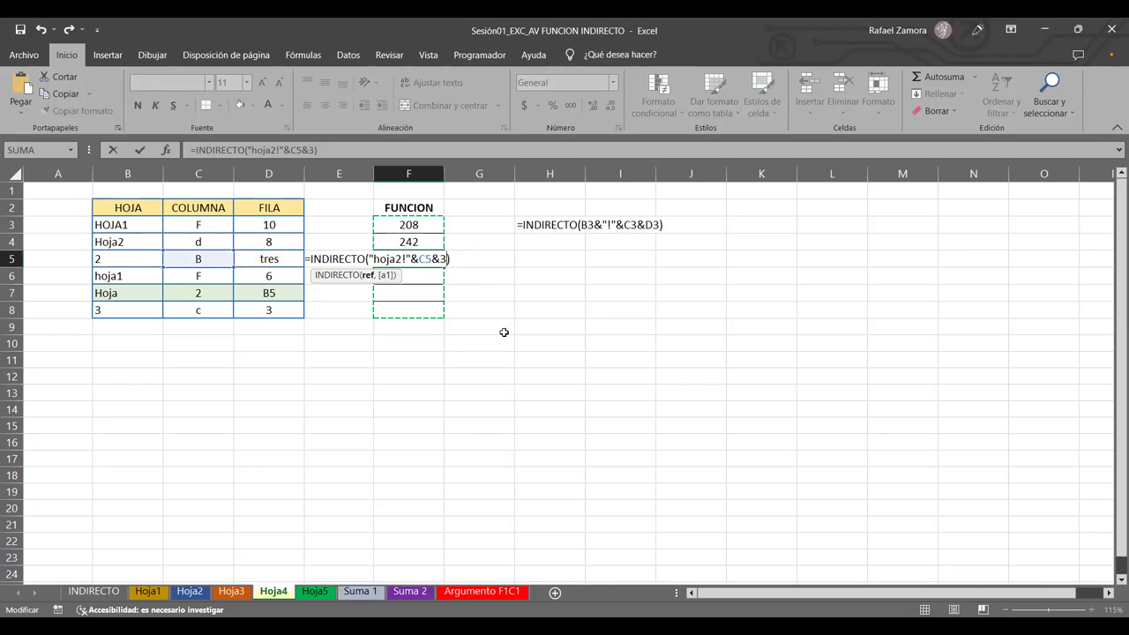
key(Return)
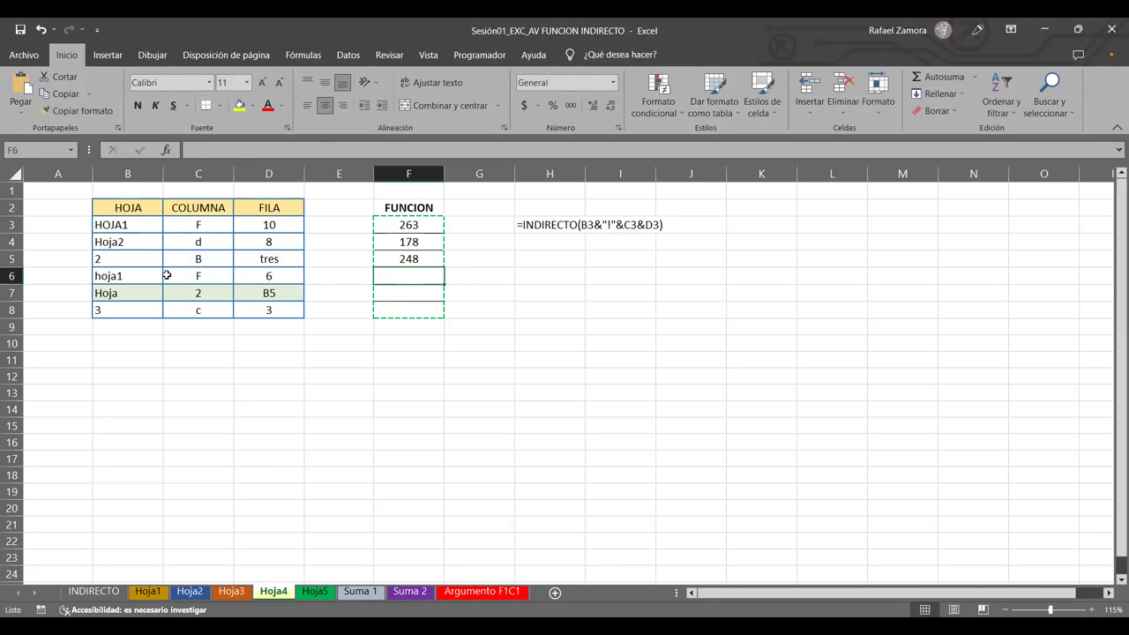
Confirm F5's 248 matches Hoja2 cell B3, then return to Hoja4.
click(189, 590)
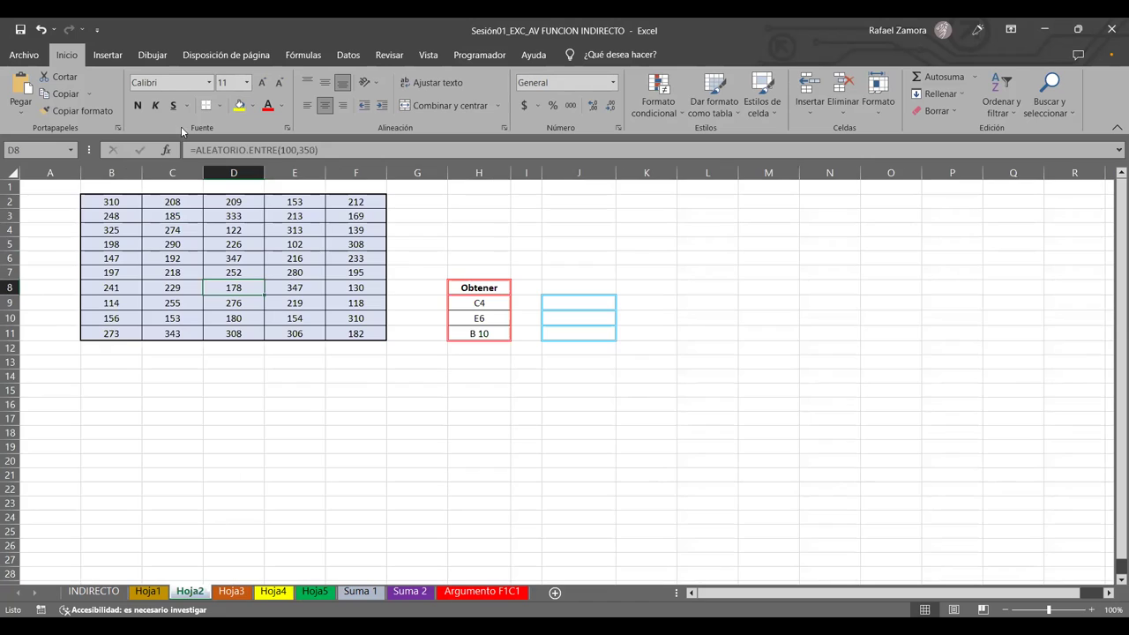
click(112, 216)
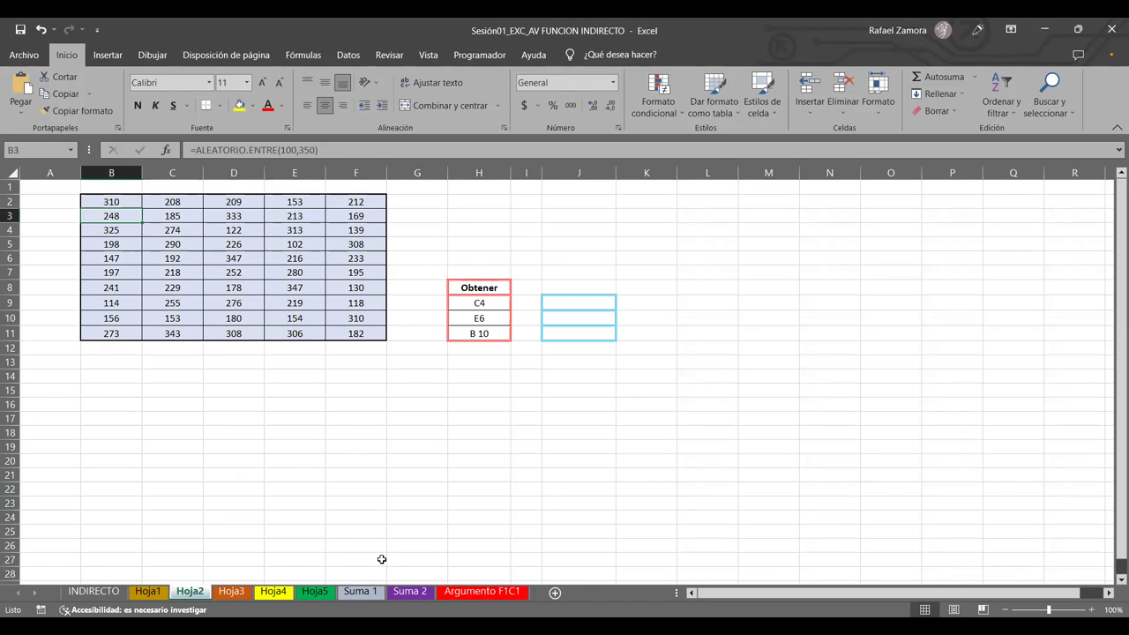
click(274, 591)
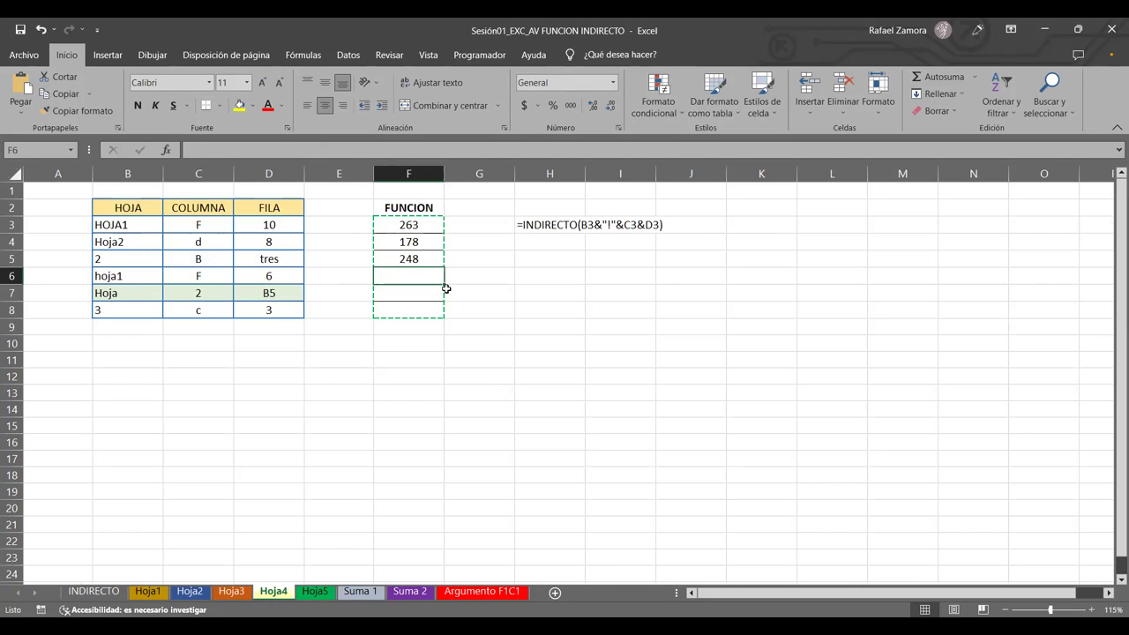
click(403, 292)
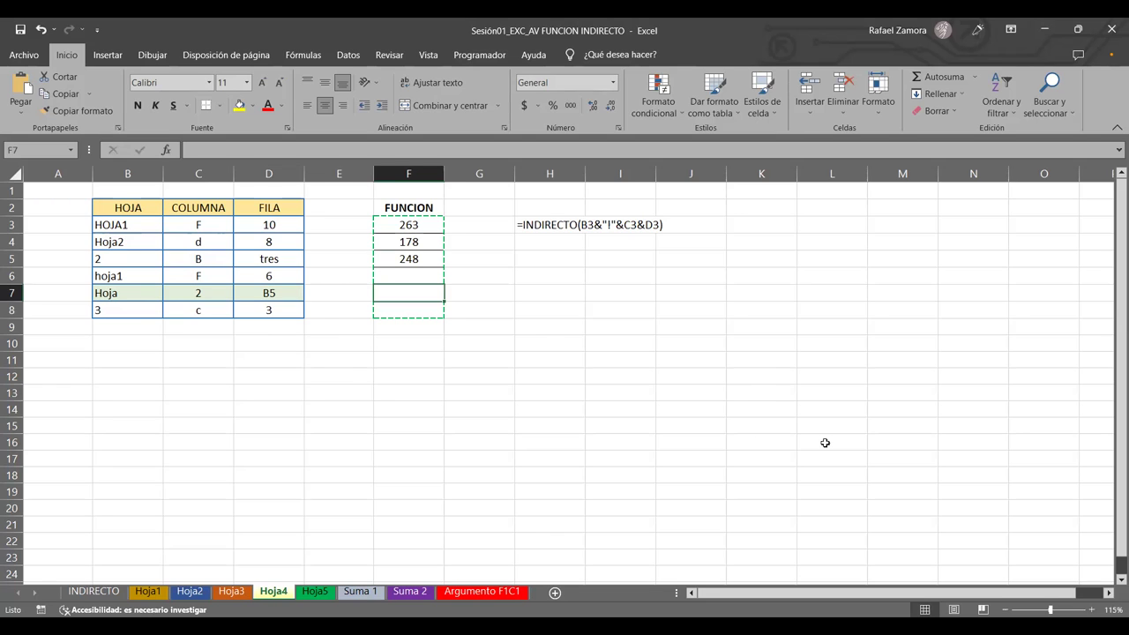
click(667, 443)
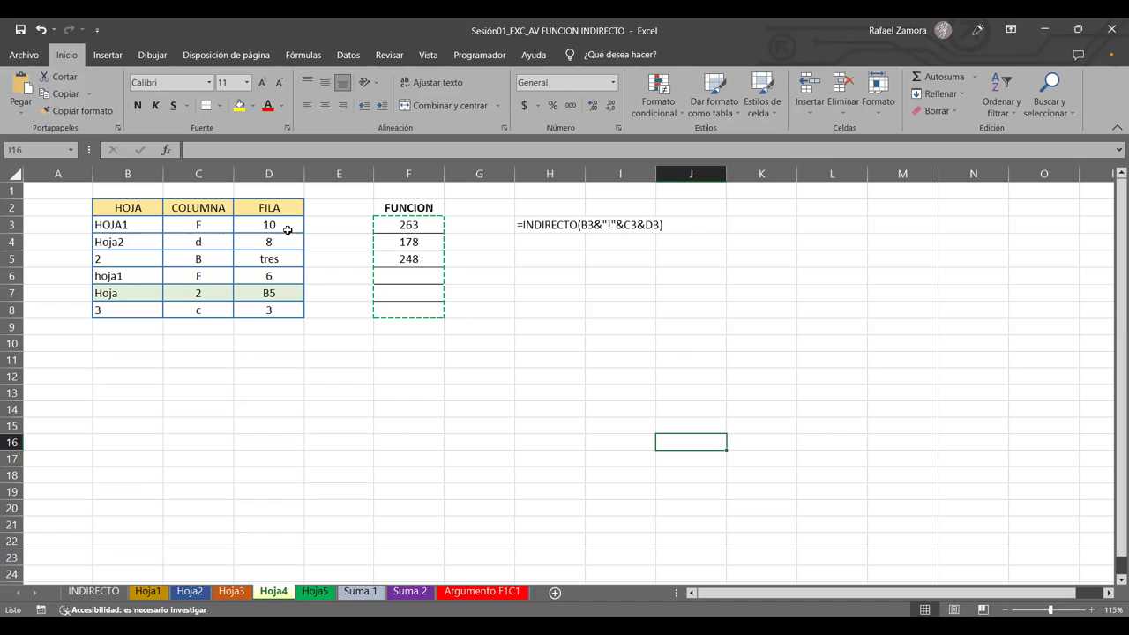
mouse_move(122, 298)
mouse_down()
mouse_move(259, 298)
mouse_move(251, 306)
mouse_up()
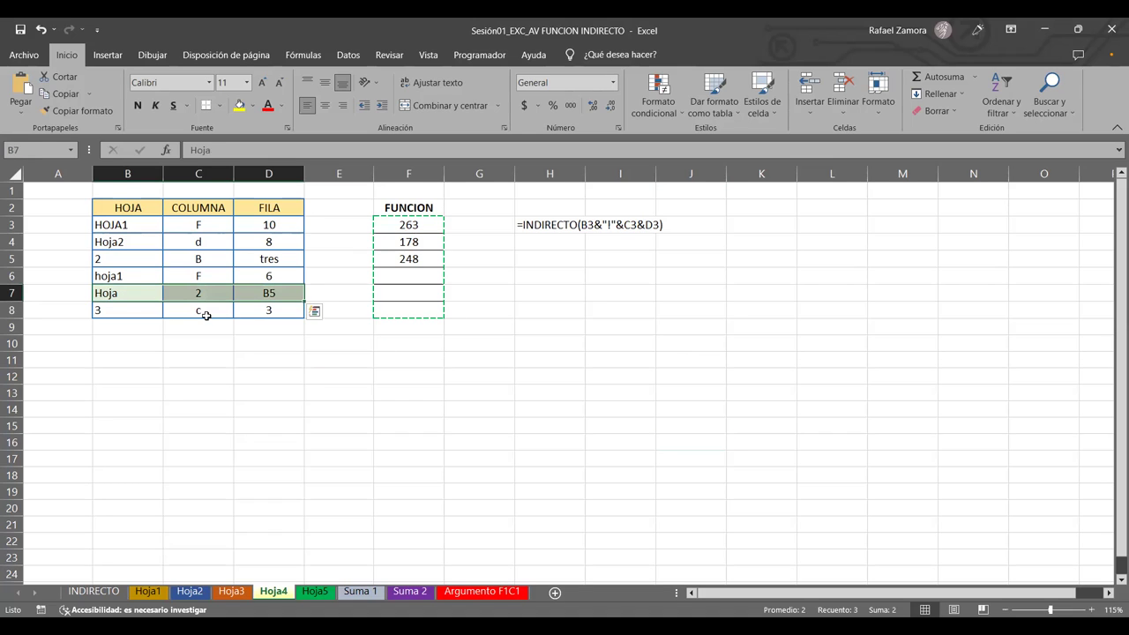
click(155, 305)
click(154, 291)
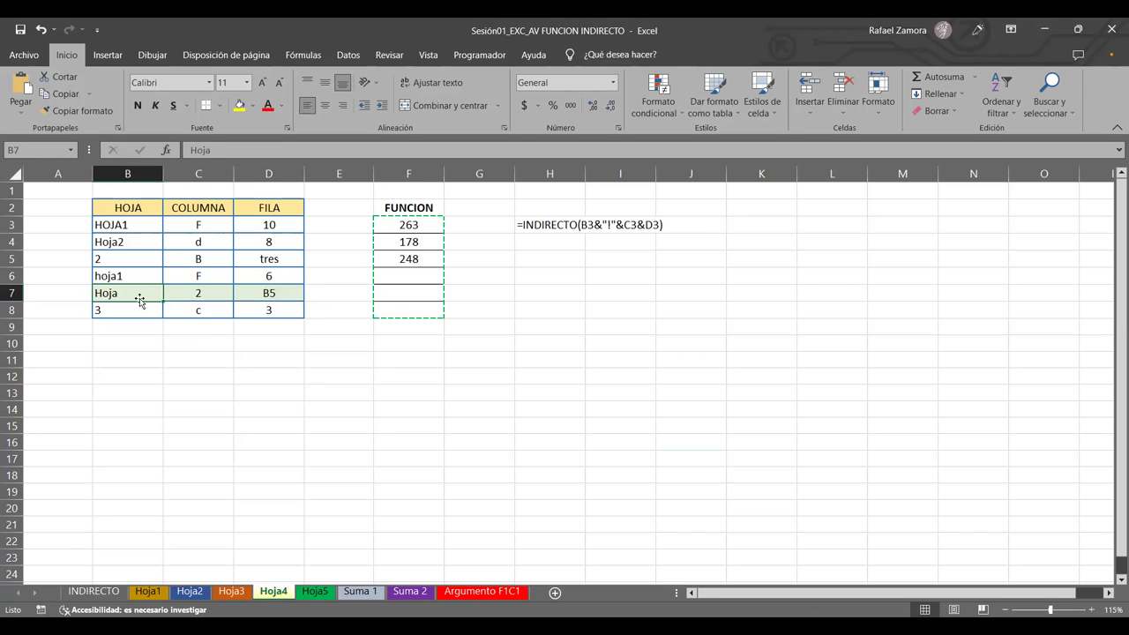
drag(152, 287, 215, 237)
click(213, 291)
click(272, 214)
click(260, 309)
click(287, 293)
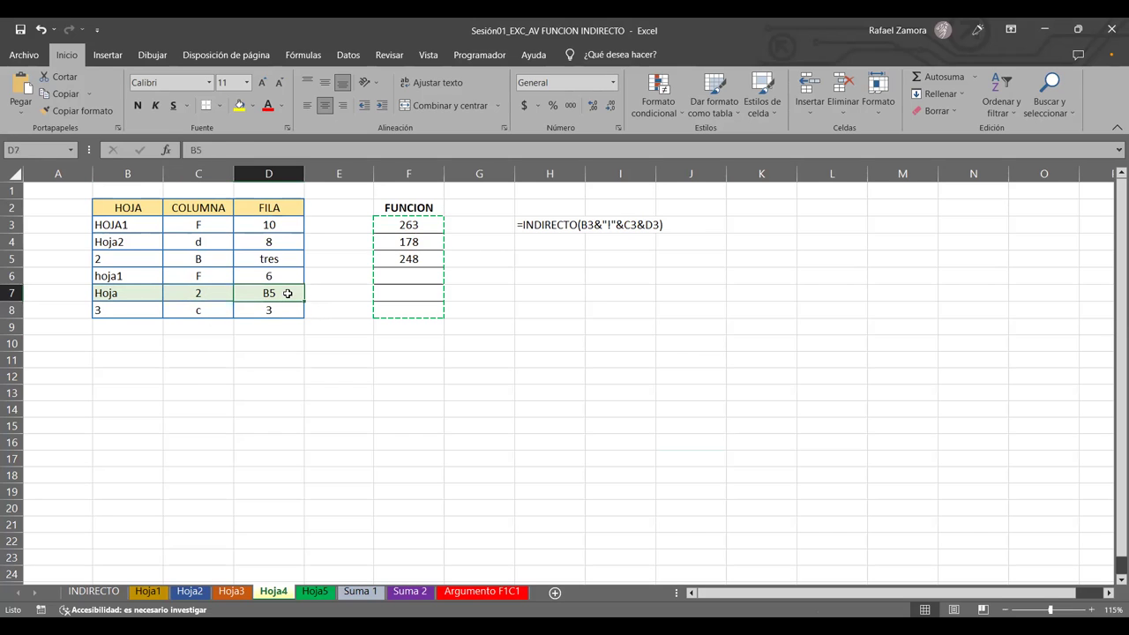
click(158, 292)
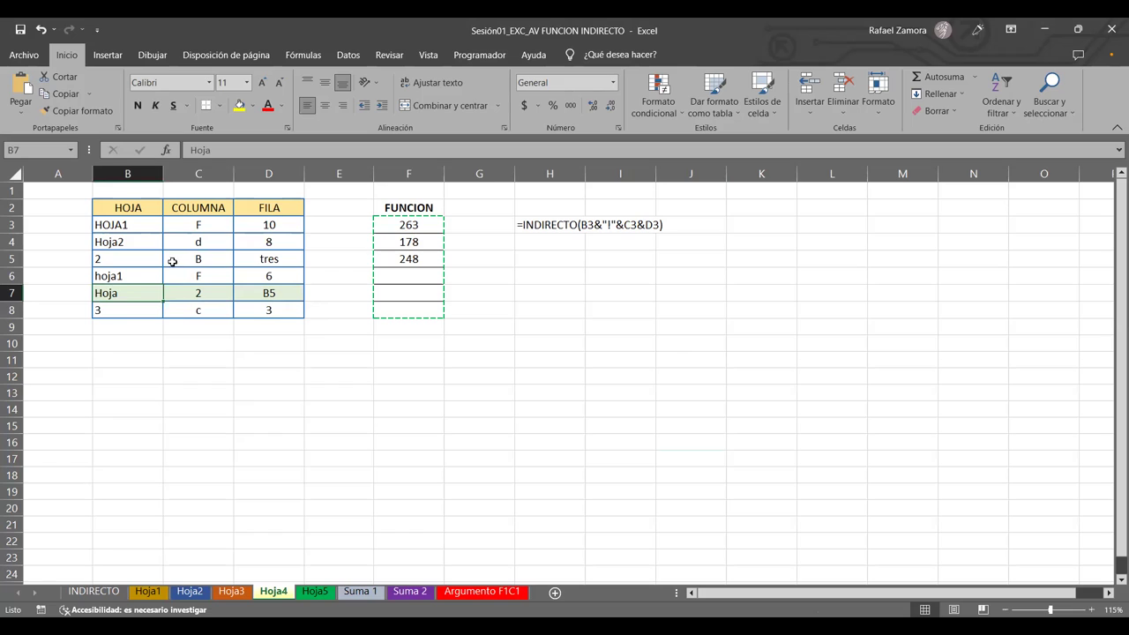
click(203, 295)
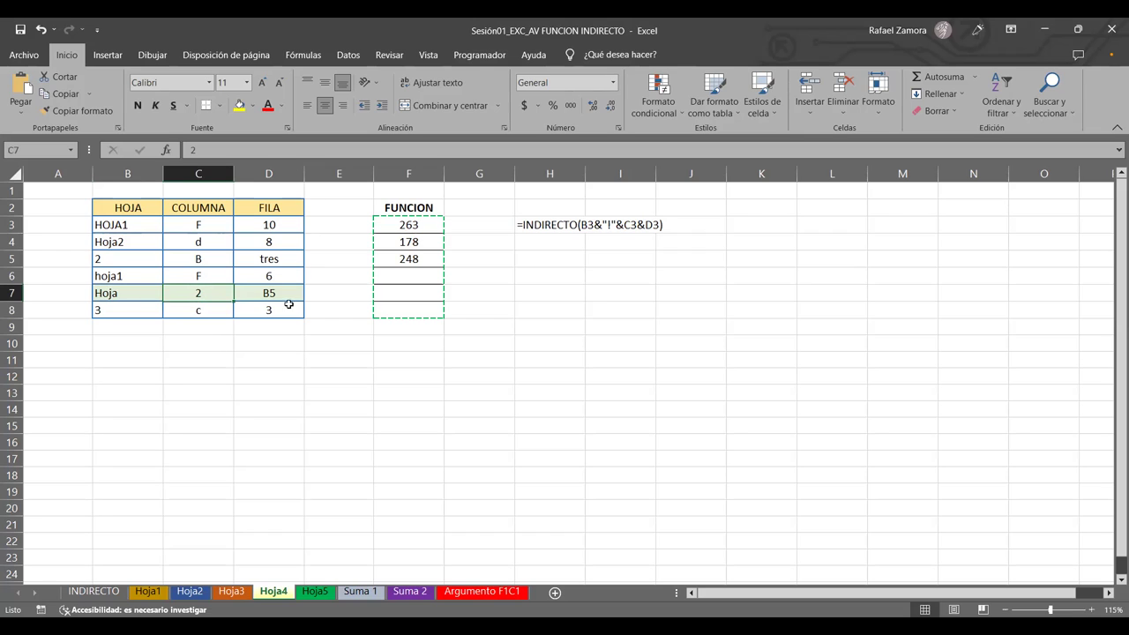
click(263, 240)
click(289, 298)
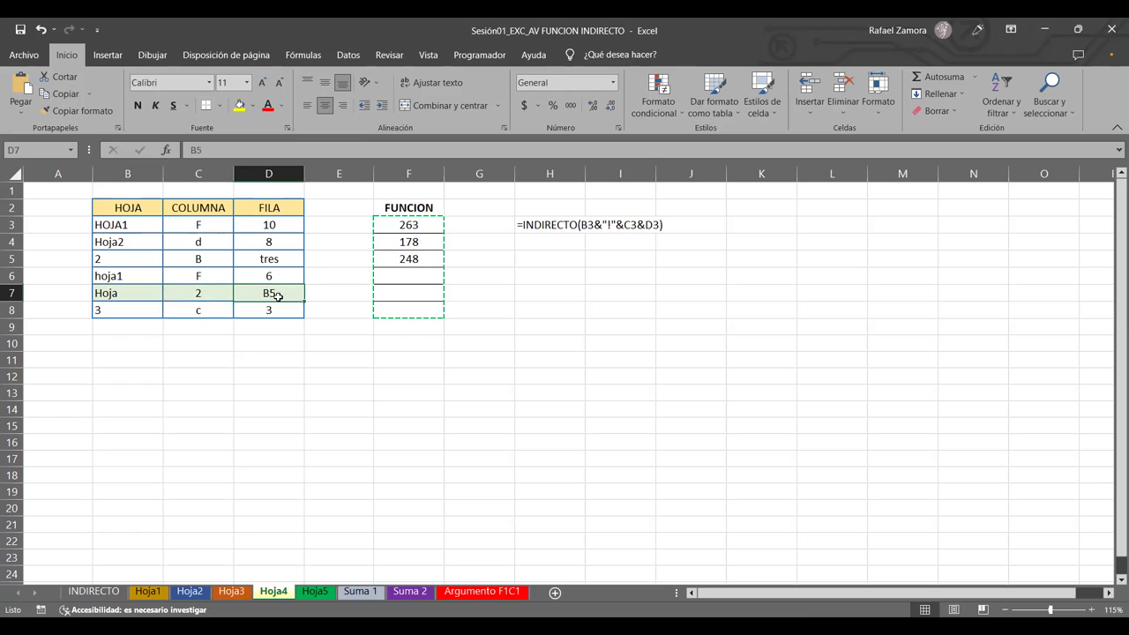
click(153, 295)
drag(189, 293, 247, 293)
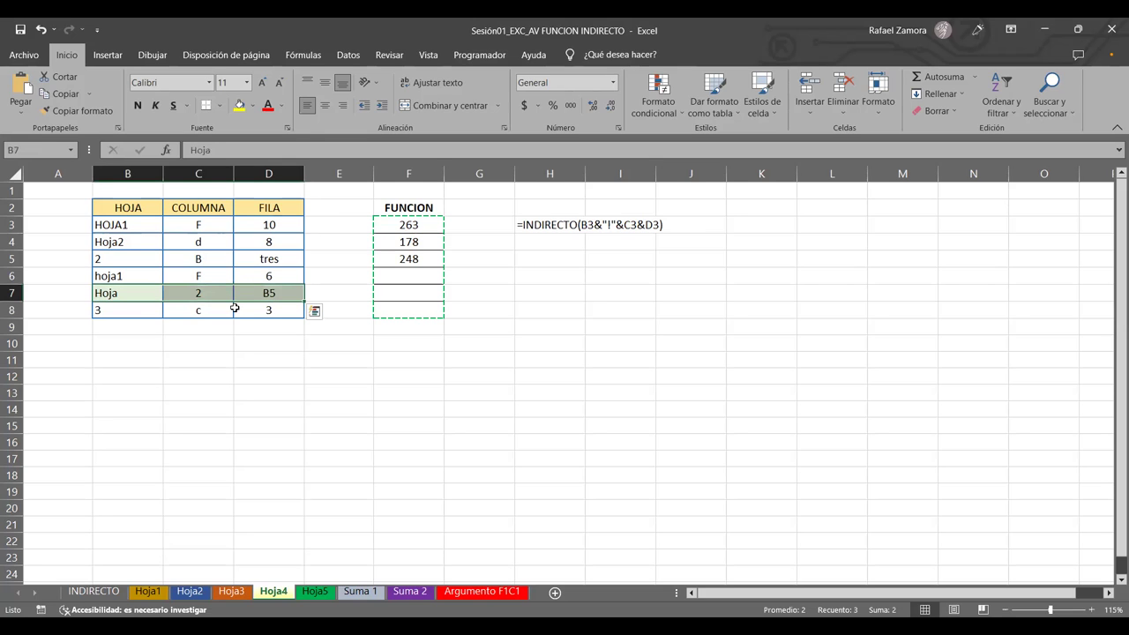
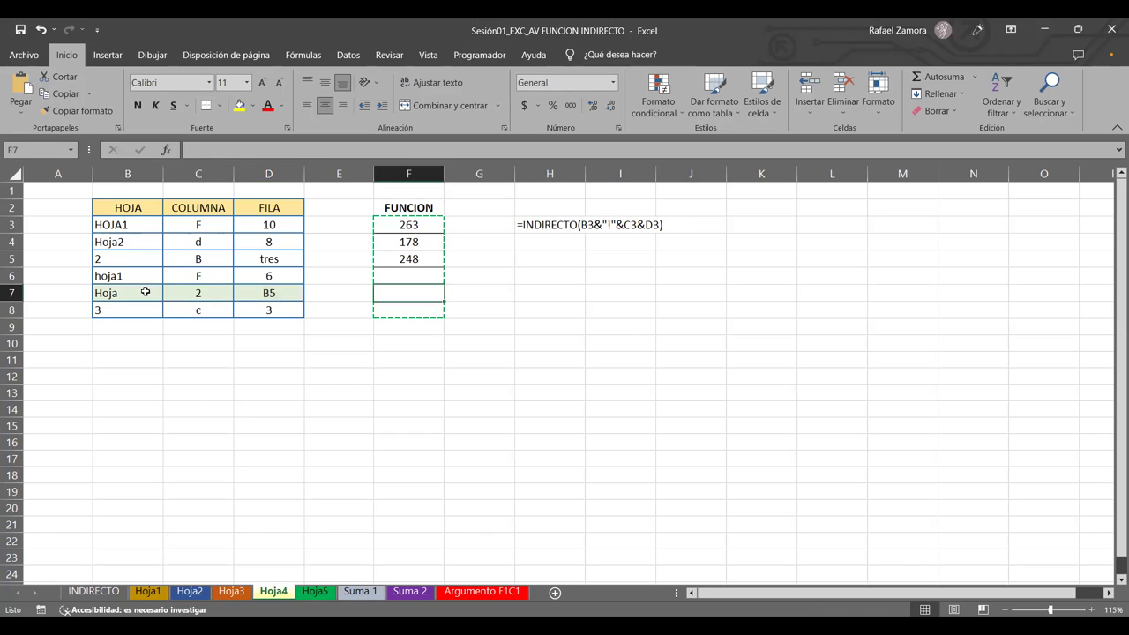
Review the sheet, column and row entries in rows 6–8 and select cell F7.
drag(145, 292, 289, 290)
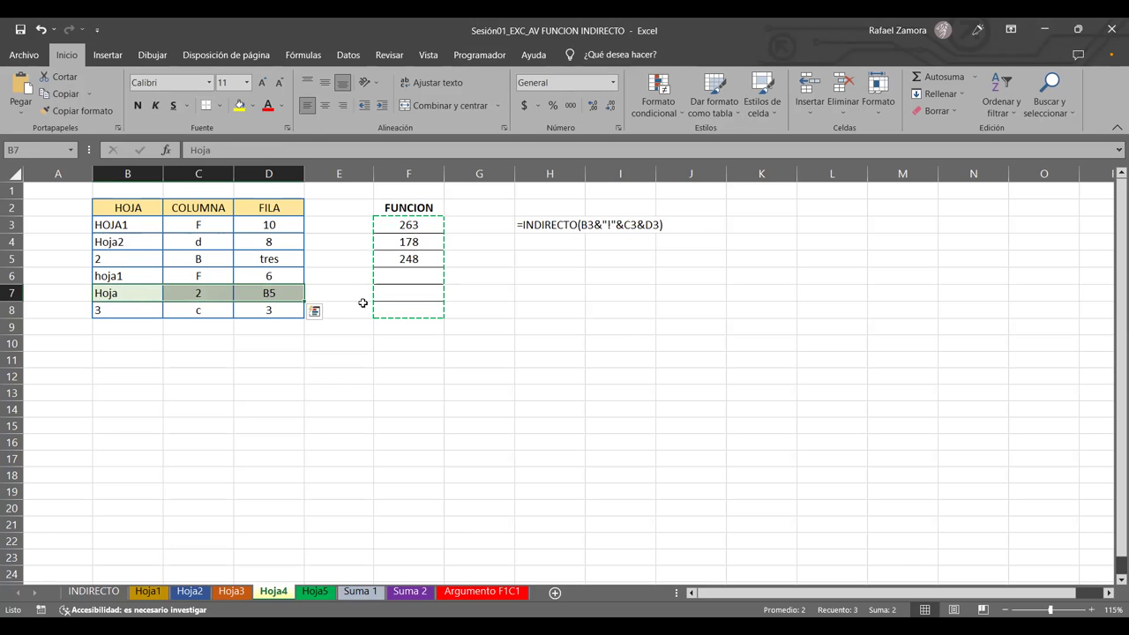
click(404, 297)
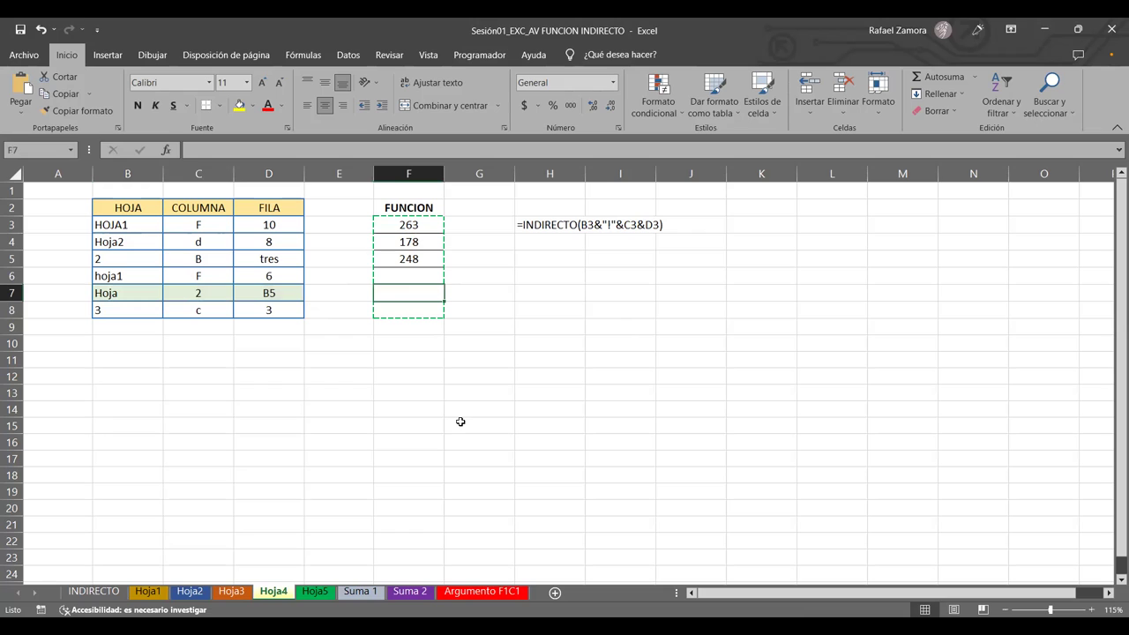
drag(159, 276, 264, 295)
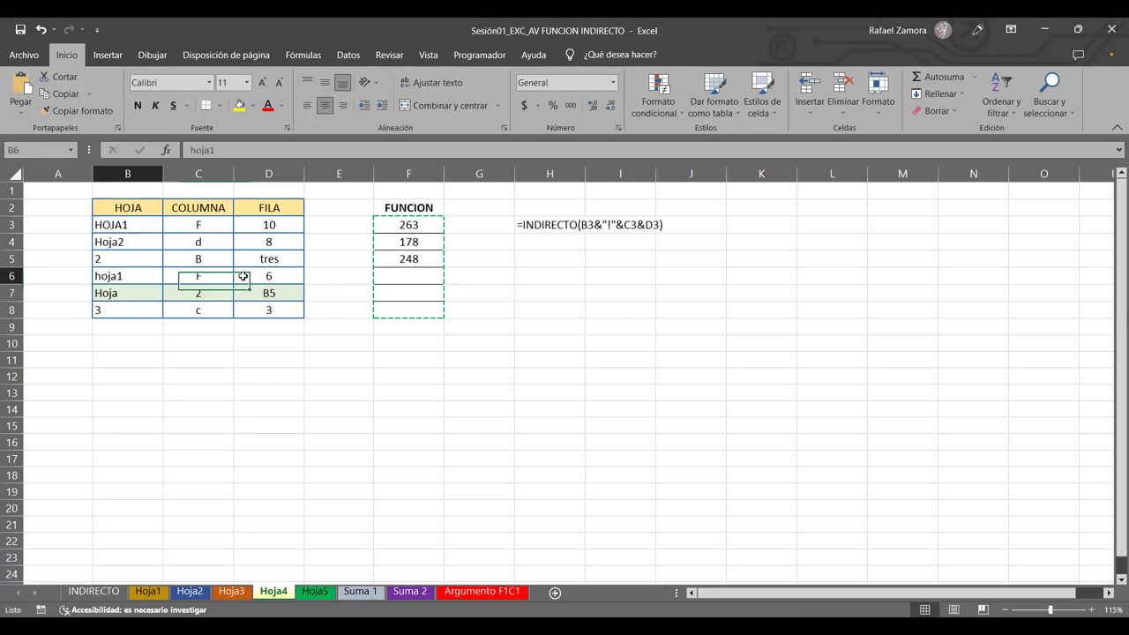
click(411, 314)
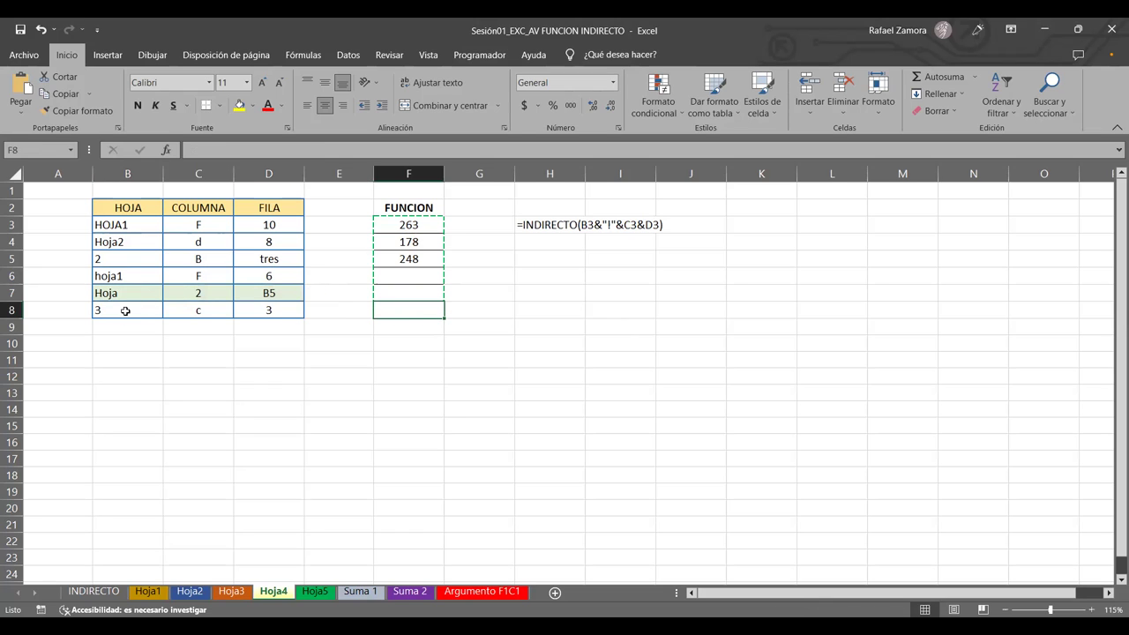
drag(124, 309, 247, 310)
click(379, 301)
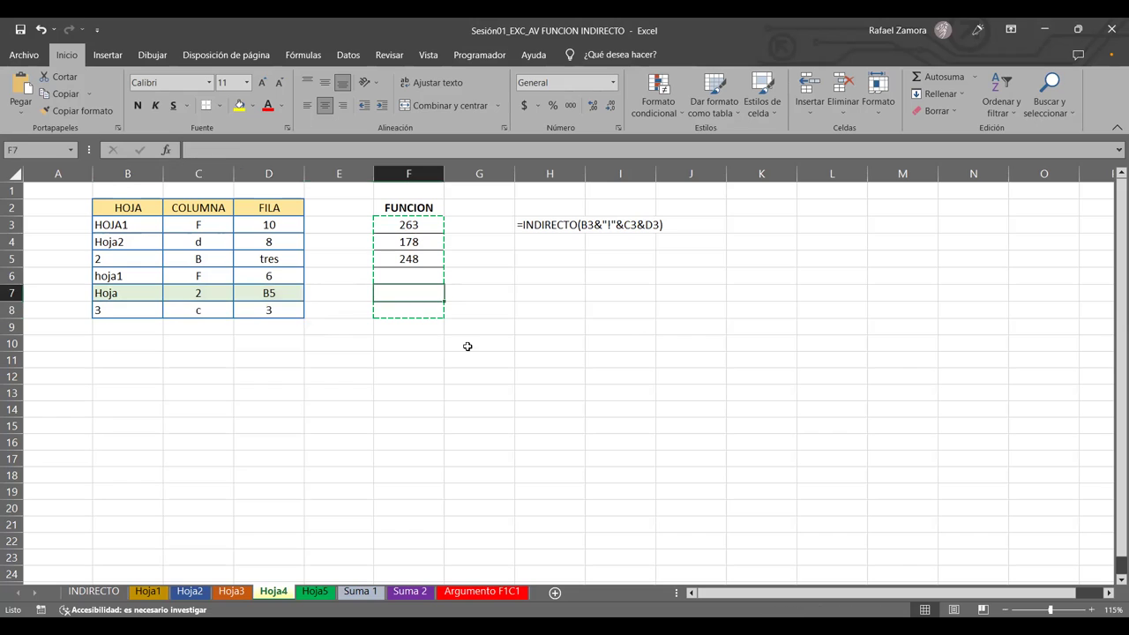
Enter =INDIRECTO(B7&C7&"!"&D7) in F7.
text(=)
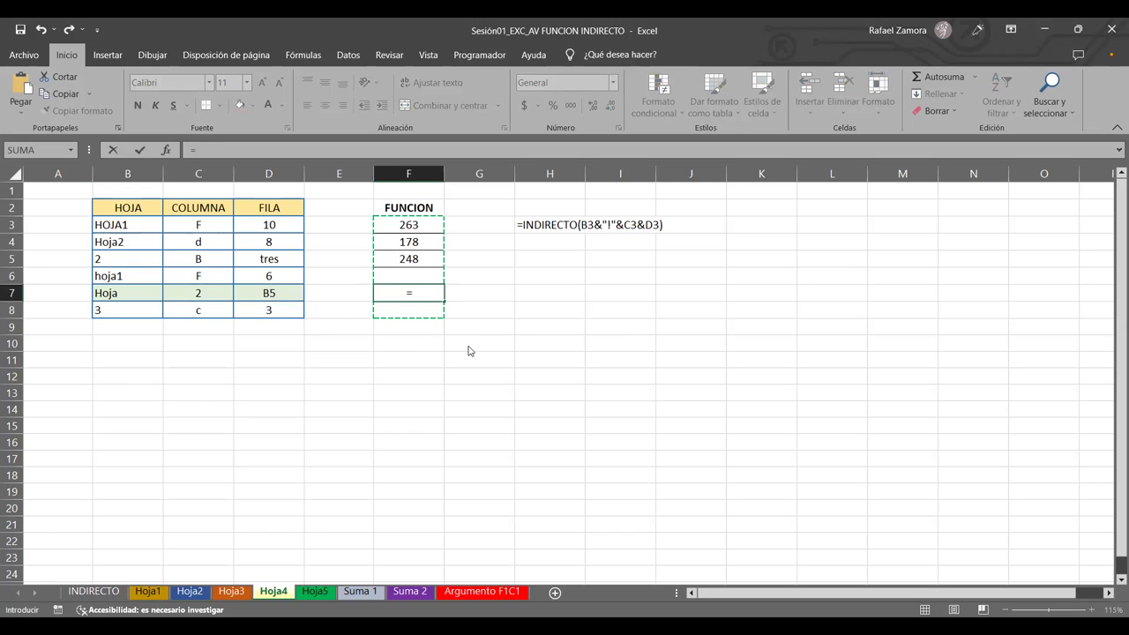
text(indi)
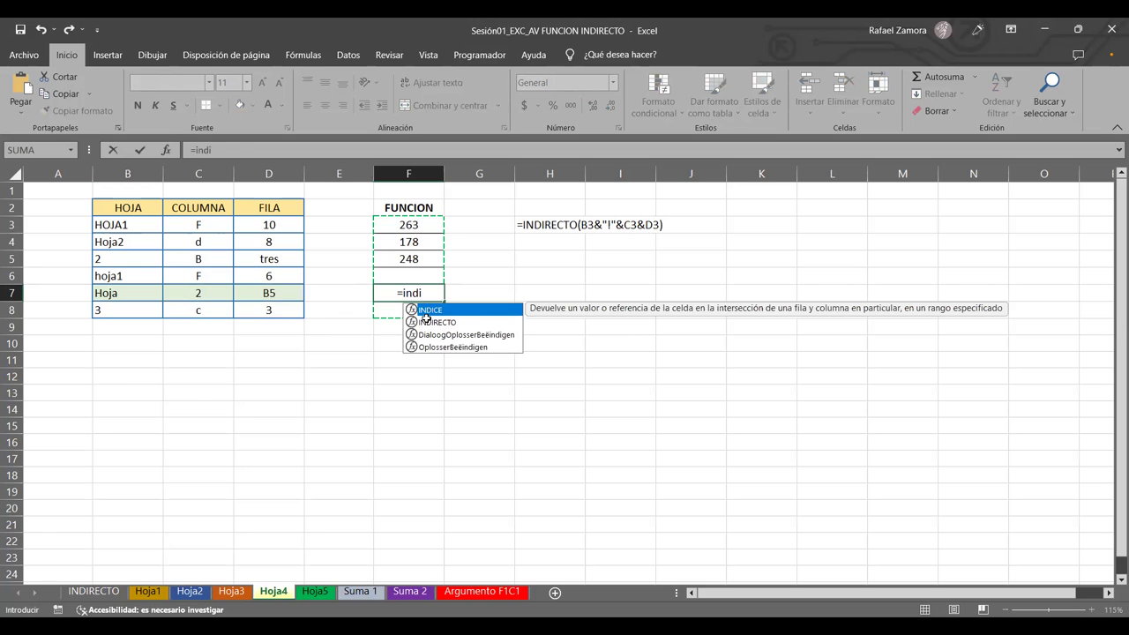
double_click(426, 321)
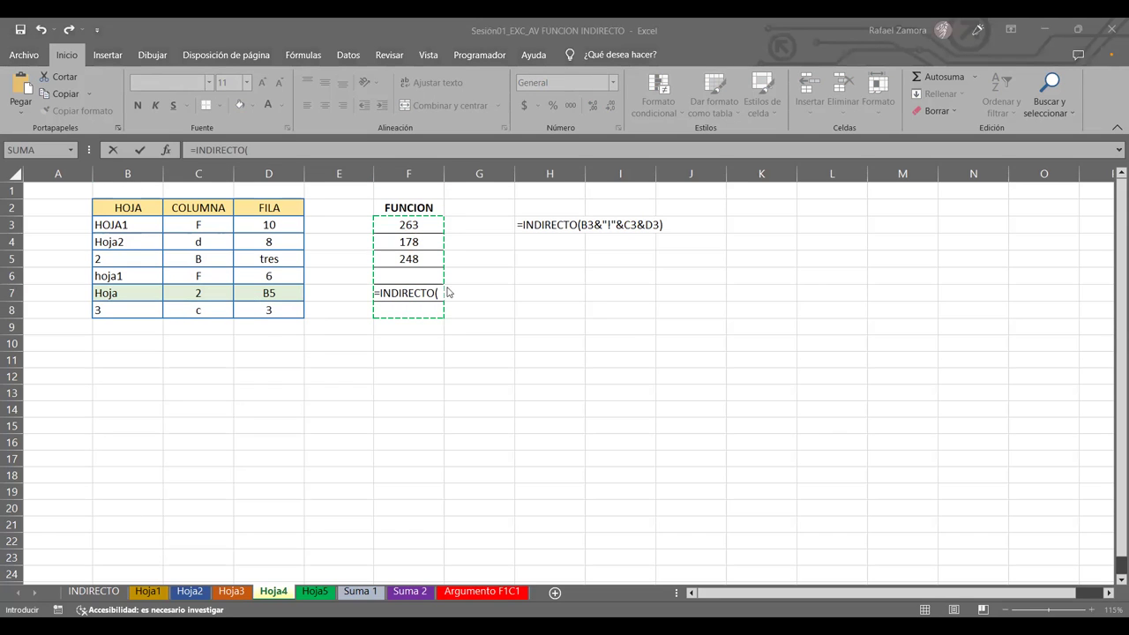
click(146, 291)
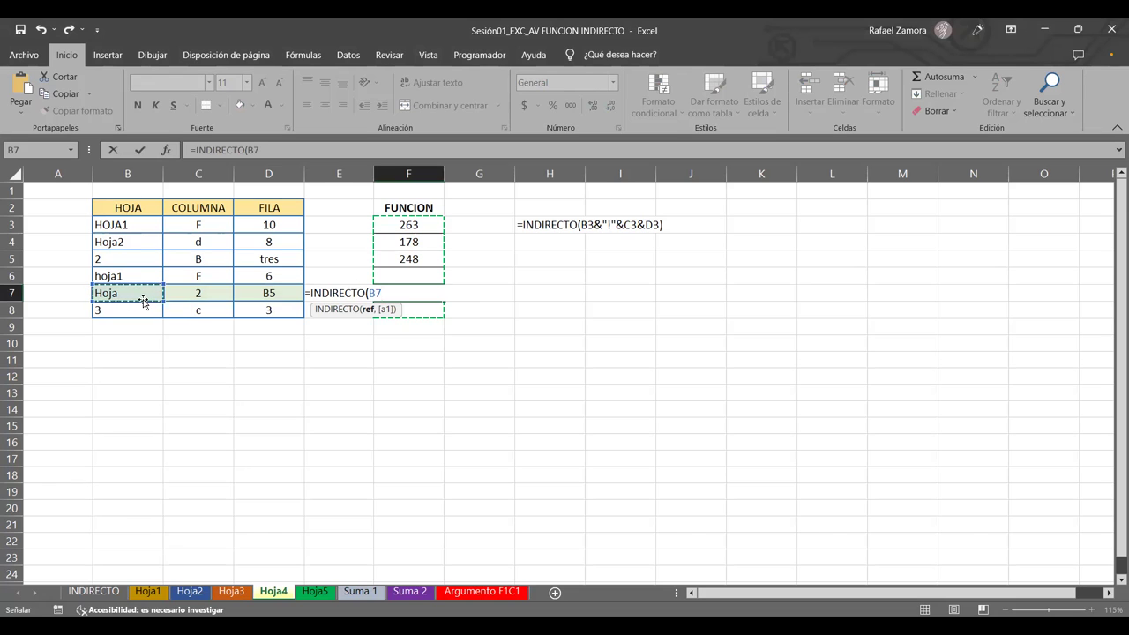
text(&)
click(220, 293)
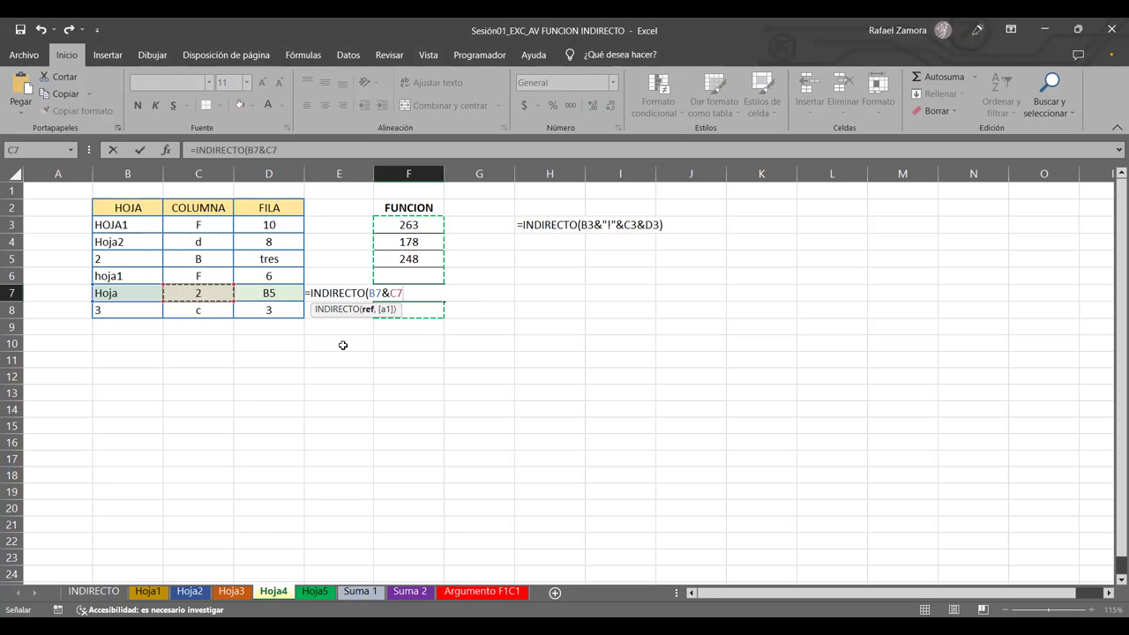
click(419, 295)
text(&)
text("!")
text(&)
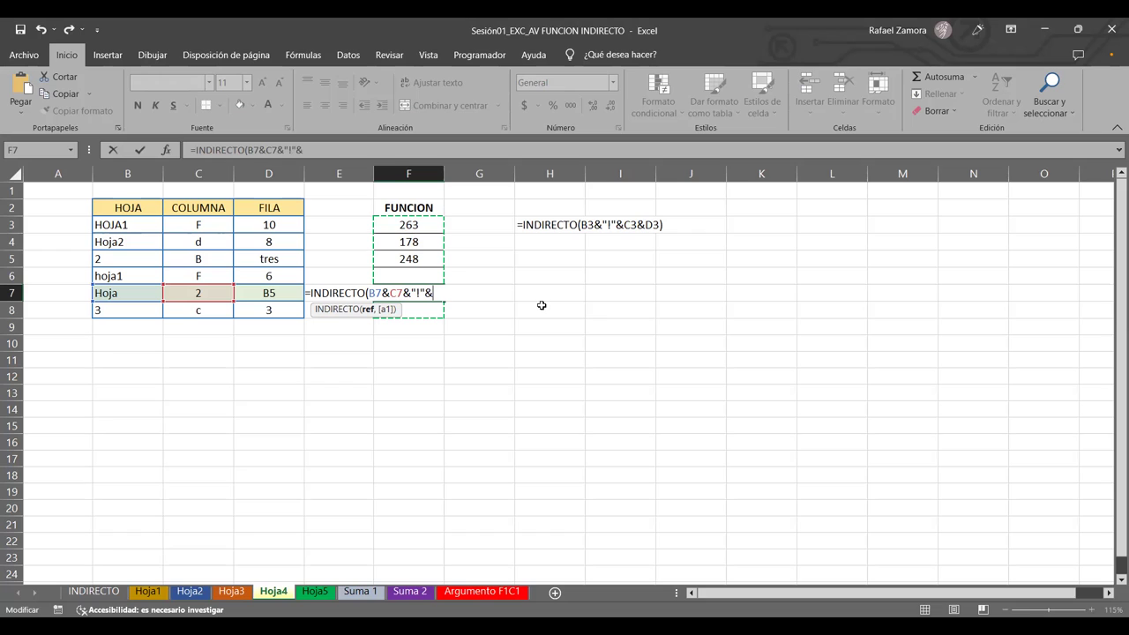
click(289, 293)
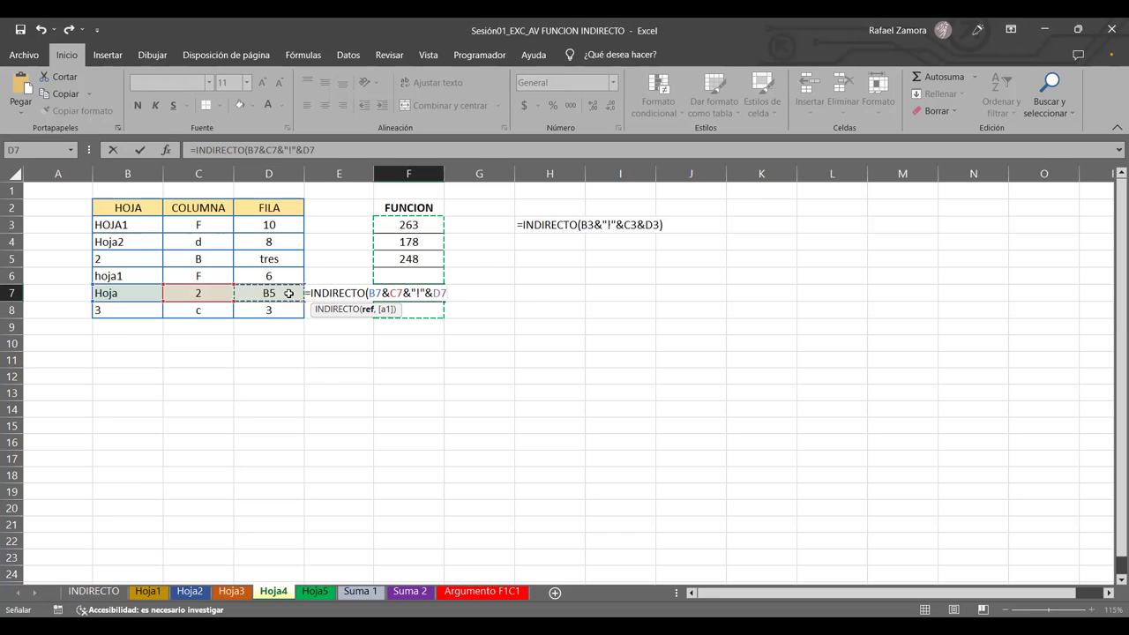
text())
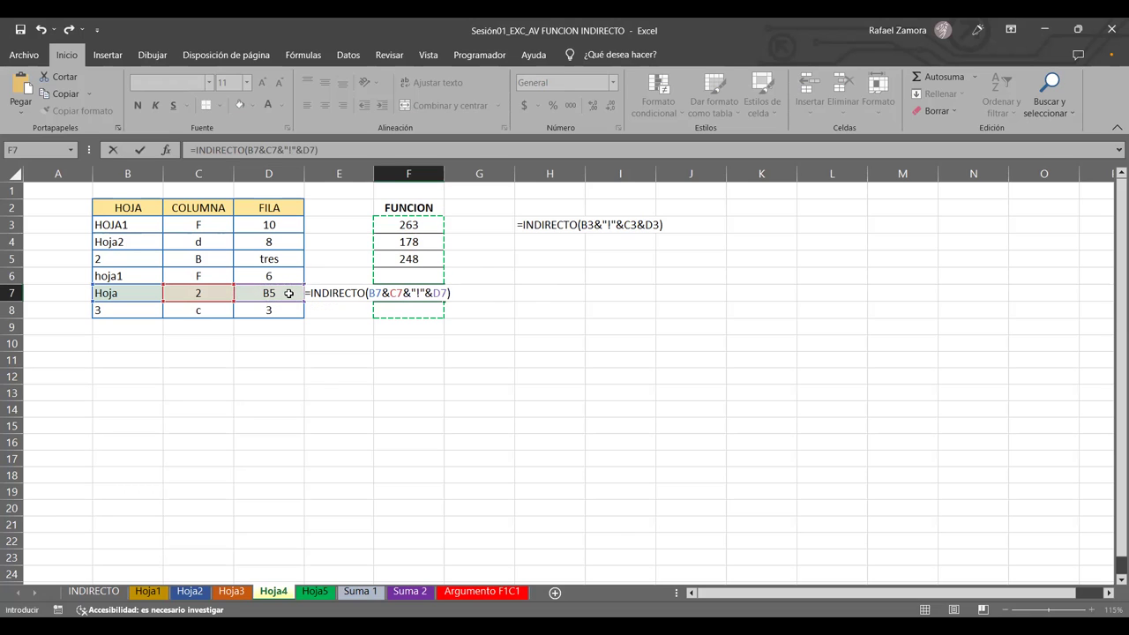
key(Return)
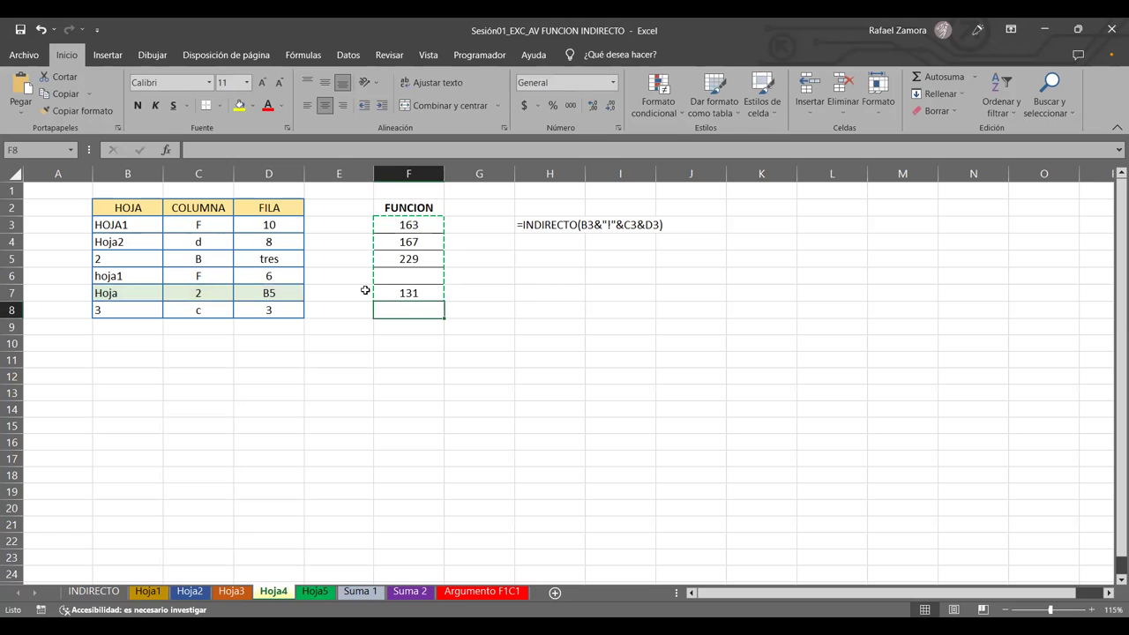
Check cell B5 on Hoja2, then reopen the F7 formula on Hoja4 for editing.
click(198, 592)
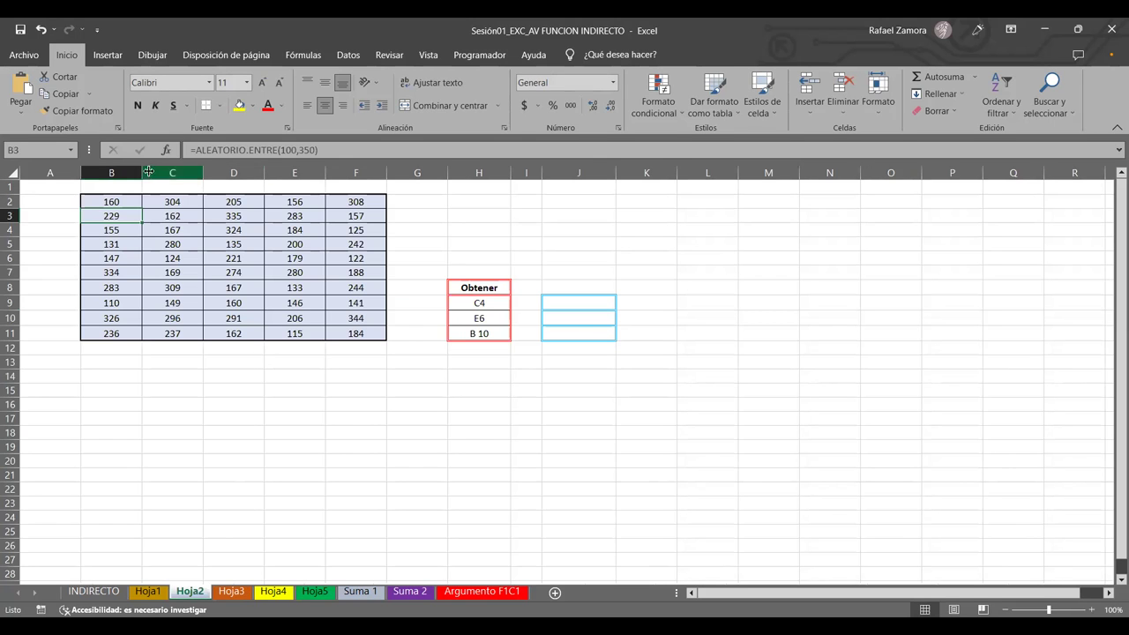
click(110, 246)
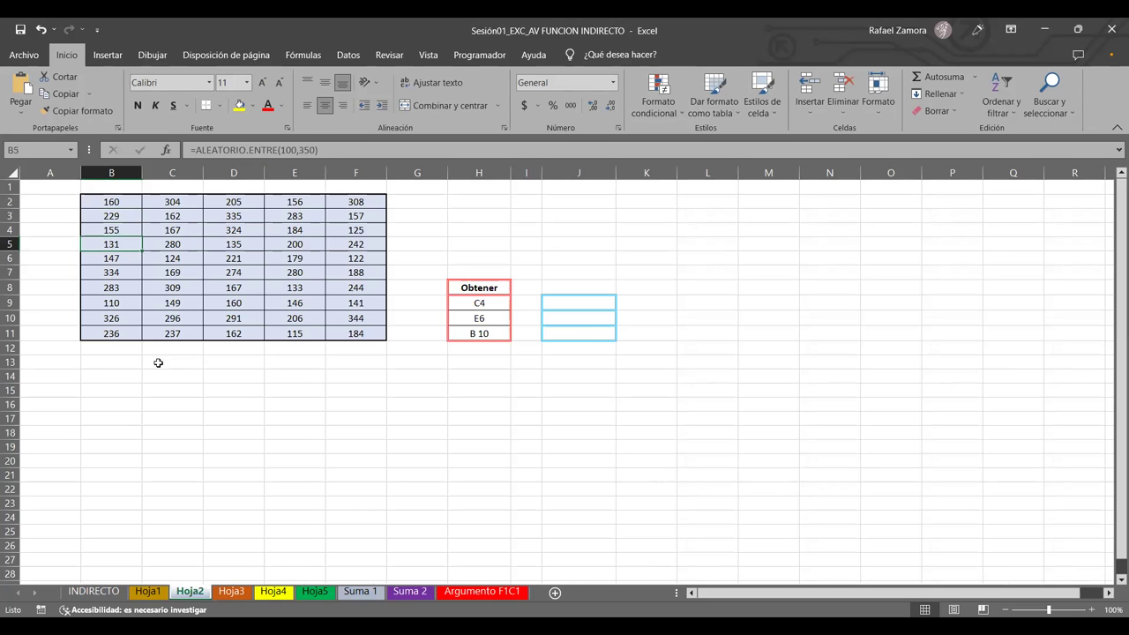
click(273, 591)
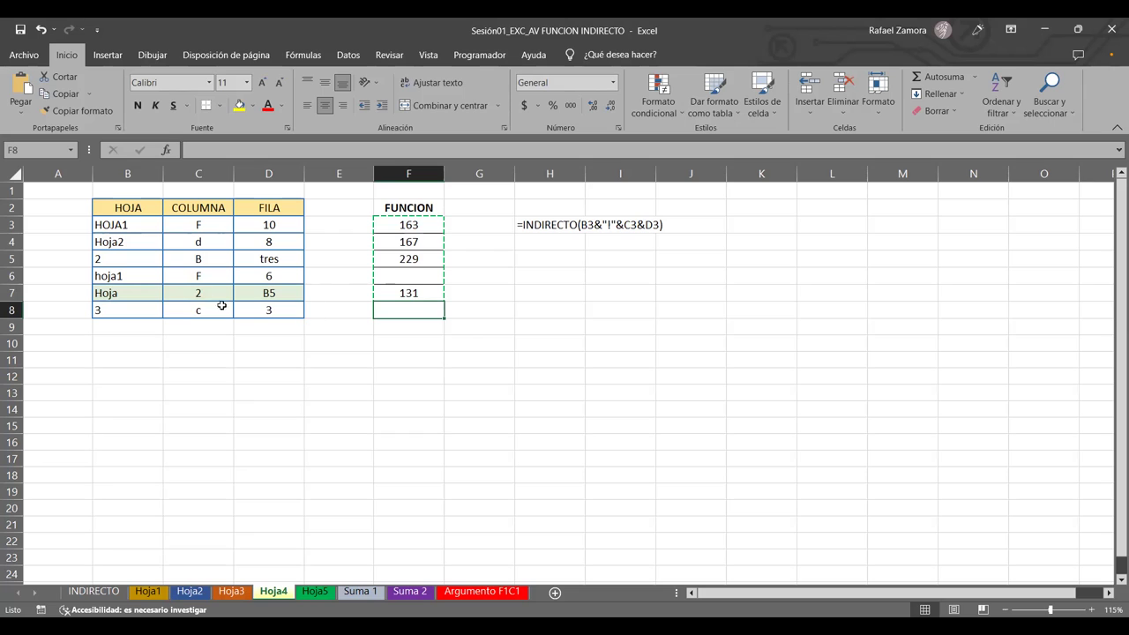
click(408, 293)
key(F2)
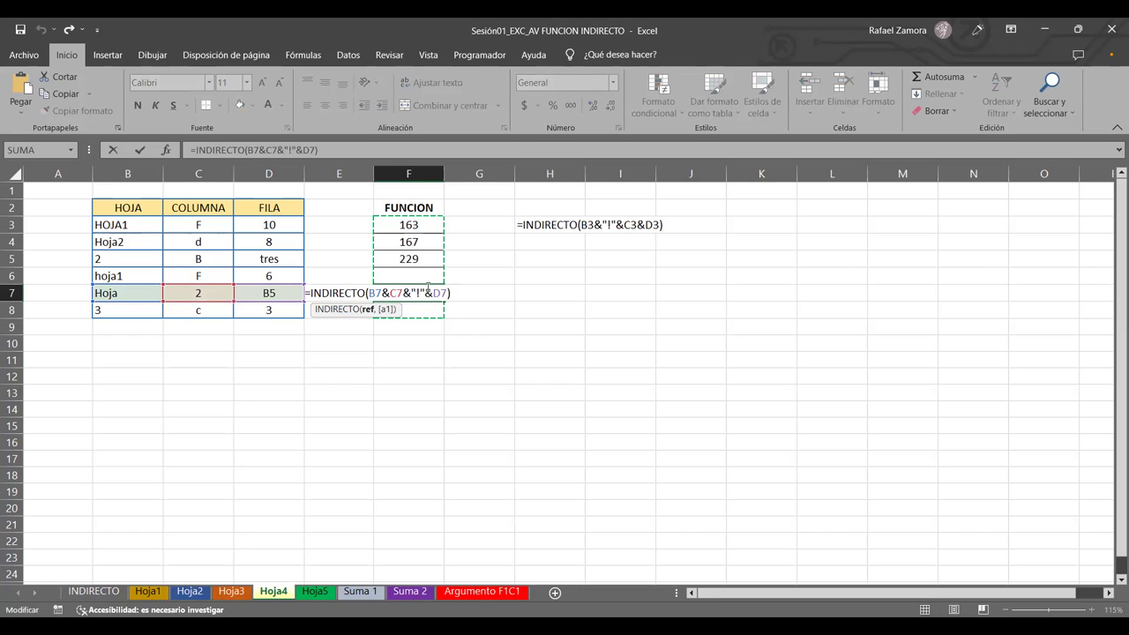
double_click(417, 293)
click(467, 293)
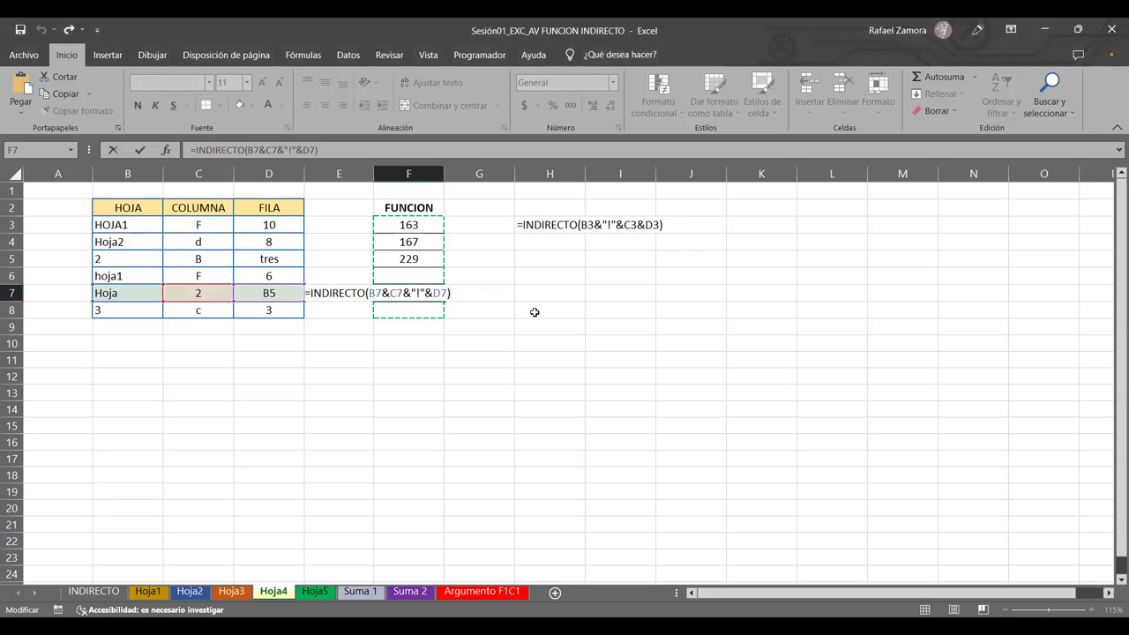
Confirm the edited F7 formula so it returns 161.
key(Return)
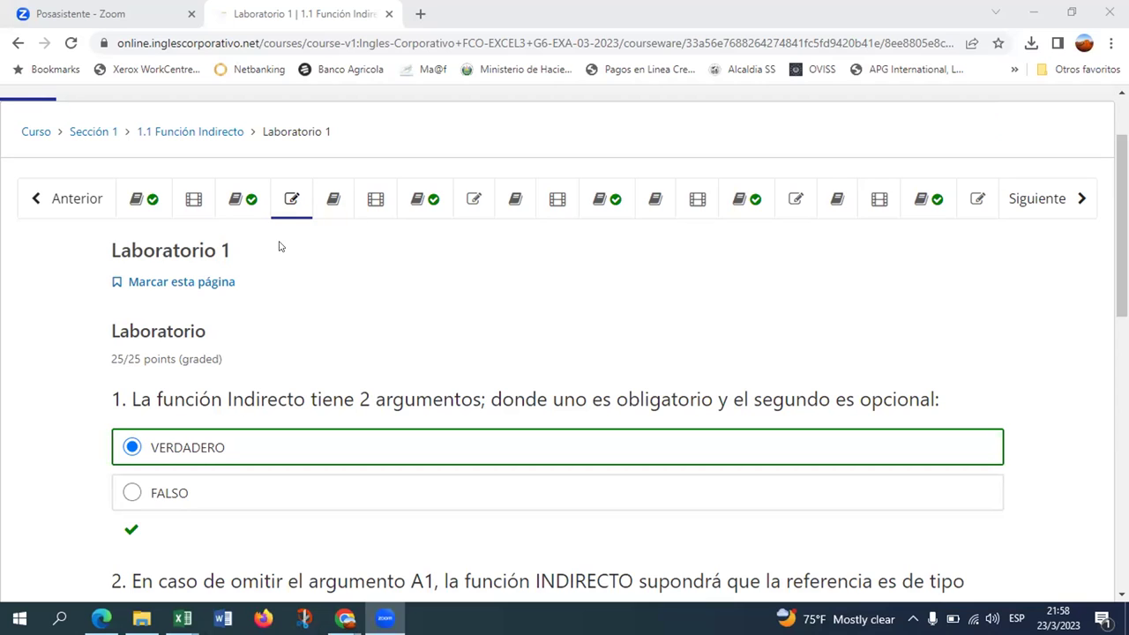
Go to the previous unit from Laboratorio 1.
click(33, 199)
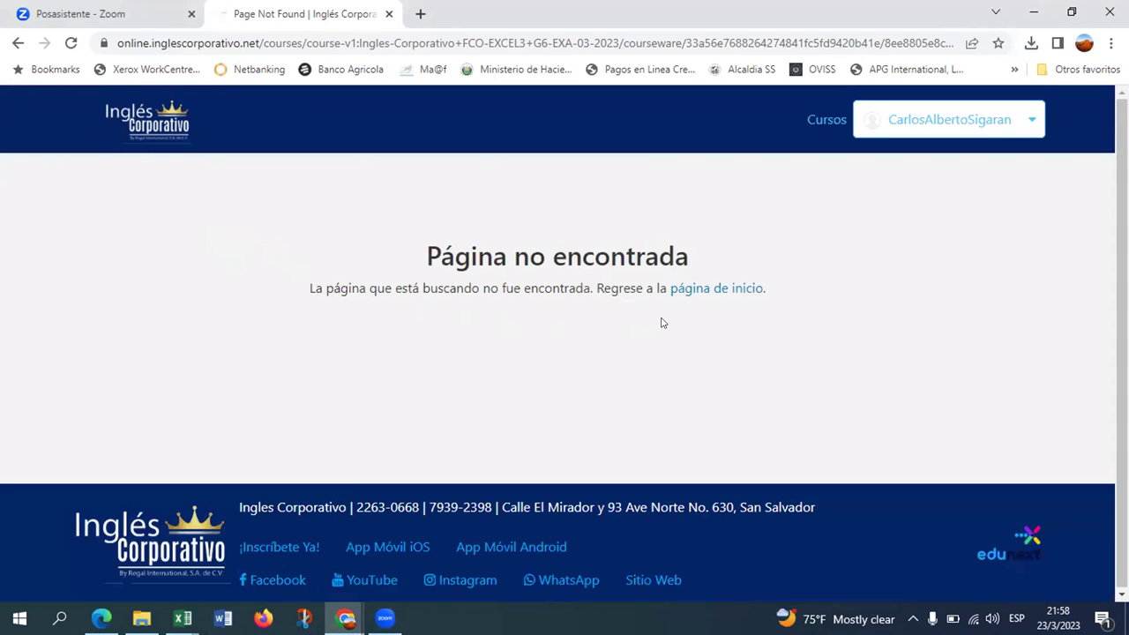
Return via the home page and Excel Avanzado course to the 1.1 Función Indirecto lab.
click(686, 290)
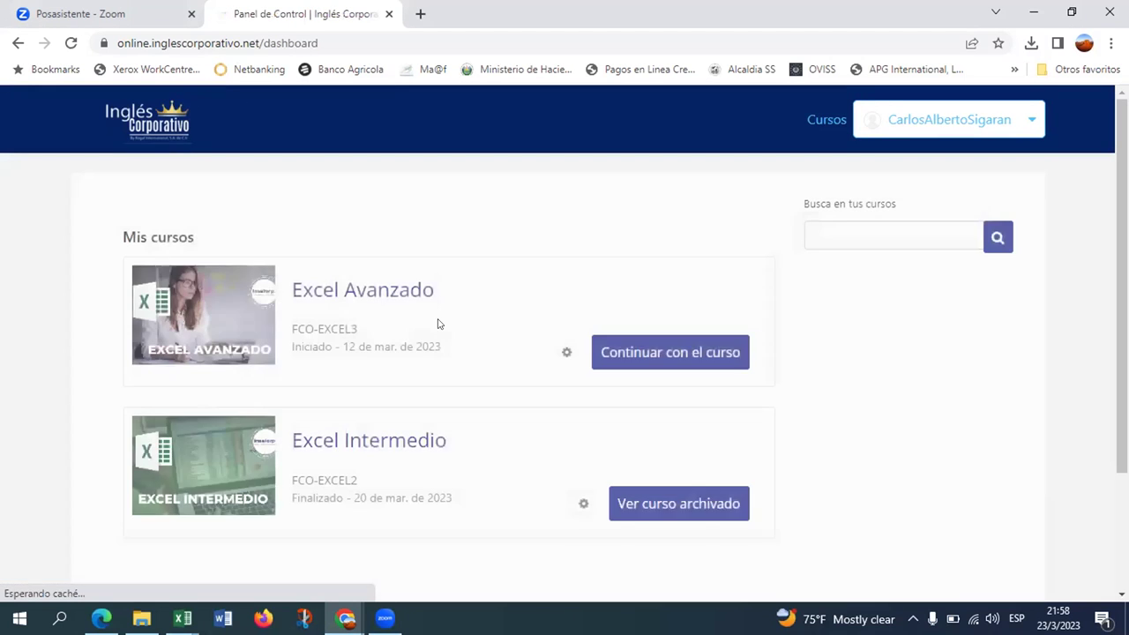
click(196, 324)
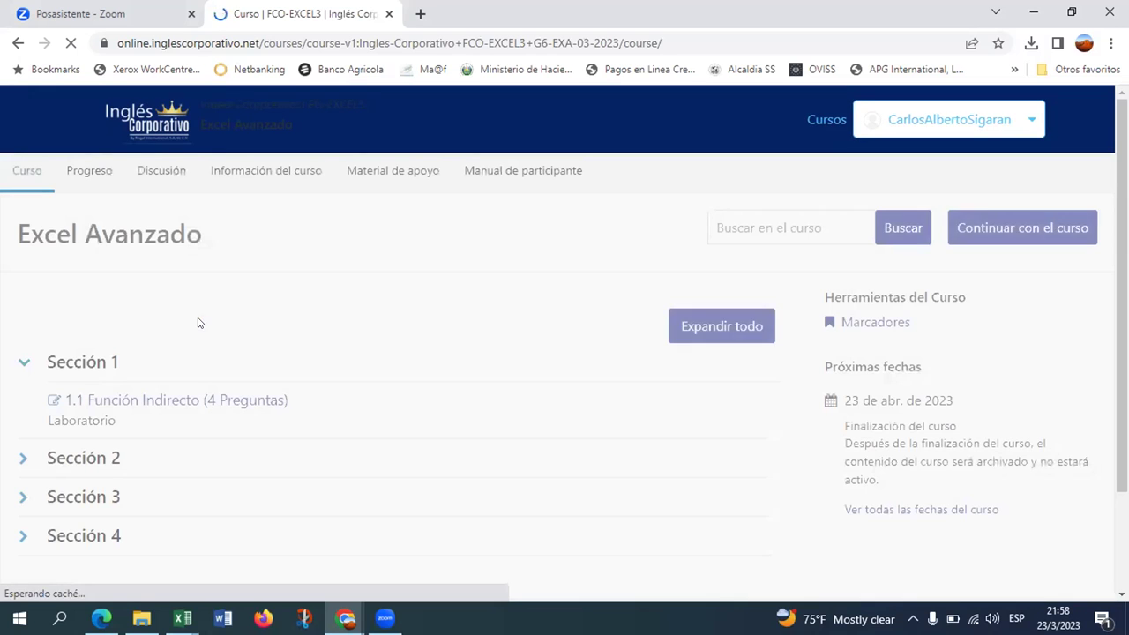
click(166, 400)
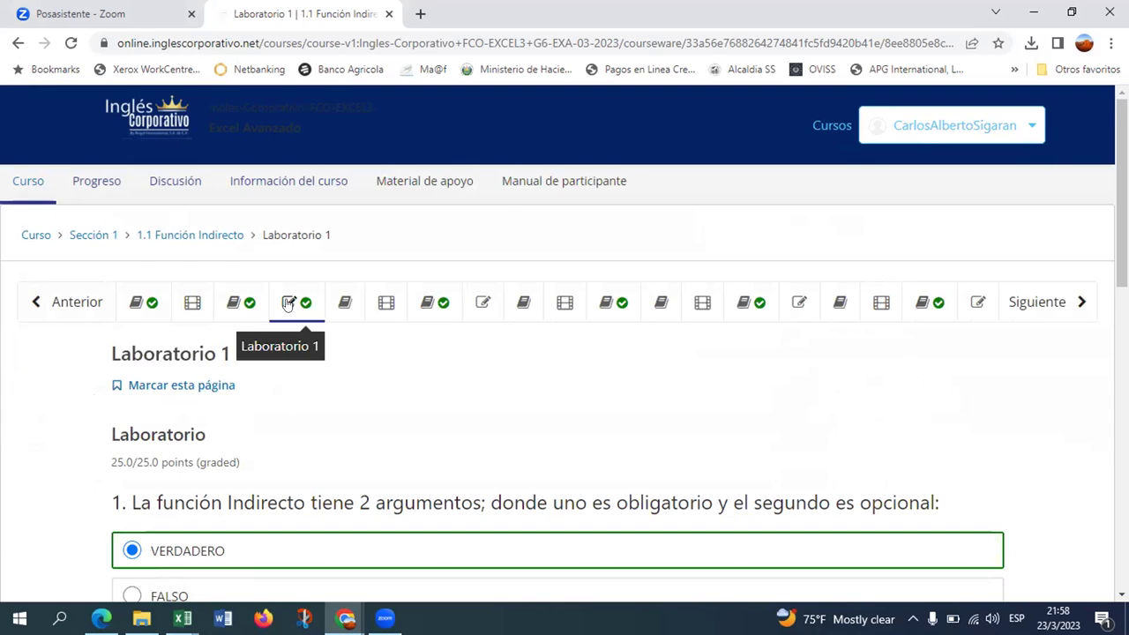
scroll(287, 303, down, 1)
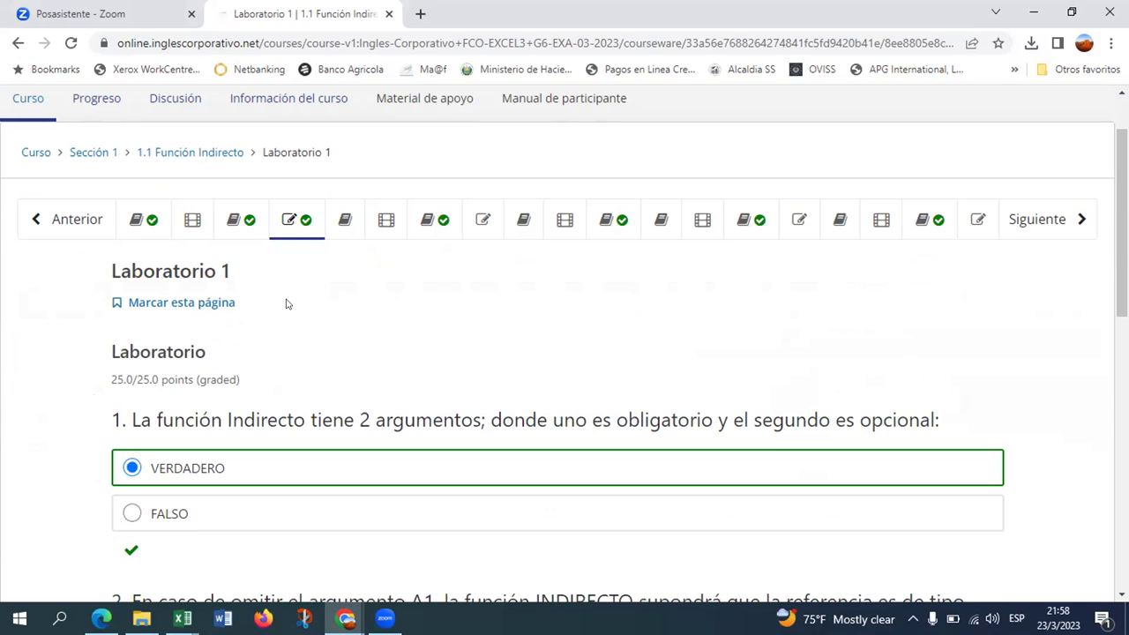
click(387, 116)
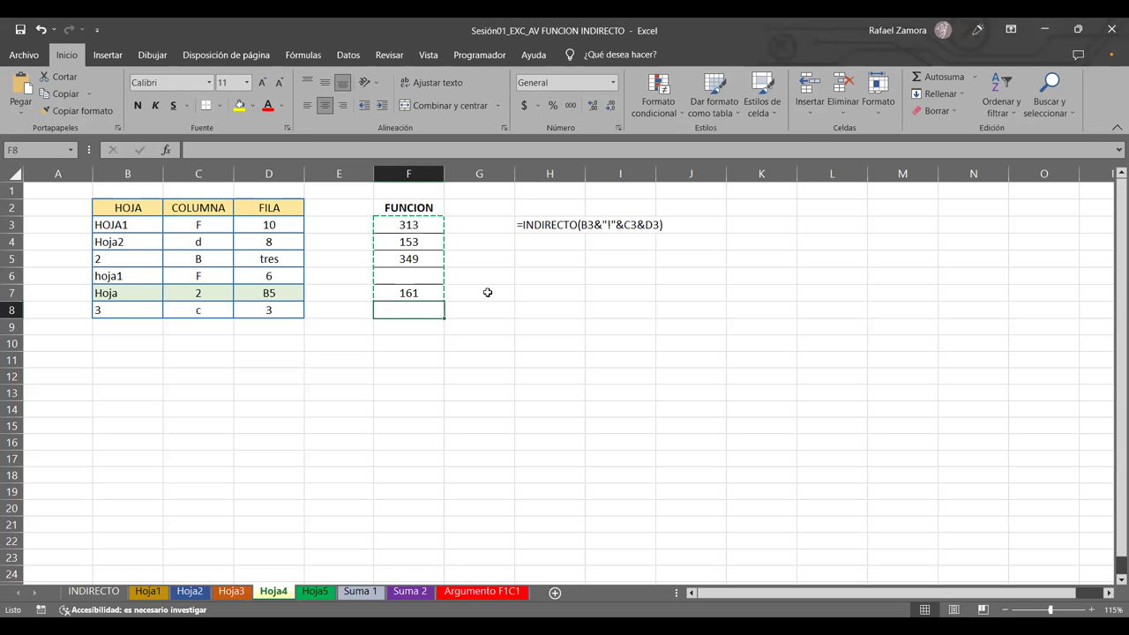
Select cell G7 beside the FUNCION results on Hoja4.
click(487, 291)
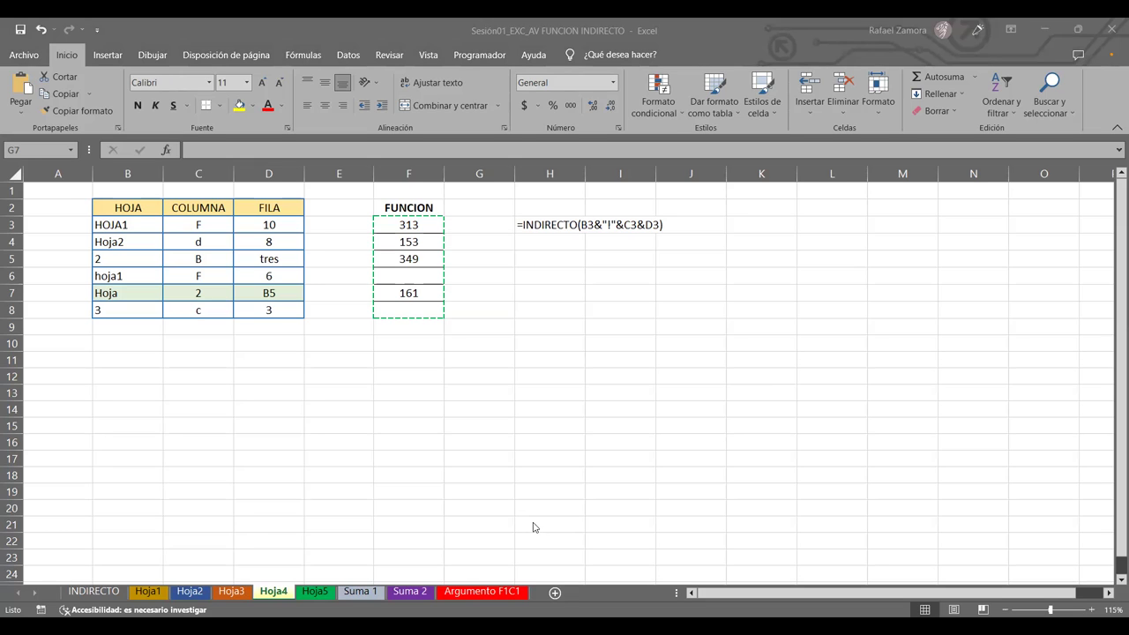
Look over the INDIRECTO, Hoja3 and Hoja4 sheets, ending on Hoja5.
click(94, 590)
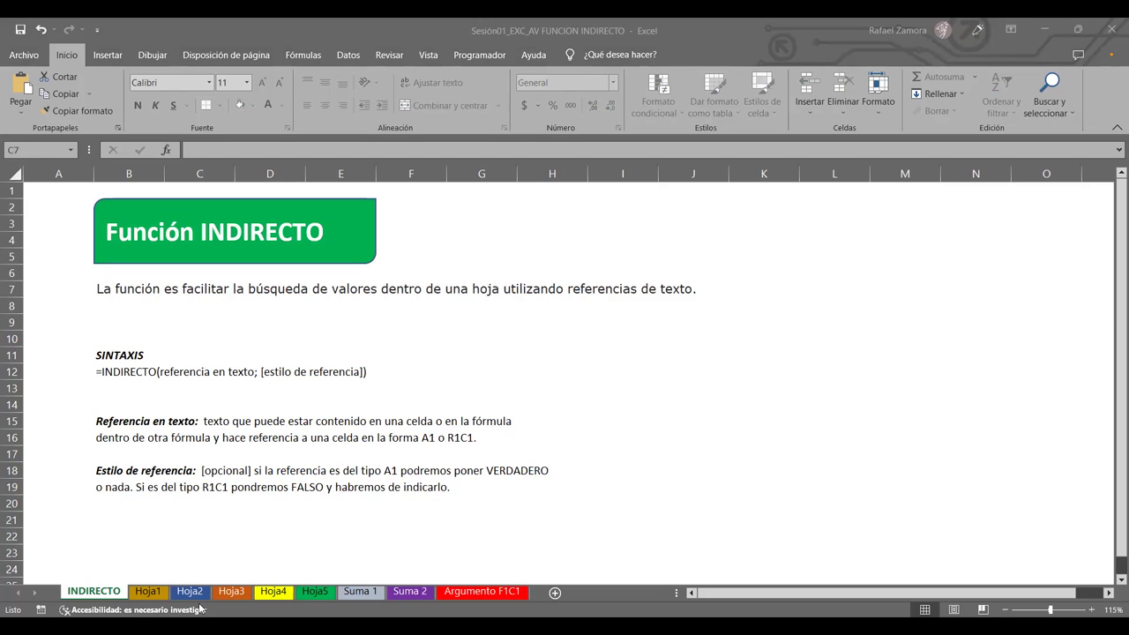
click(233, 591)
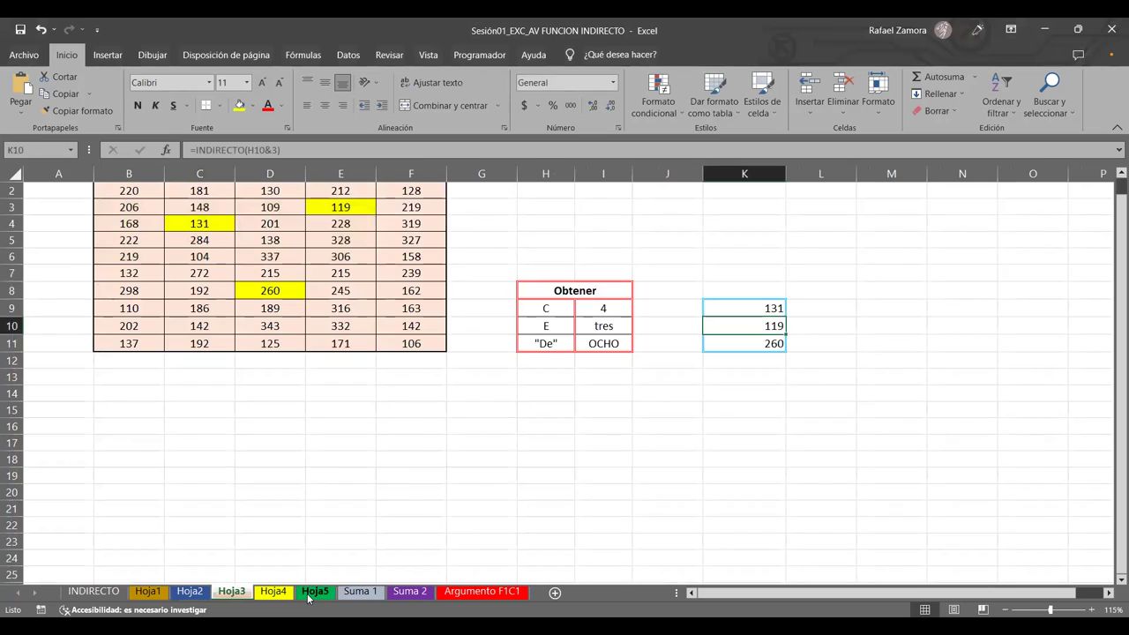
click(281, 600)
click(282, 595)
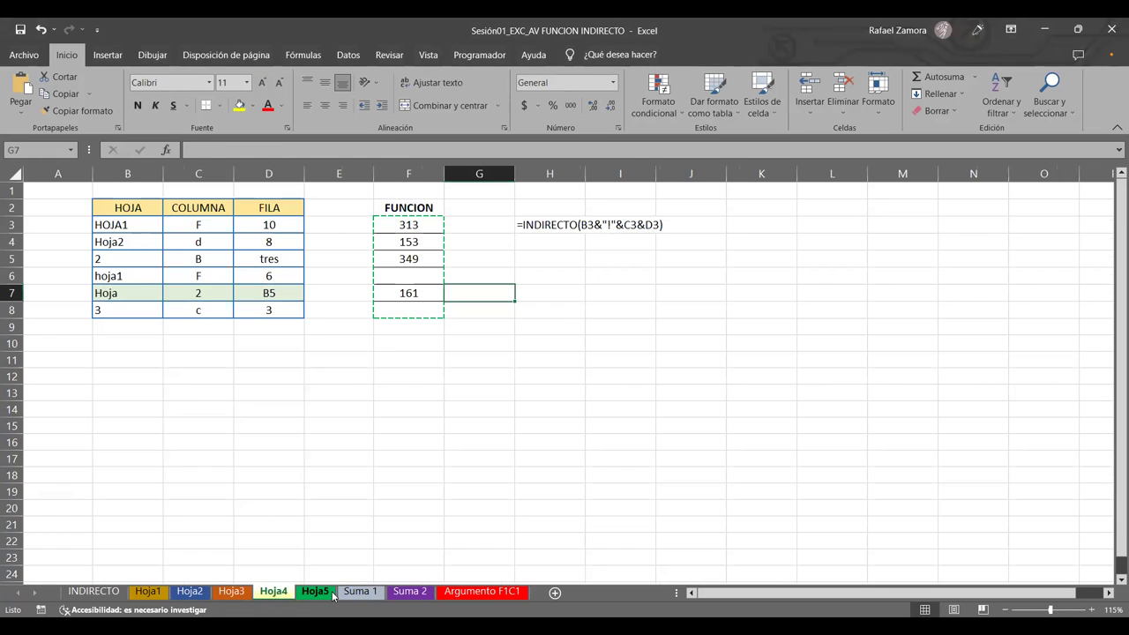
click(317, 593)
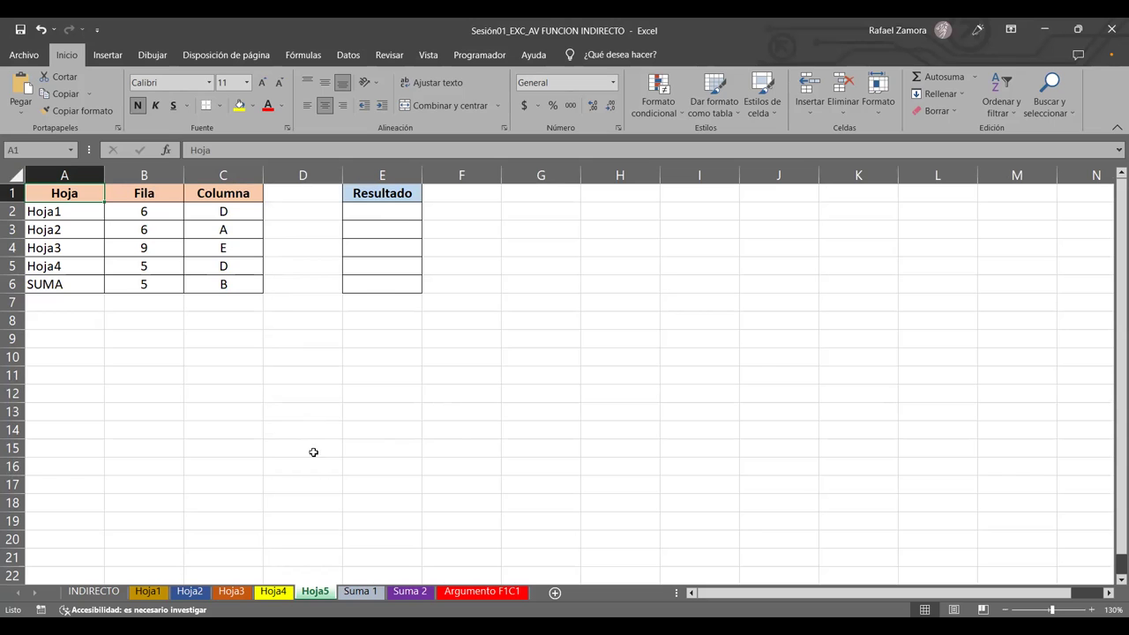
Browse the Suma 1, Suma 2, Argumento F1C1 and Hoja1–Hoja3 sheets, ending on Hoja4.
click(368, 592)
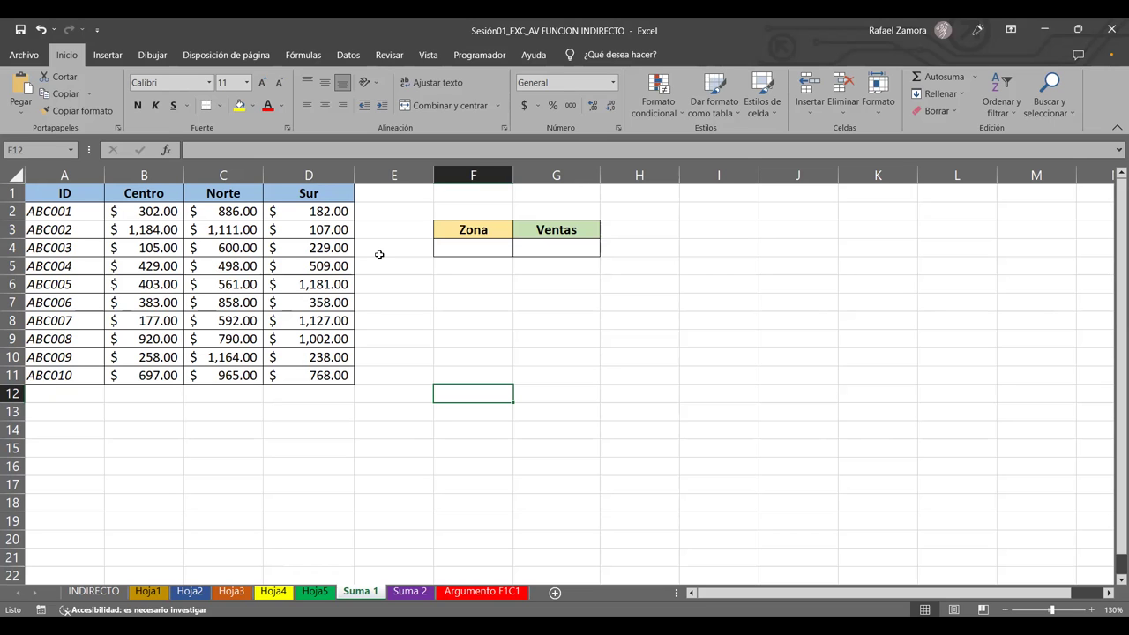
click(407, 589)
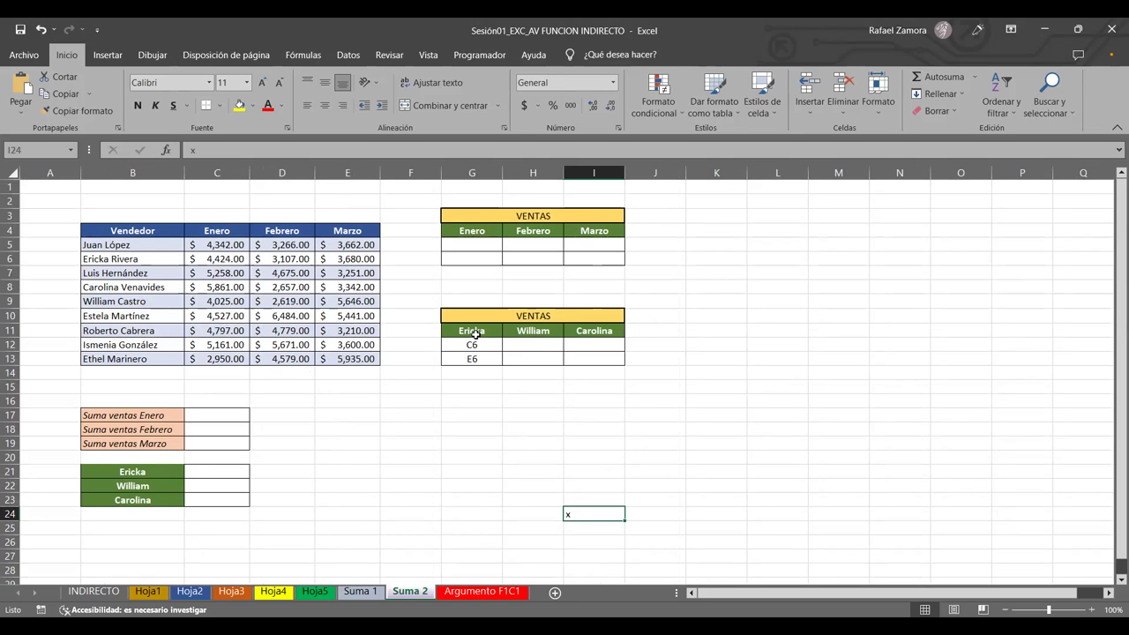
click(473, 596)
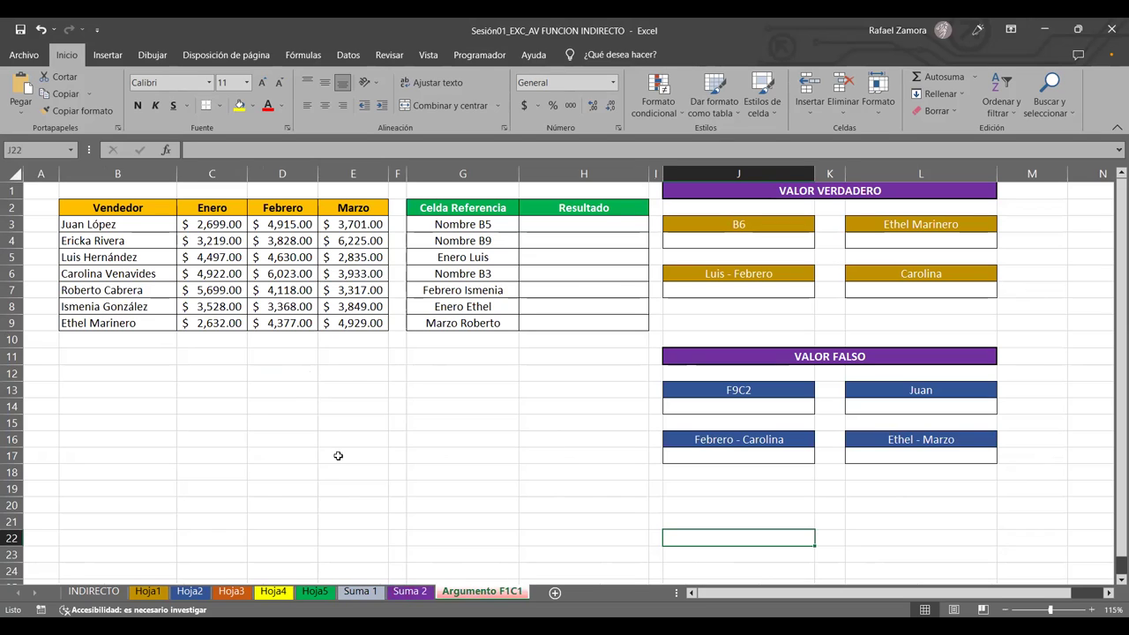
click(157, 597)
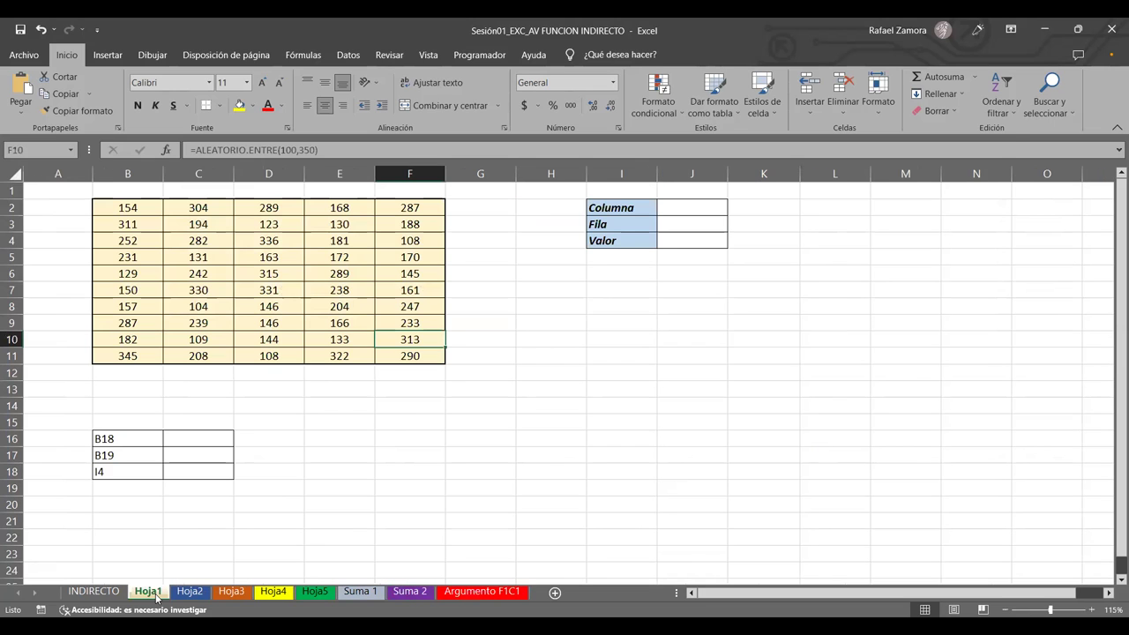
click(192, 595)
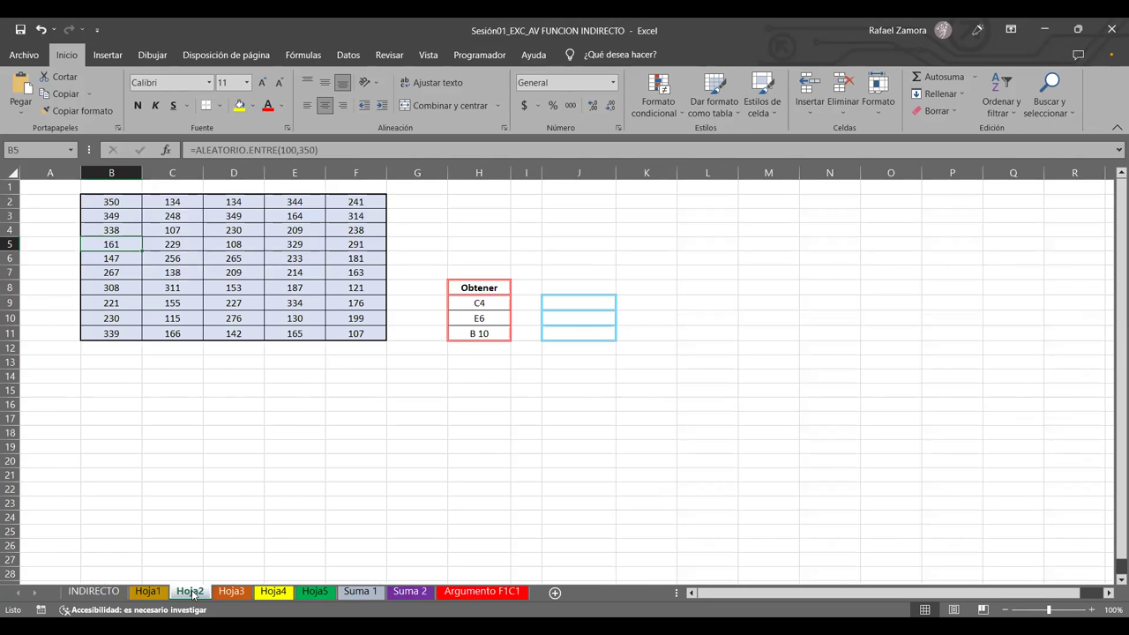
click(223, 594)
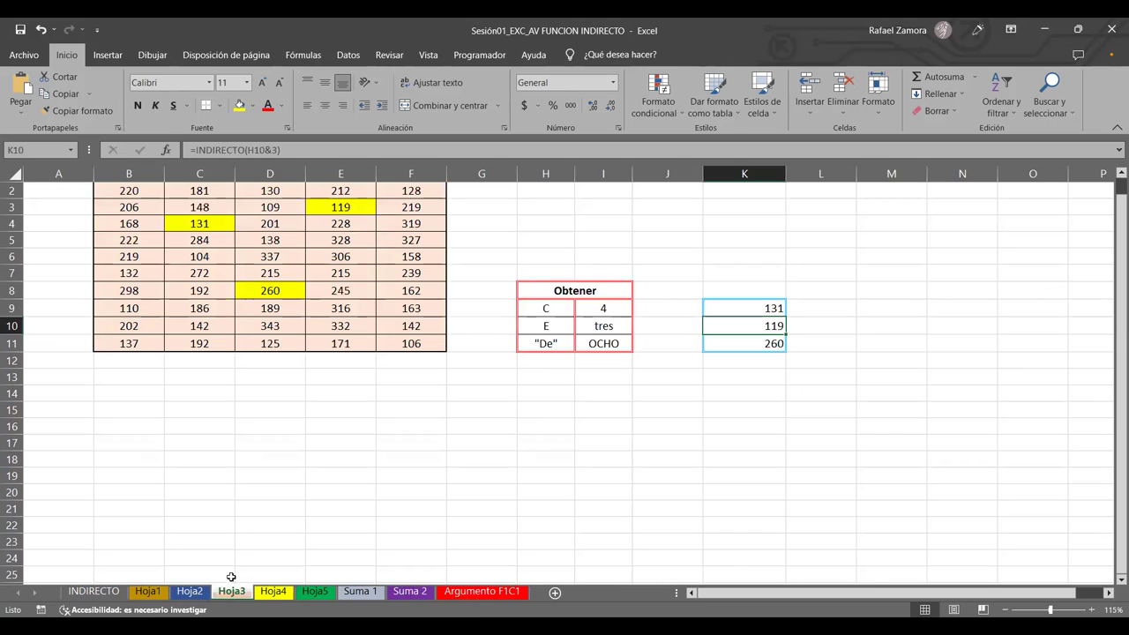
click(275, 594)
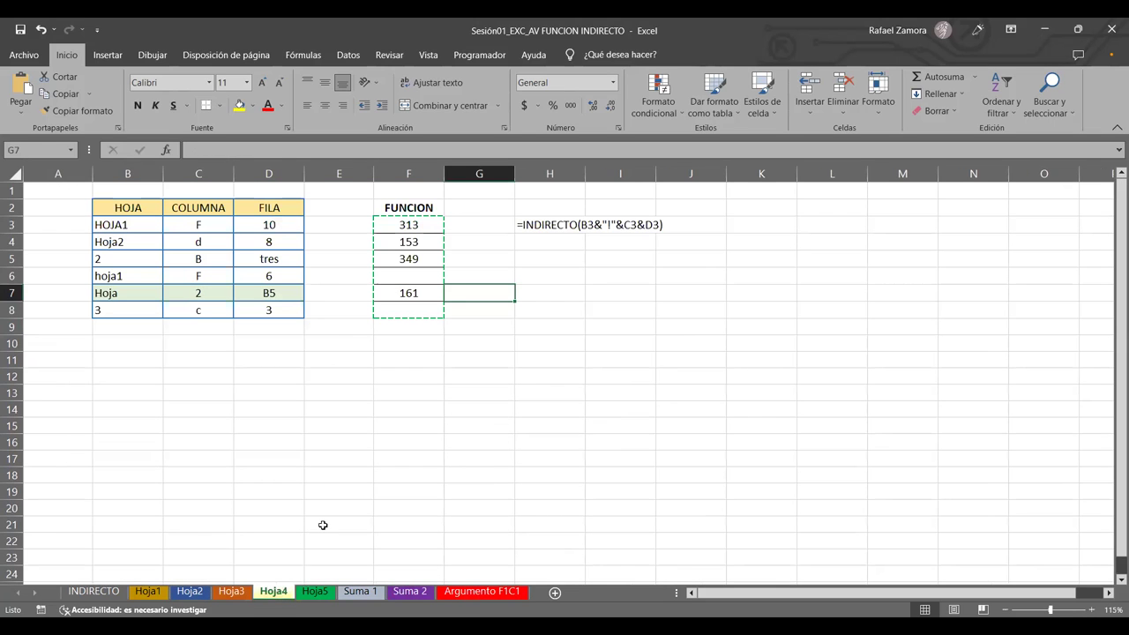